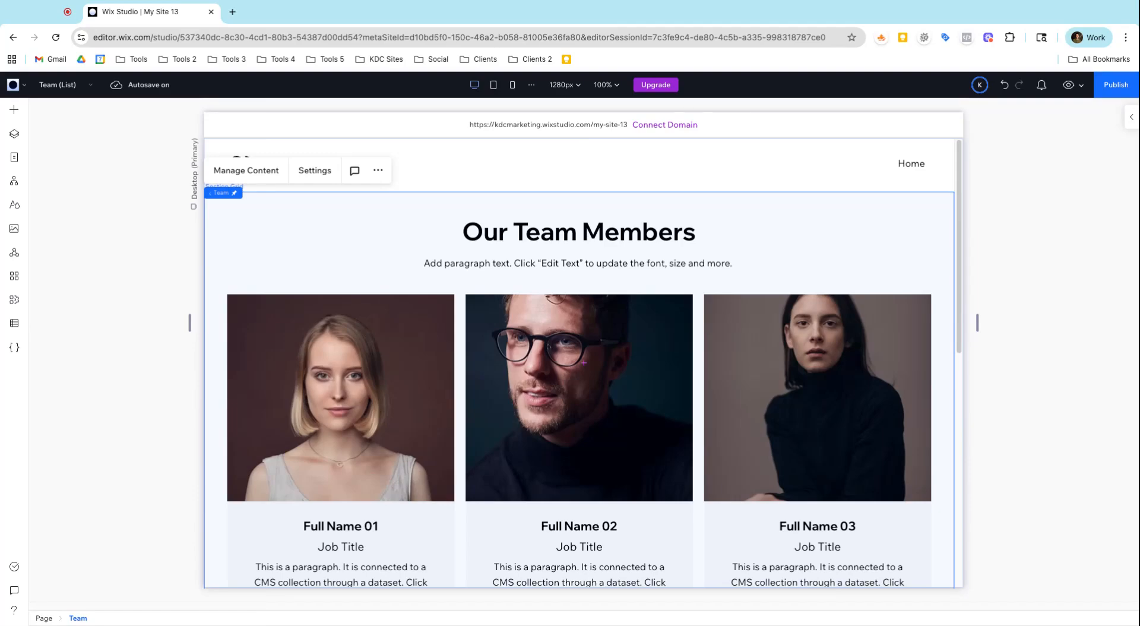
- Look over the CMS options for presets, collections, dynamic pages and content, and close them
left_click(14, 325)
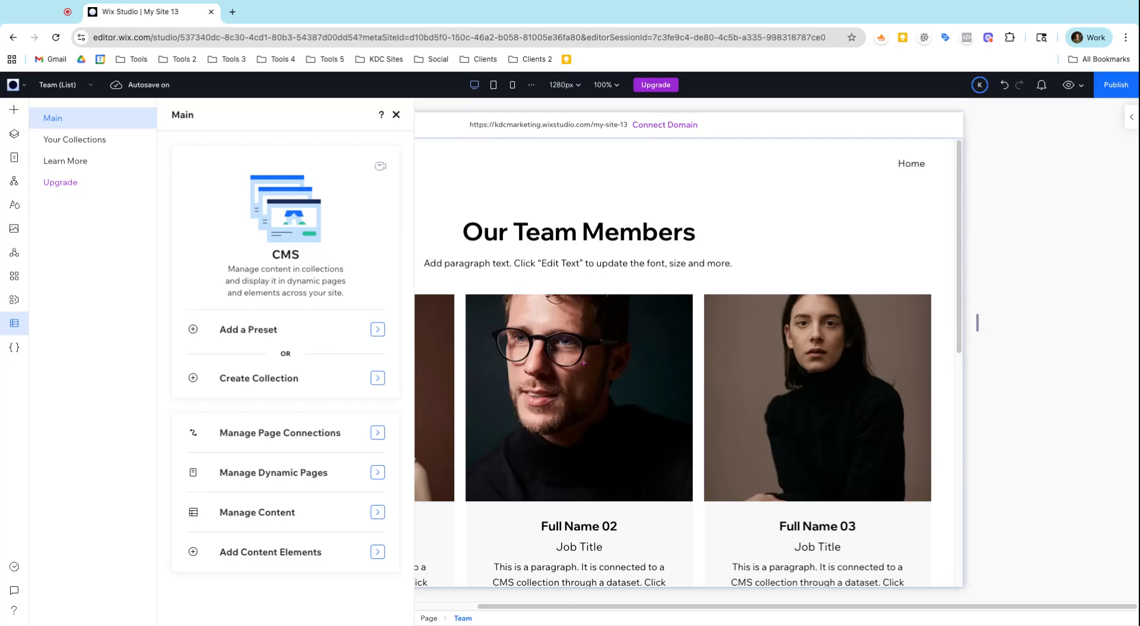
left_click(396, 115)
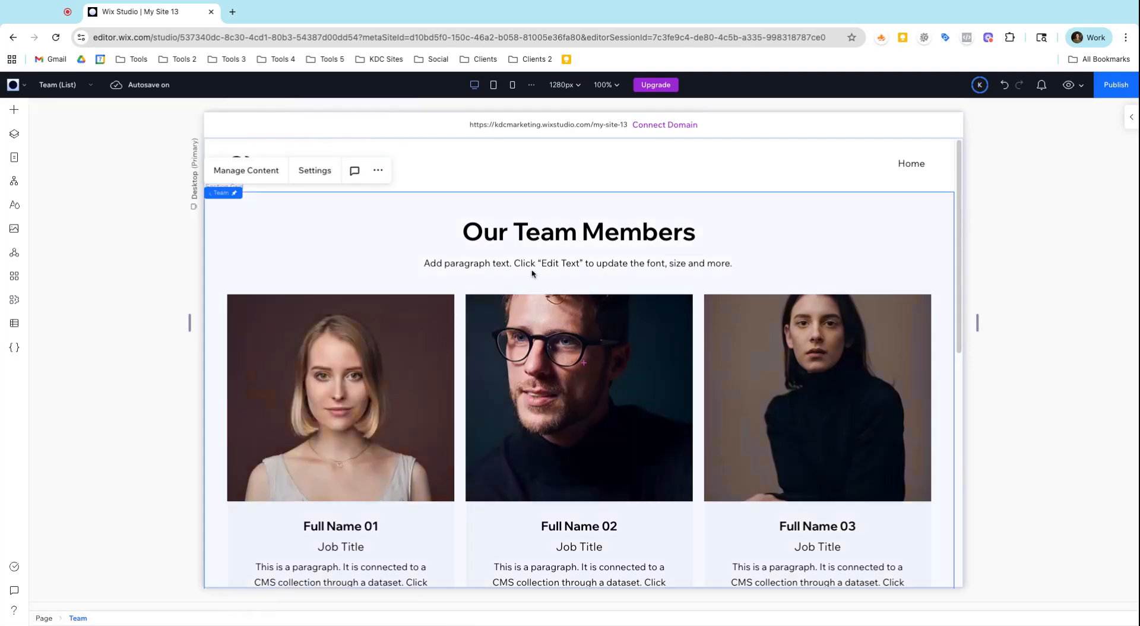
- Preview the site, look through the team list page, and examine the item page for Full Name 02
left_click(1069, 85)
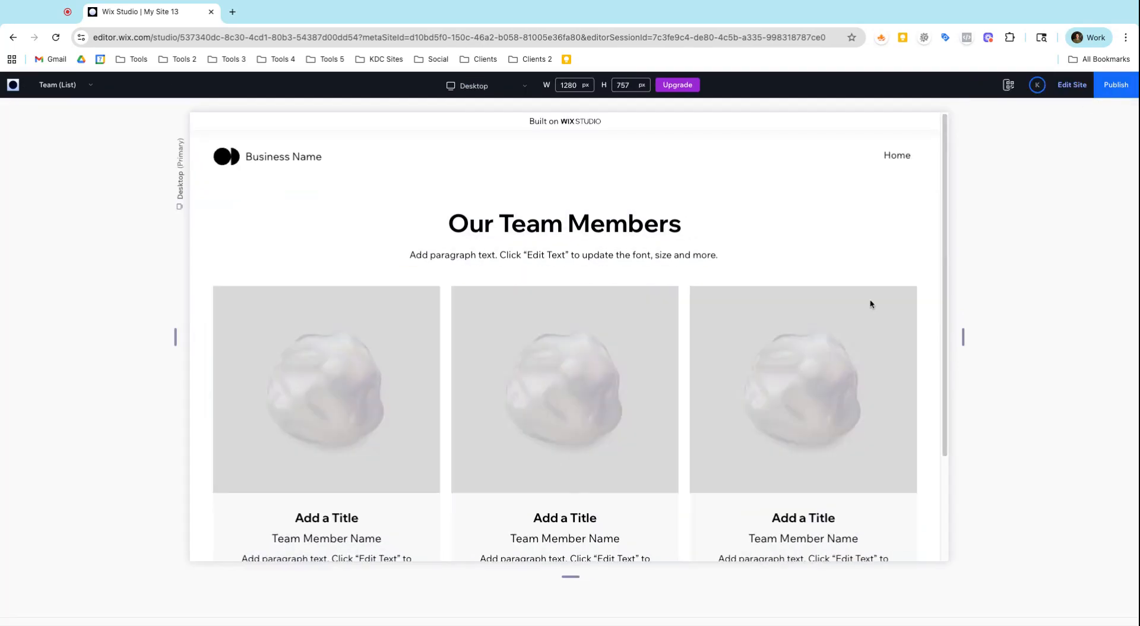
scroll(850, 318, "down", 1)
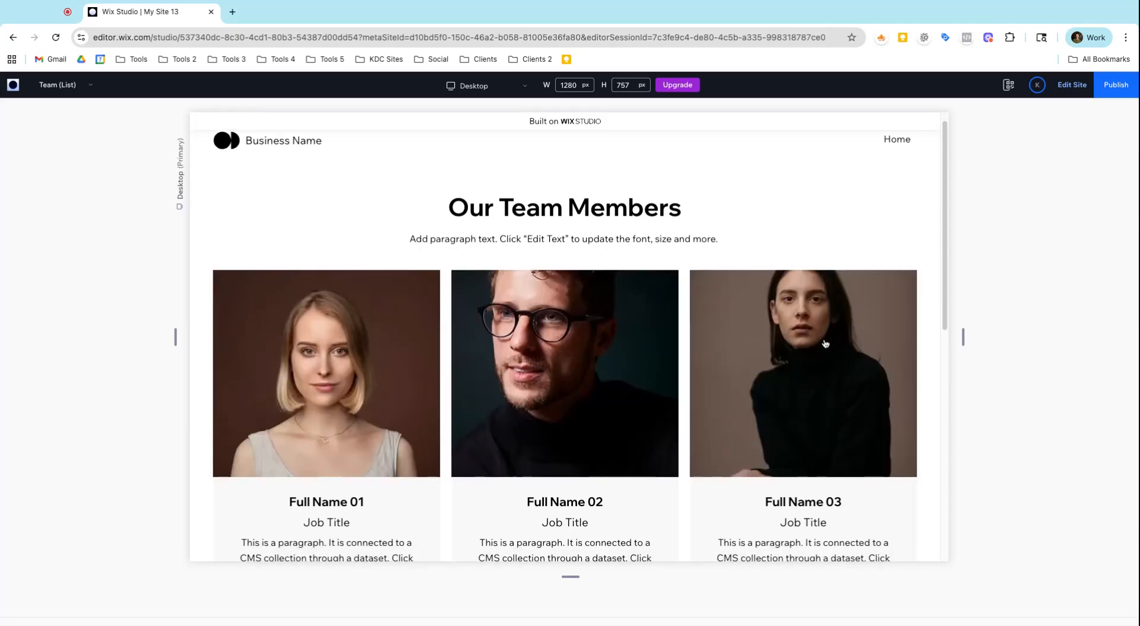
scroll(564, 344, "down", 3)
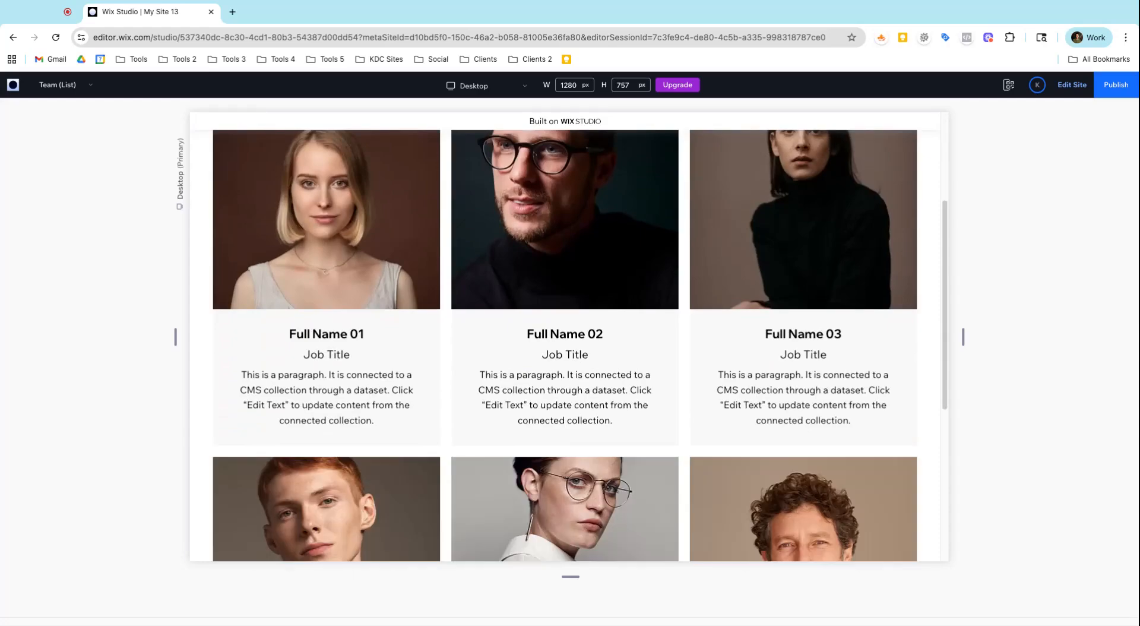
scroll(814, 315, "down", 5)
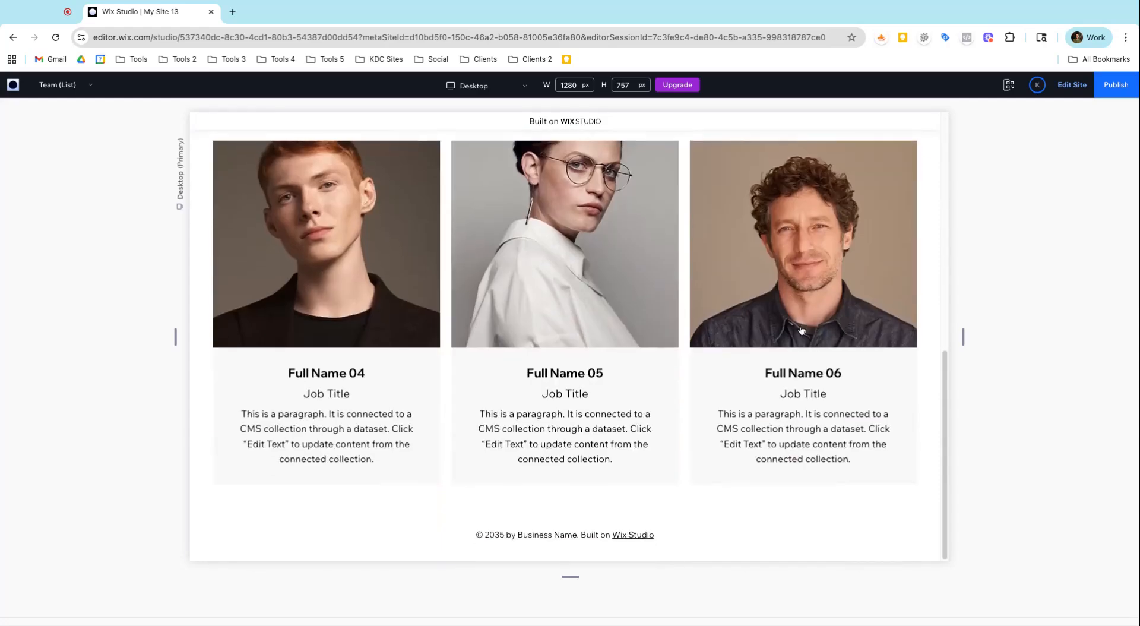
scroll(578, 293, "up", 7)
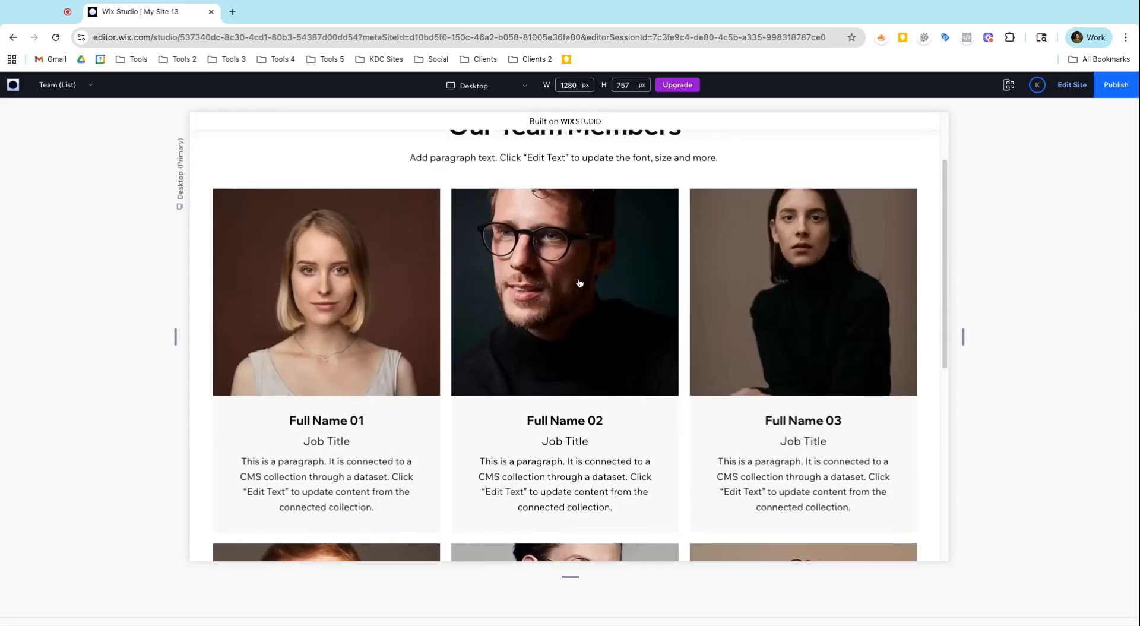
left_click(578, 292)
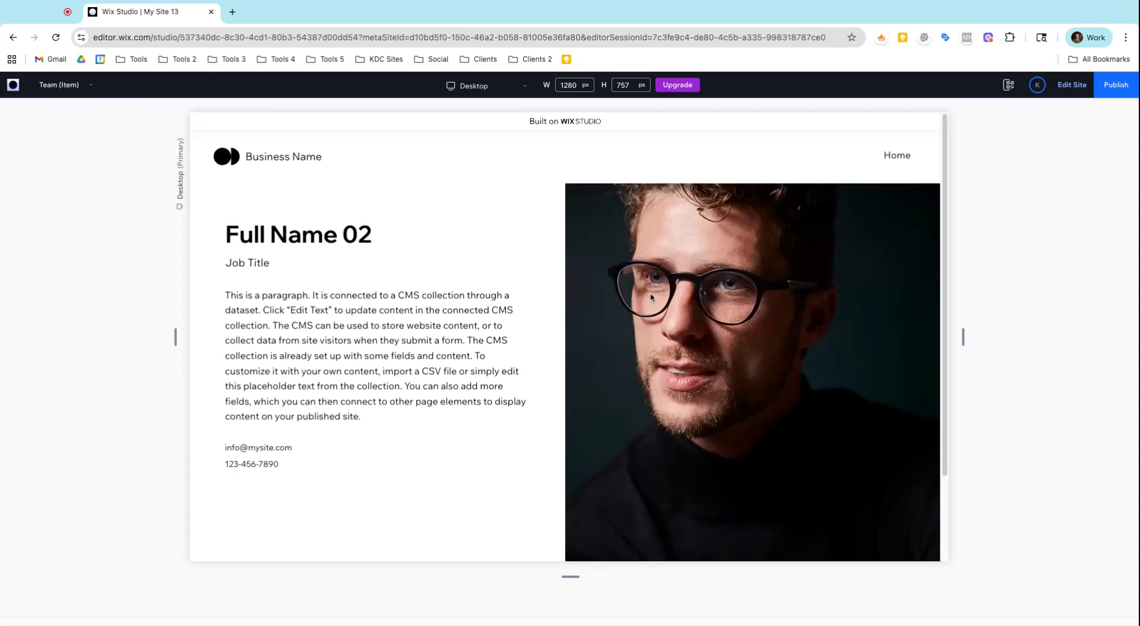
scroll(654, 300, "down", 2)
scroll(653, 306, "up", 2)
scroll(641, 438, "down", 2)
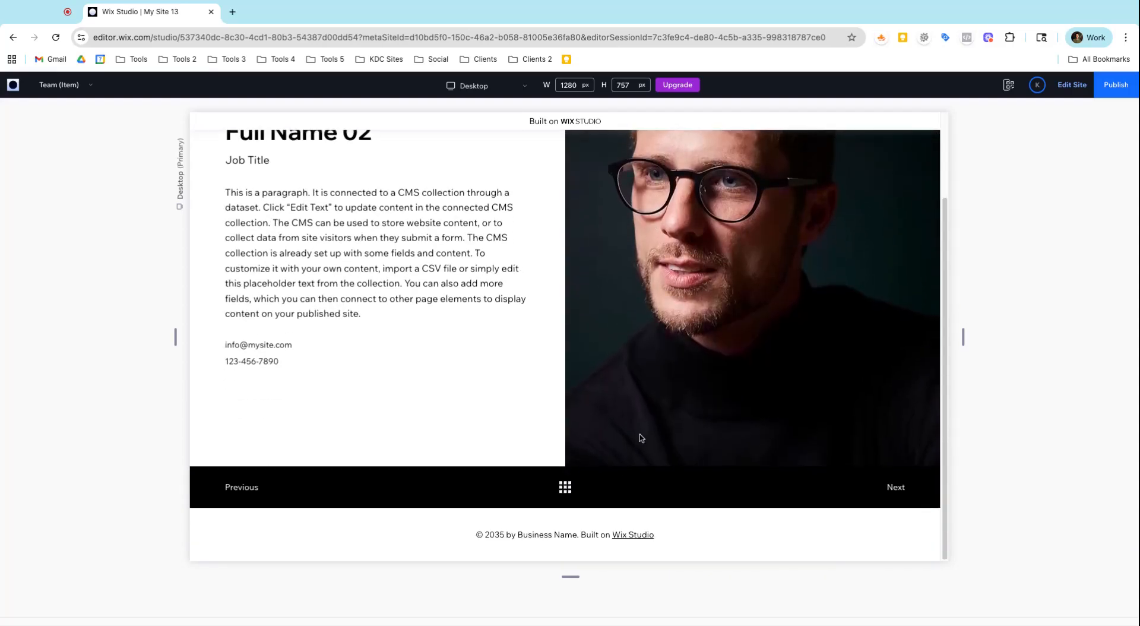
- Return to the team list, view the item page for Full Name 04, and leave the preview
left_click(565, 488)
scroll(566, 457, "down", 8)
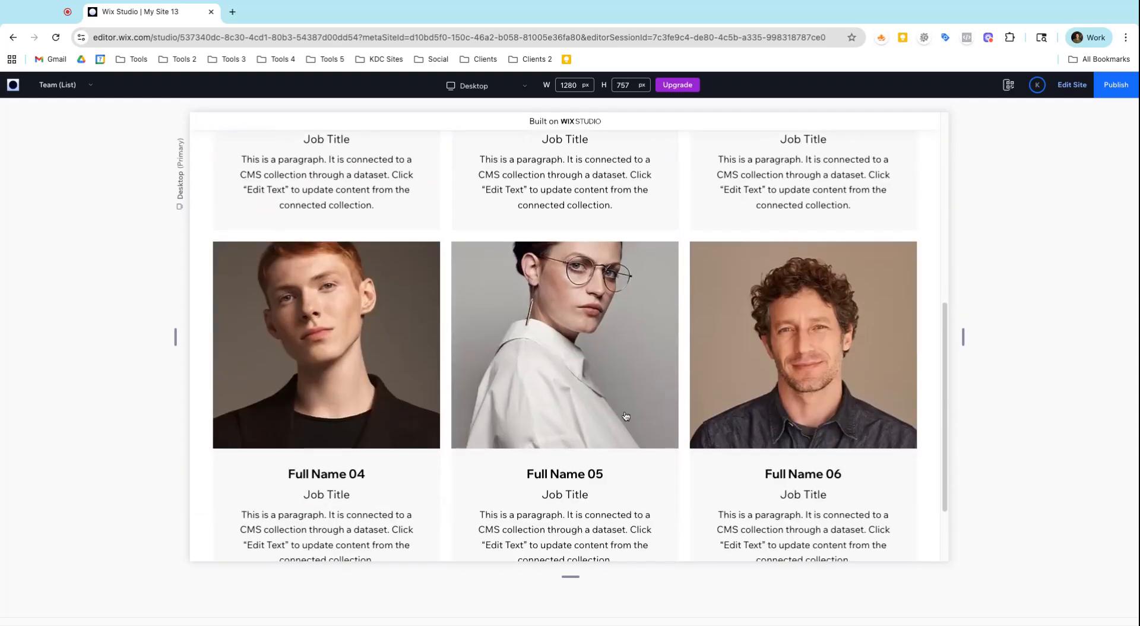
left_click(419, 363)
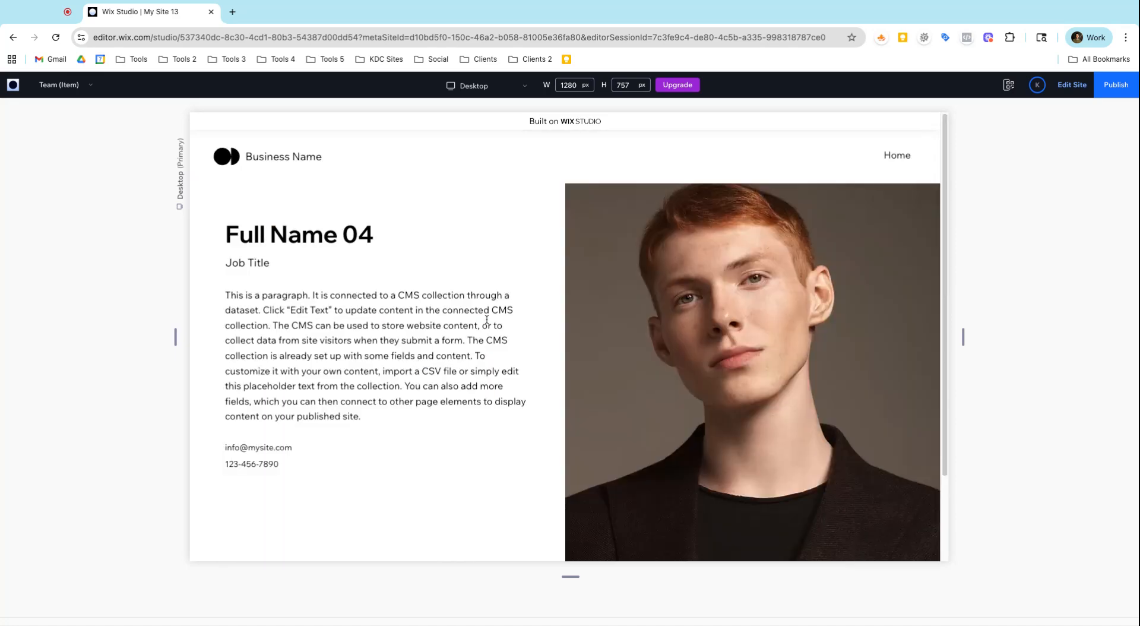
scroll(489, 324, "down", 2)
left_click(564, 488)
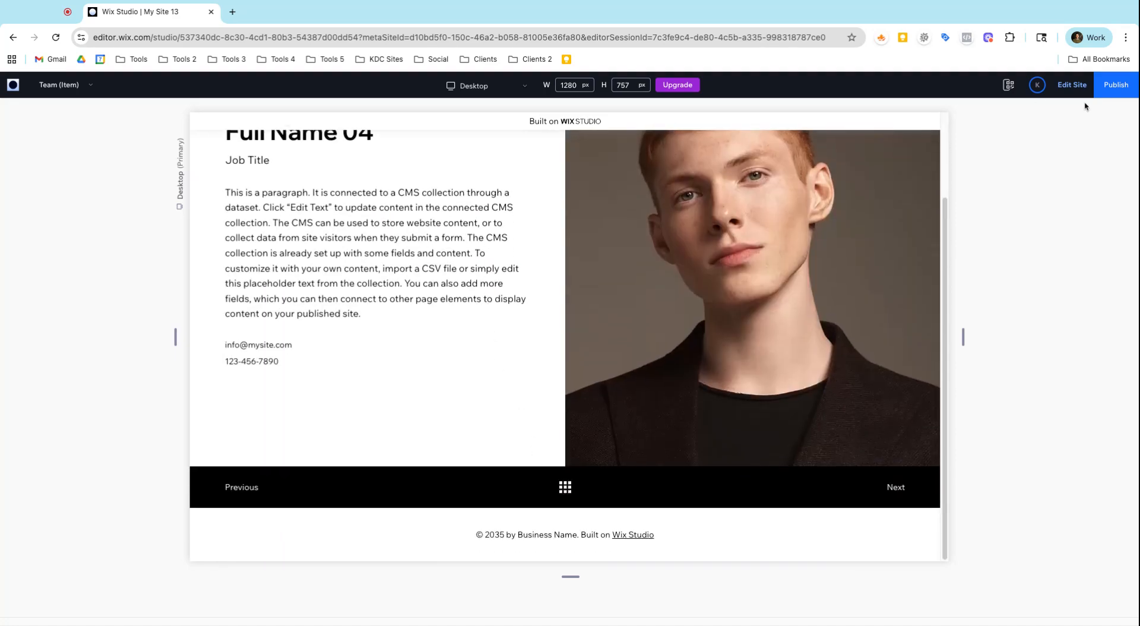
left_click(1073, 85)
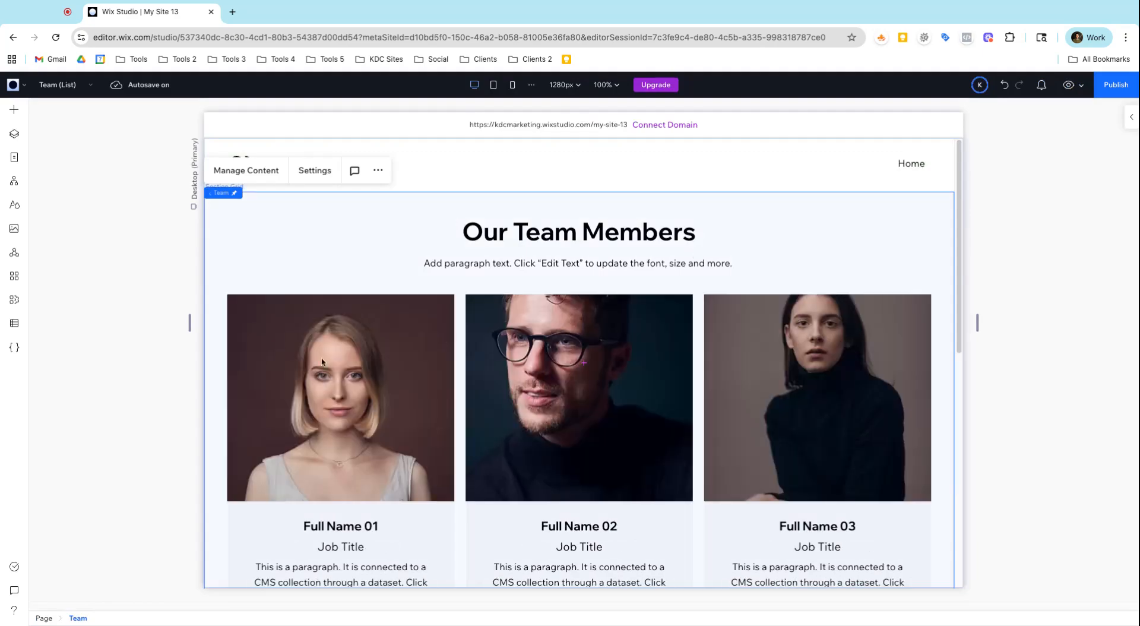
- Browse the available CMS presets and view what the Team preset includes
left_click(14, 327)
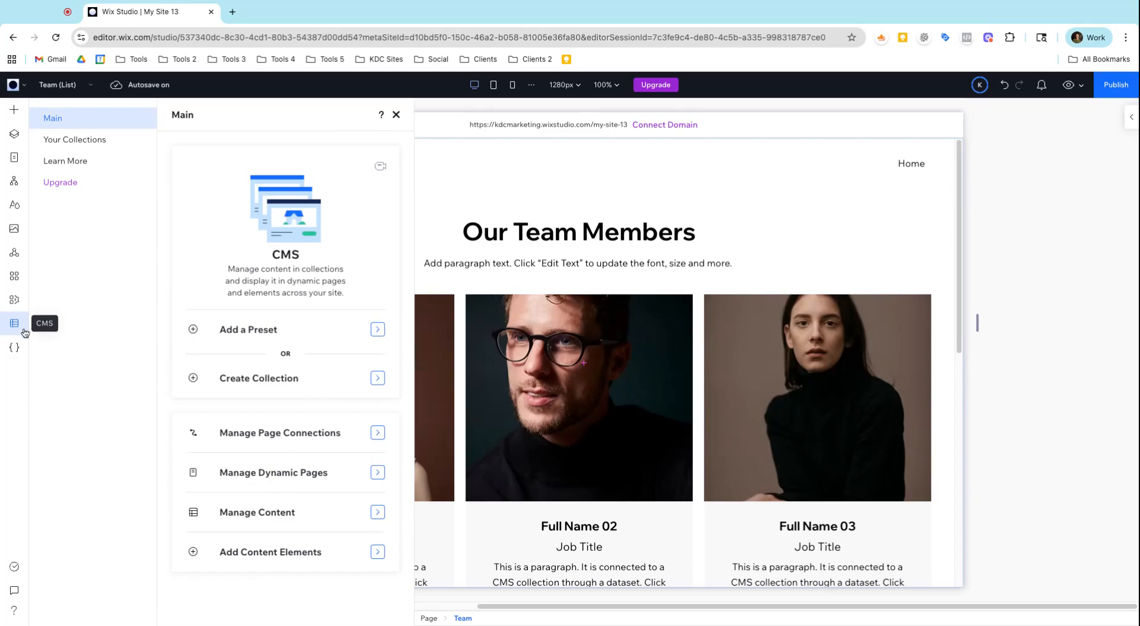
left_click(281, 331)
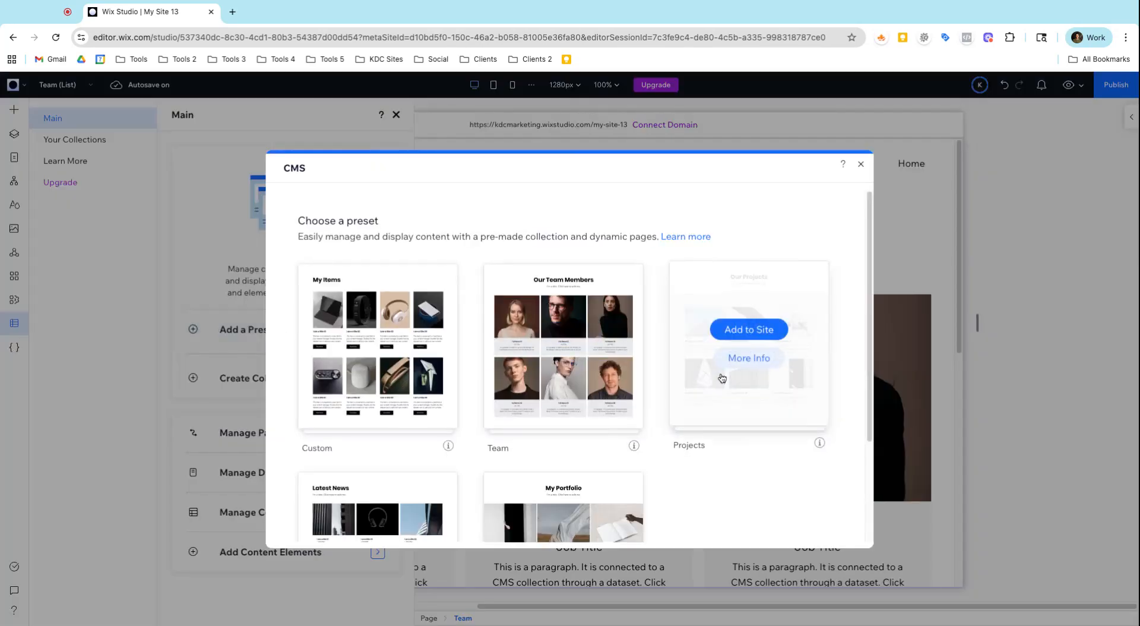
scroll(645, 437, "down", 3)
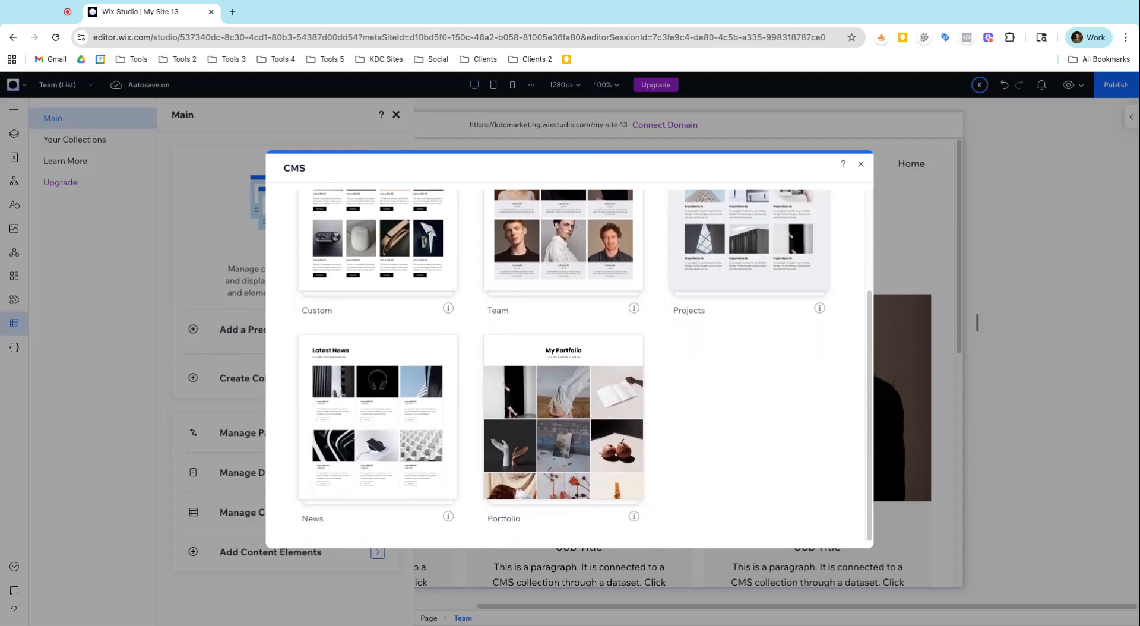
scroll(562, 493, "up", 2)
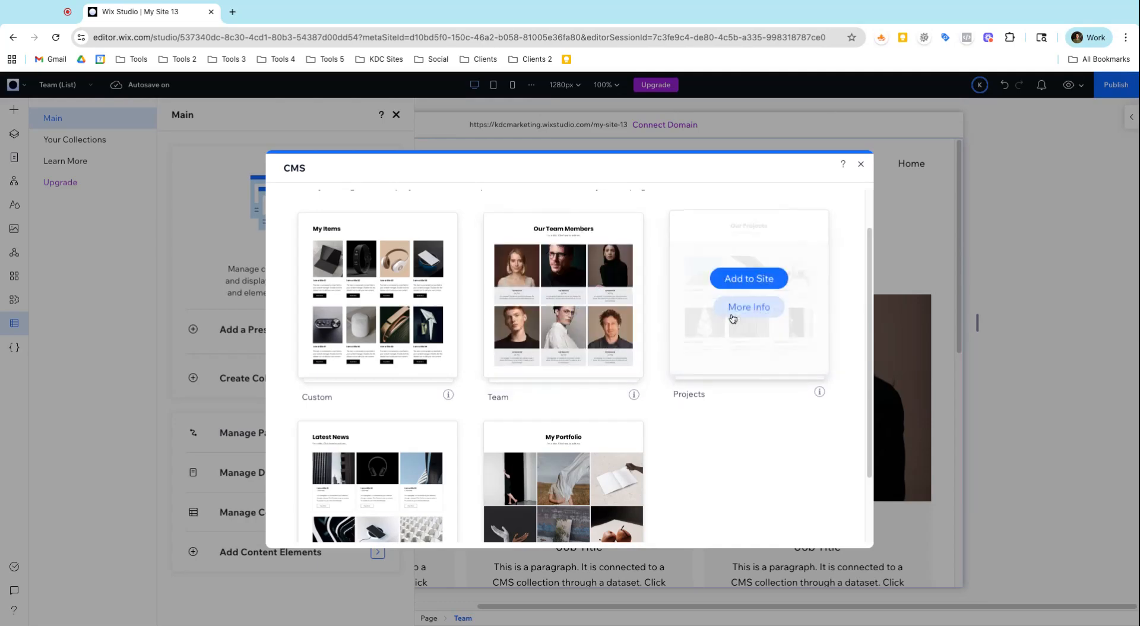
scroll(730, 330, "down", 2)
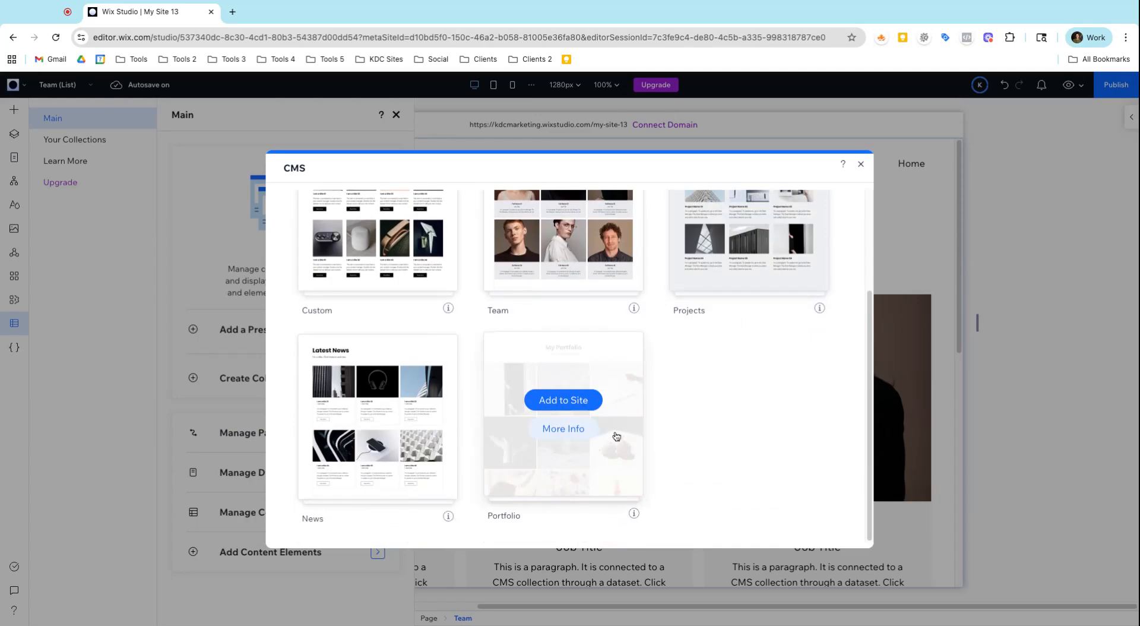
scroll(385, 266, "up", 2)
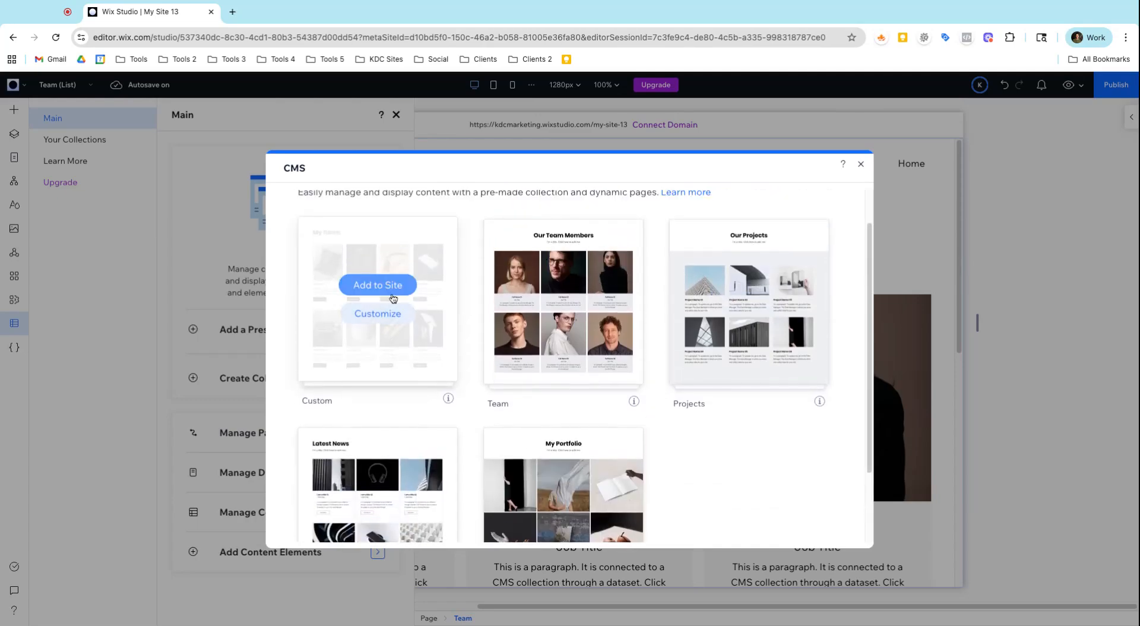
left_click(563, 315)
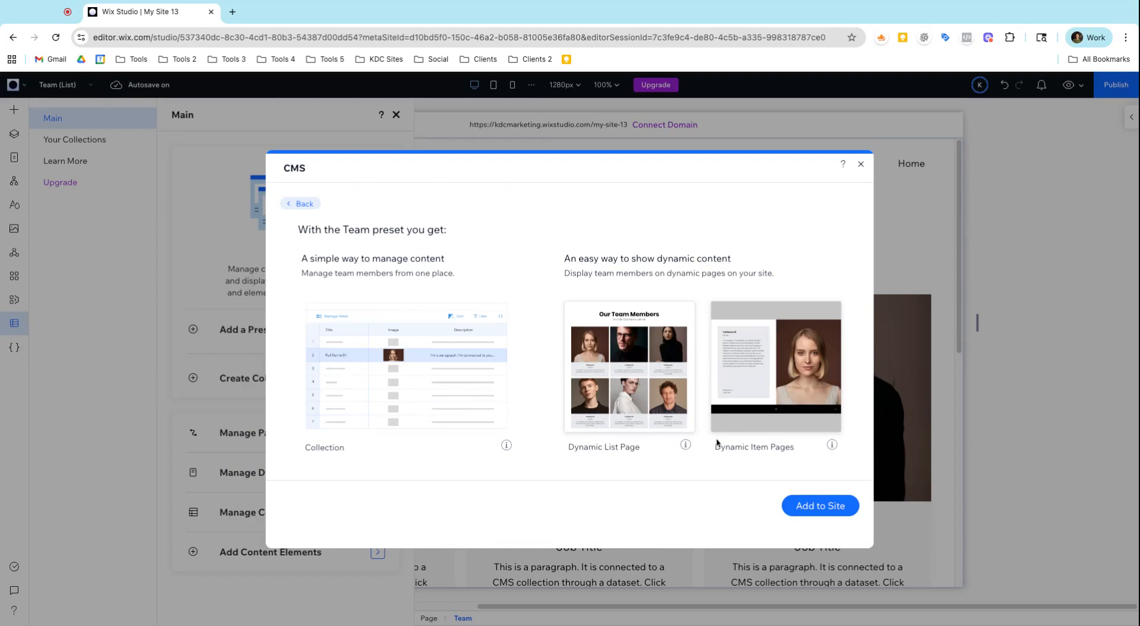
left_click(291, 206)
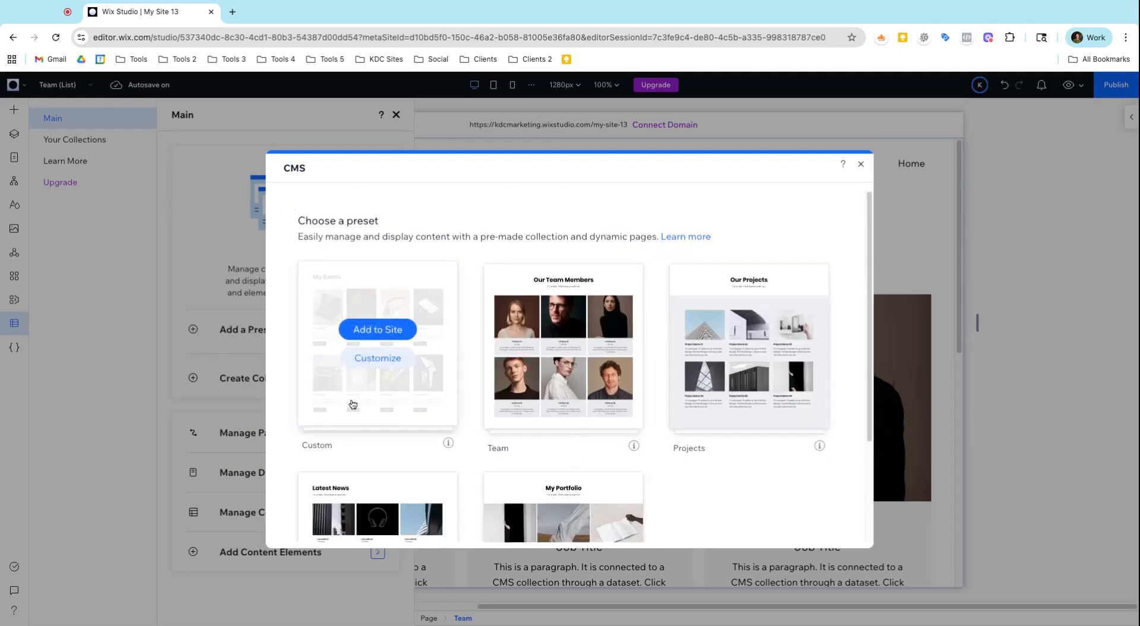
- Examine the Custom preset's collection name and dynamic page options, and exit the CMS without adding a preset
left_click(371, 363)
double_click(324, 475)
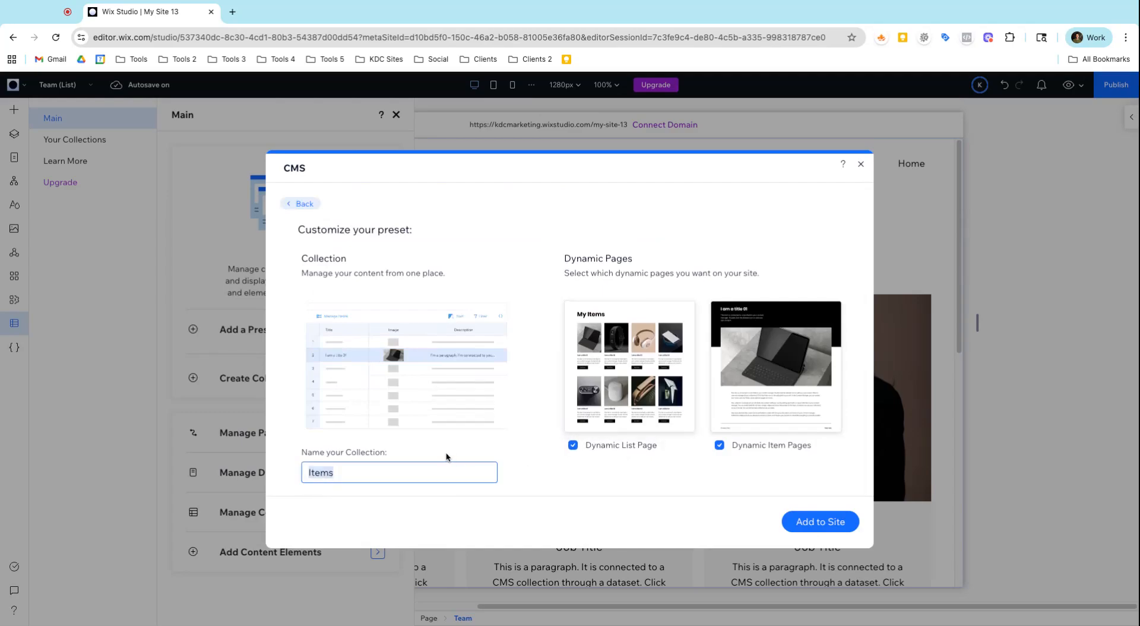
left_click(572, 446)
left_click(572, 446)
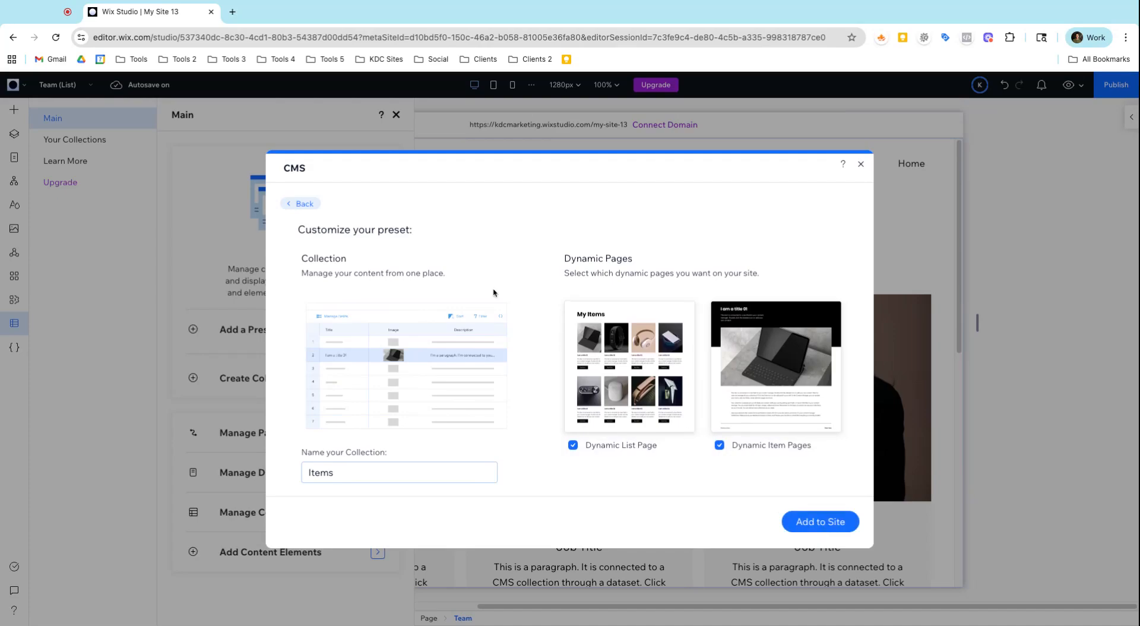
left_click(310, 203)
mouse_move(578, 293)
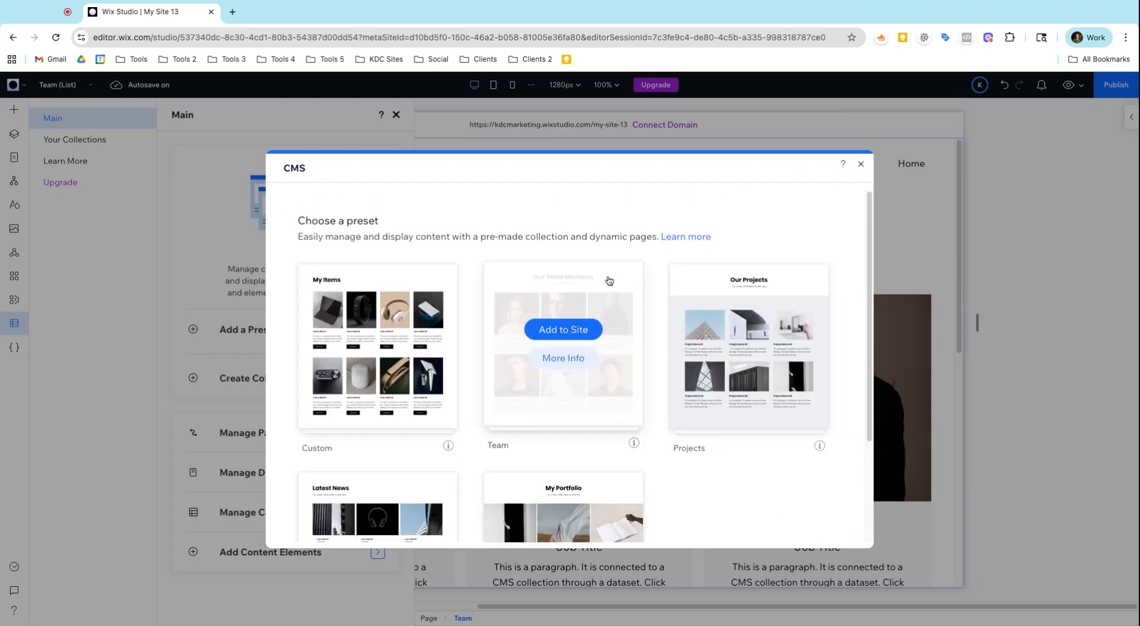
left_click(861, 164)
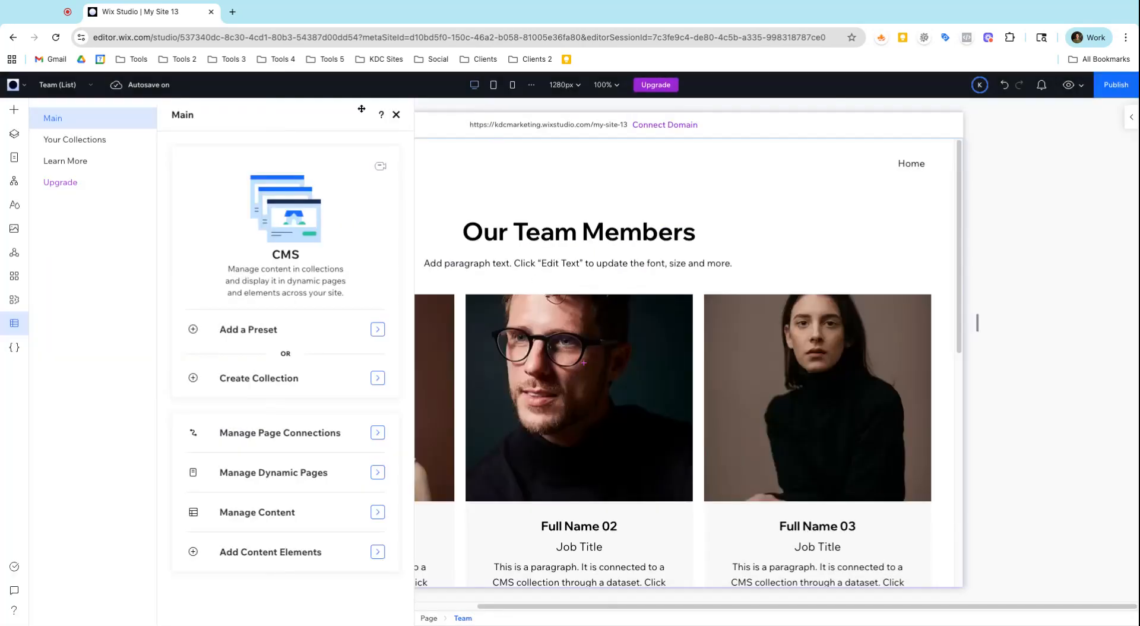
left_click(396, 115)
- Open the Team collection from the site's collections and add a new empty item
scroll(589, 401, "down", 3)
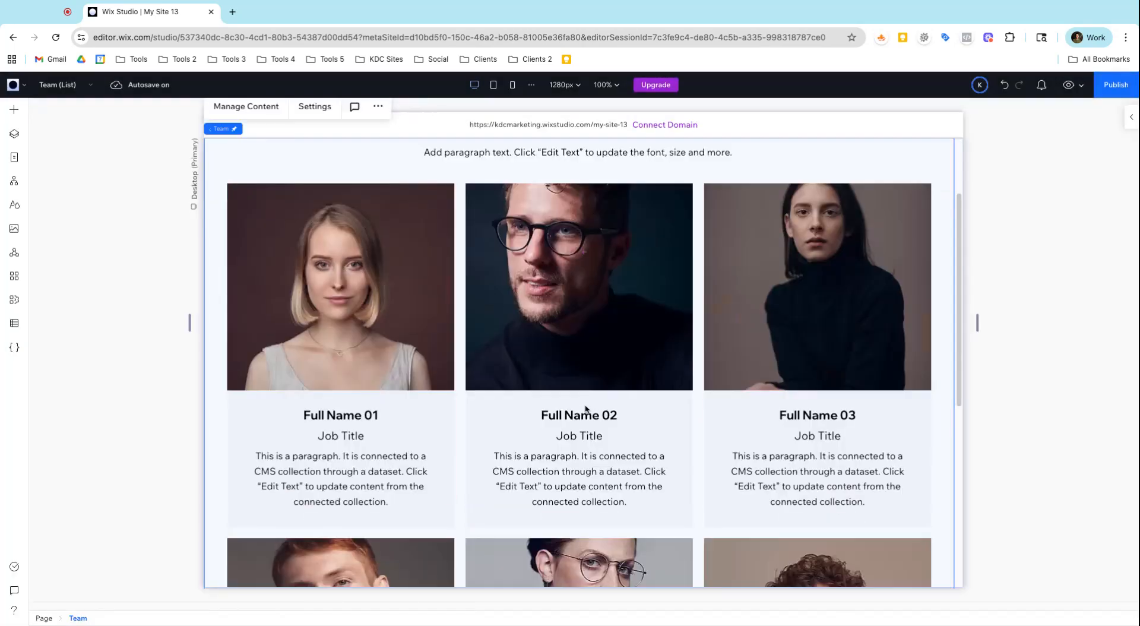
scroll(586, 408, "up", 3)
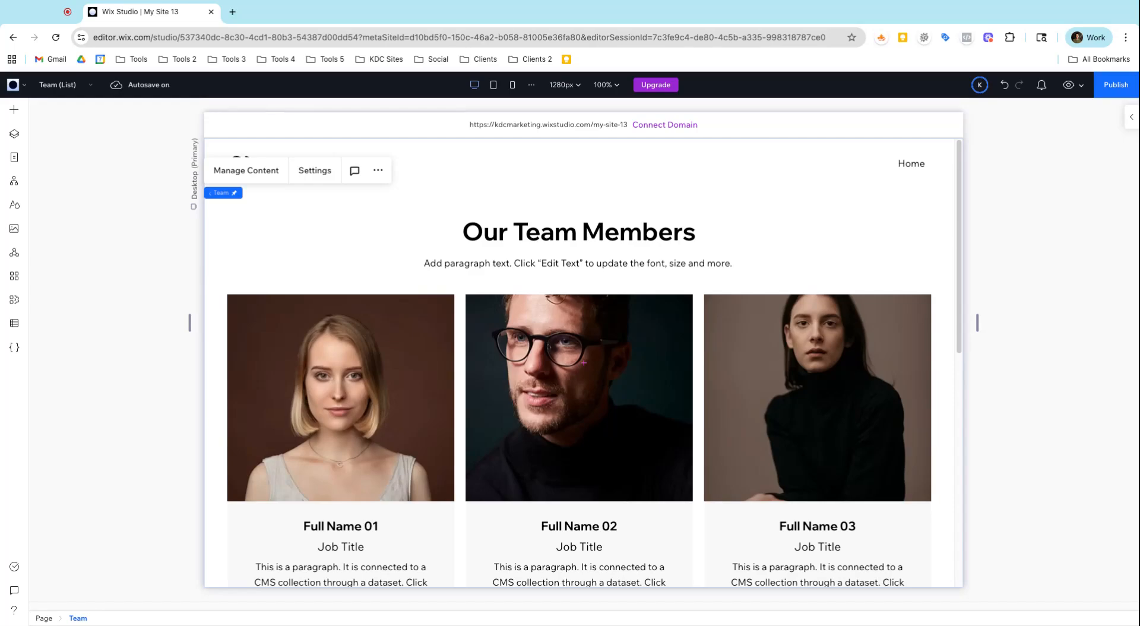
left_click(15, 324)
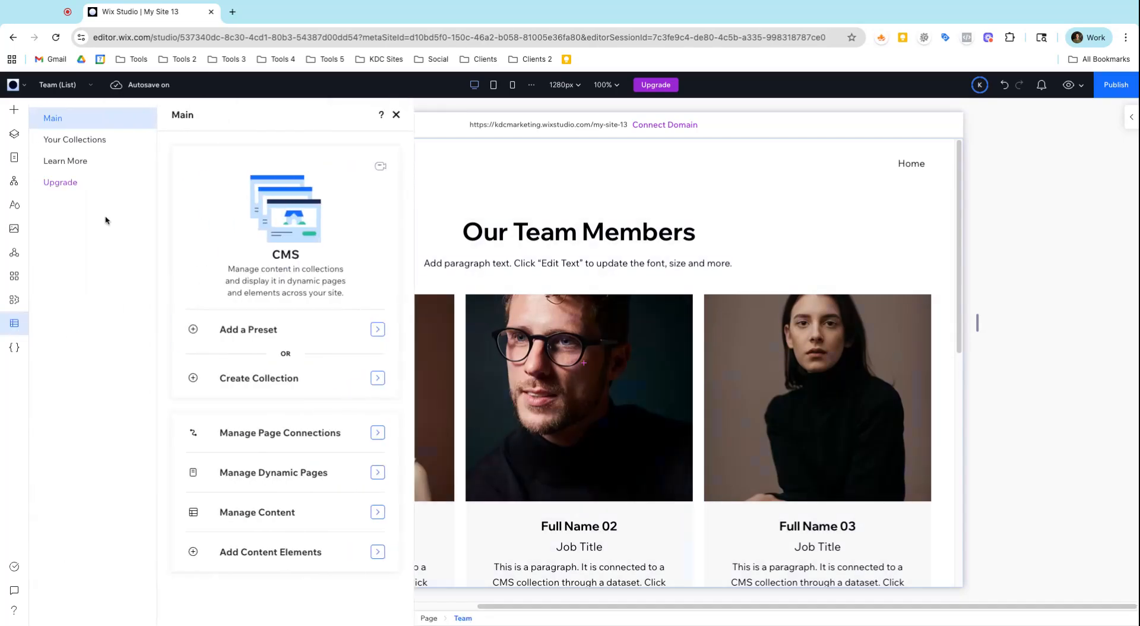
left_click(83, 147)
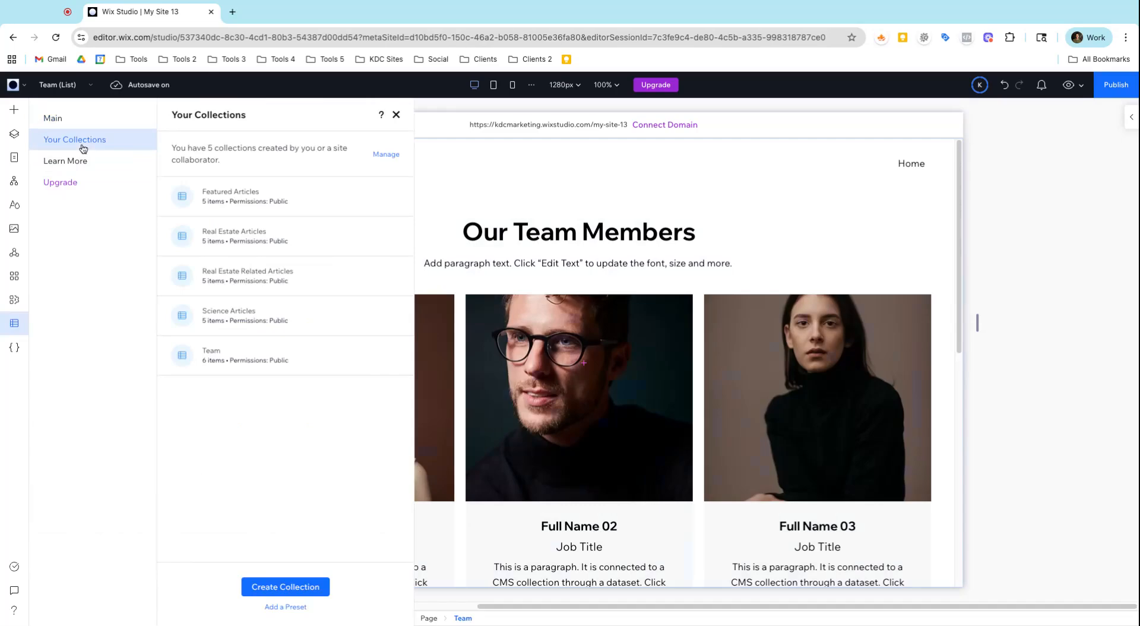
left_click(259, 353)
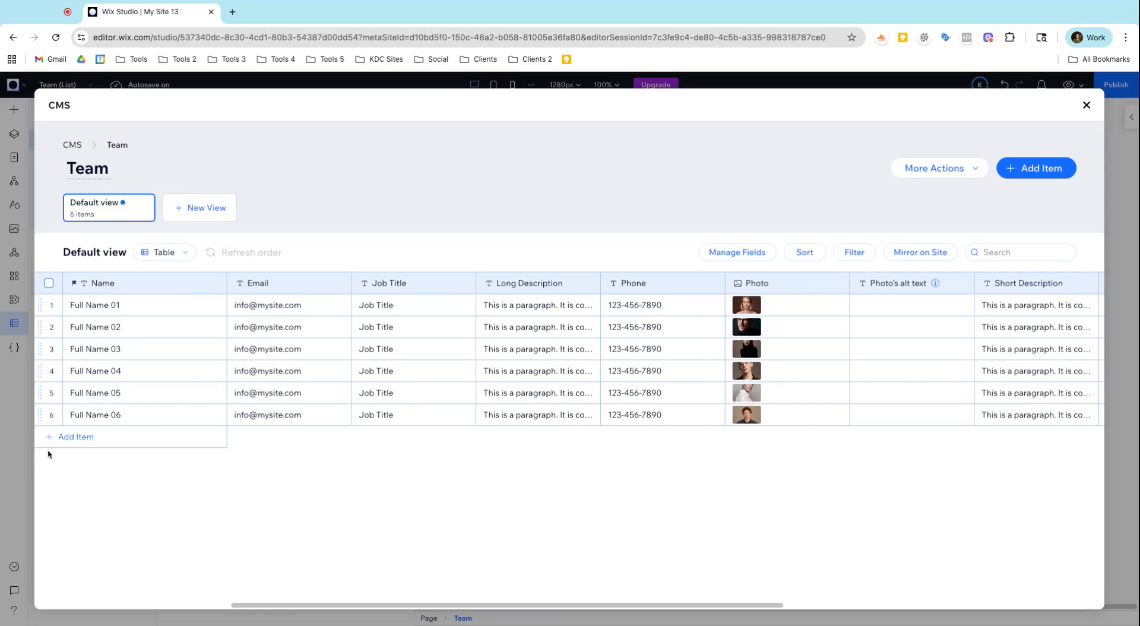
left_click(77, 440)
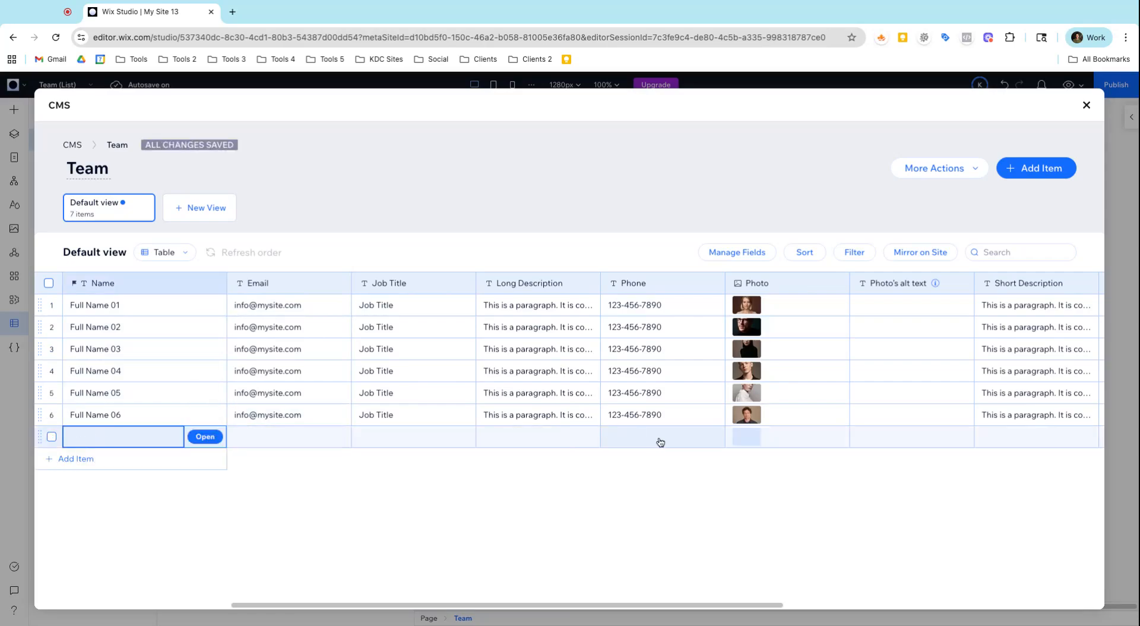
- Copy the name, email, job title, long description and phone values from the Full Name 06 row into the new row
left_click(154, 419)
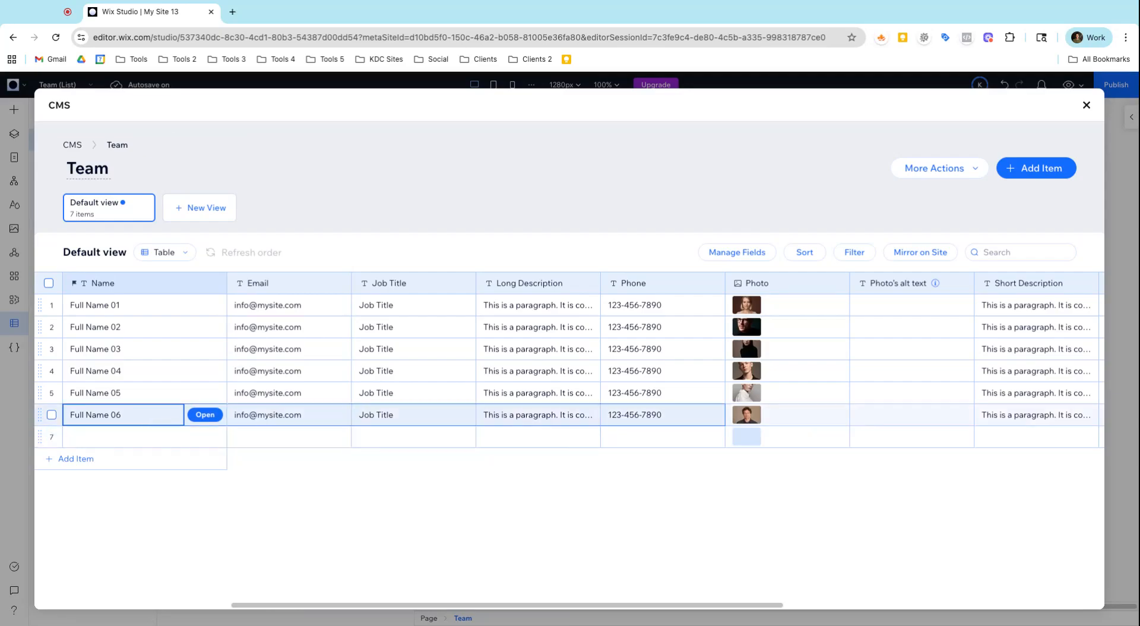
key("ctrl+c")
left_click(153, 437)
key("ctrl+v")
- Change the name of the new seventh item to Full Name 05
left_click(153, 437)
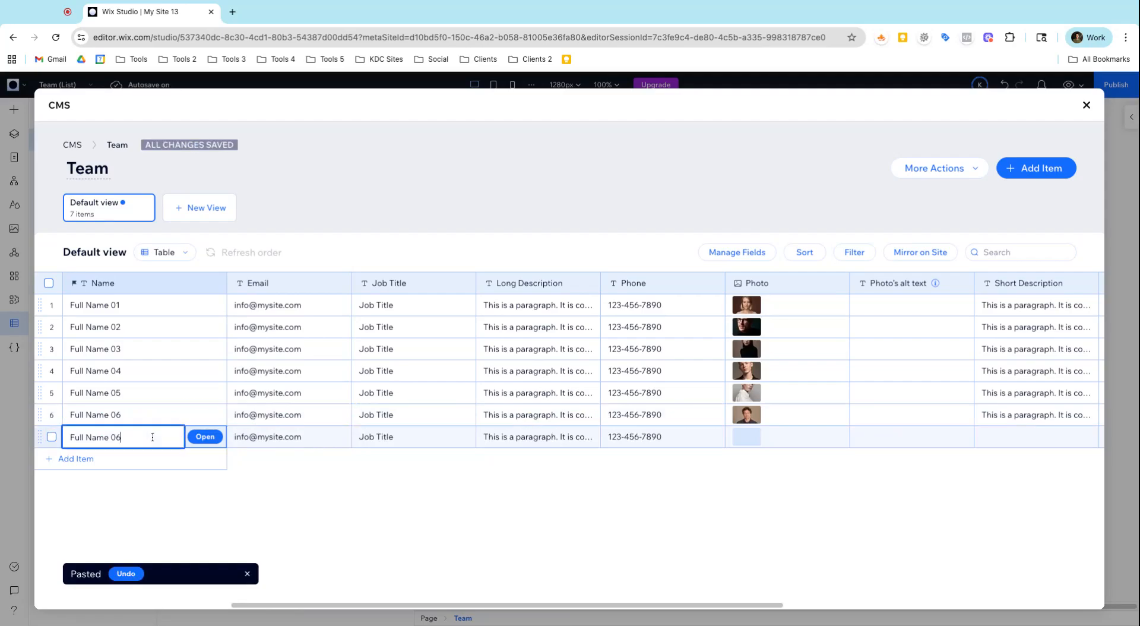
key("shift+Left")
type("5")
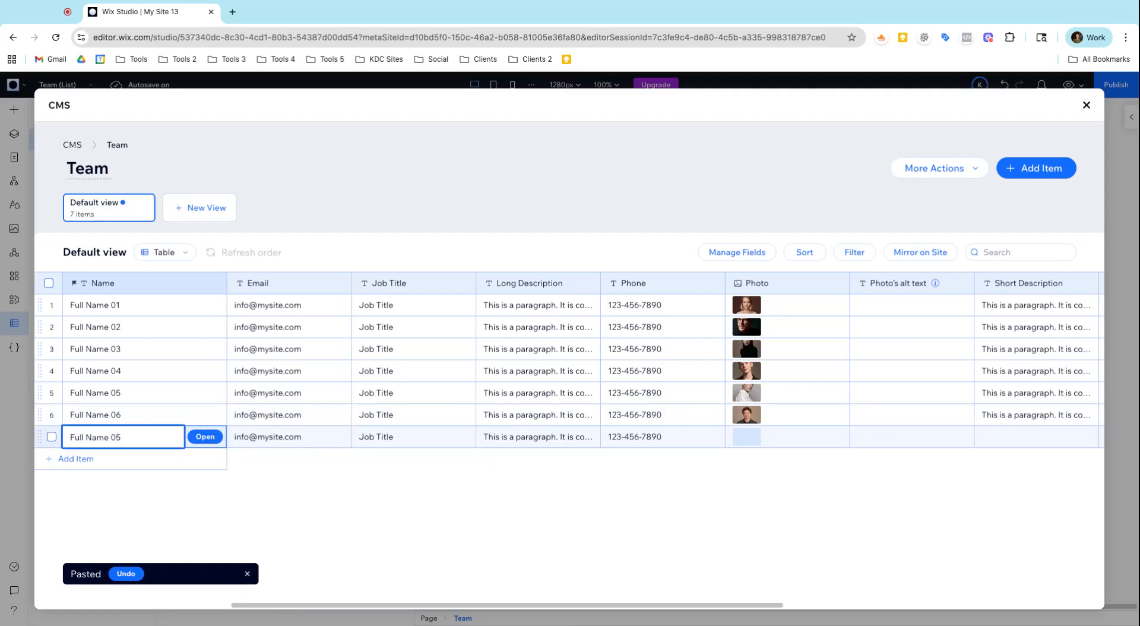
left_click(752, 436)
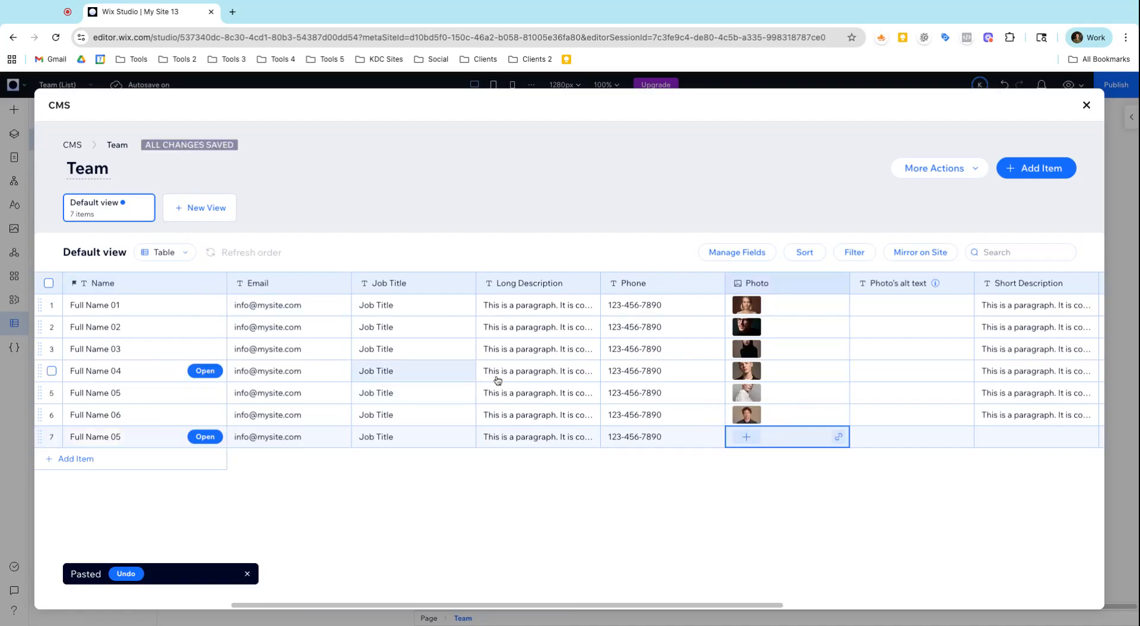
- Search Media from Wix for "profile" and add the photo of the bearded man in side view to the seventh item
left_click(747, 437)
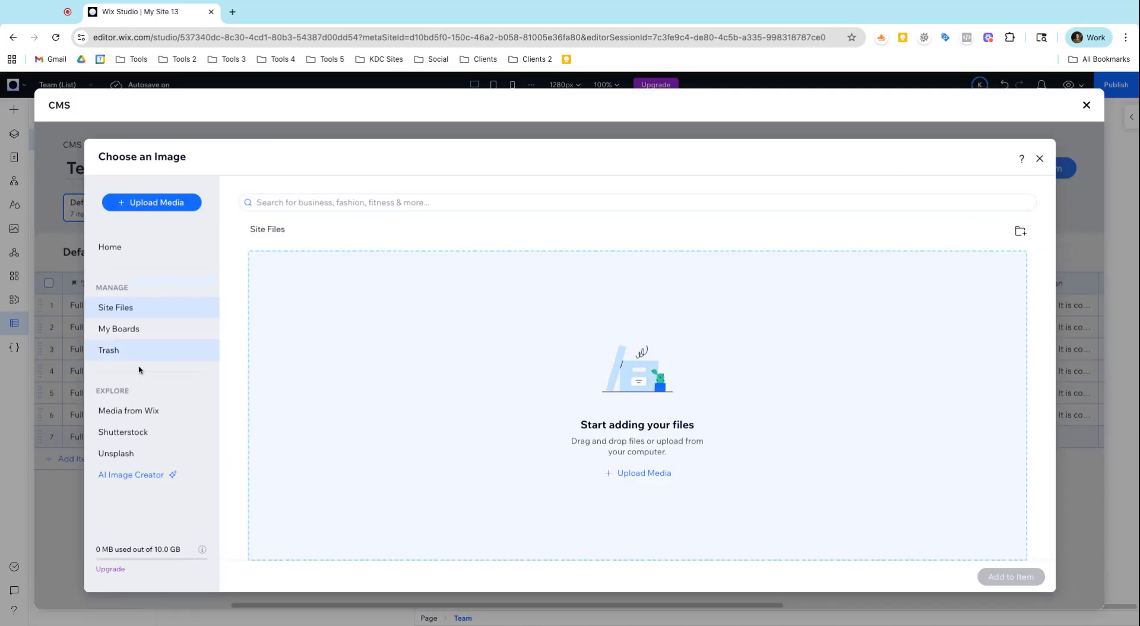
left_click(139, 410)
left_click(306, 201)
type("profile")
key("Return")
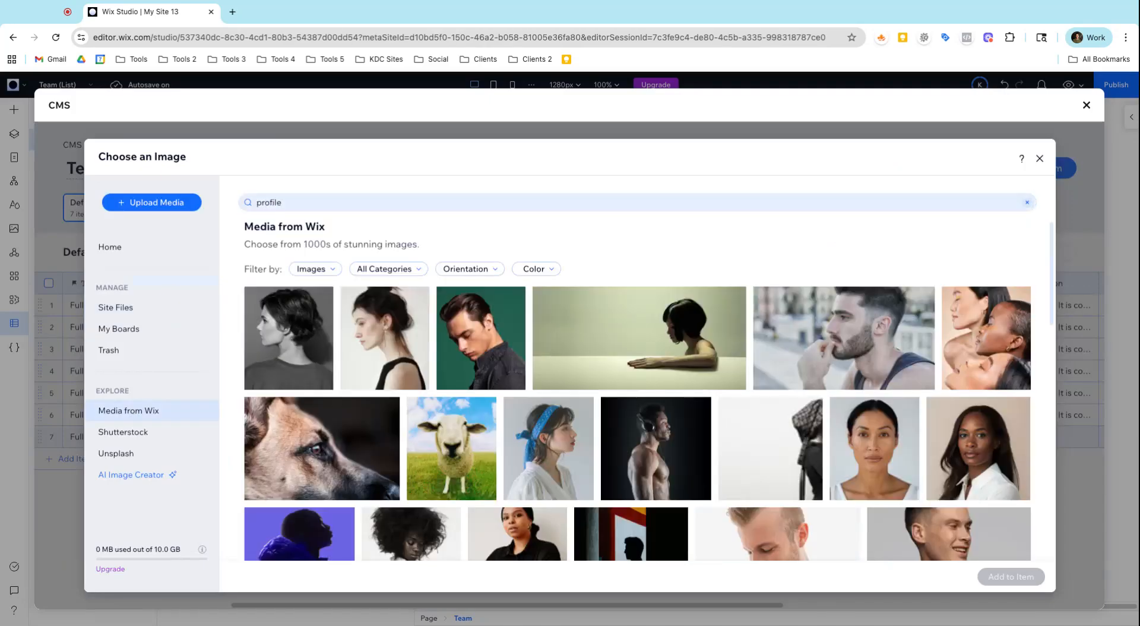
left_click(821, 342)
left_click(1010, 575)
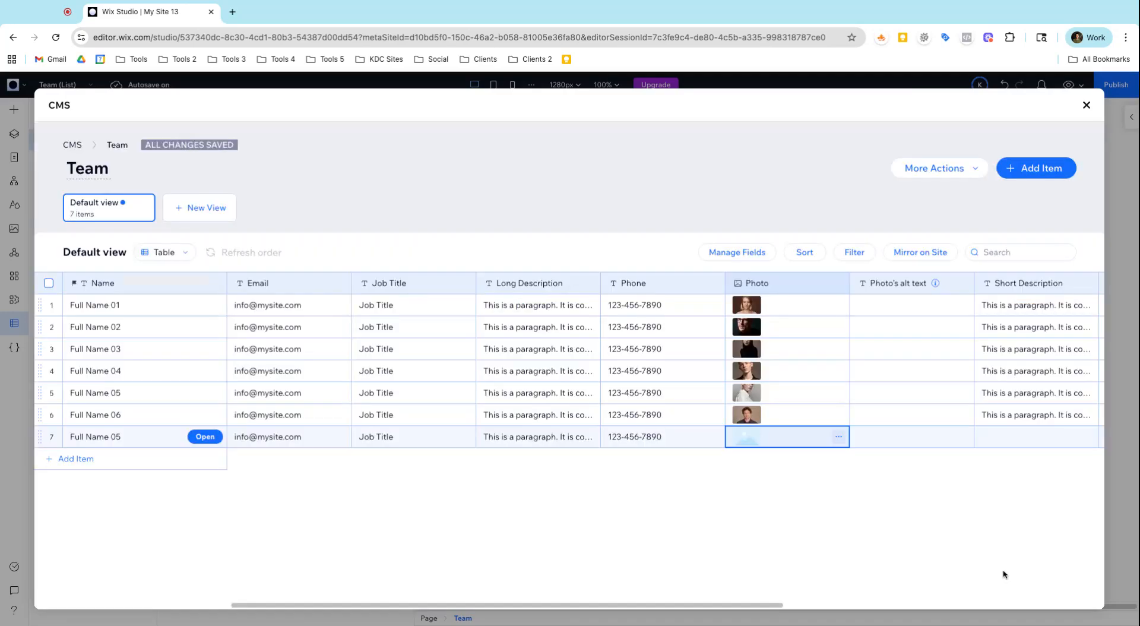
- Copy the short description and website values from the Full Name 06 row into the seventh row
scroll(964, 469, "right", 5)
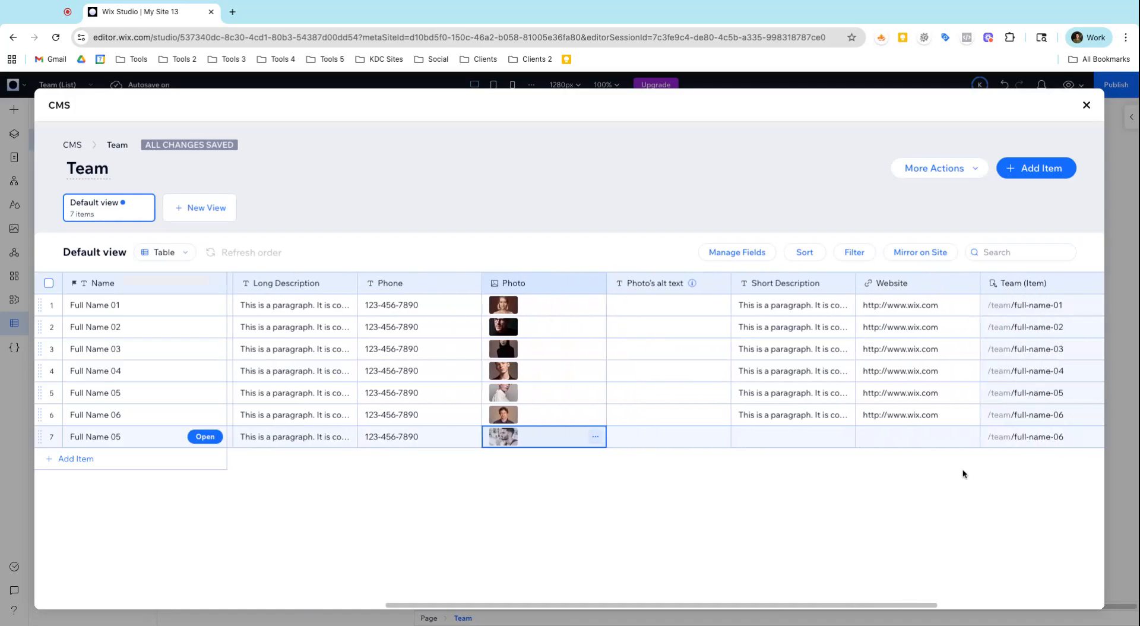
scroll(963, 473, "right", 5)
left_click(509, 402)
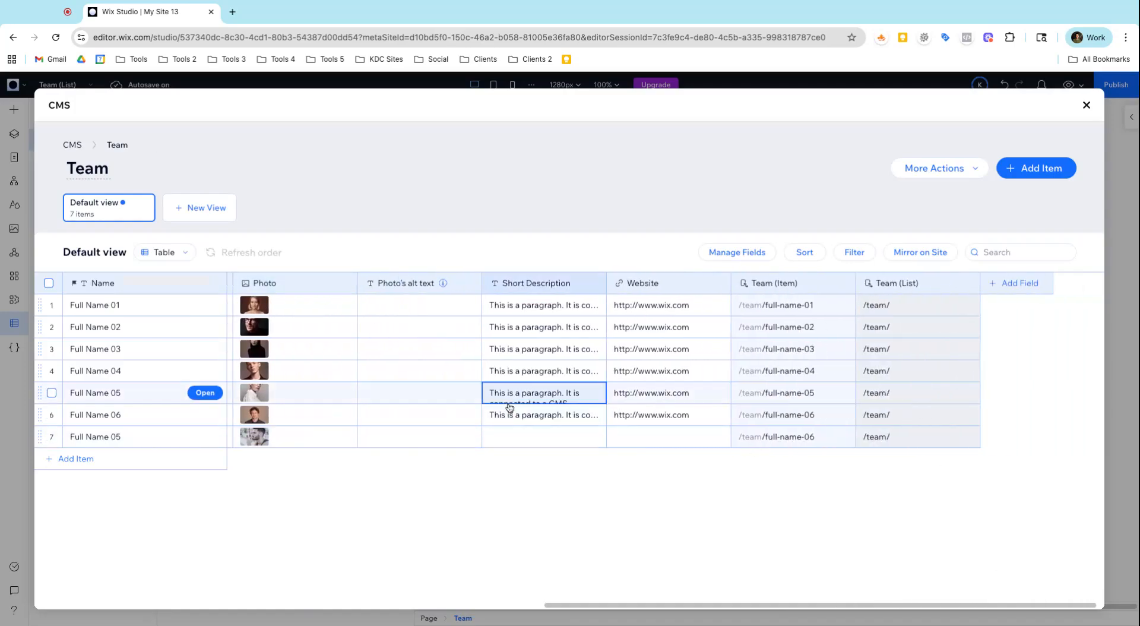
left_click(533, 436)
left_click(527, 416)
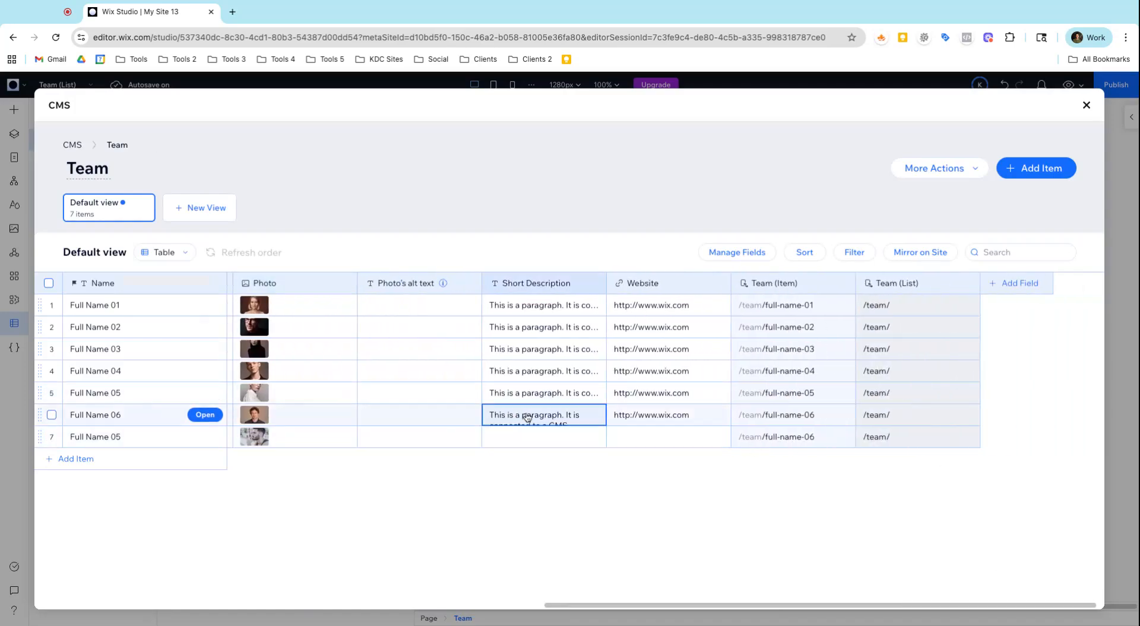
left_click_drag(527, 416, 629, 419)
key("ctrl+c")
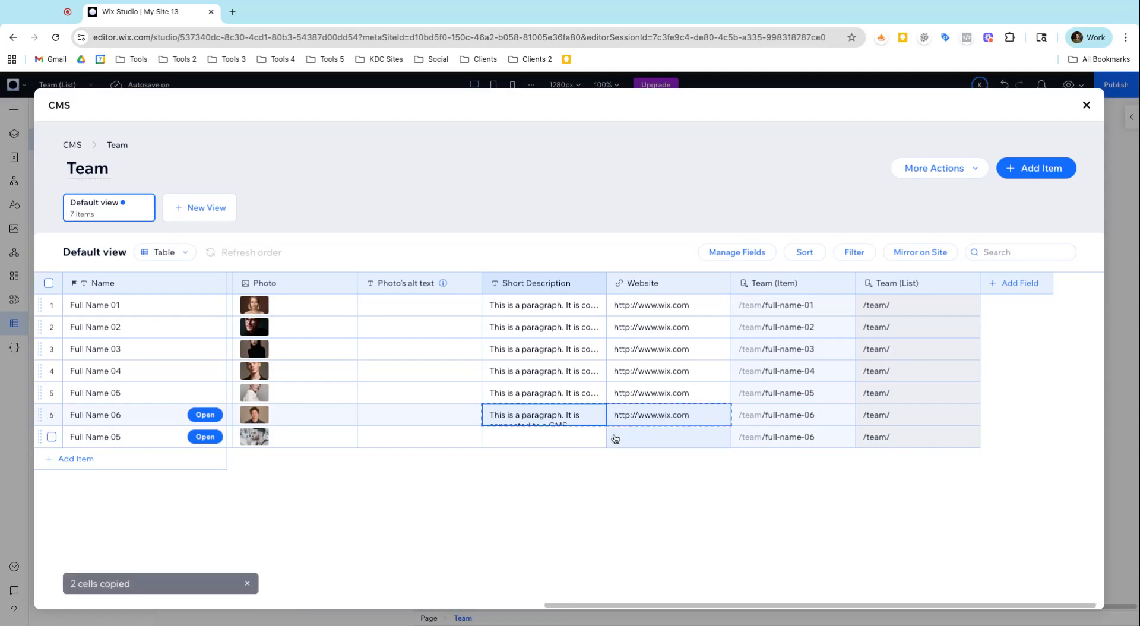
left_click(572, 443)
key("ctrl+v")
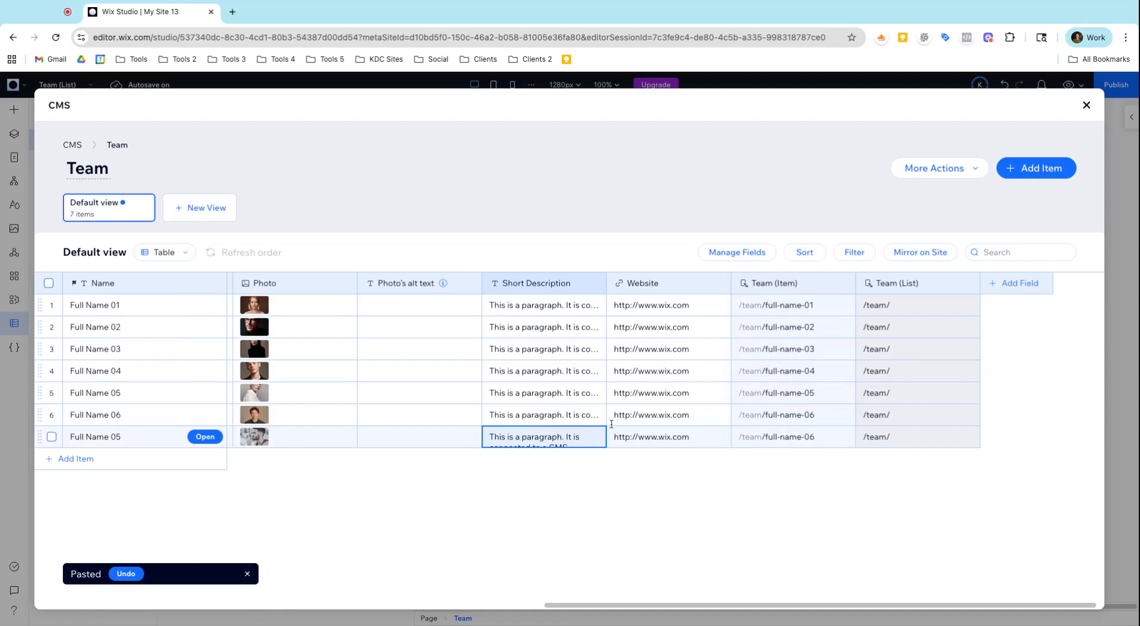
- Change the seventh item's Team (Item) URL slug to full-name-07 and save it
left_click(795, 440)
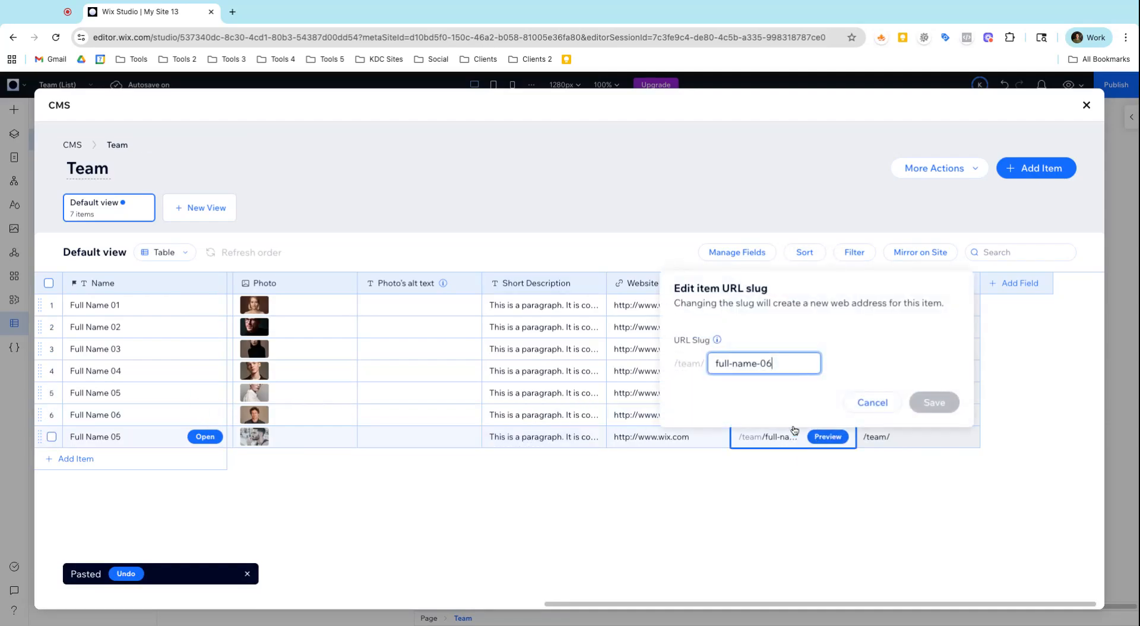
key("BackSpace")
type("7")
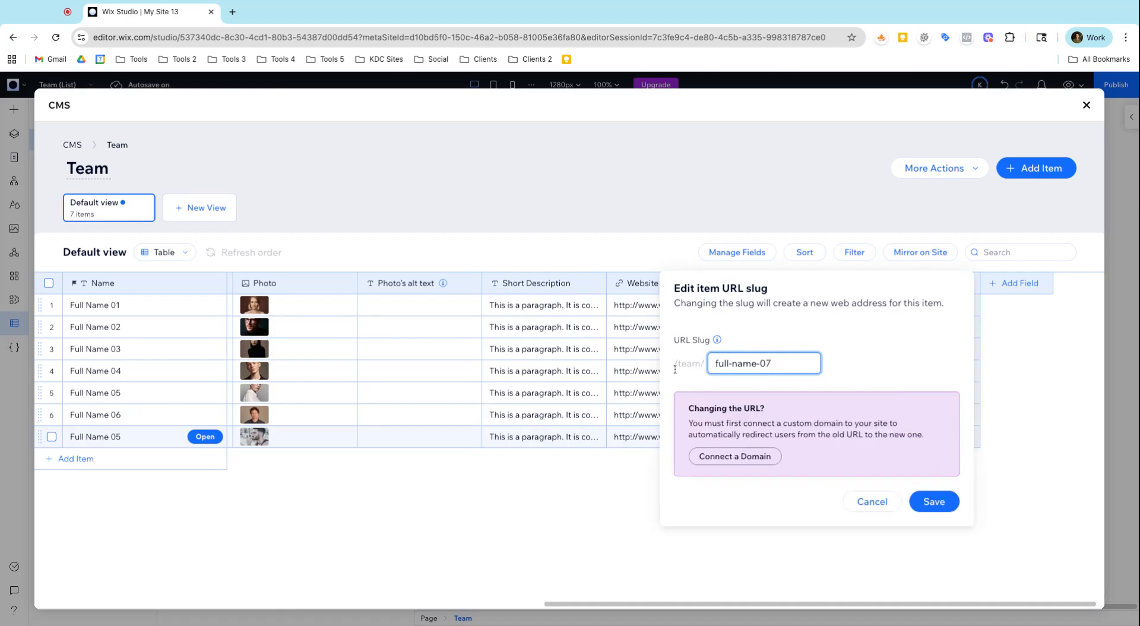
left_click(924, 503)
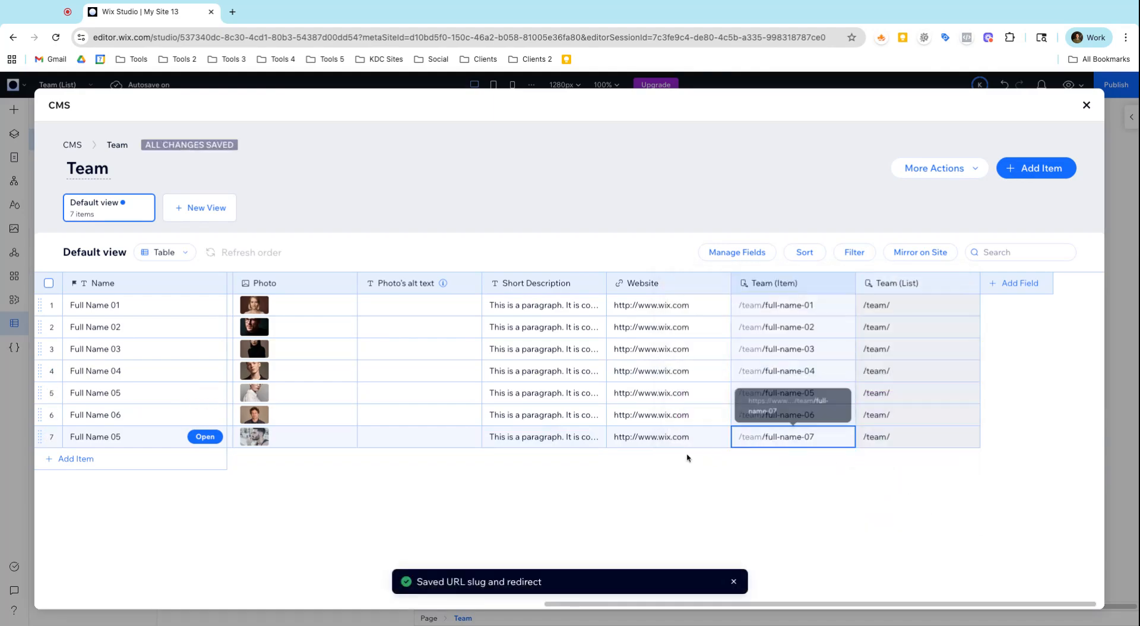
- Rename the seventh item in the Team collection as Full Name 07
scroll(687, 458, "left", 8)
left_click(149, 435)
left_click(149, 435)
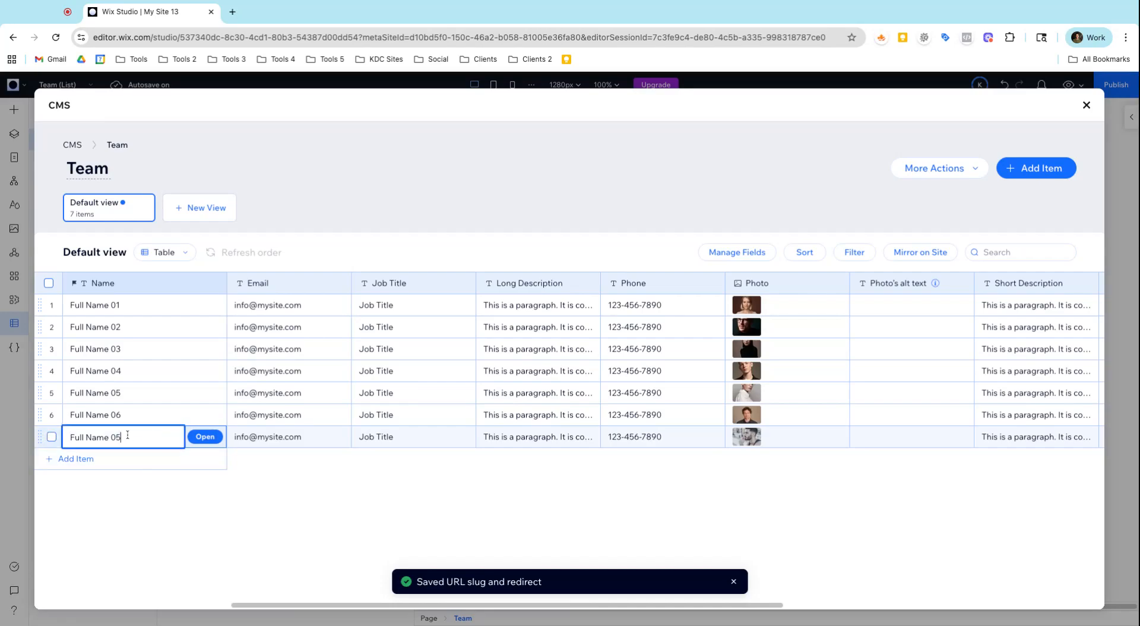
key("BackSpace")
type("7")
key("Return")
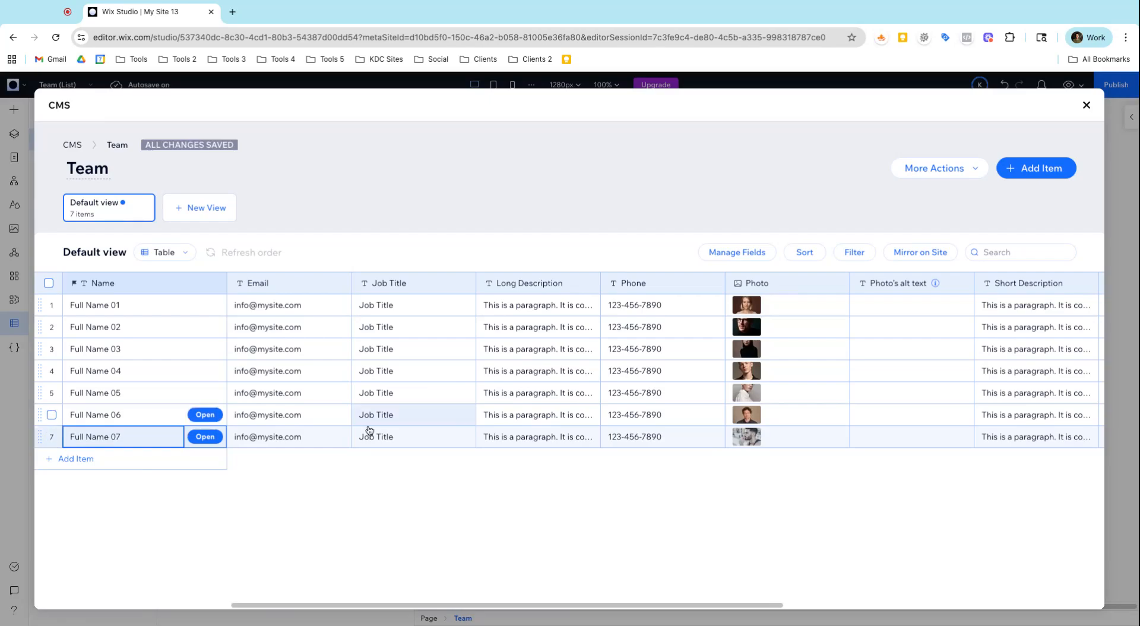
- Exit the CMS and preview the Team (List) page down to the Full Name 07 card
left_click(1087, 106)
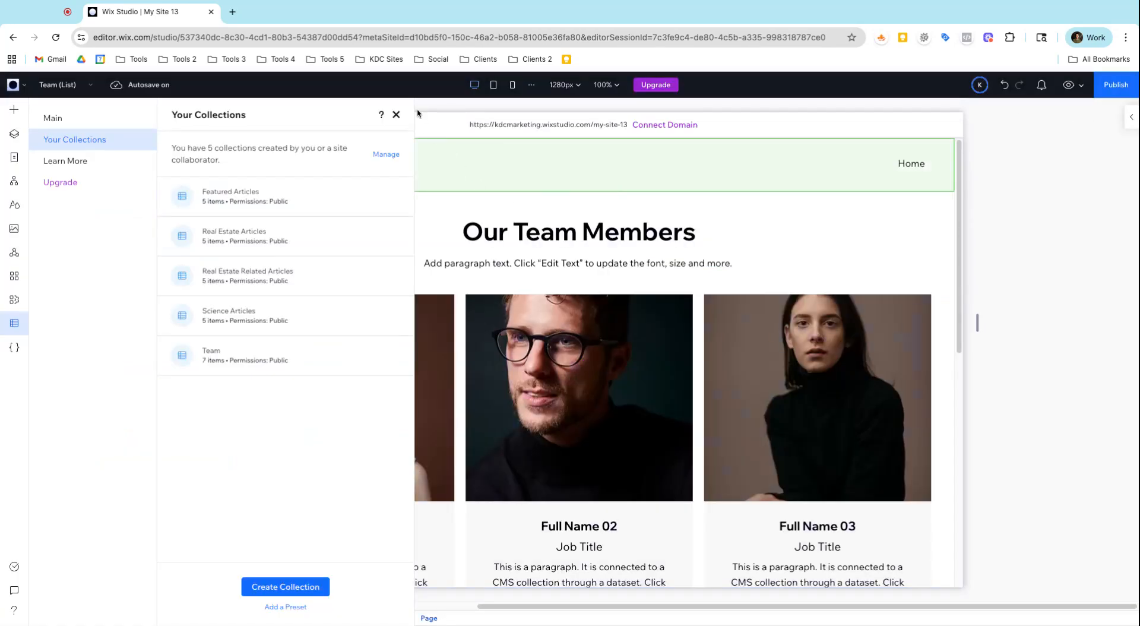
left_click(396, 115)
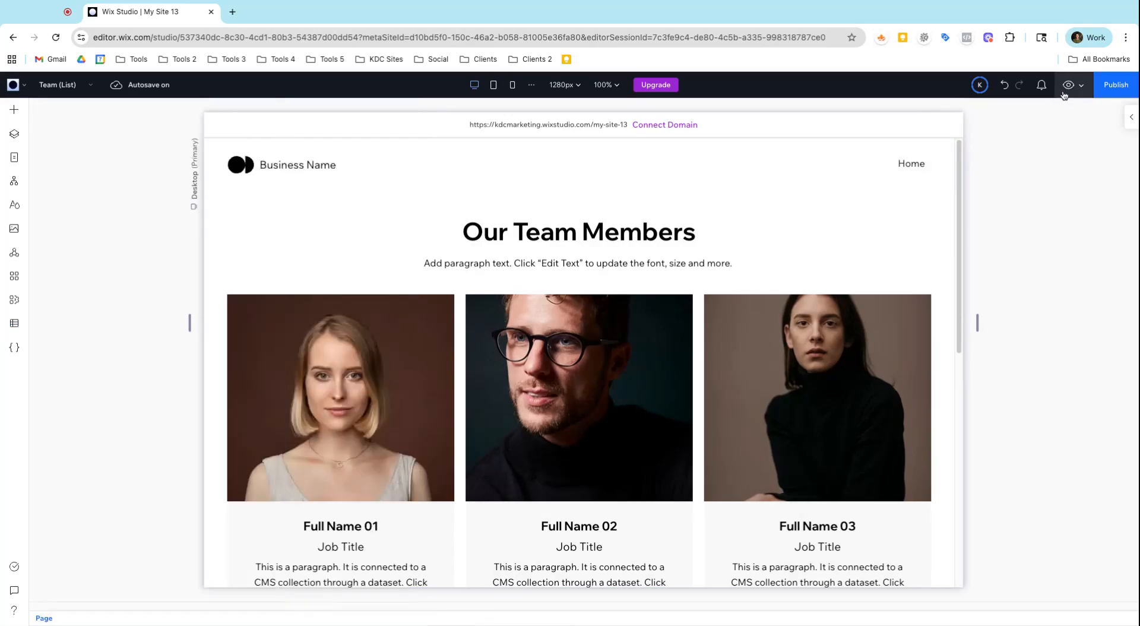
left_click(1068, 85)
scroll(774, 310, "down", 6)
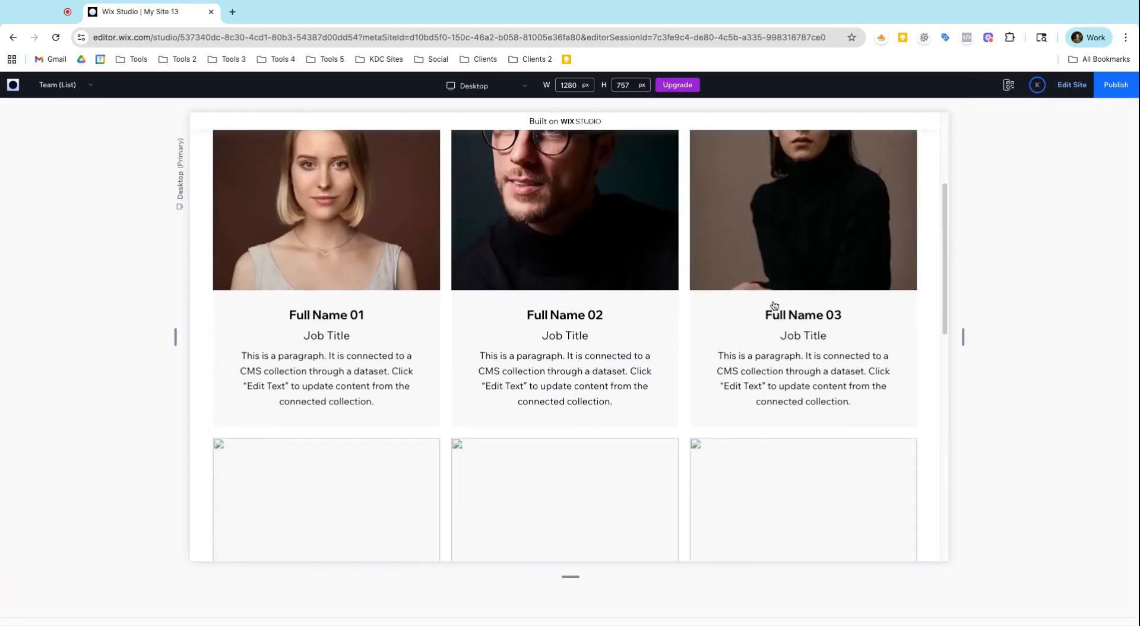
scroll(774, 305, "down", 6)
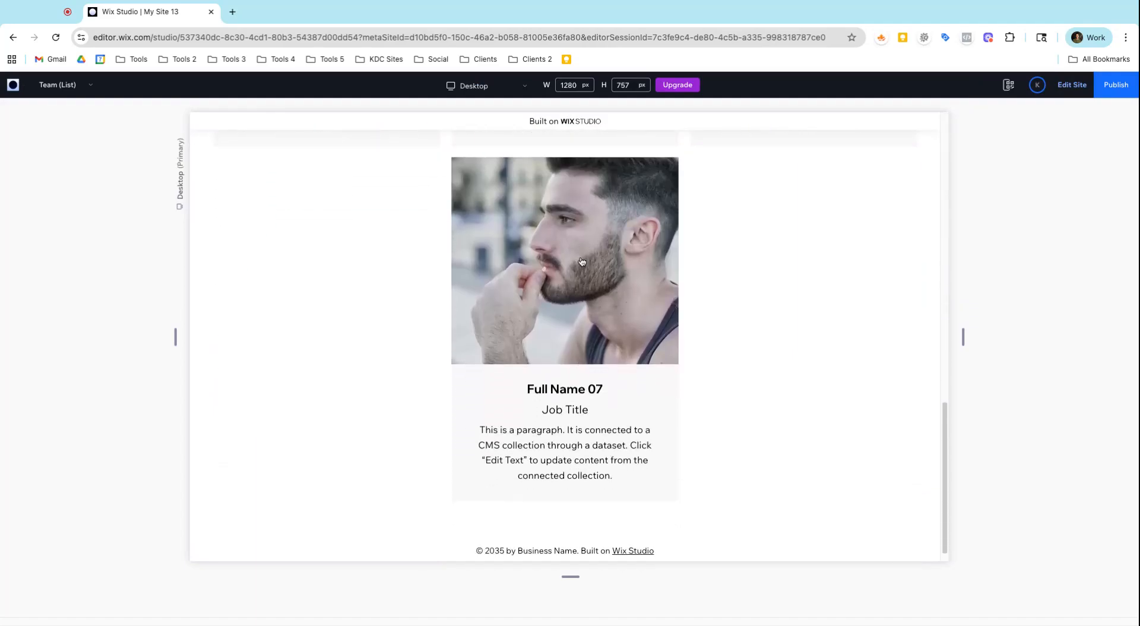
- Open the item page from the Full Name 07 card in the preview and examine its details and navigation bar
left_click(583, 261)
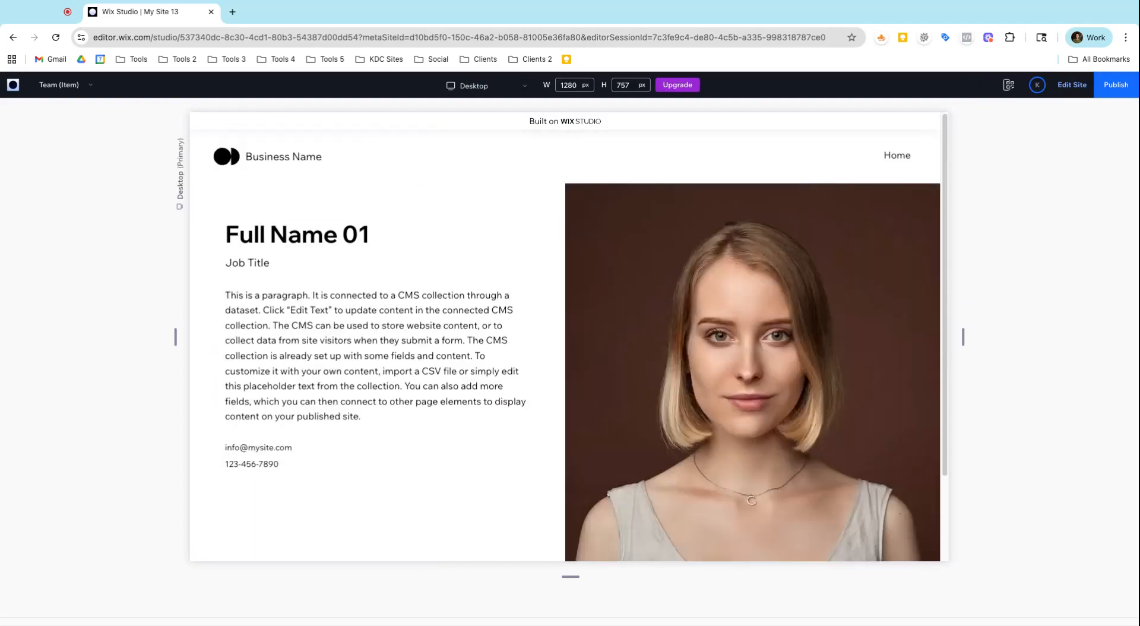
scroll(565, 337, "down", 3)
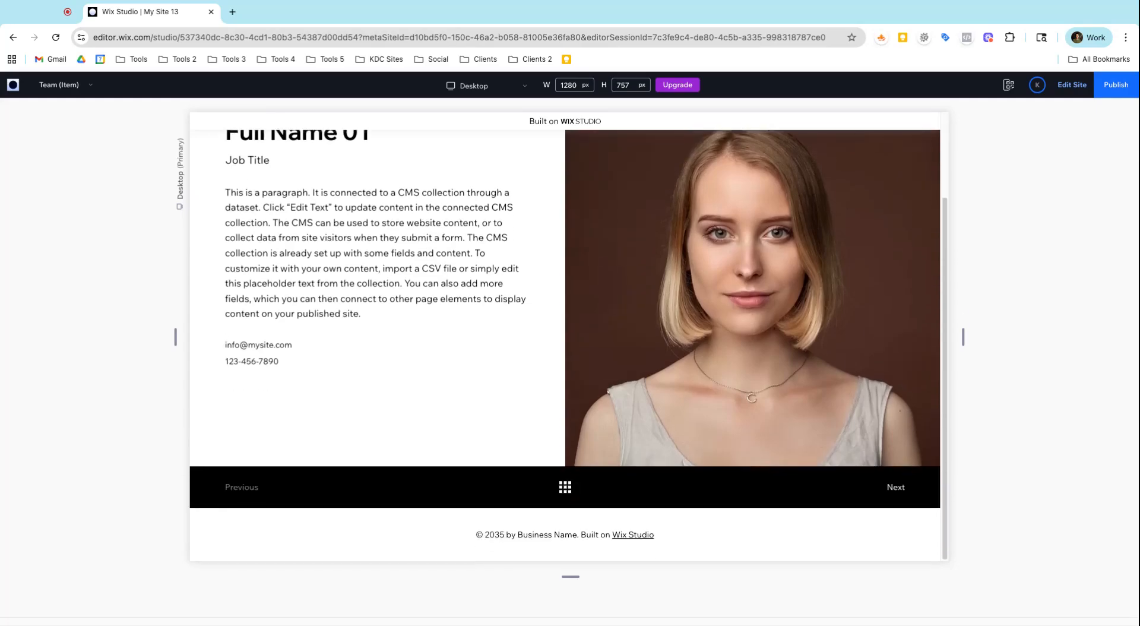
left_click(565, 488)
scroll(563, 497, "down", 15)
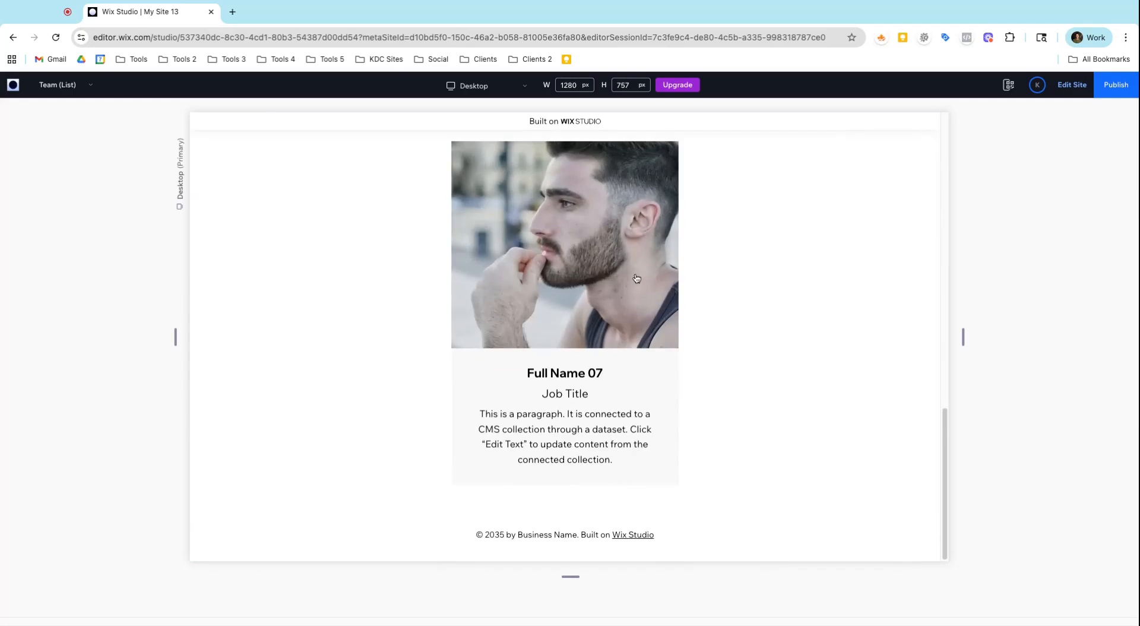
left_click(636, 278)
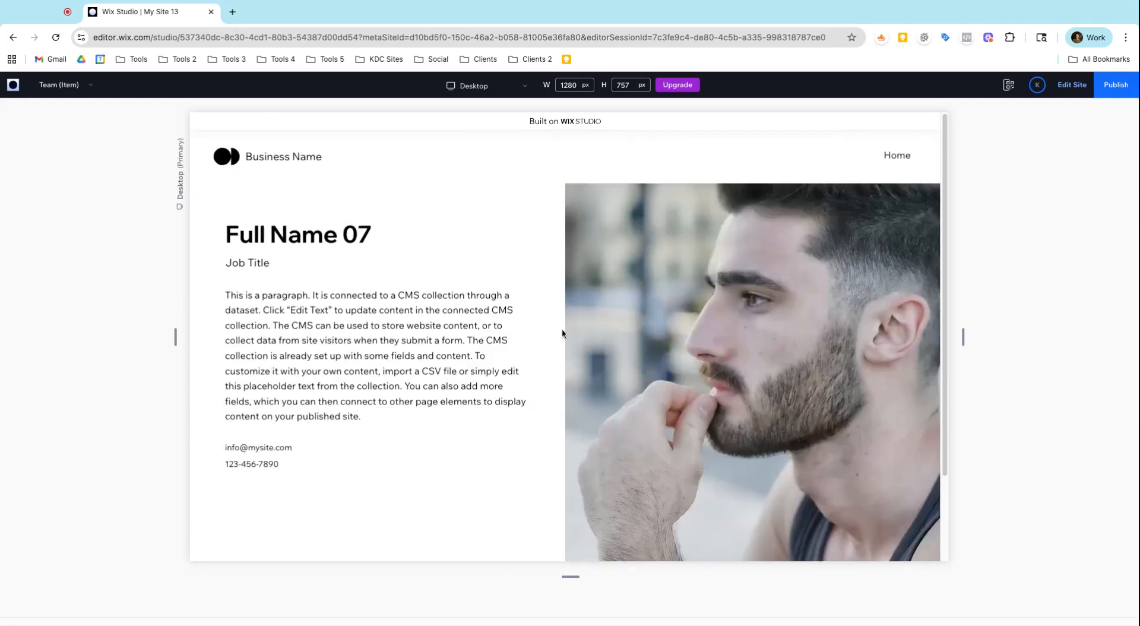
scroll(563, 334, "down", 2)
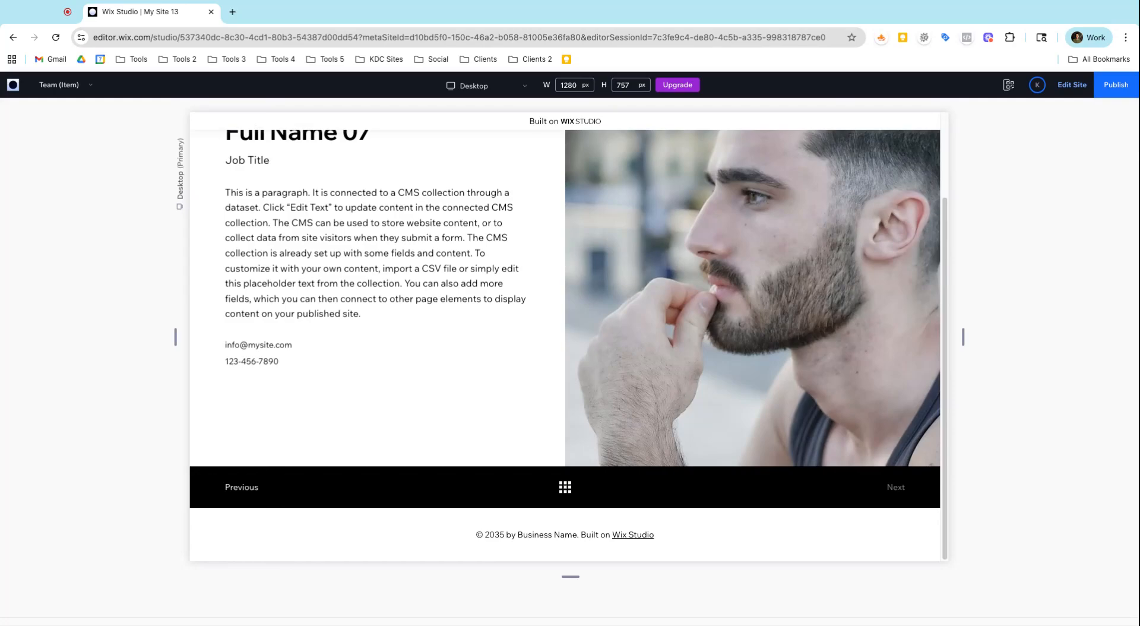
scroll(537, 247, "up", 2)
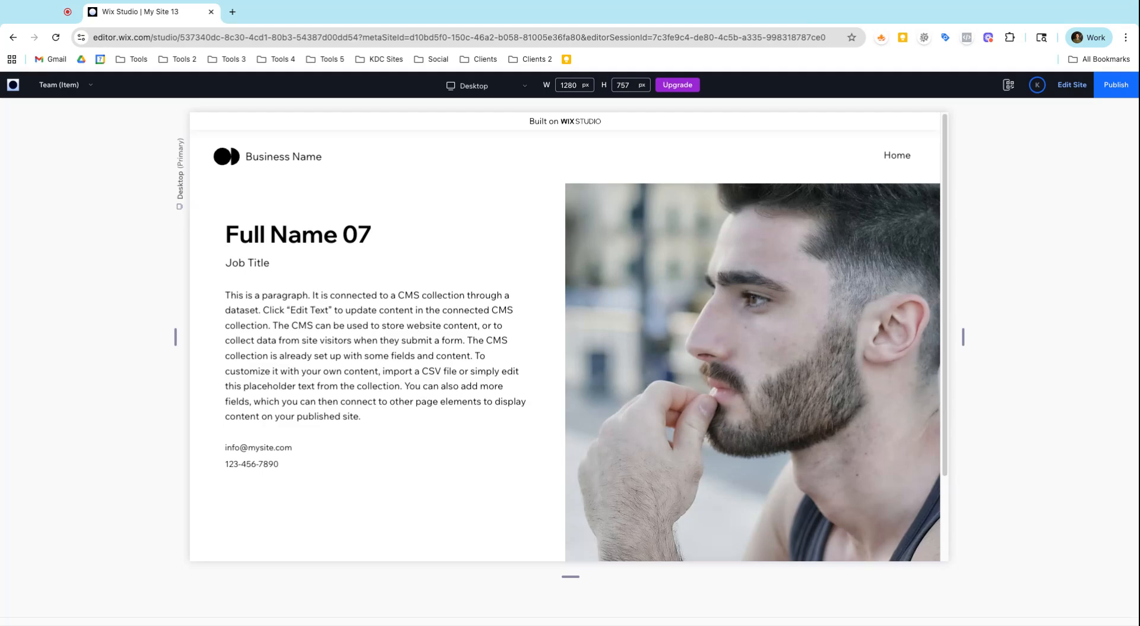
scroll(594, 306, "down", 2)
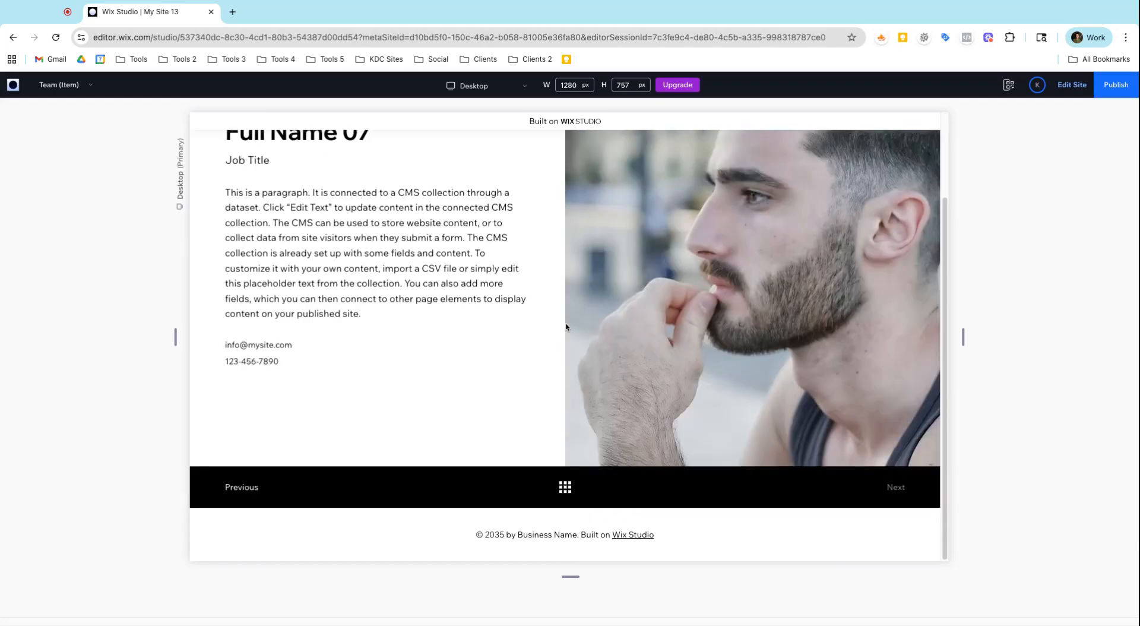
- Return from the item page to the team list and examine all the member cards
left_click(565, 495)
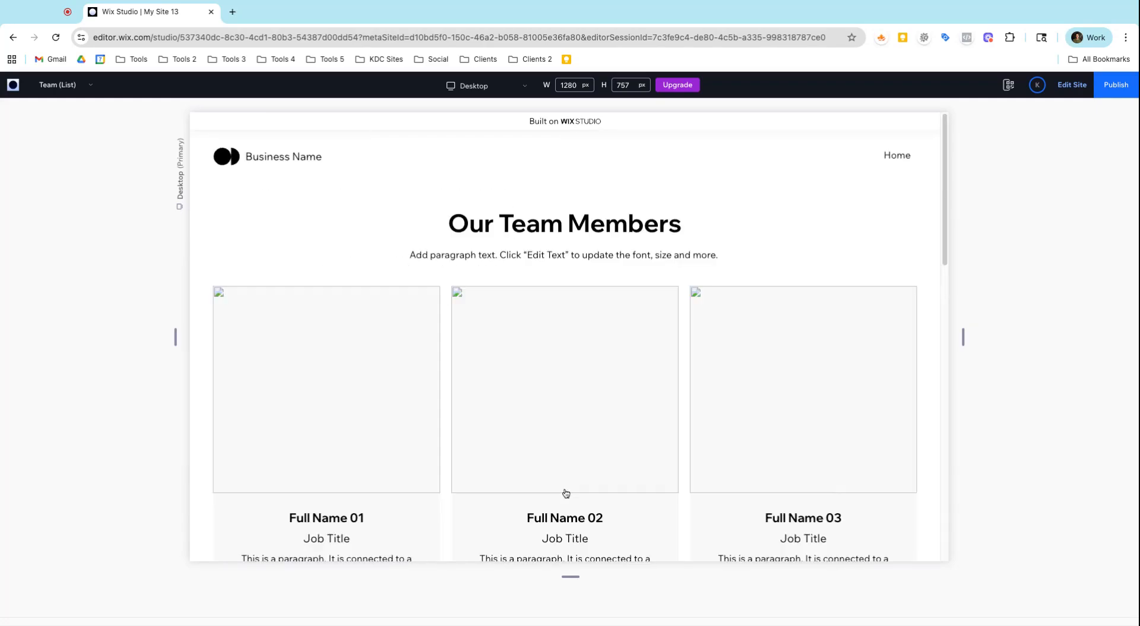
scroll(537, 415, "down", 9)
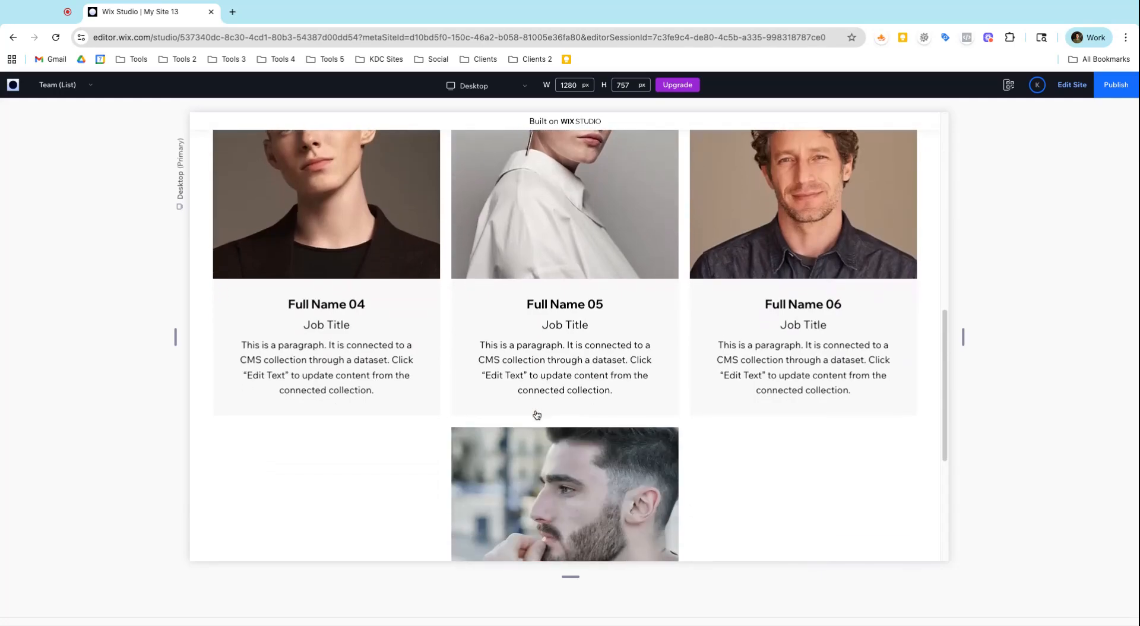
scroll(601, 326, "down", 4)
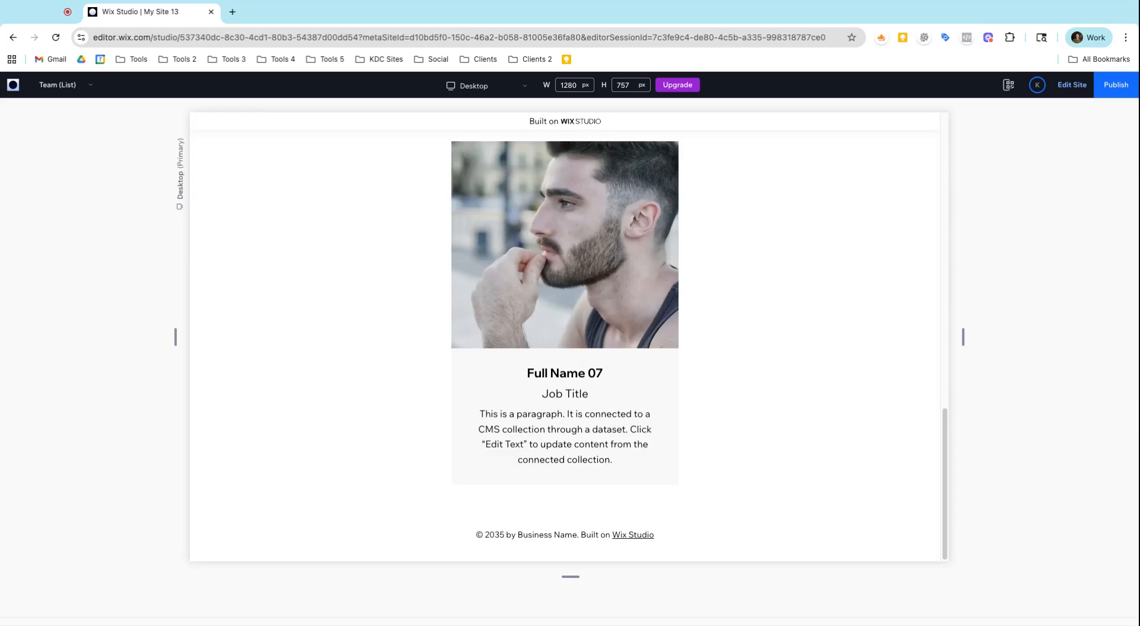
scroll(579, 345, "up", 9)
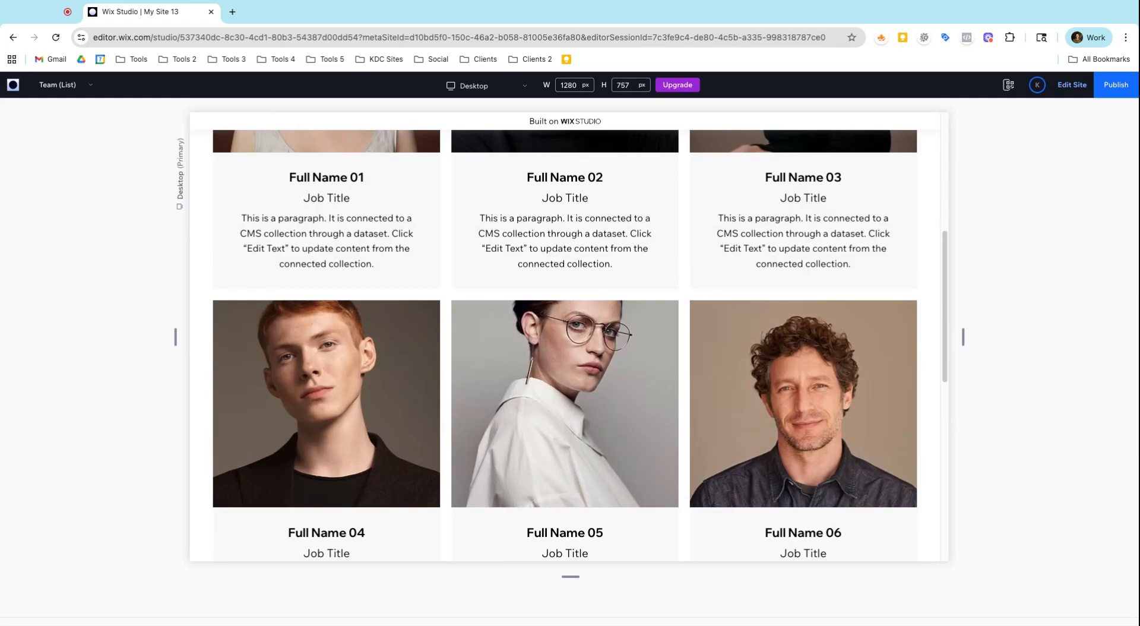
scroll(838, 309, "up", 10)
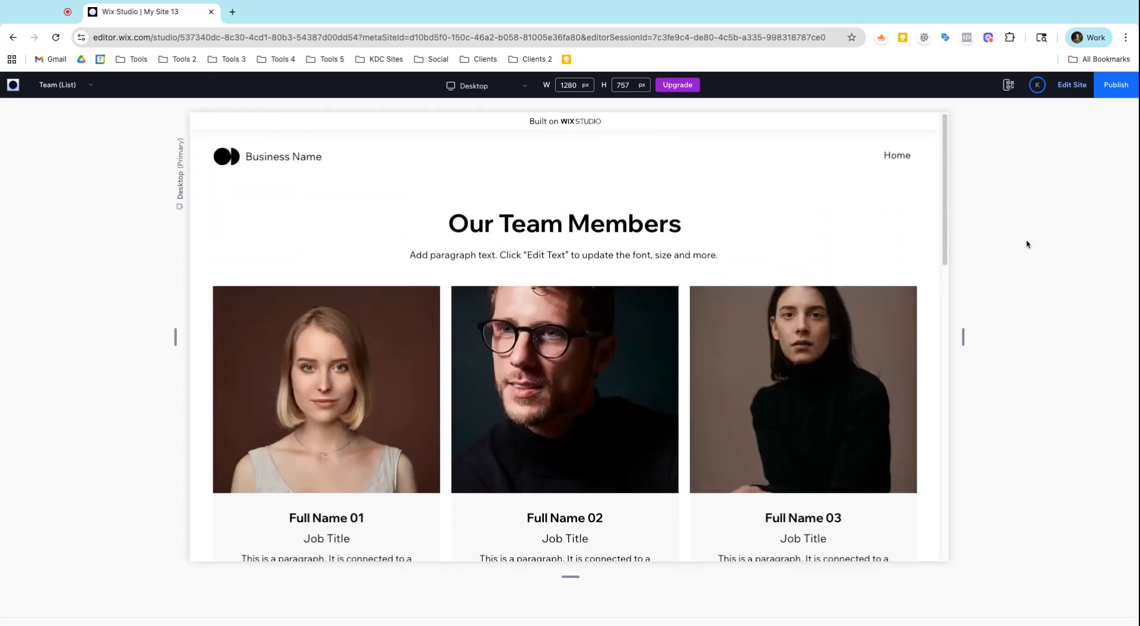
- Leave the preview, review the member cards on the Team (List) page in the editor, and open the list of site pages
left_click(1073, 85)
scroll(715, 360, "down", 4)
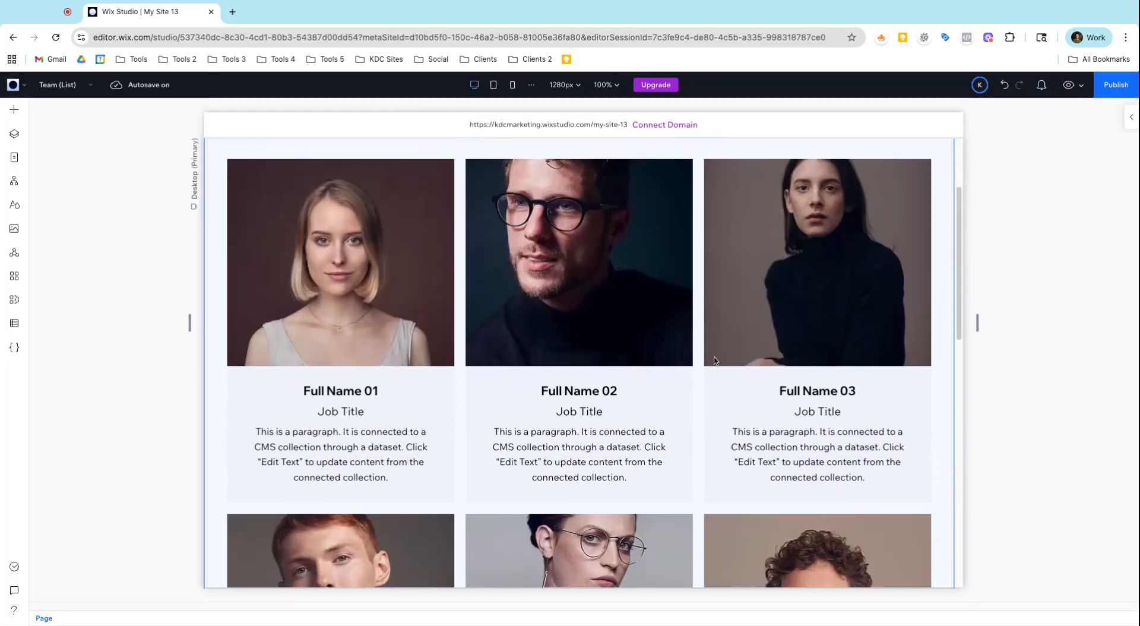
scroll(579, 362, "down", 5)
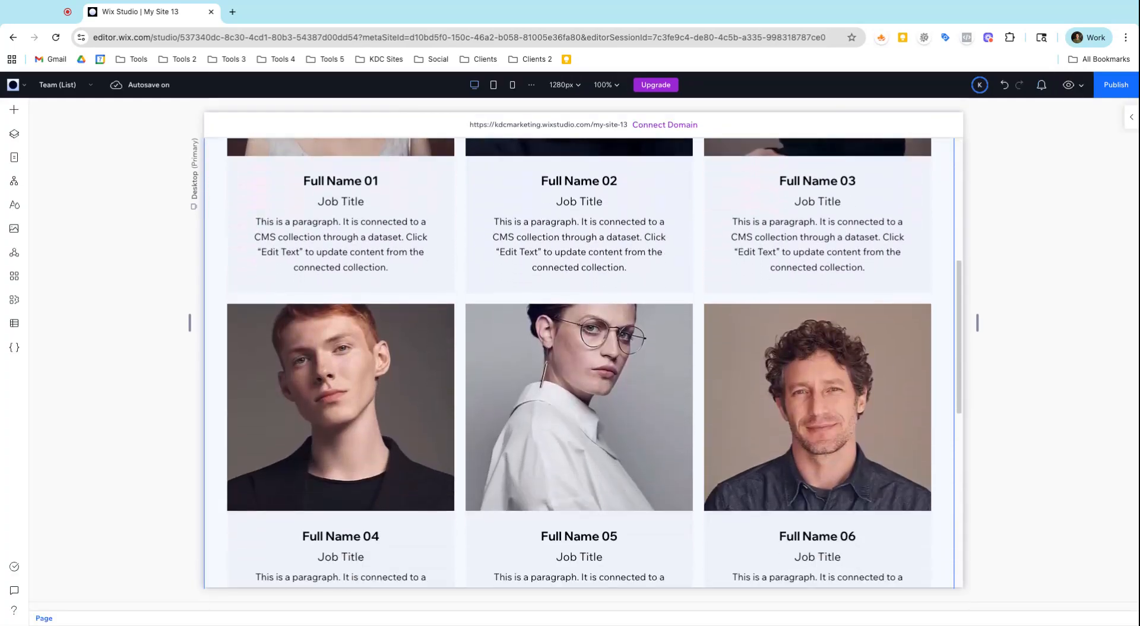
scroll(579, 363, "down", 1)
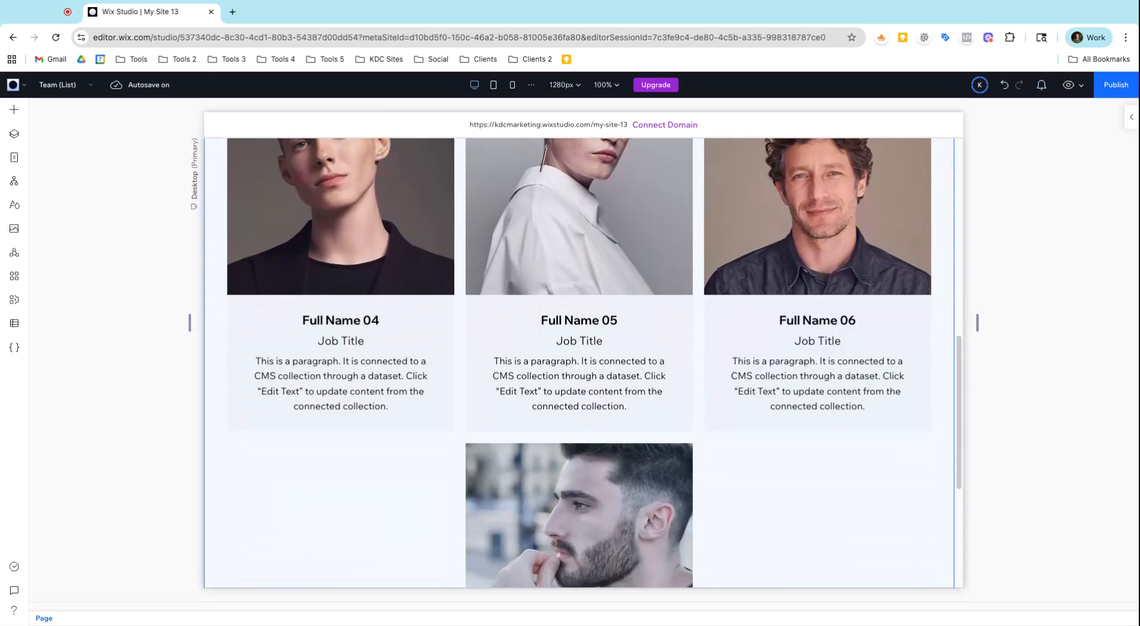
scroll(579, 362, "down", 1)
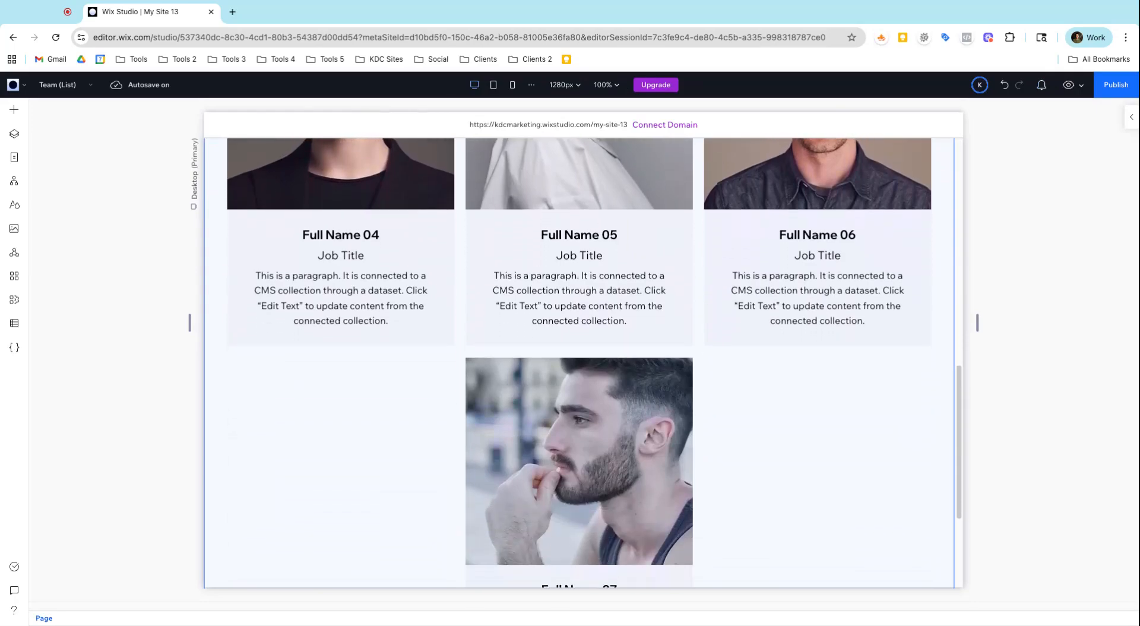
scroll(579, 362, "up", 9)
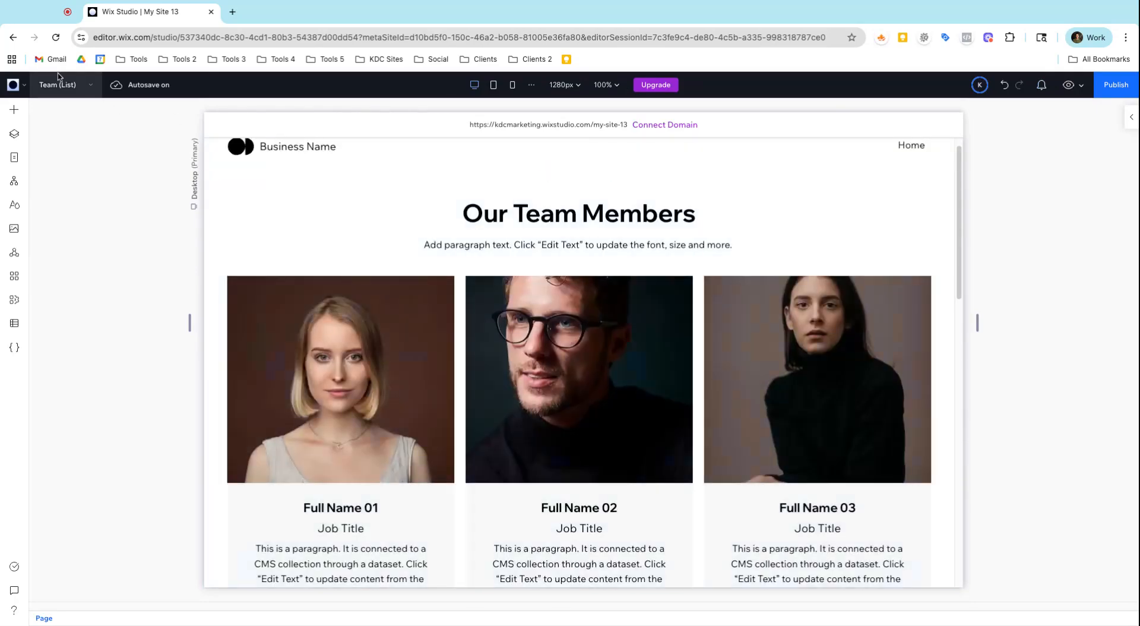
left_click(64, 85)
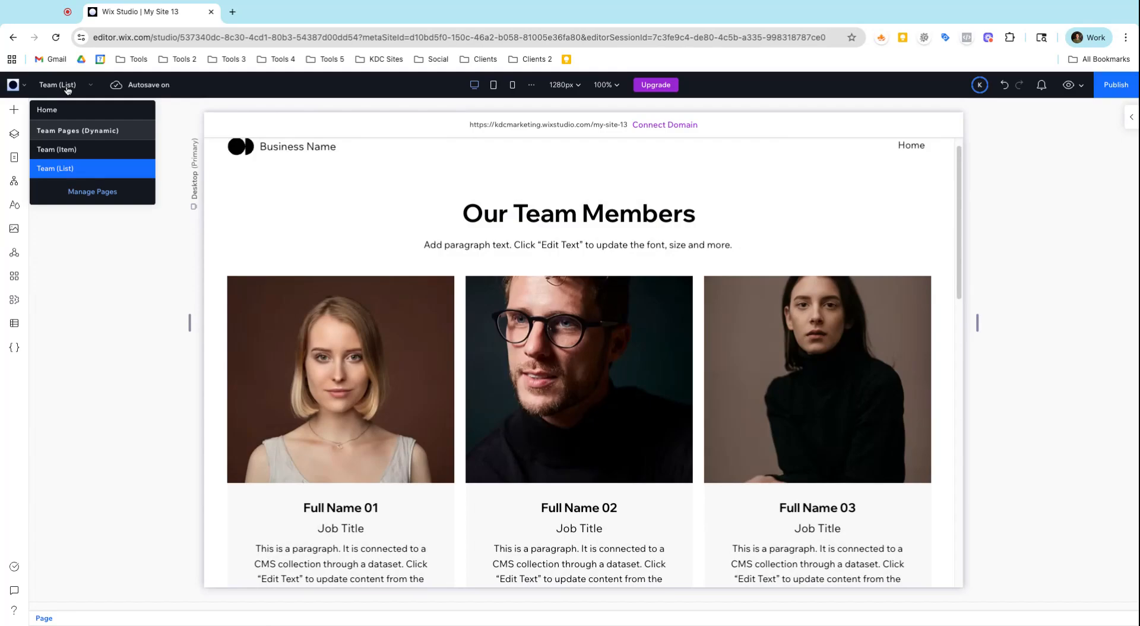
- Open the Home page from the site pages list, examine its sections, and show the page's options
left_click(13, 158)
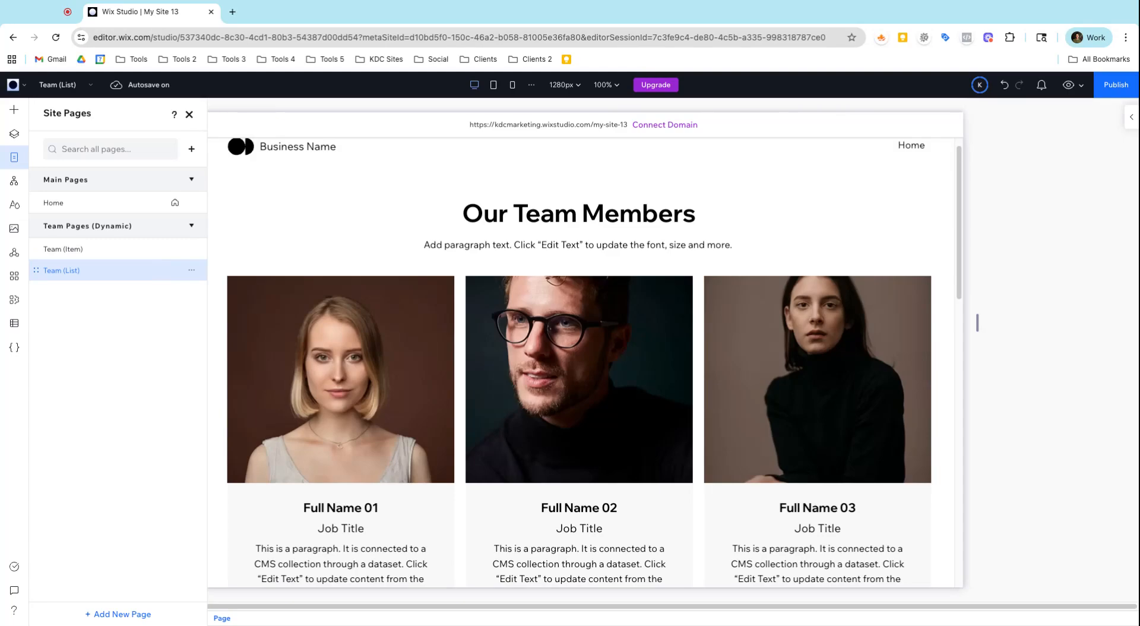
left_click(122, 203)
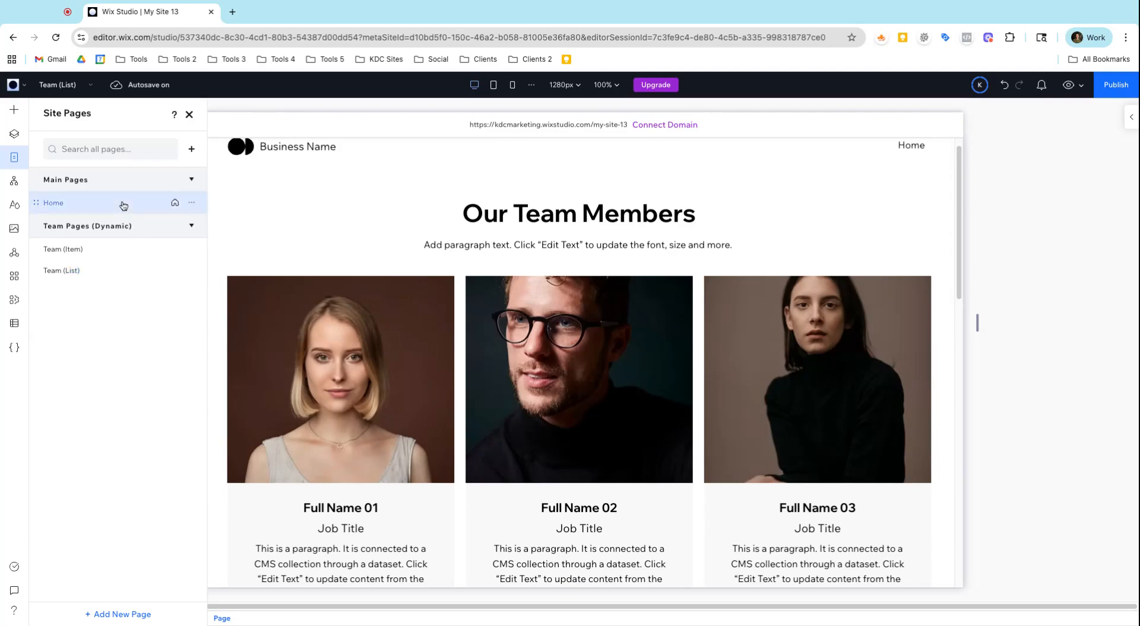
scroll(420, 367, "down", 9)
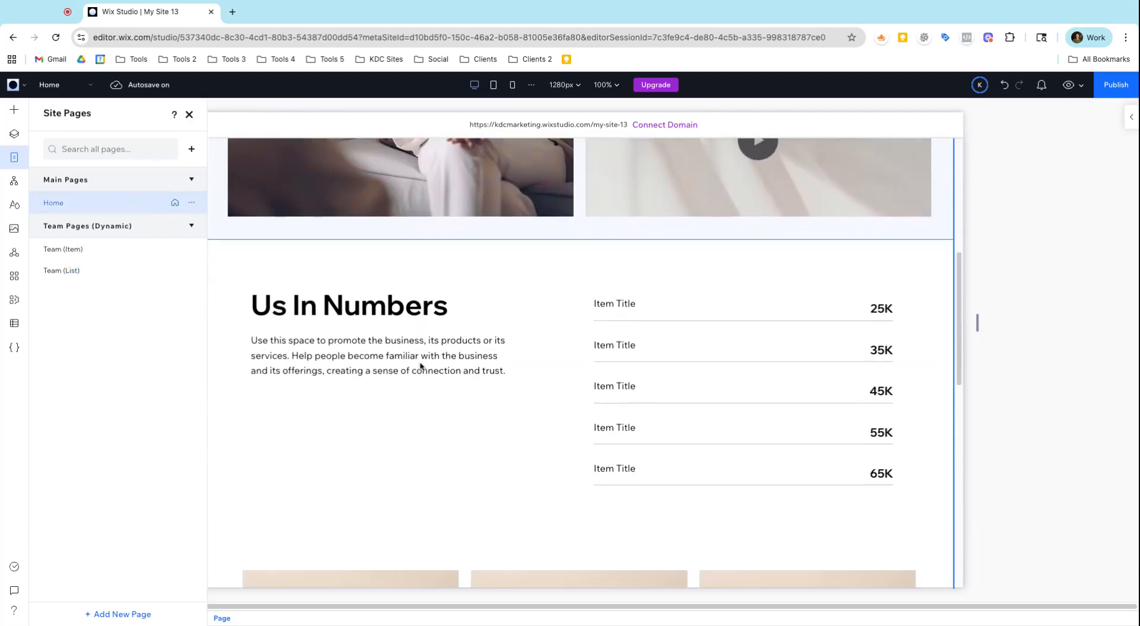
scroll(421, 366, "down", 7)
scroll(281, 267, "up", 12)
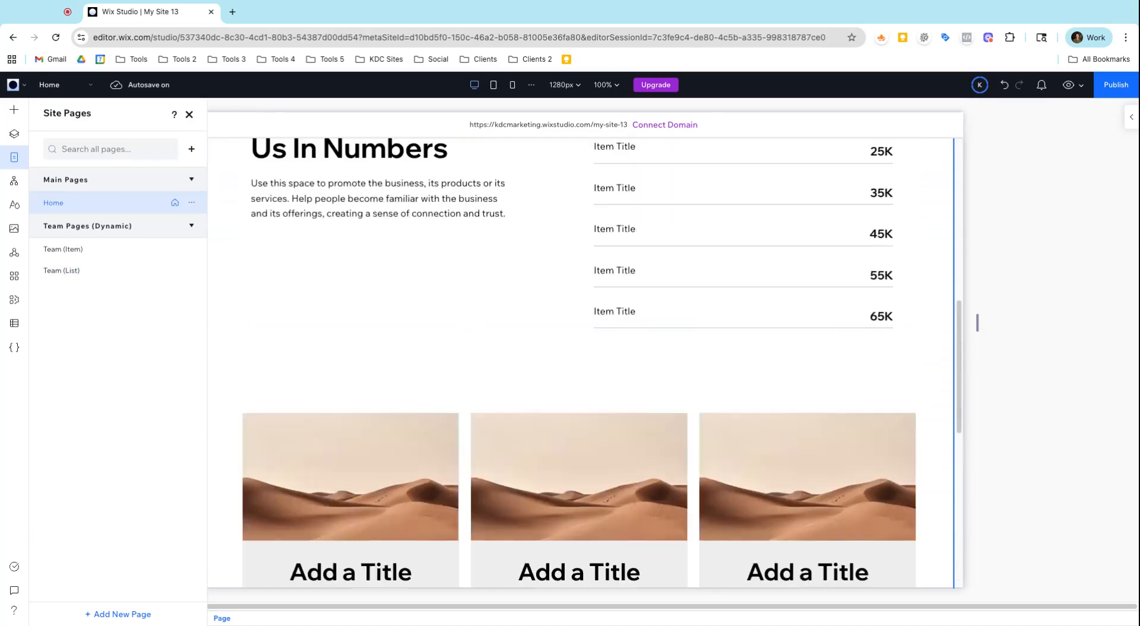
left_click(191, 203)
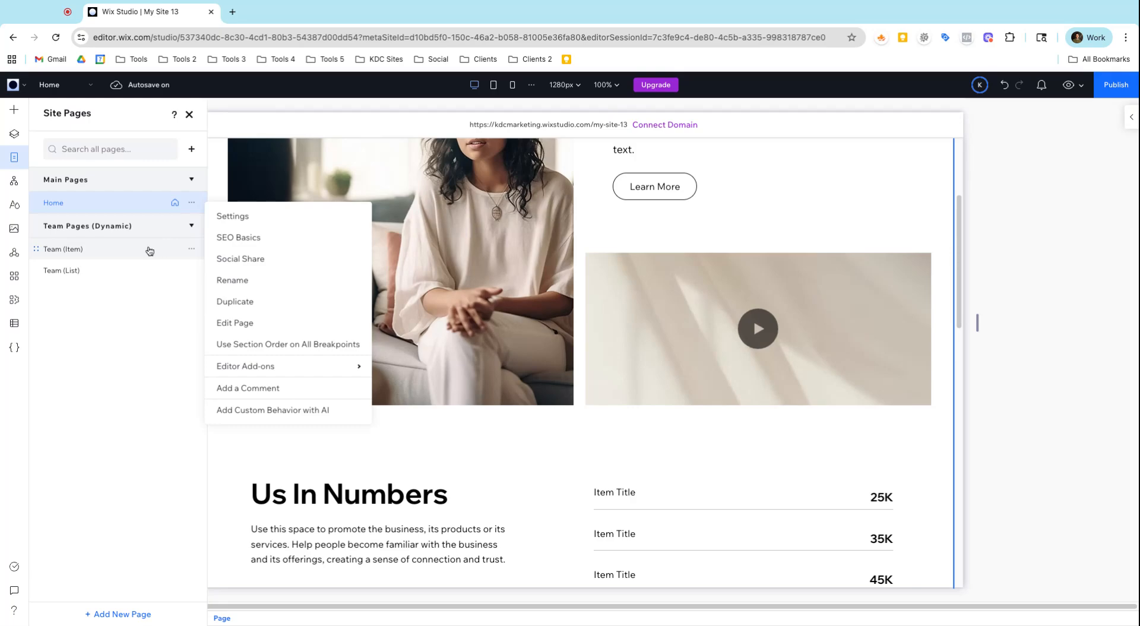
- View the Team (List) page, then open the Team (Item) page and switch its displayed item to Full Name 04
left_click(129, 265)
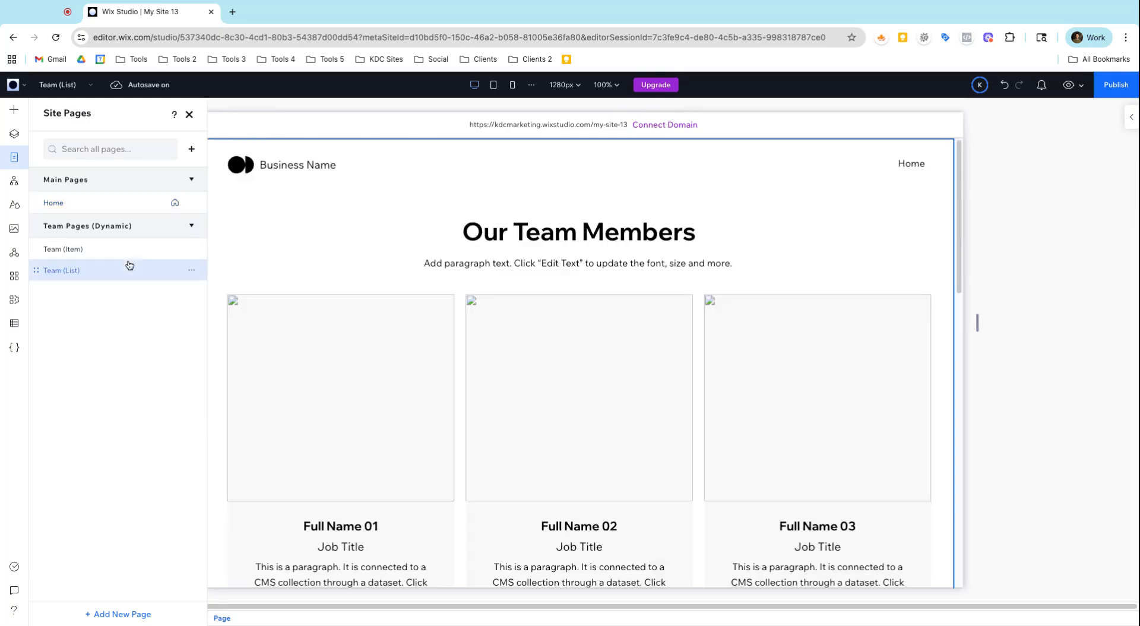
scroll(330, 331, "down", 8)
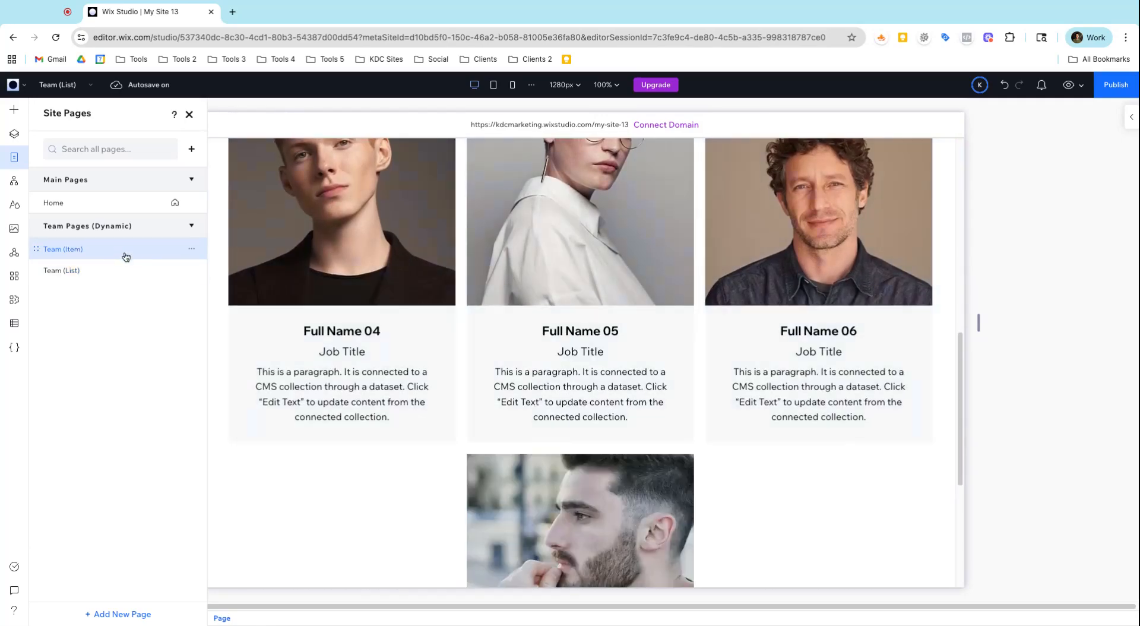
left_click(115, 252)
left_click(684, 149)
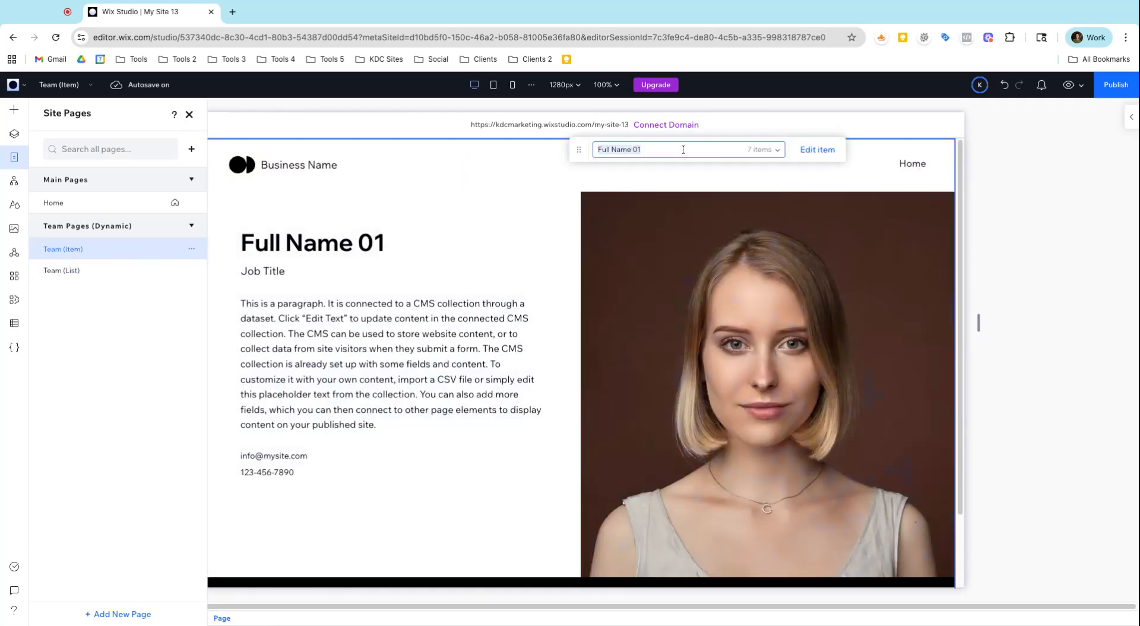
left_click(729, 155)
left_click(709, 215)
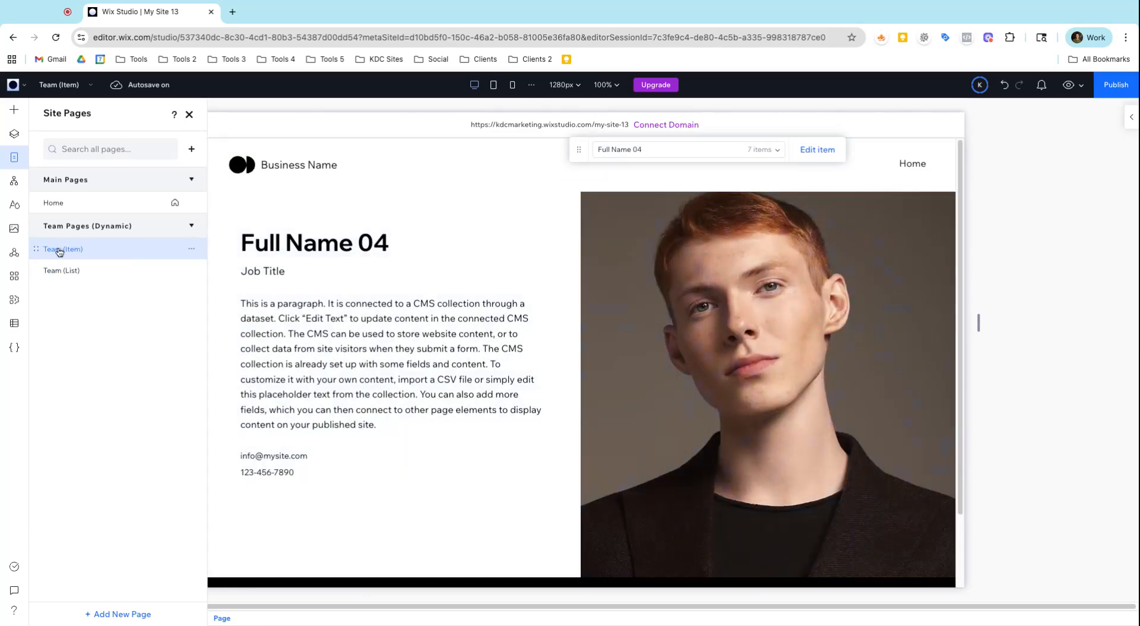
- Replace the name Full Name 04 in the Team collection with a person's name and close the collection
left_click(13, 323)
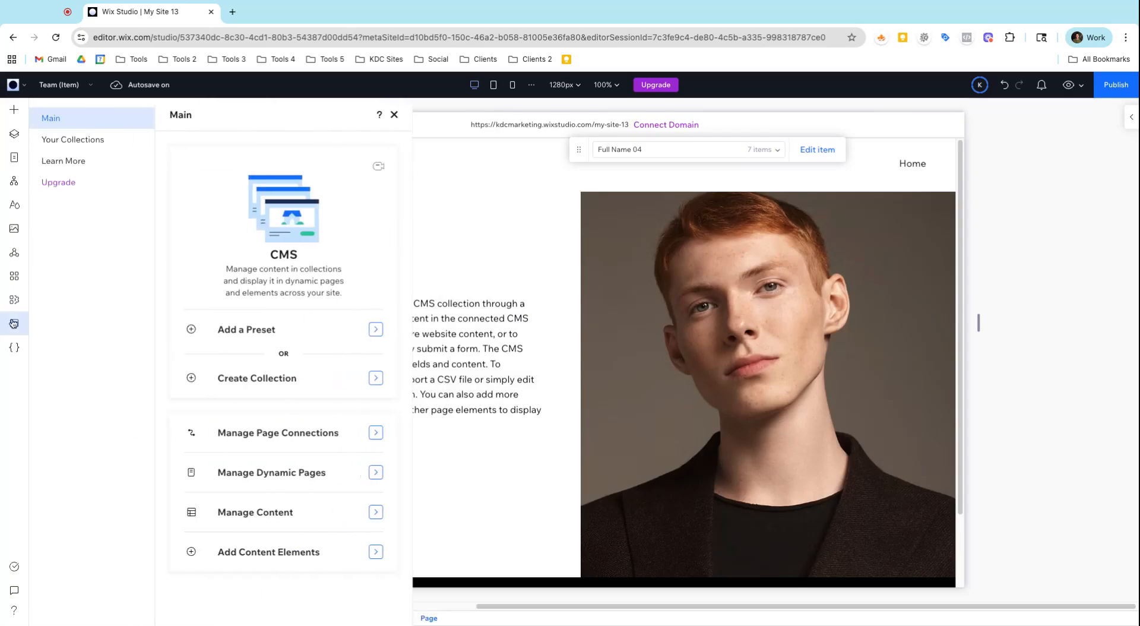
left_click(81, 147)
left_click(255, 353)
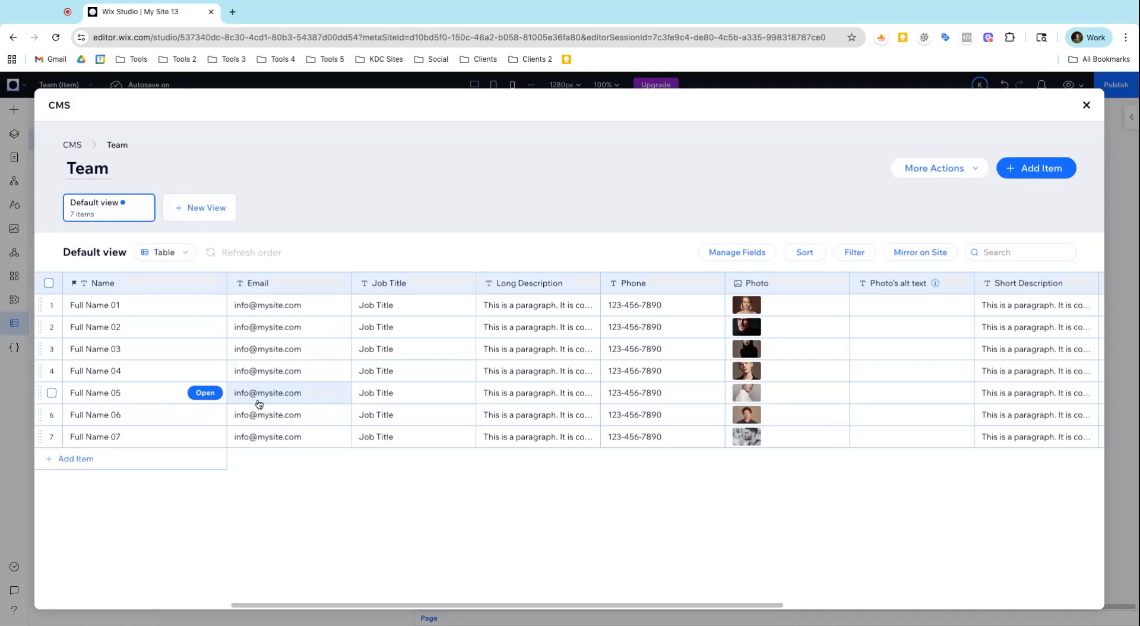
left_click(166, 369)
left_click(159, 368)
triple_click(159, 367)
type("Jon Doe")
key("Return")
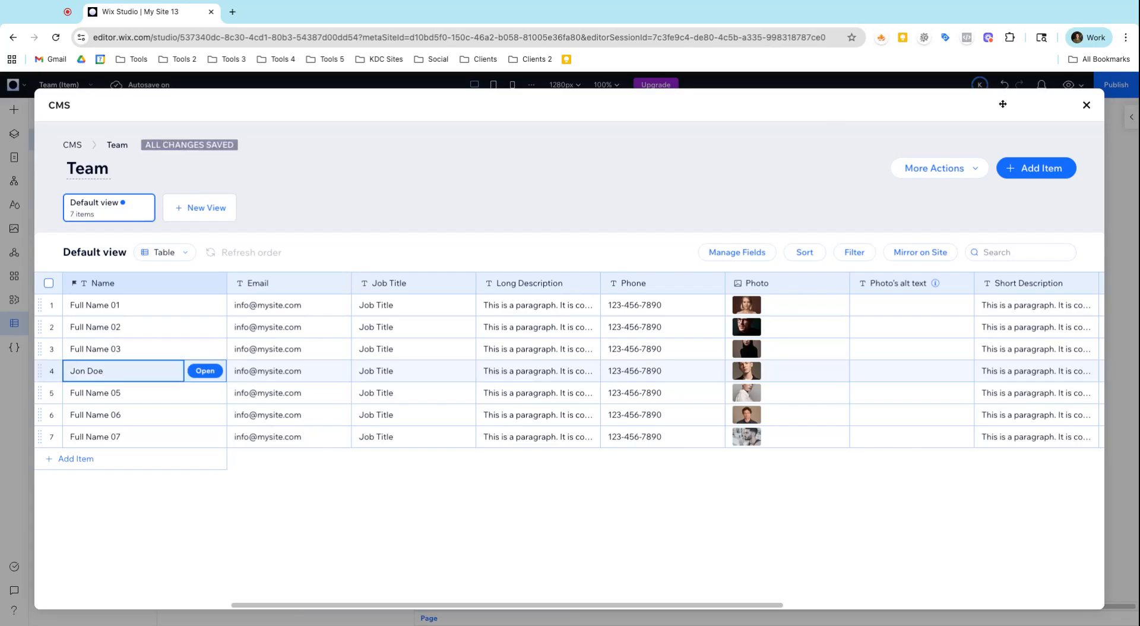
left_click(1087, 106)
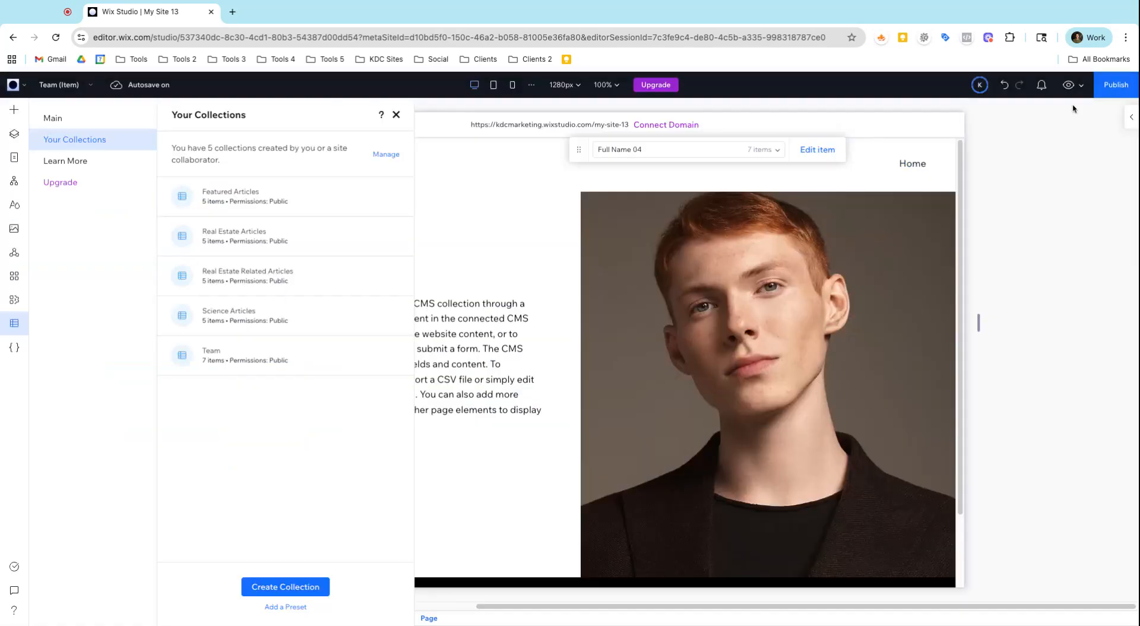
- Check the renamed member on the Team (Item) page and on its card in the Team (List) page
left_click(397, 114)
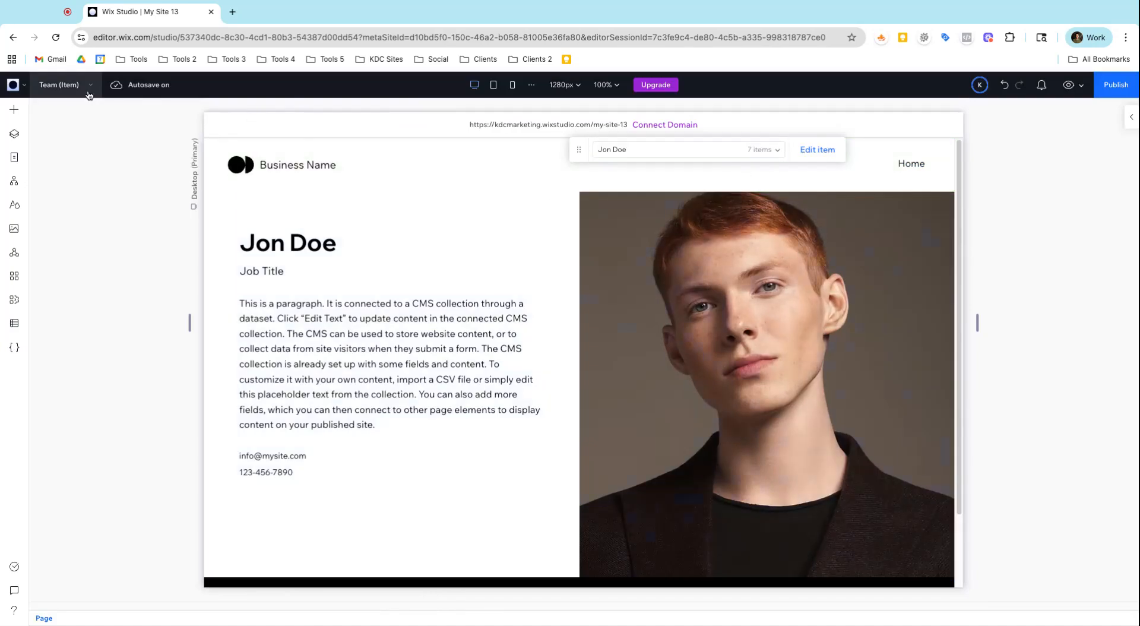
left_click(59, 85)
left_click(82, 172)
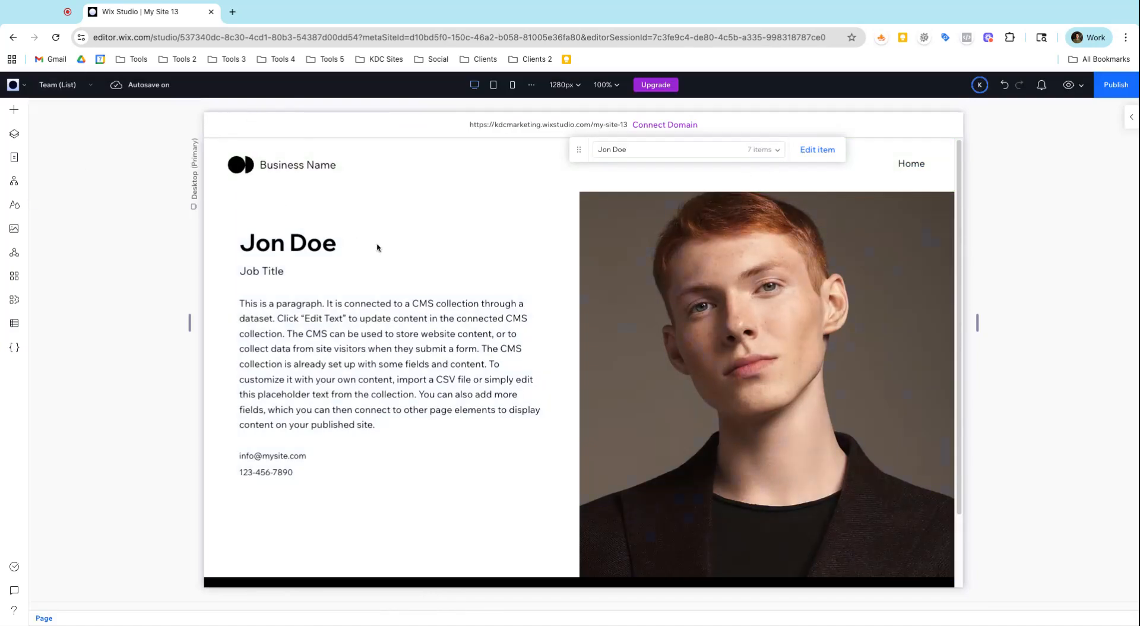
scroll(377, 248, "down", 6)
scroll(377, 248, "down", 3)
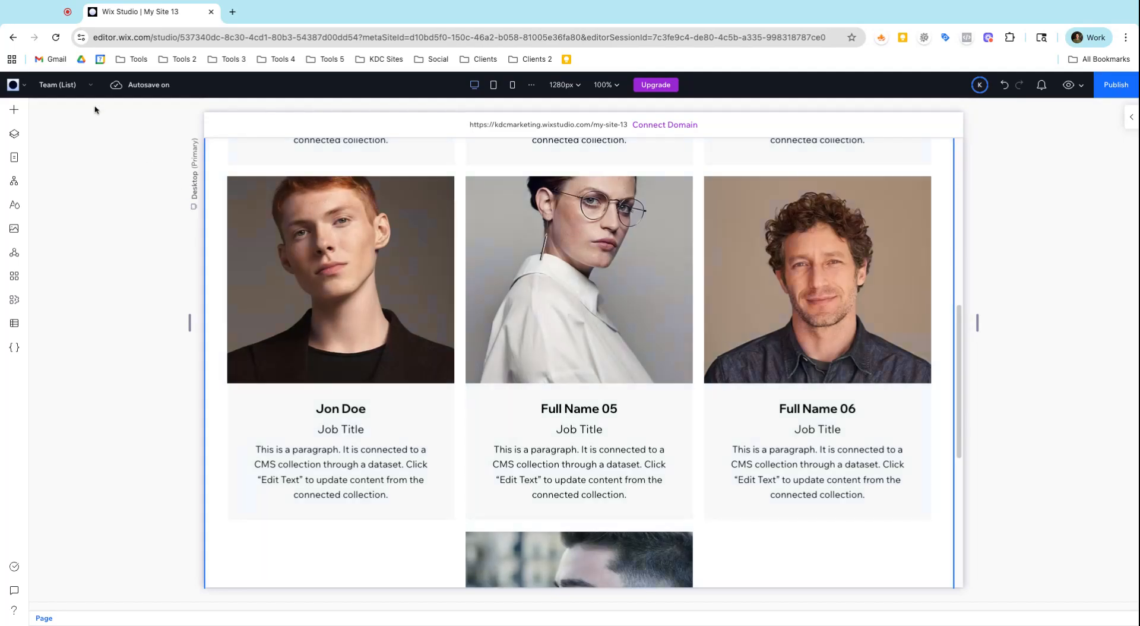
- Return to the Home page and inspect the editable text of the Building Connections heading without changing it
left_click(58, 84)
left_click(11, 158)
left_click(95, 211)
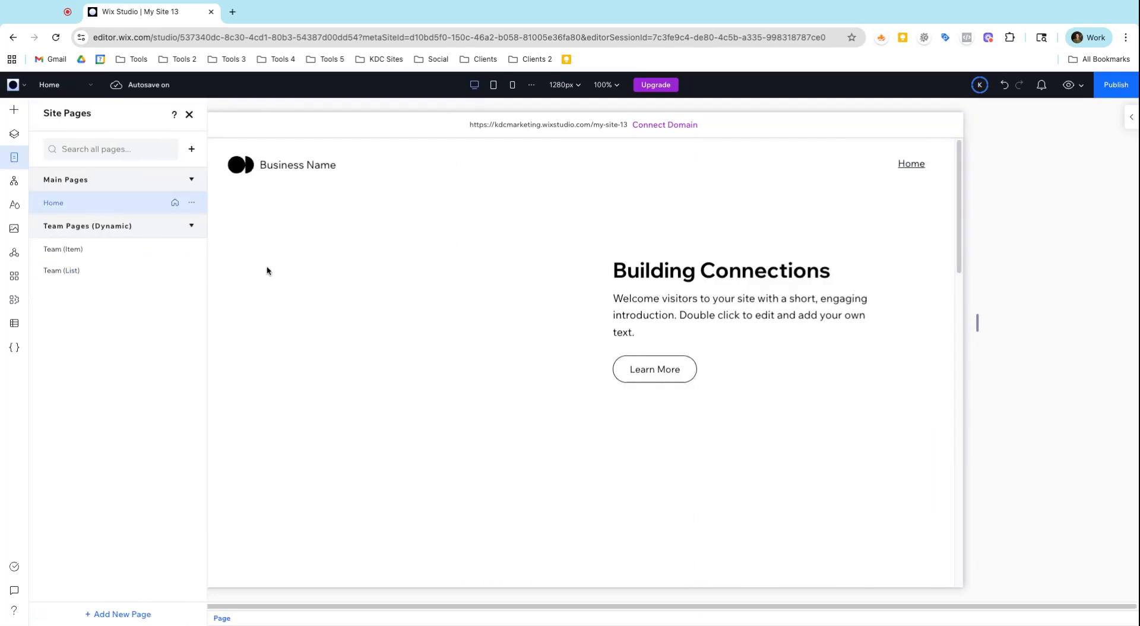
left_click(665, 315)
left_click(665, 315)
left_click(635, 275)
left_click(634, 274)
double_click(635, 274)
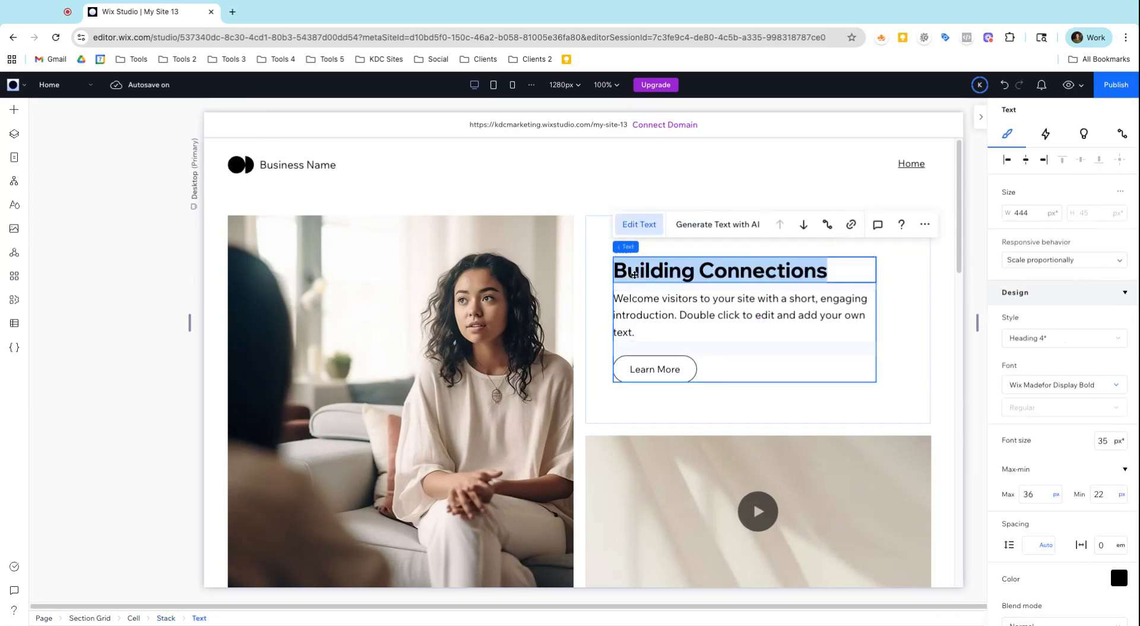
left_click(579, 261)
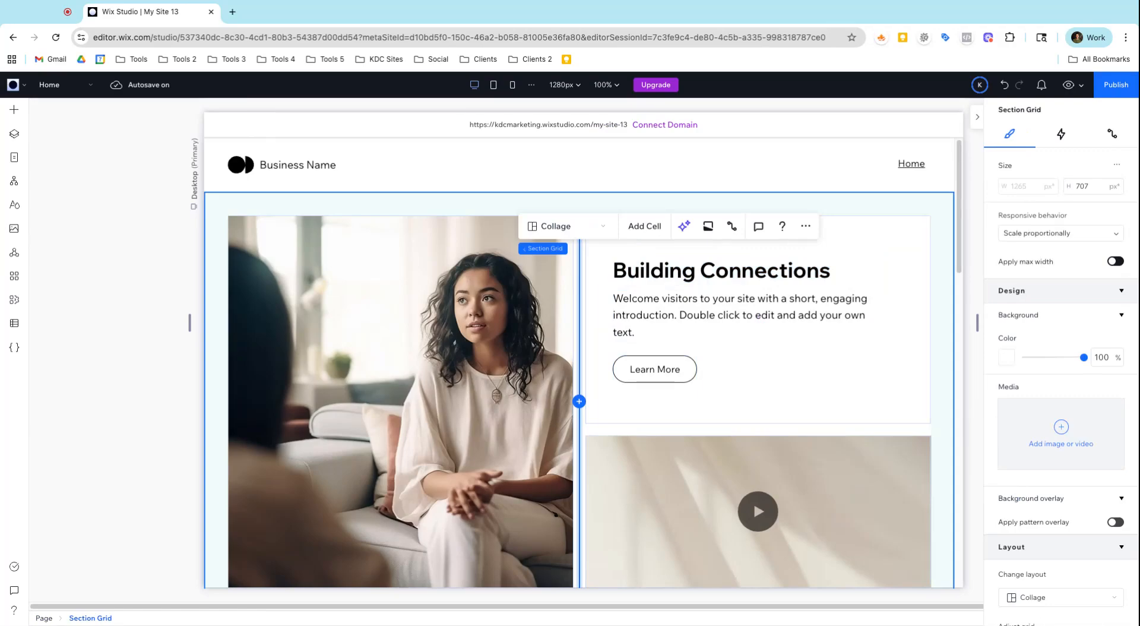
- Start a new dynamic page for the Team collection, review the available page types, and close the dialog without adding one
left_click(16, 166)
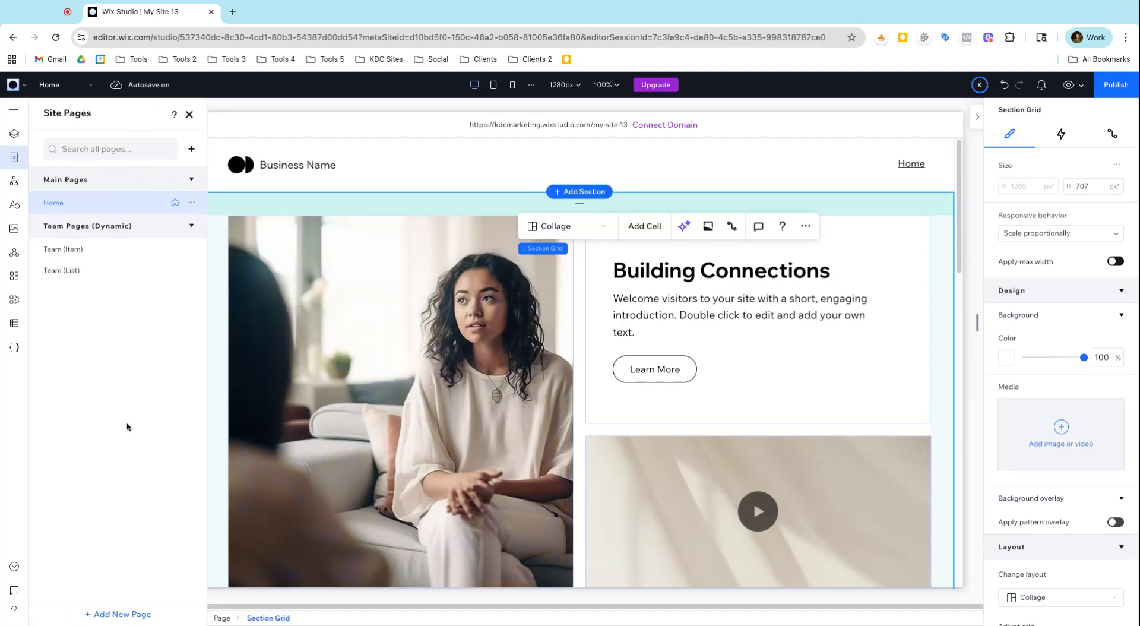
left_click(122, 618)
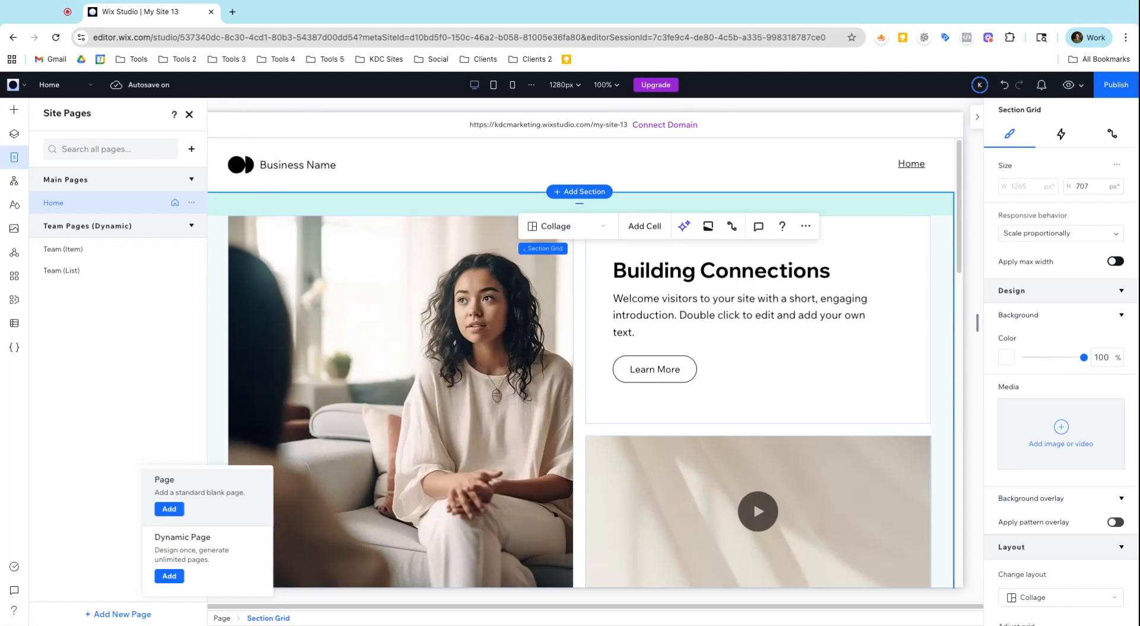
left_click(201, 558)
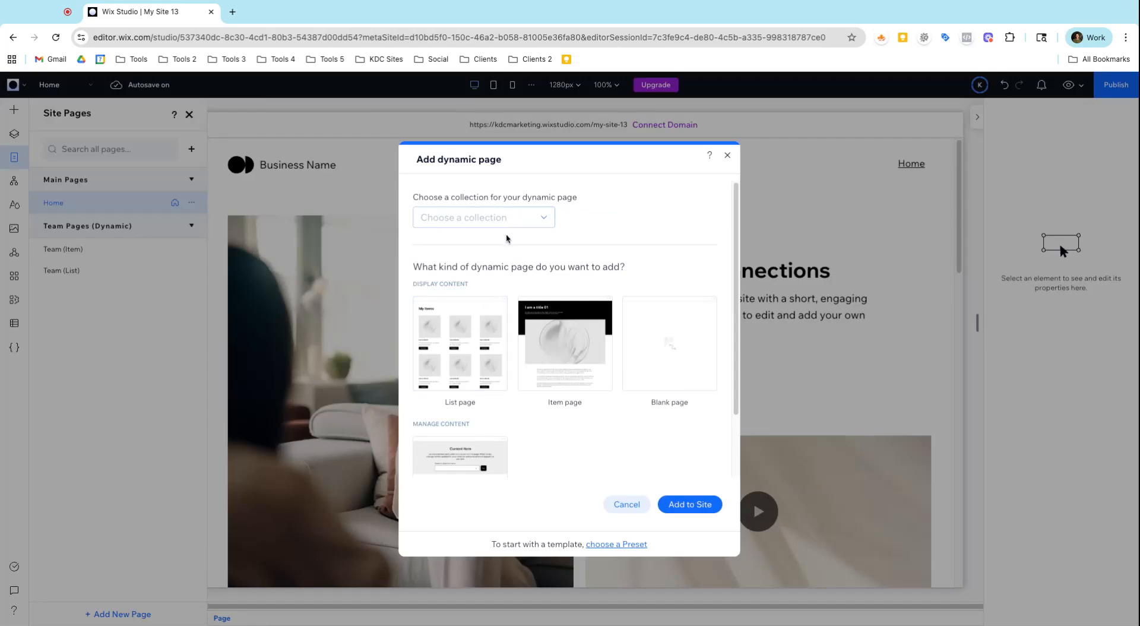
left_click(505, 219)
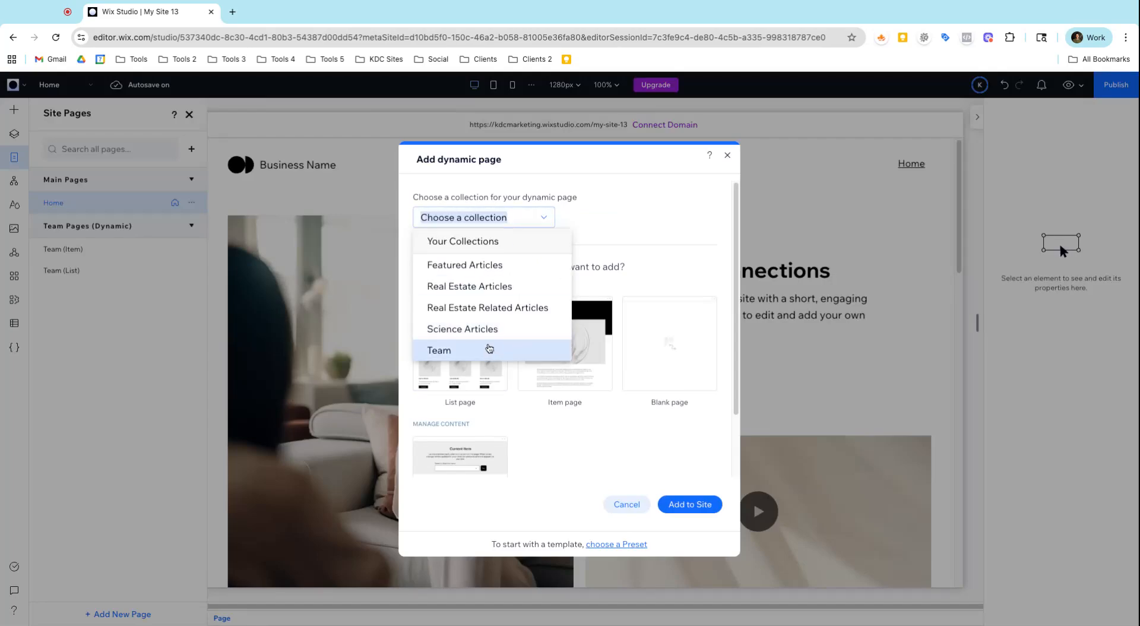
left_click(489, 349)
scroll(497, 310, "down", 3)
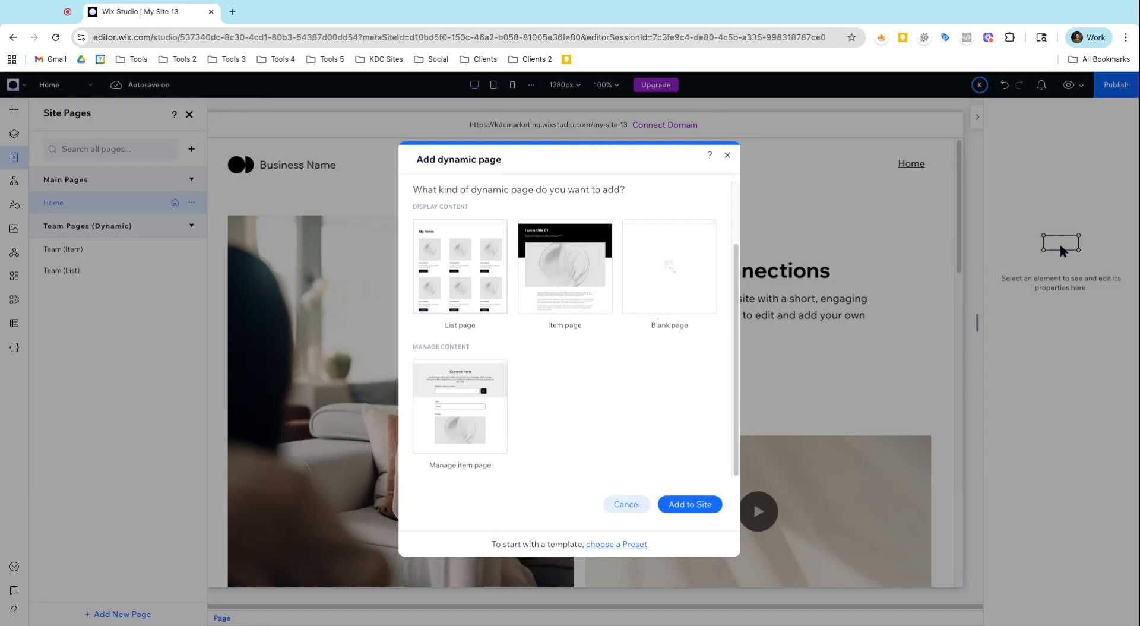
left_click(727, 156)
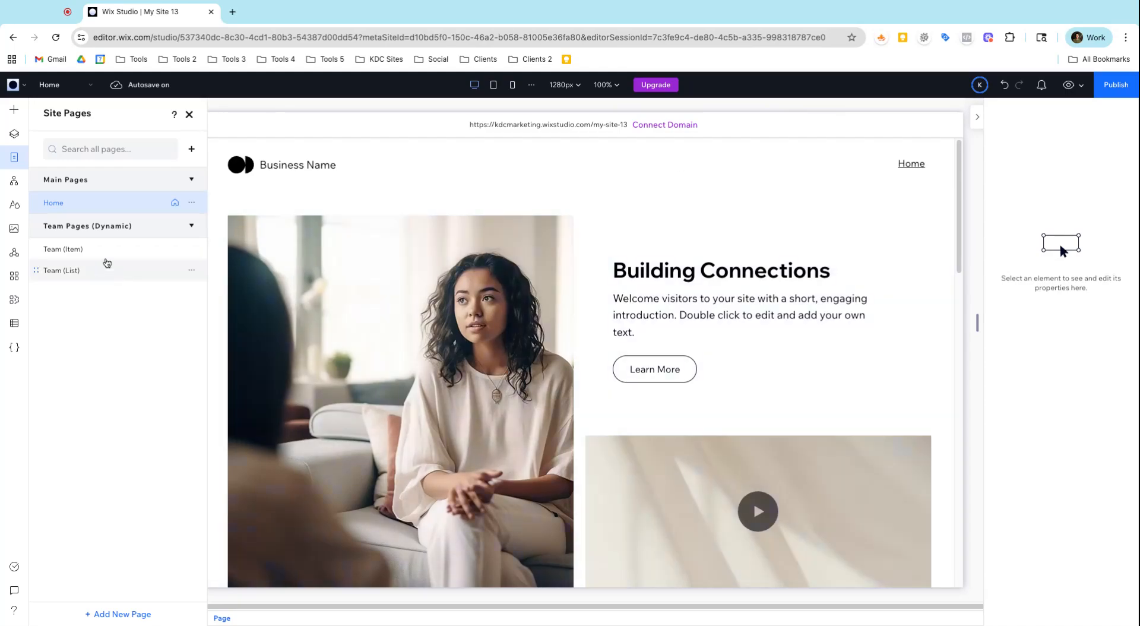
- Compare the two dynamic team pages by viewing Team (Item) and the member cards on Team (List)
left_click(98, 250)
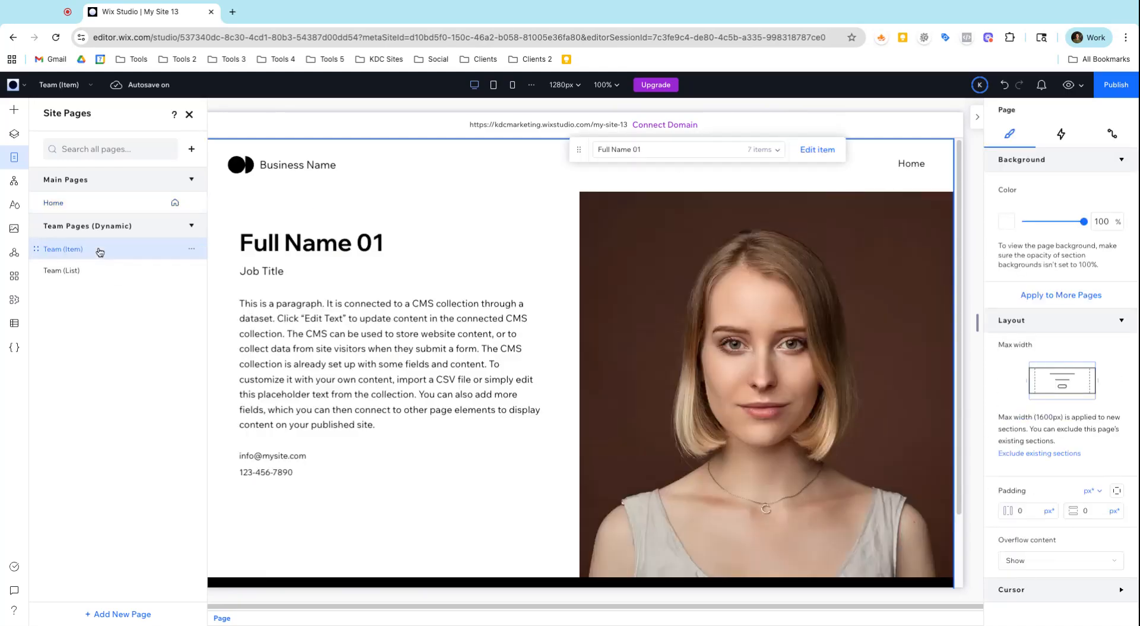
left_click(88, 280)
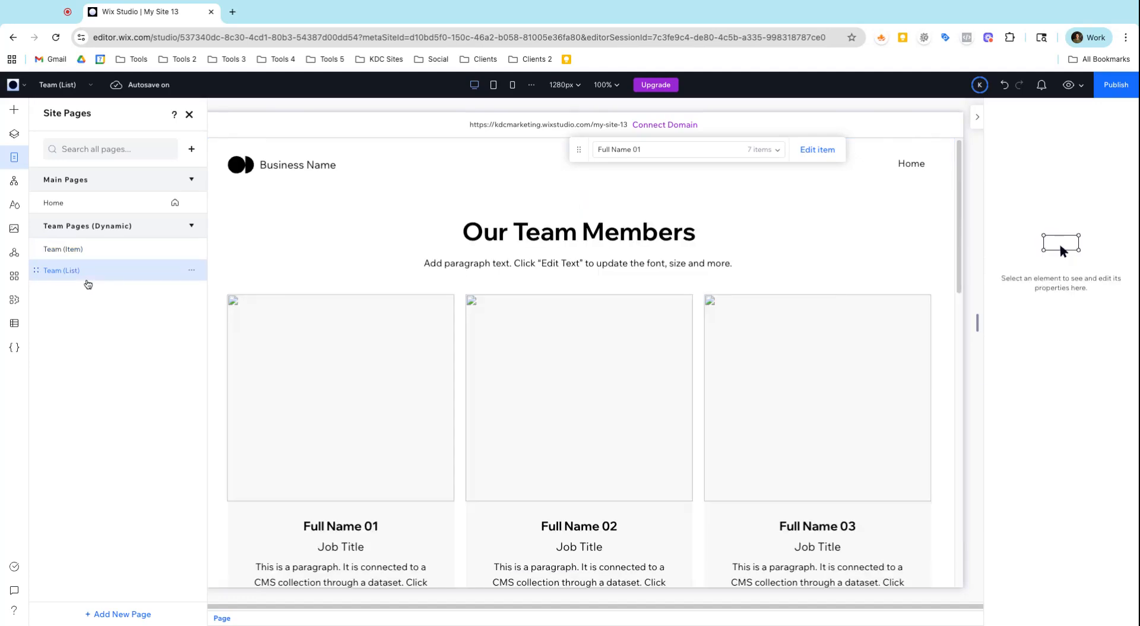
scroll(516, 401, "down", 1)
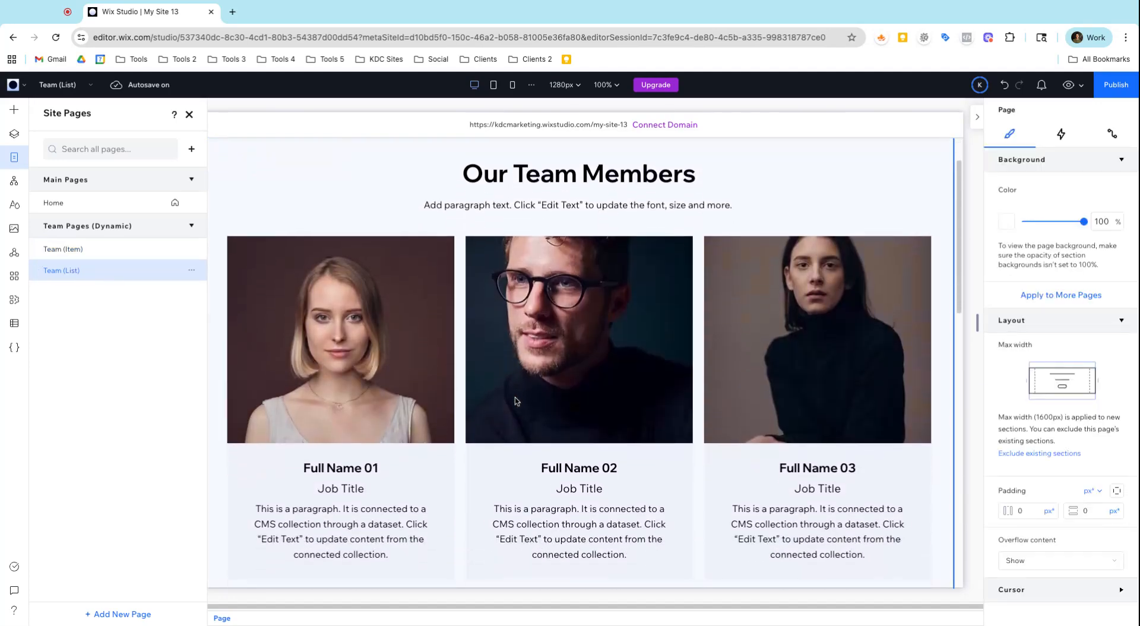
scroll(515, 401, "down", 3)
- Show the page layers and connect the Full Name 01 heading in the first team card to the Job Title (Text) field
left_click(521, 400)
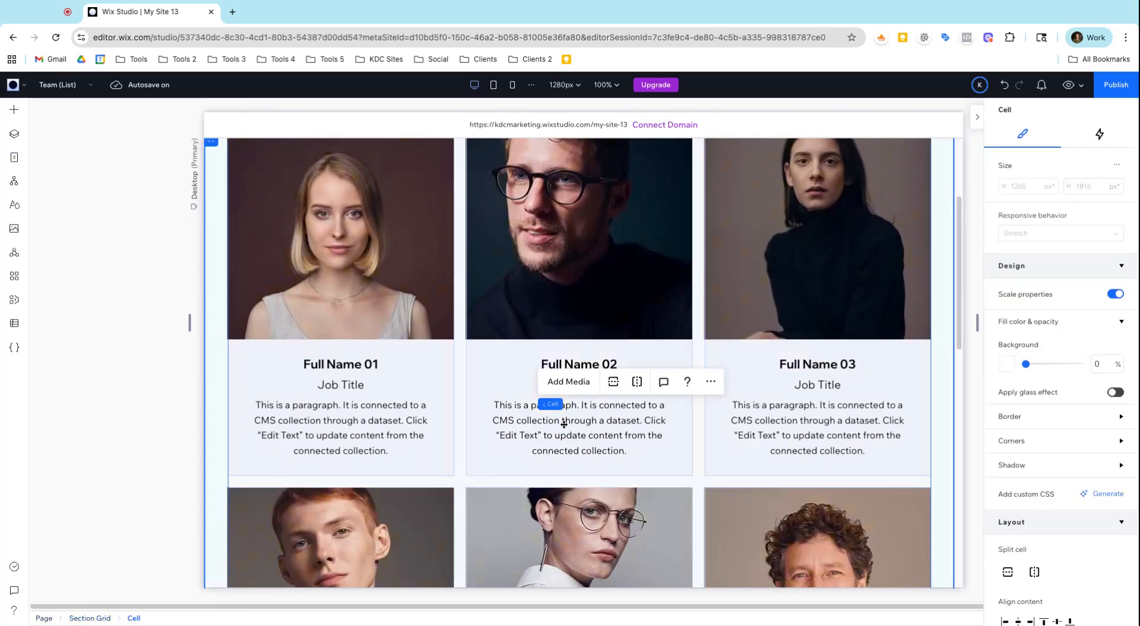
left_click(363, 365)
left_click(347, 368)
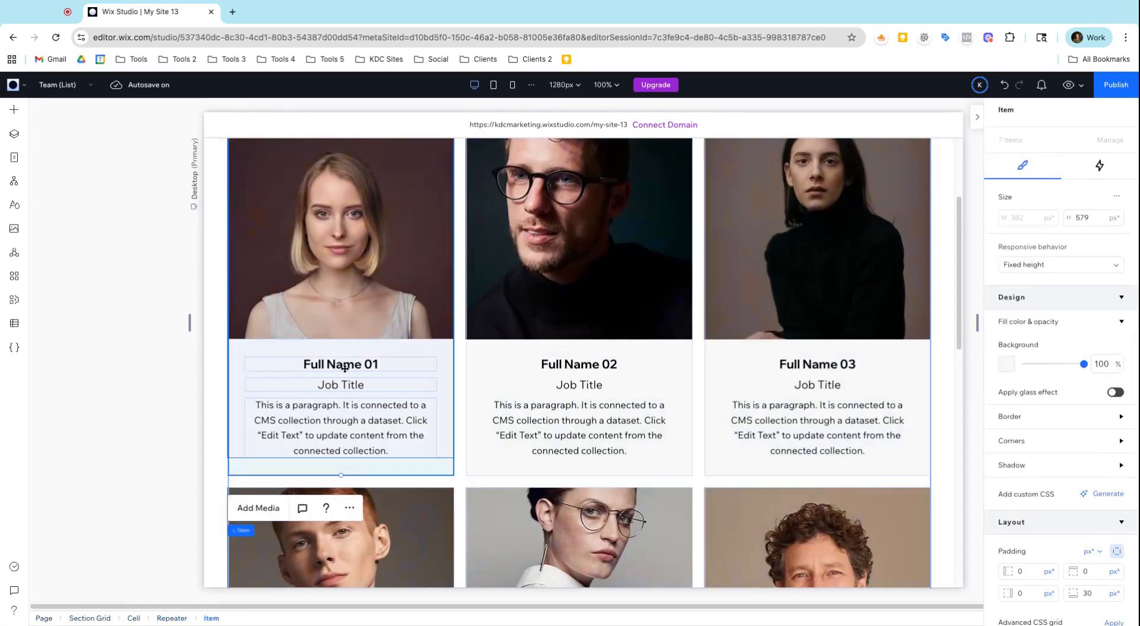
left_click(346, 368)
left_click(344, 368)
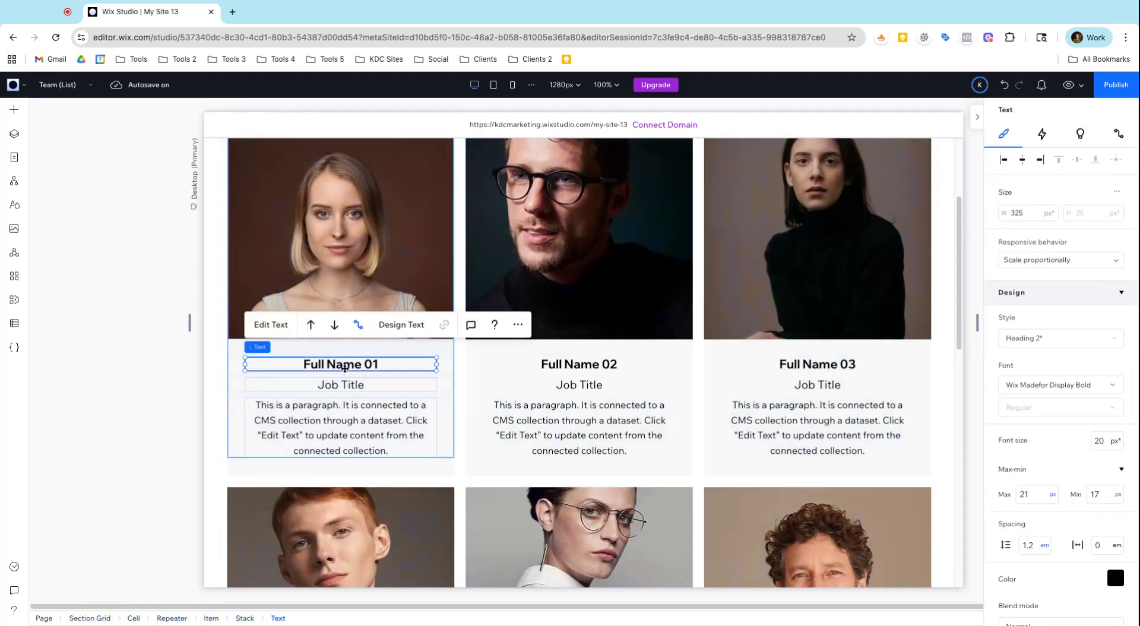
left_click(14, 134)
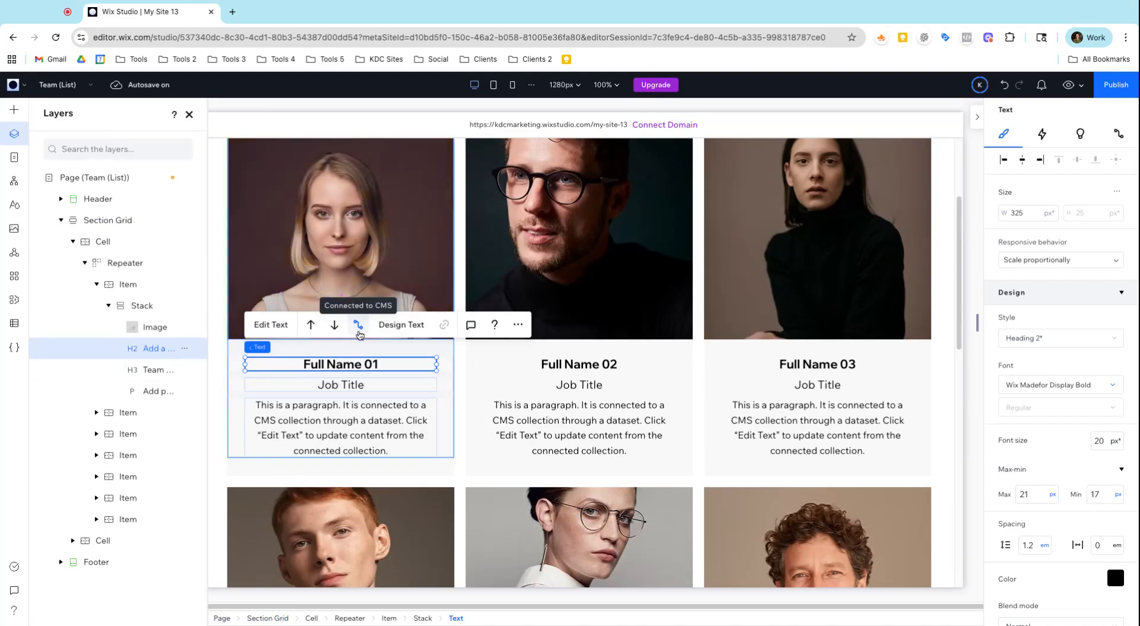
left_click(358, 324)
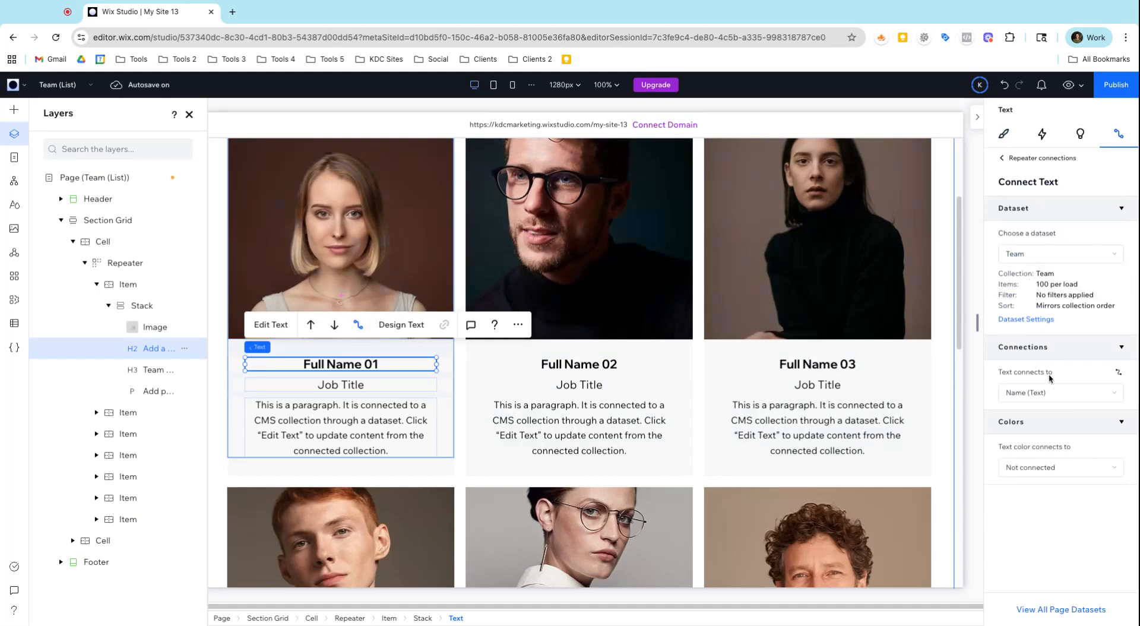
left_click(1054, 395)
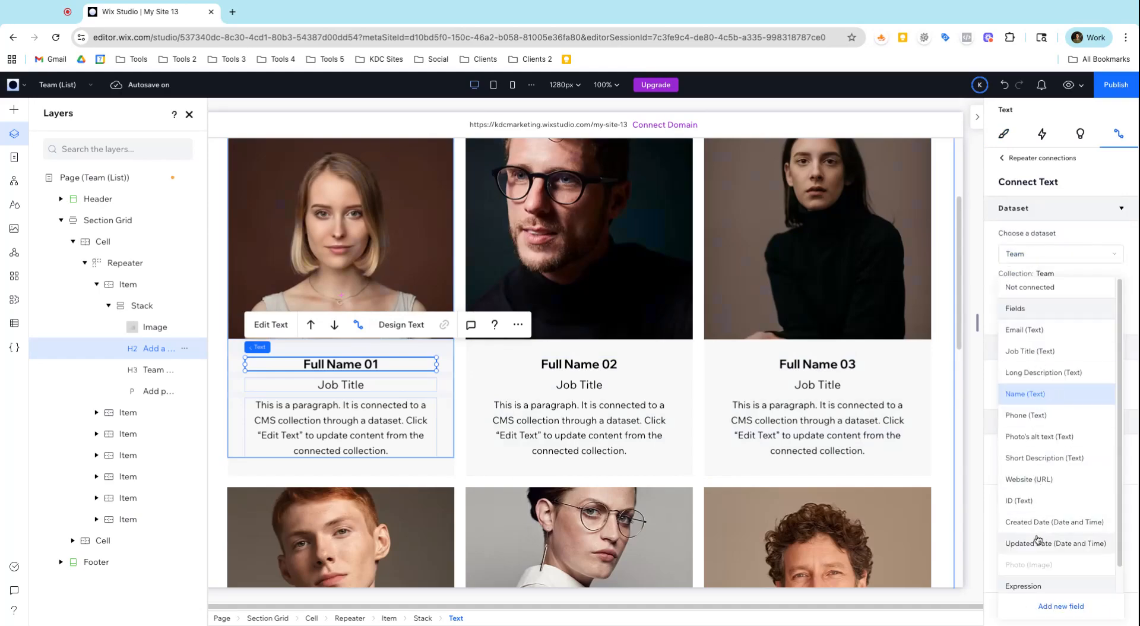
left_click(1036, 356)
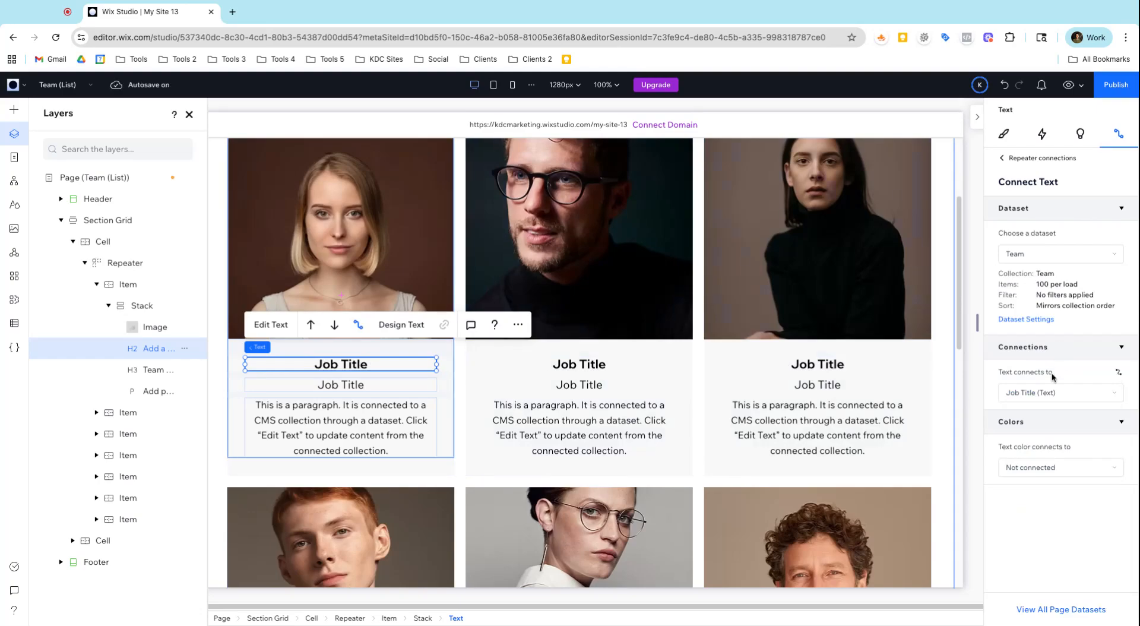
- Try connecting the first team card's heading to the Phone (Text) field and to the Website (URL) field
left_click(1057, 392)
left_click(1049, 449)
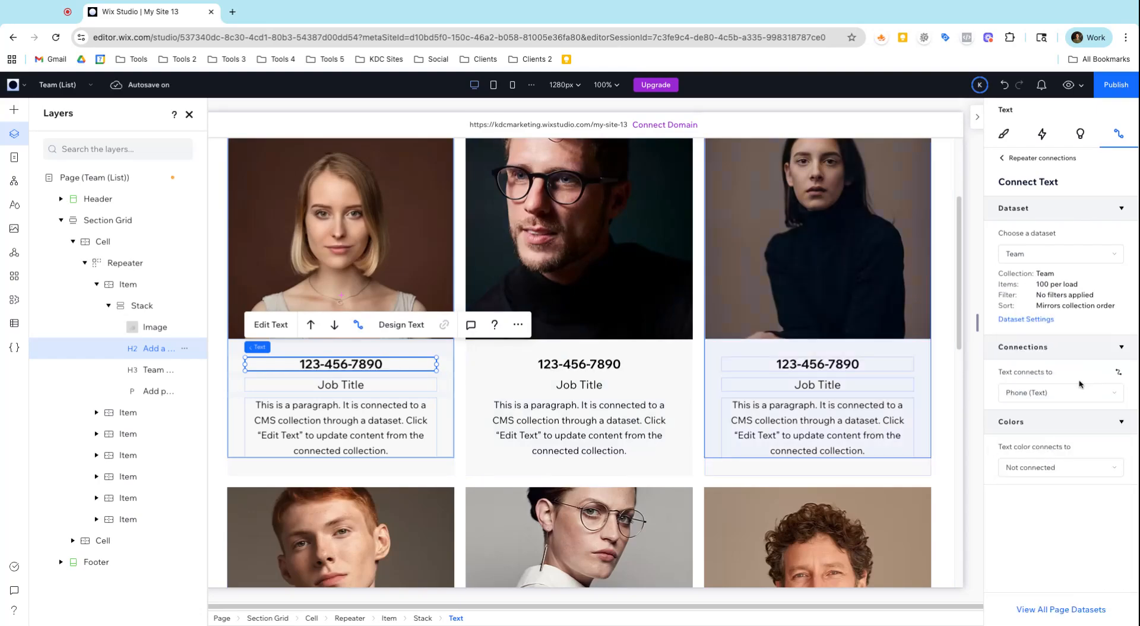
left_click(1072, 392)
left_click(1062, 463)
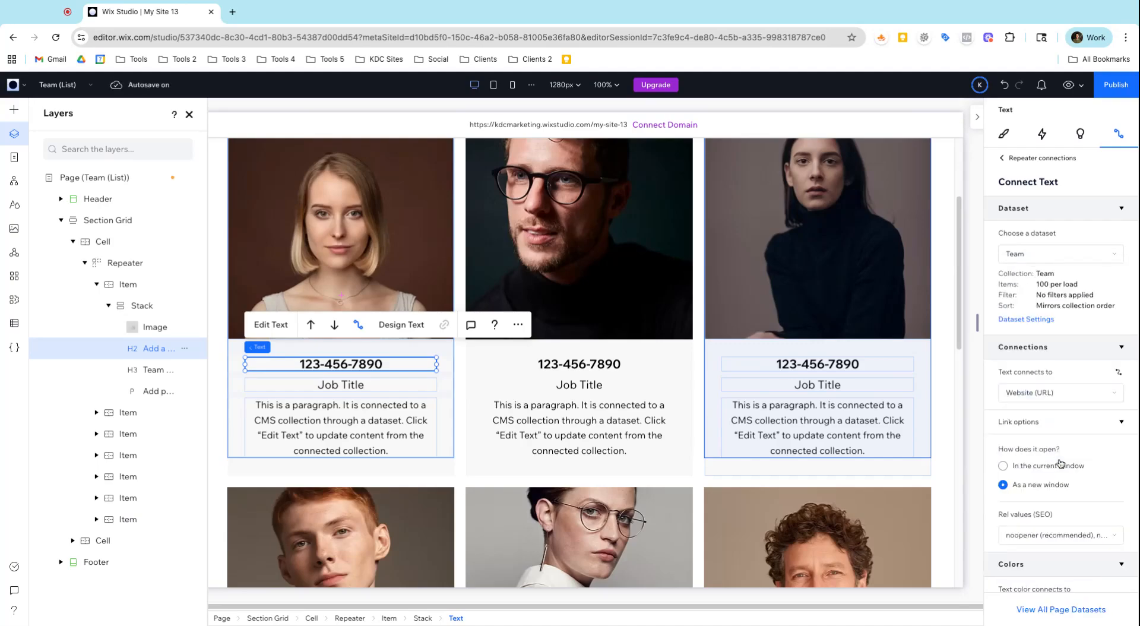
- Reconnect the first team card's heading to the Name (Text) field
left_click(1034, 399)
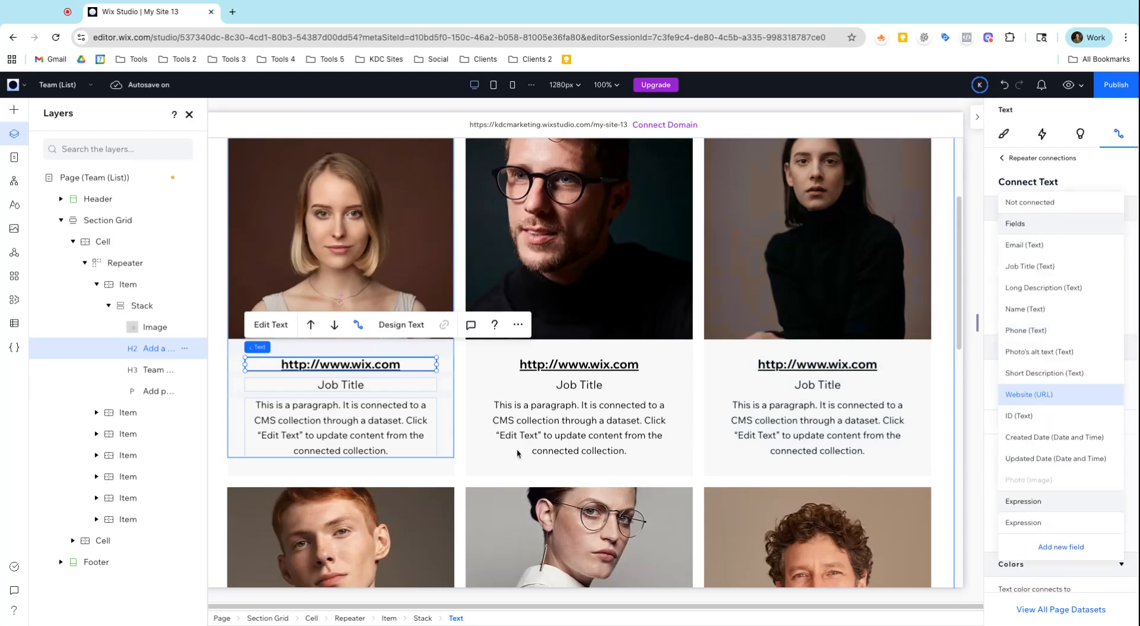
left_click(1049, 315)
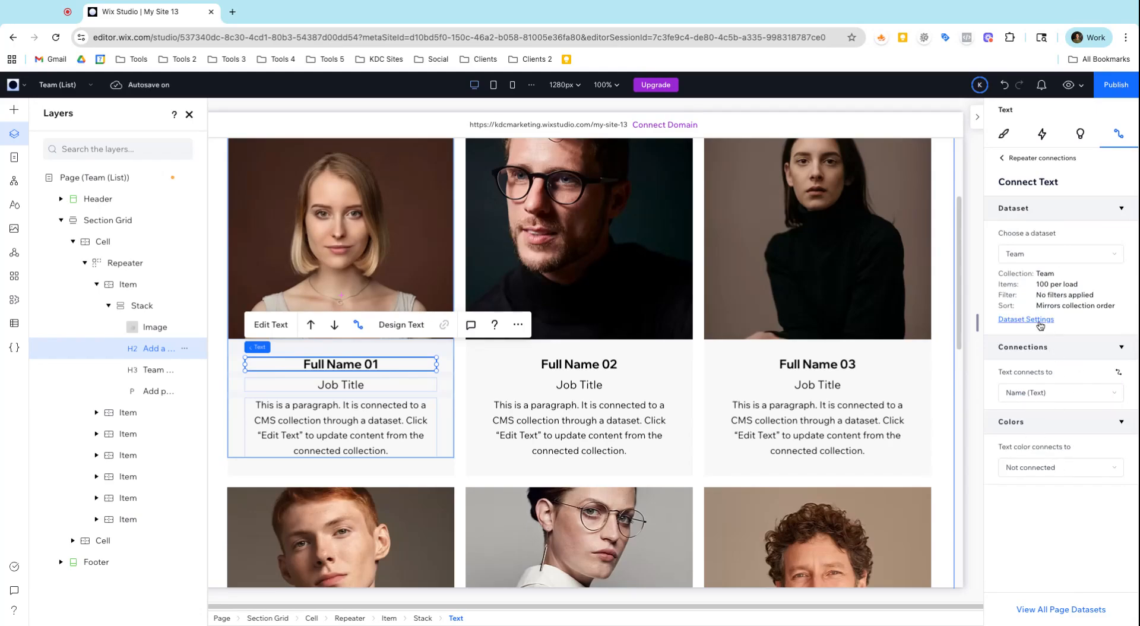
- Inspect the collection field connections of the job title and paragraph text in the second team card without changing them
left_click(579, 392)
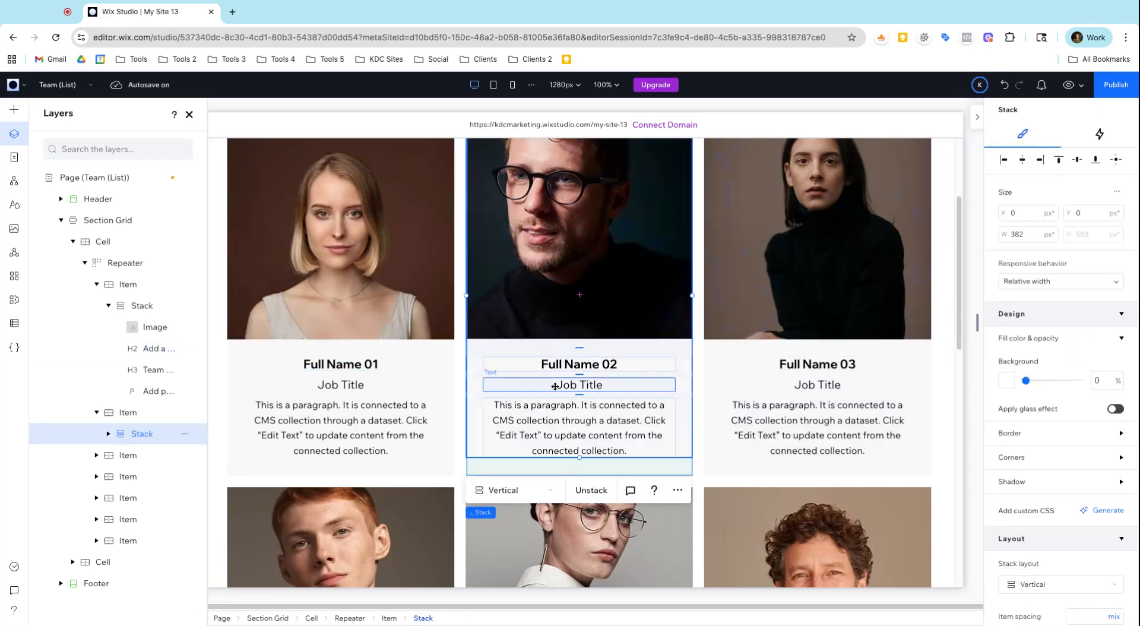
left_click(558, 389)
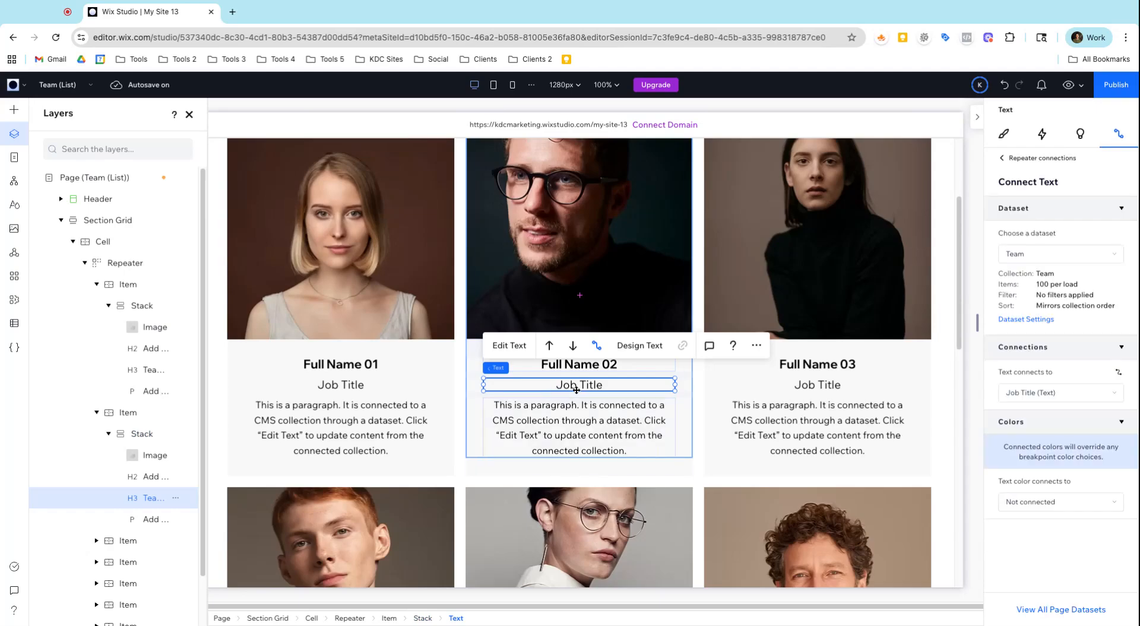
left_click(1036, 394)
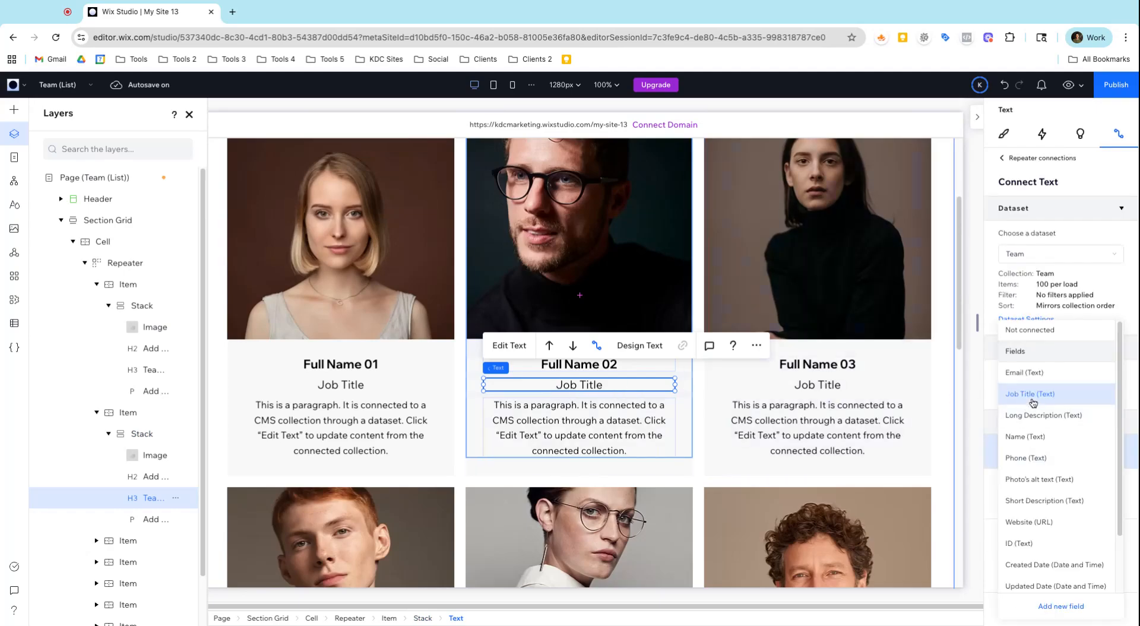
left_click(633, 423)
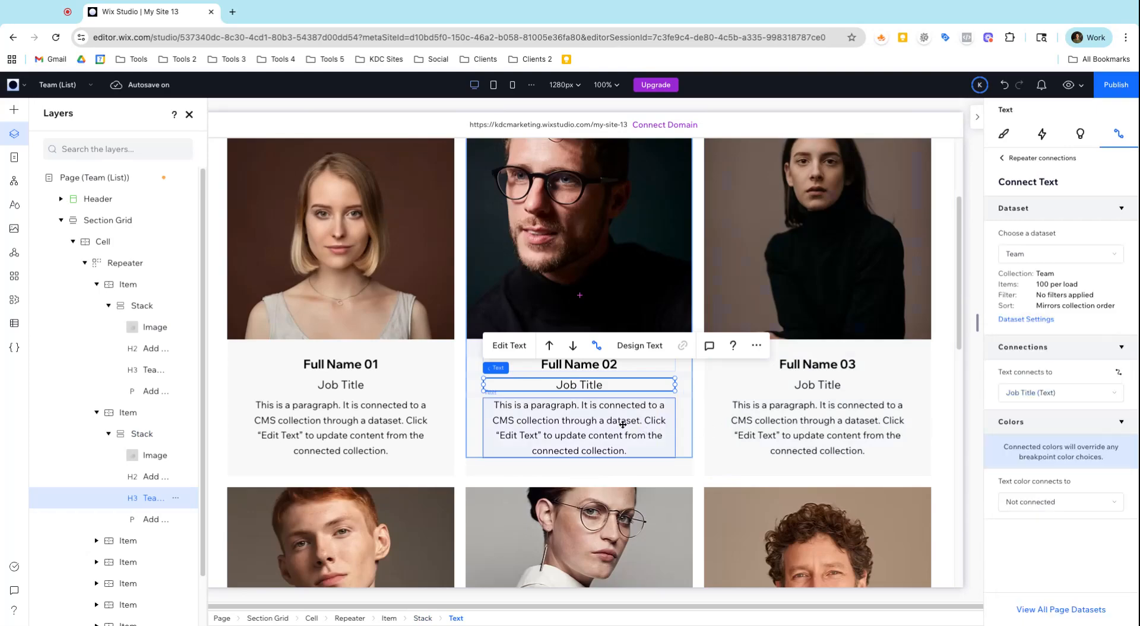
left_click(1044, 395)
left_click(1045, 395)
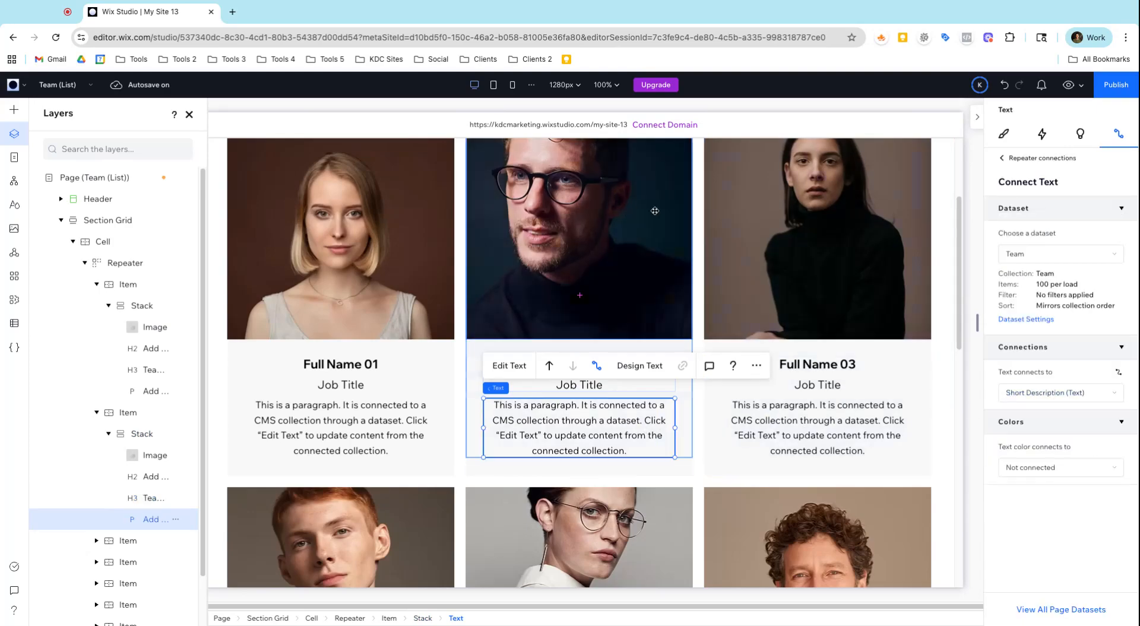
- Review the image source connection of the photo in the second team card, leaving the selected field as is
left_click(565, 226)
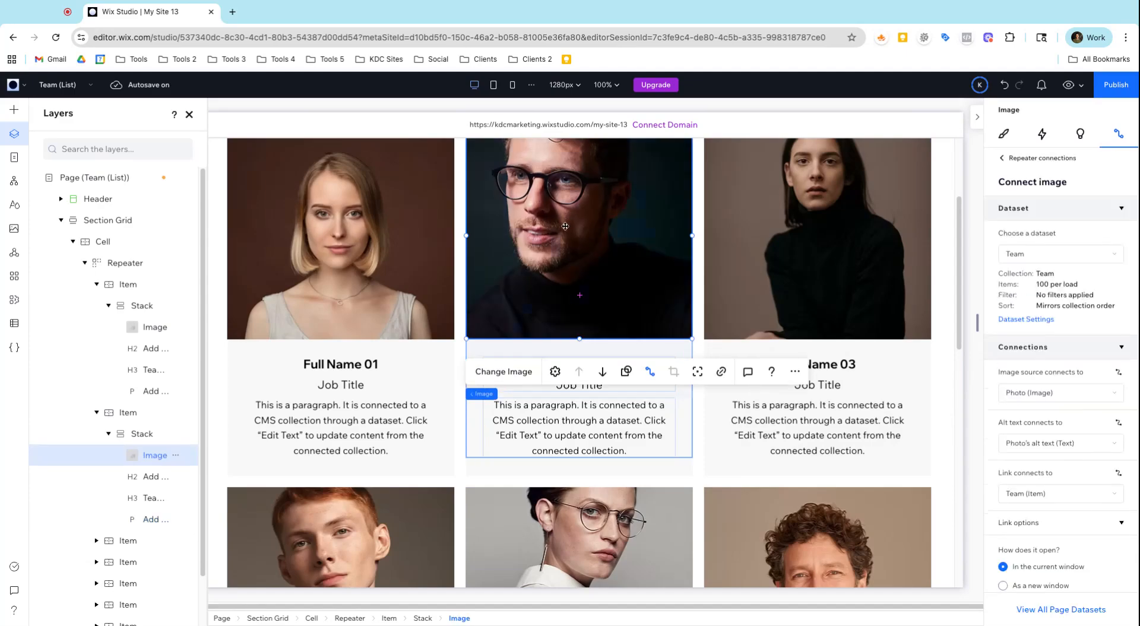
left_click(1023, 394)
left_click(1023, 395)
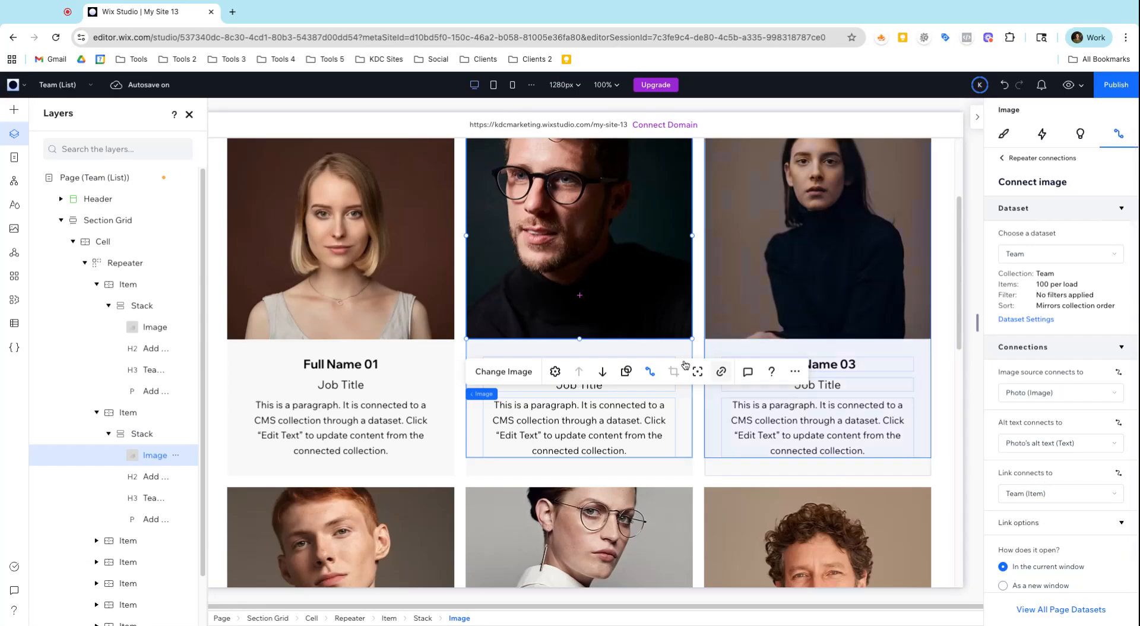
- Examine the link connection and the link opening options of the second team card's photo without changing them
left_click(1041, 497)
left_click(1049, 504)
scroll(1054, 502, "down", 2)
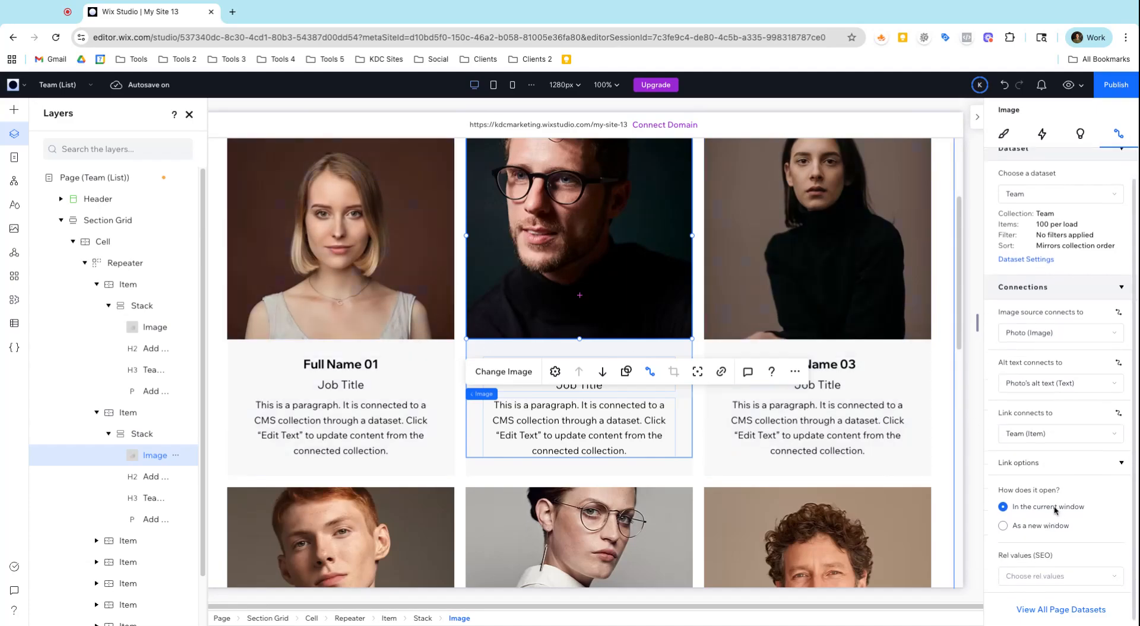
left_click(1120, 467)
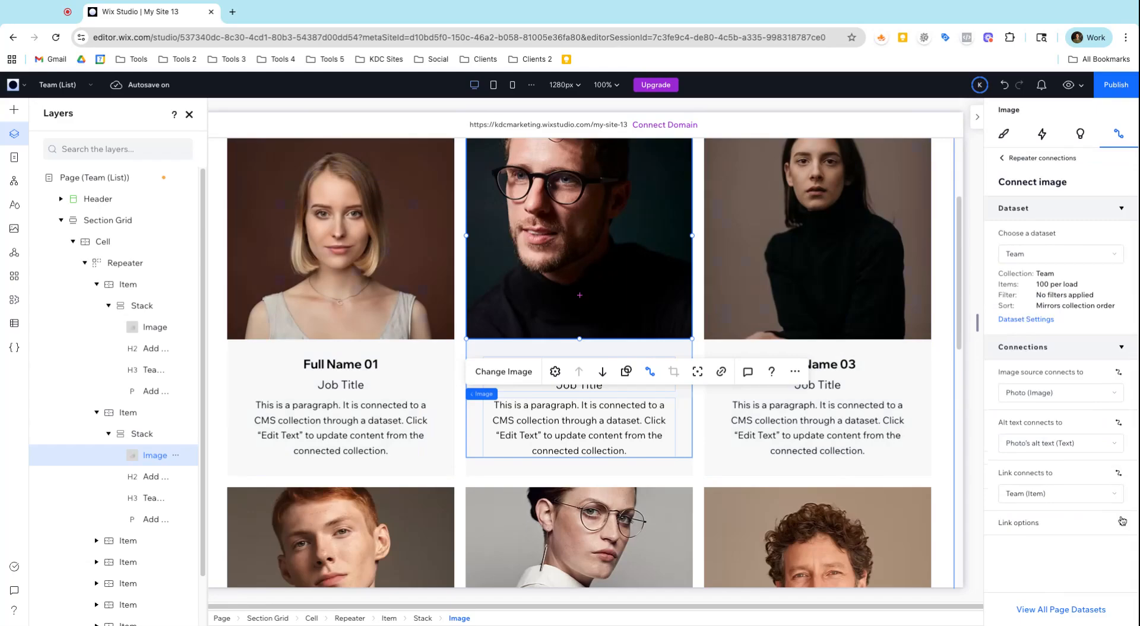
left_click(1121, 522)
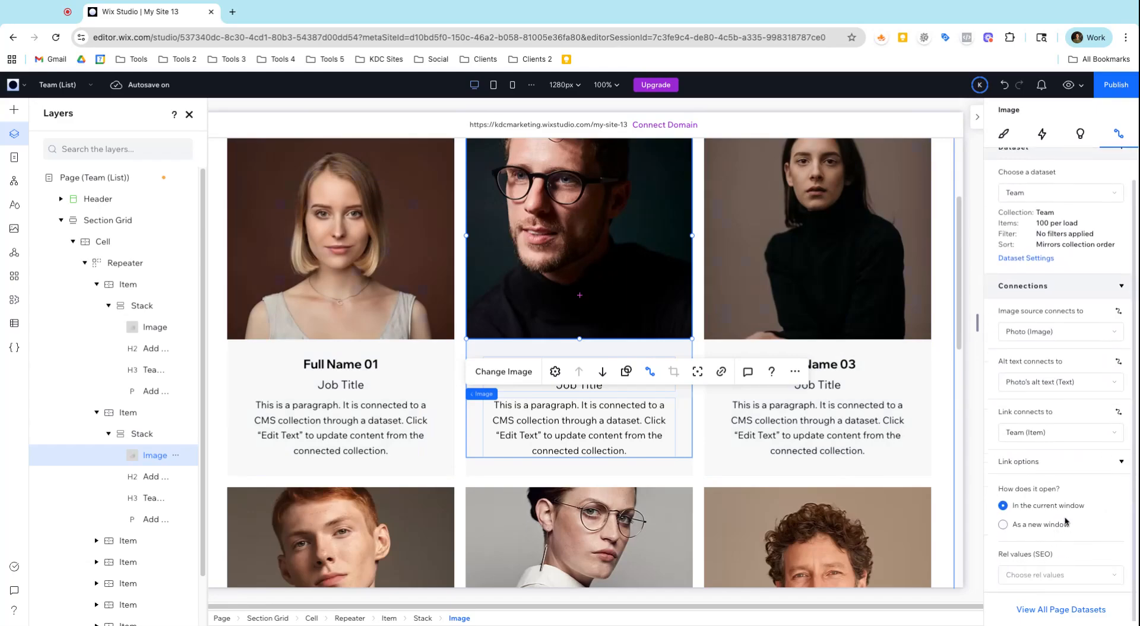
scroll(1067, 522, "up", 2)
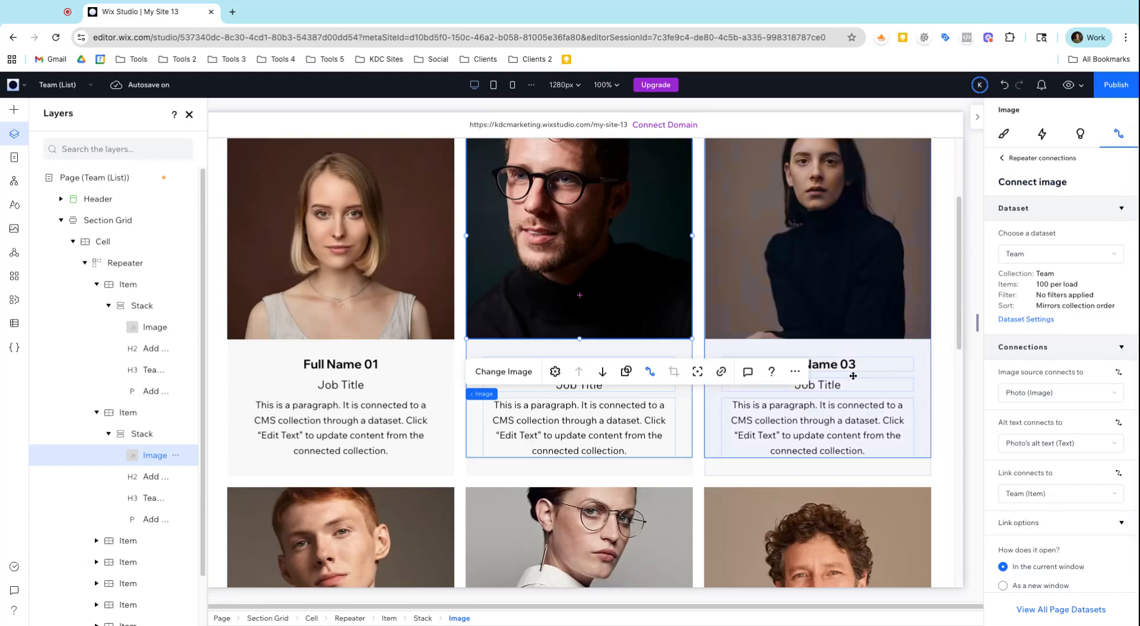
- Check the dataset connections of the Our Team Members heading and the paragraph beneath it, comparing them with the member cards
scroll(850, 364, "up", 1)
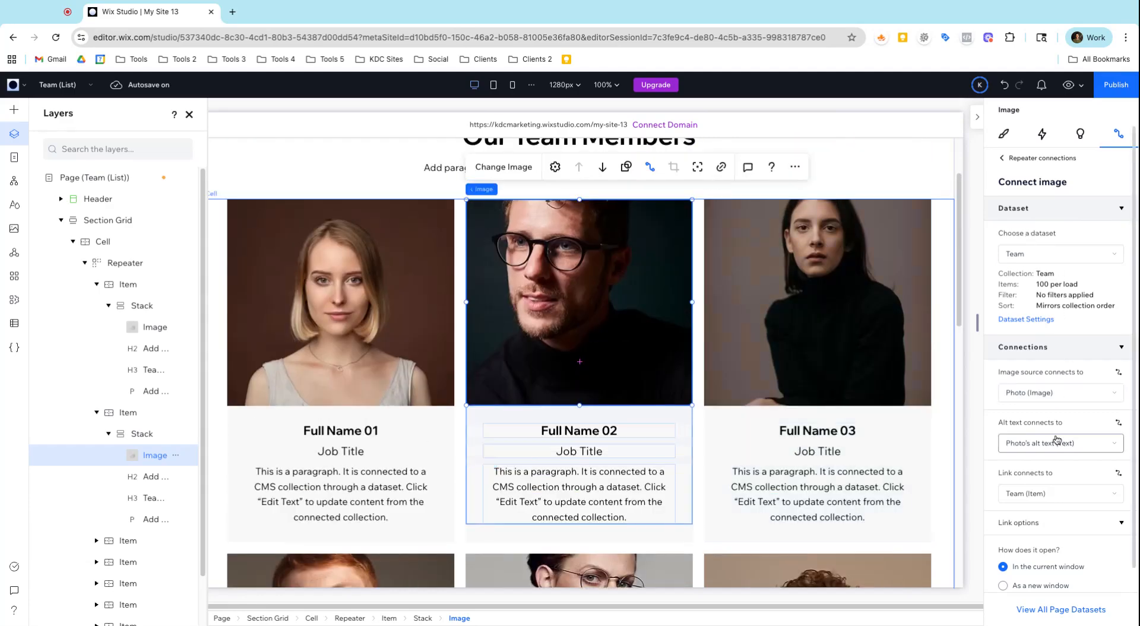
scroll(913, 379, "up", 2)
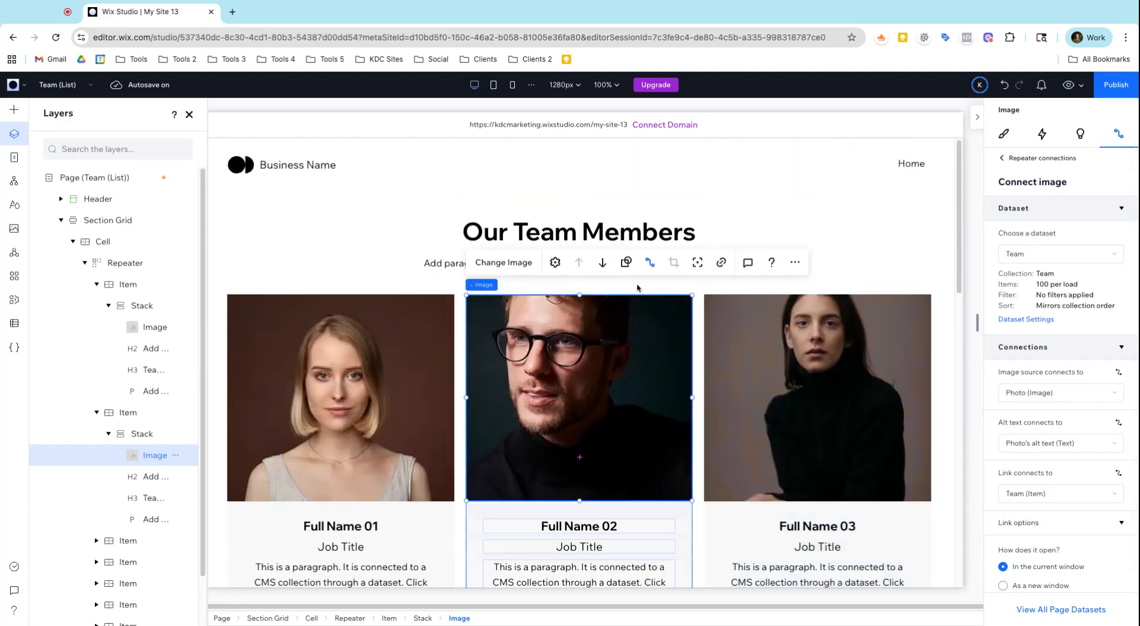
left_click(575, 232)
left_click(575, 232)
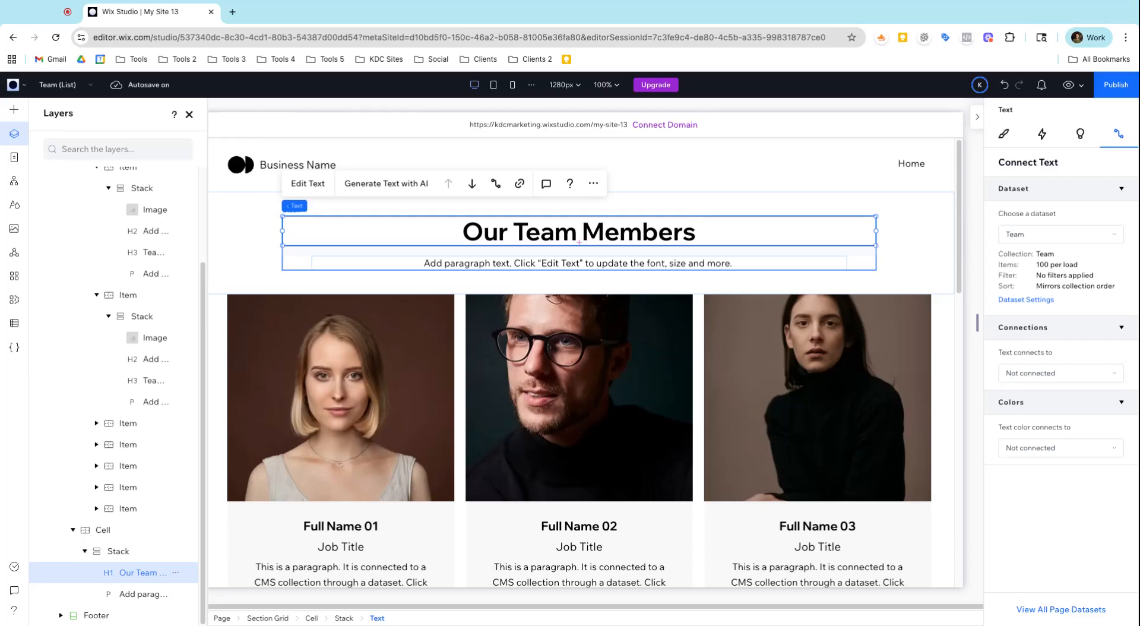
left_click(1038, 377)
left_click(1040, 377)
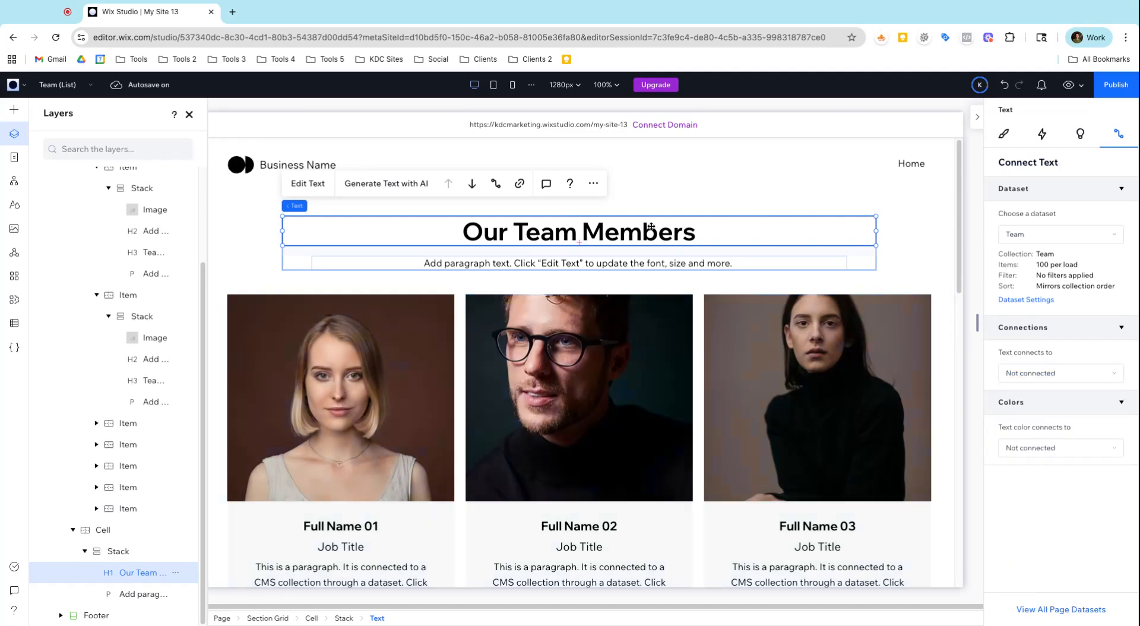
left_click(608, 264)
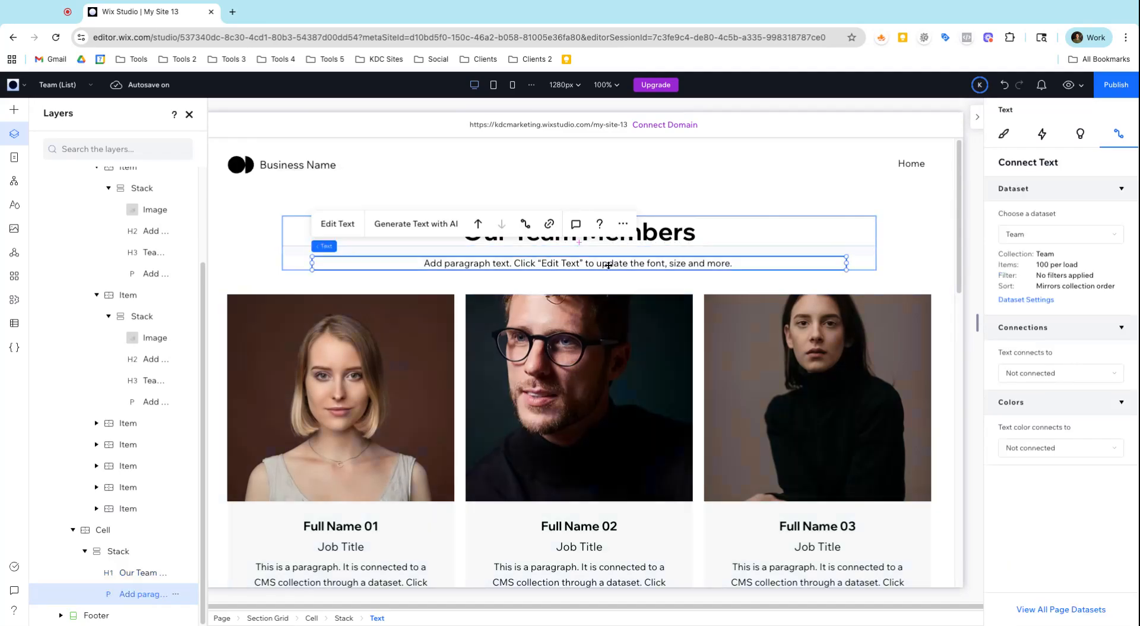
scroll(818, 313, "down", 15)
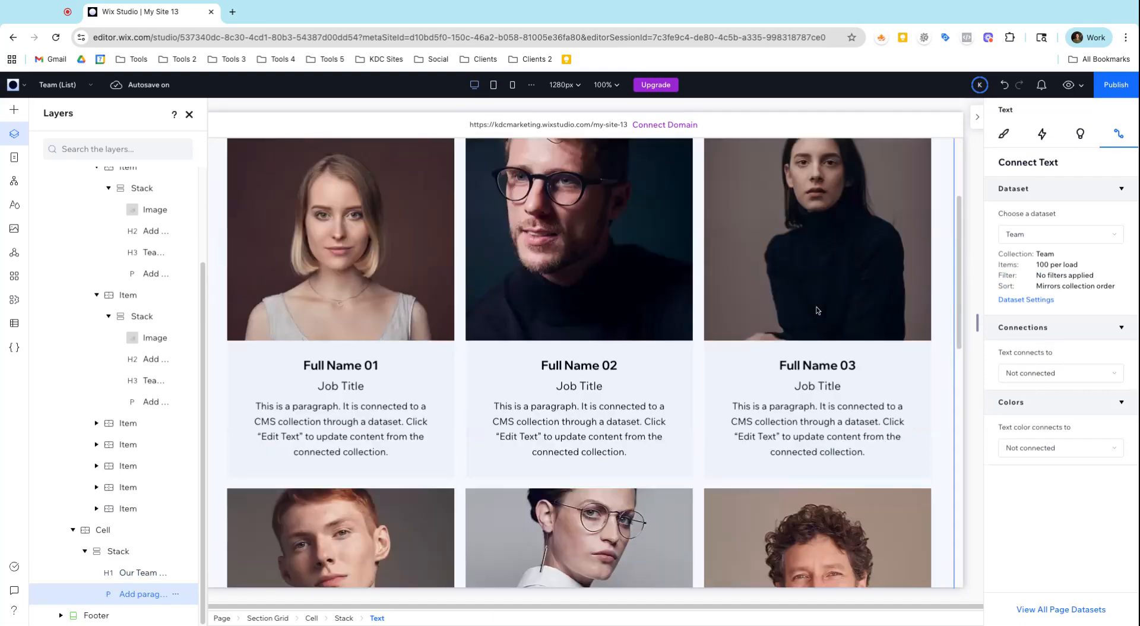
scroll(818, 313, "up", 15)
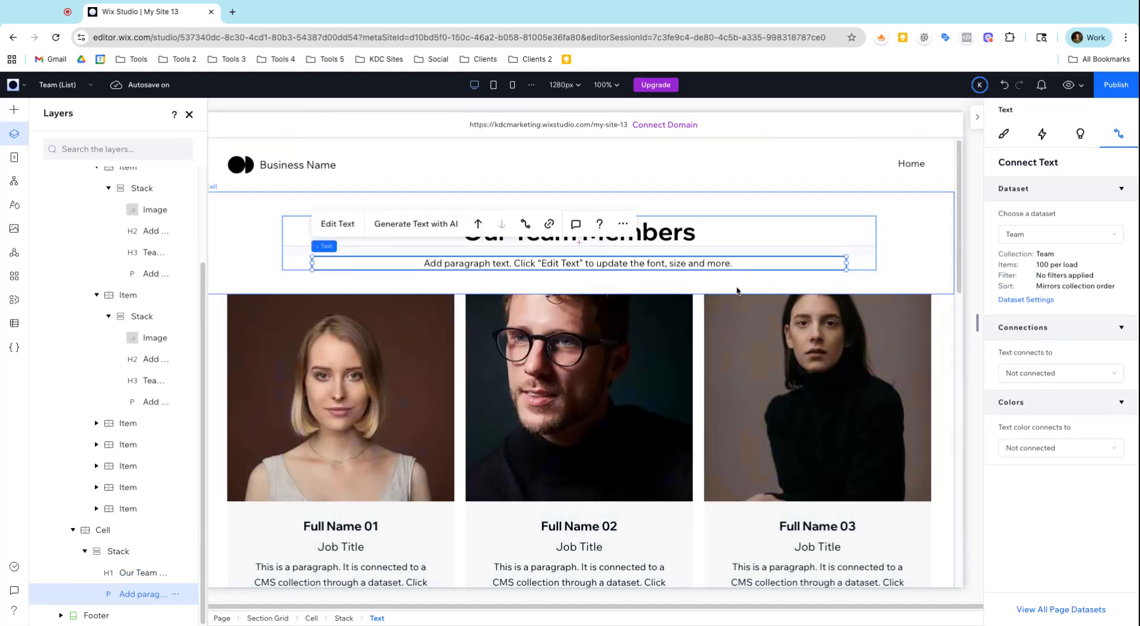
- Switch to the Team (Item) page and inspect the field connection of its Full Name 01 heading
left_click(84, 87)
left_click(71, 149)
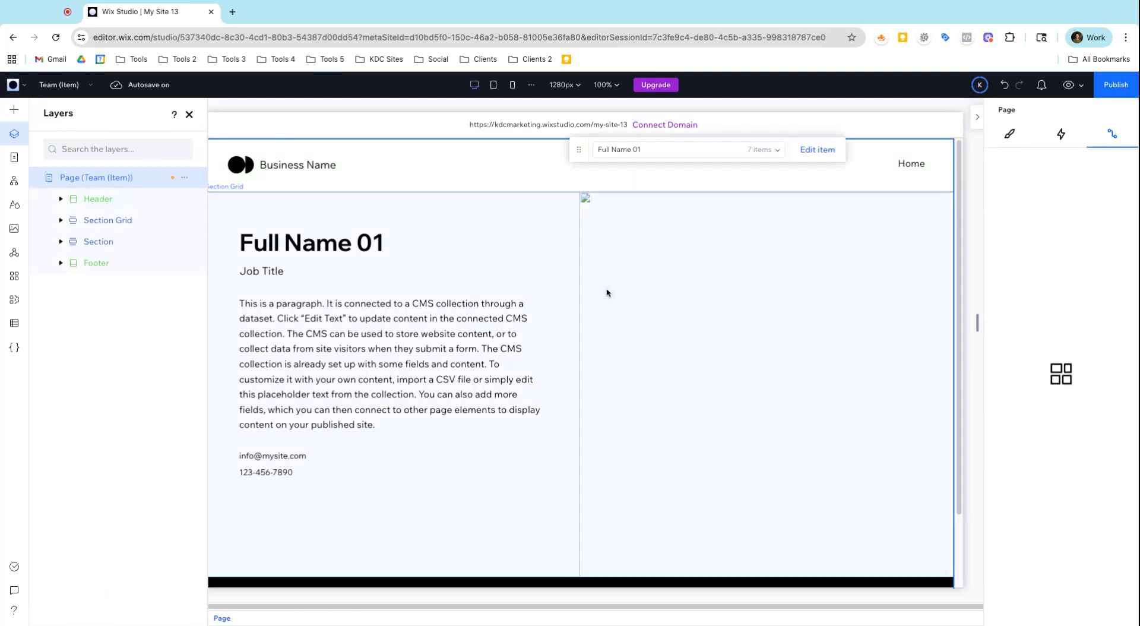
left_click(347, 243)
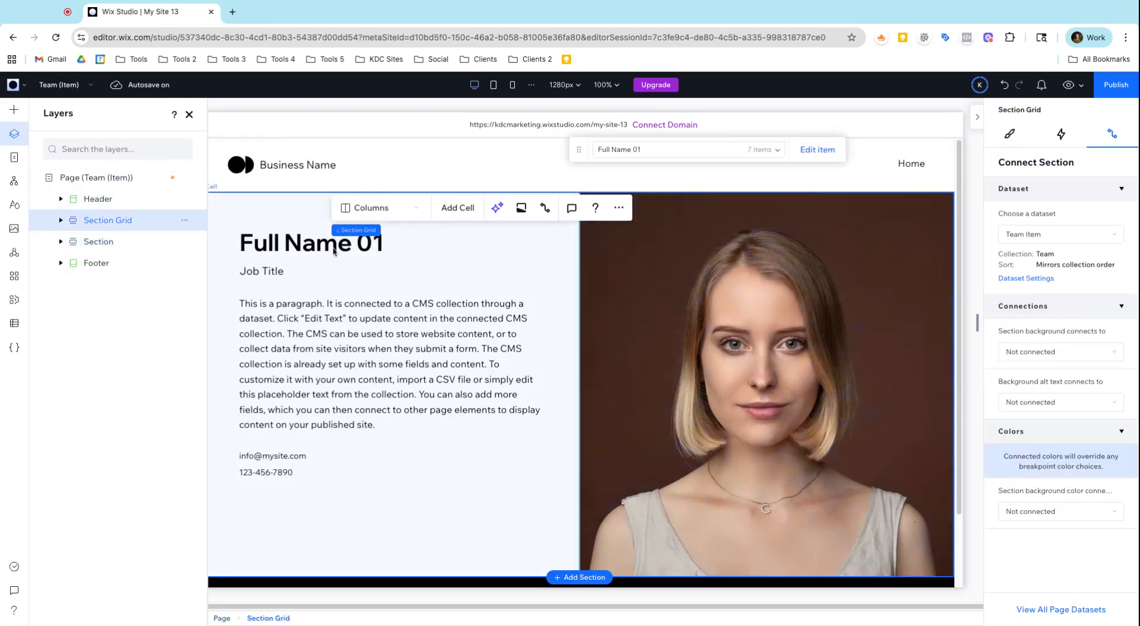
left_click(280, 246)
left_click(274, 246)
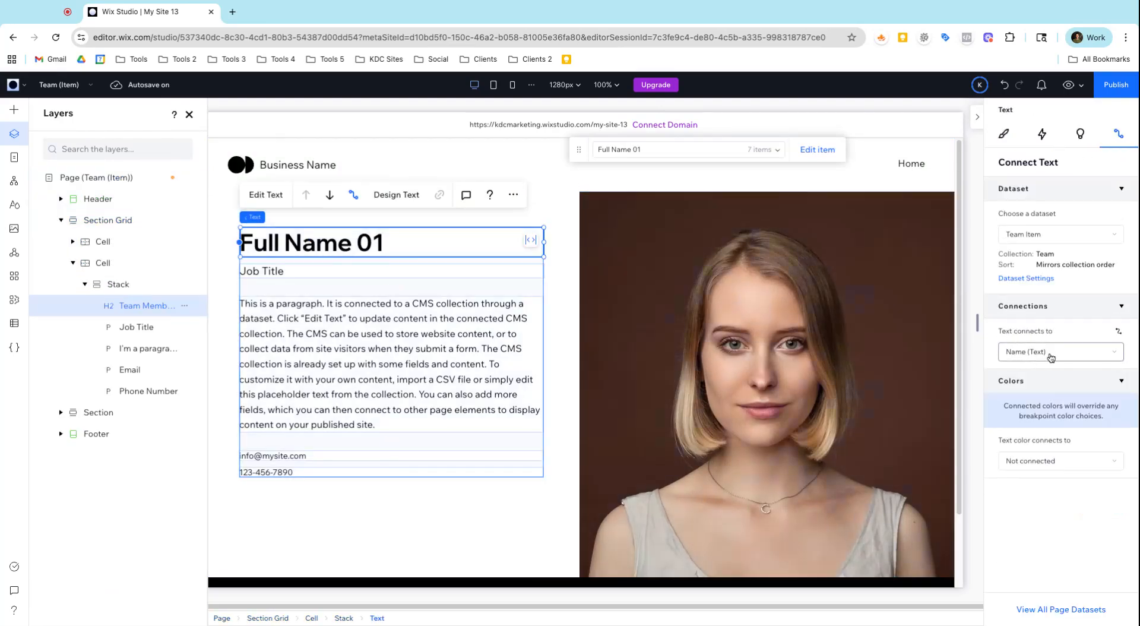
- Inspect the field connections of the long paragraph, job title, email, phone number and photo on the Team (Item) page
left_click(490, 362)
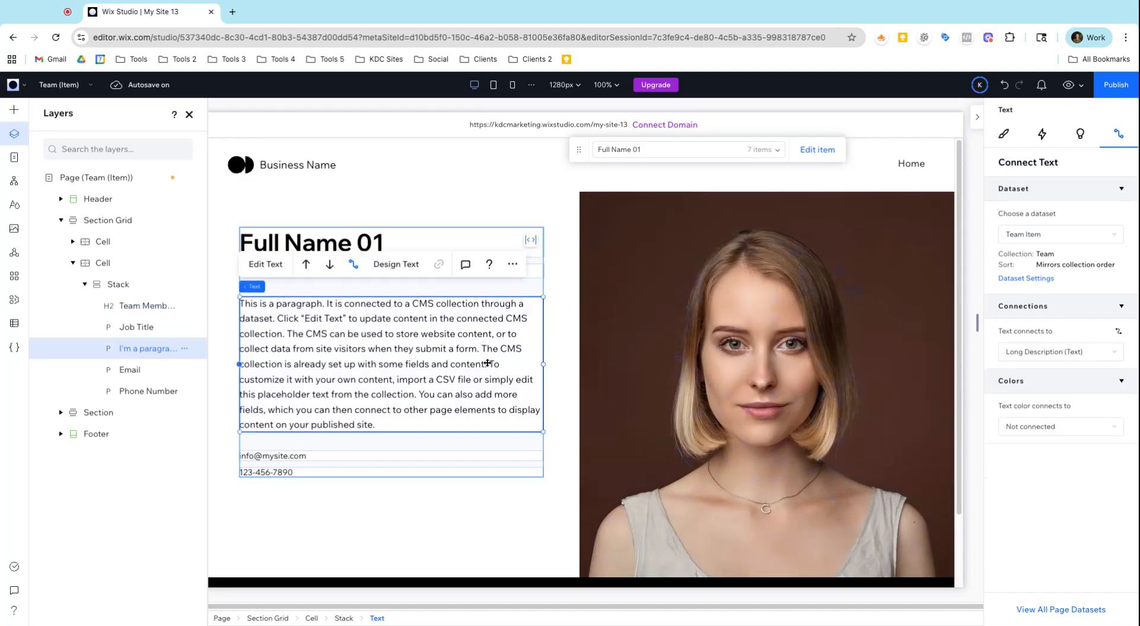
left_click(537, 272)
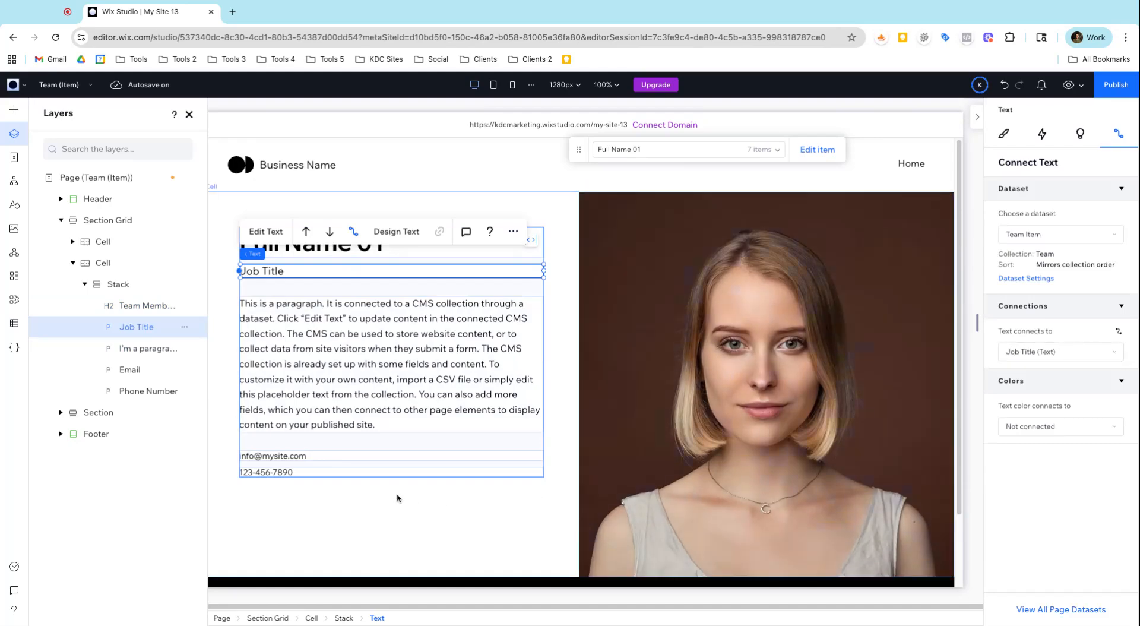
left_click(296, 462)
left_click(298, 460)
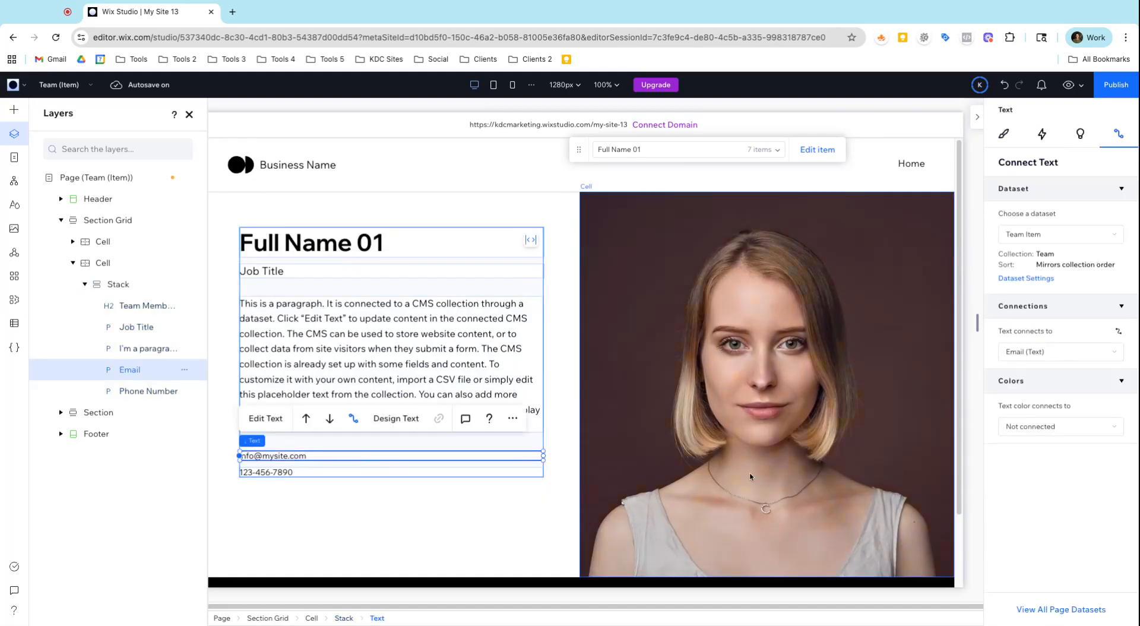
left_click(381, 472)
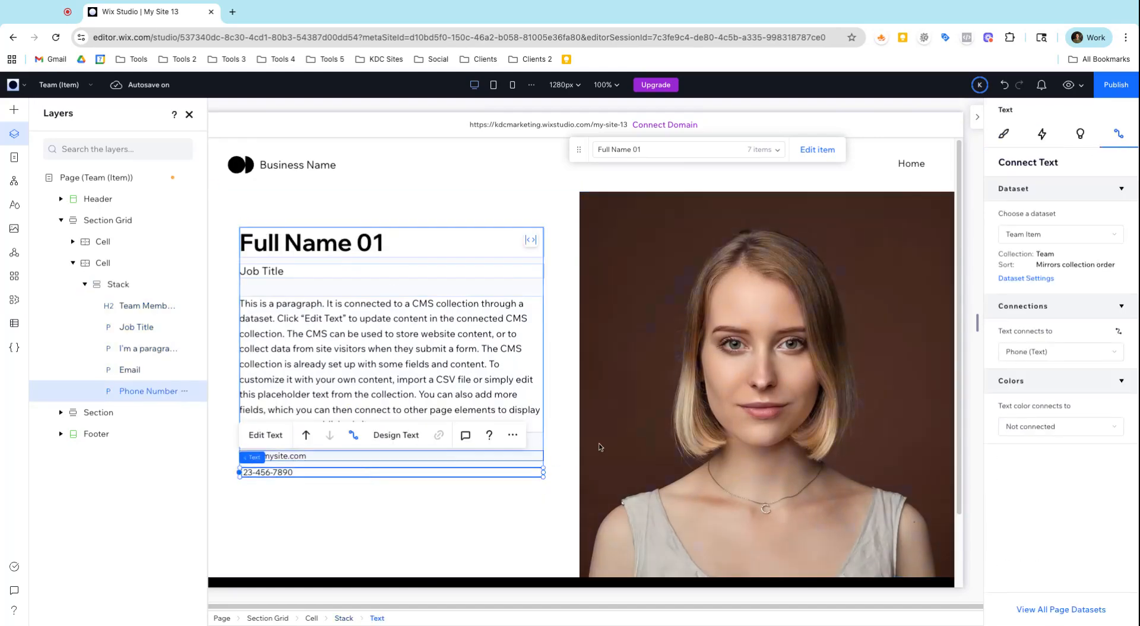
left_click(735, 337)
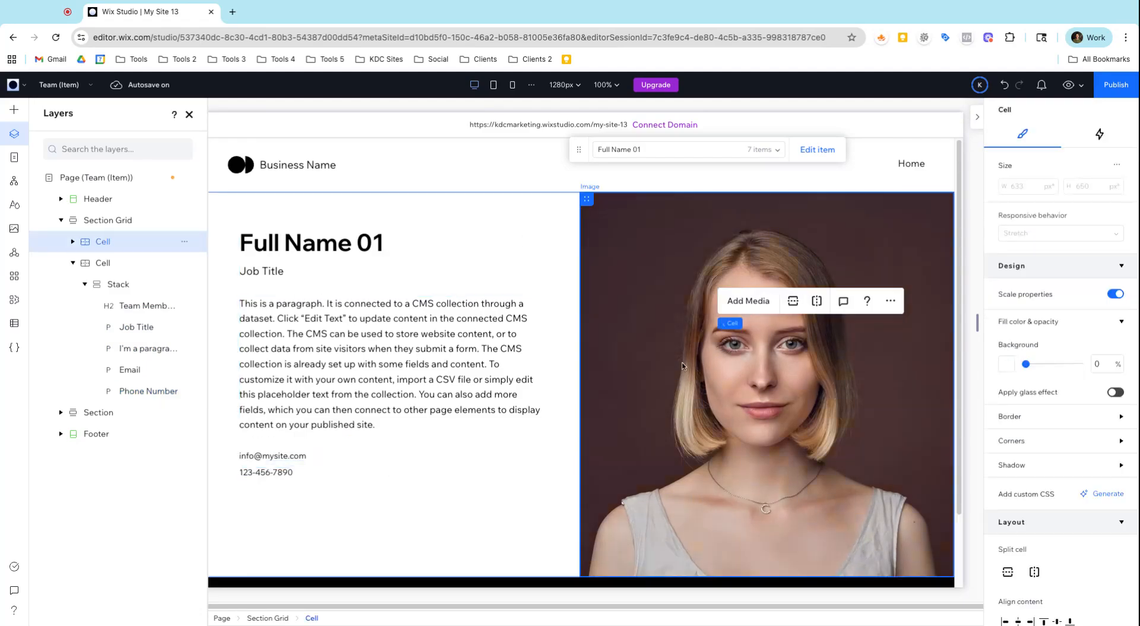
left_click(735, 346)
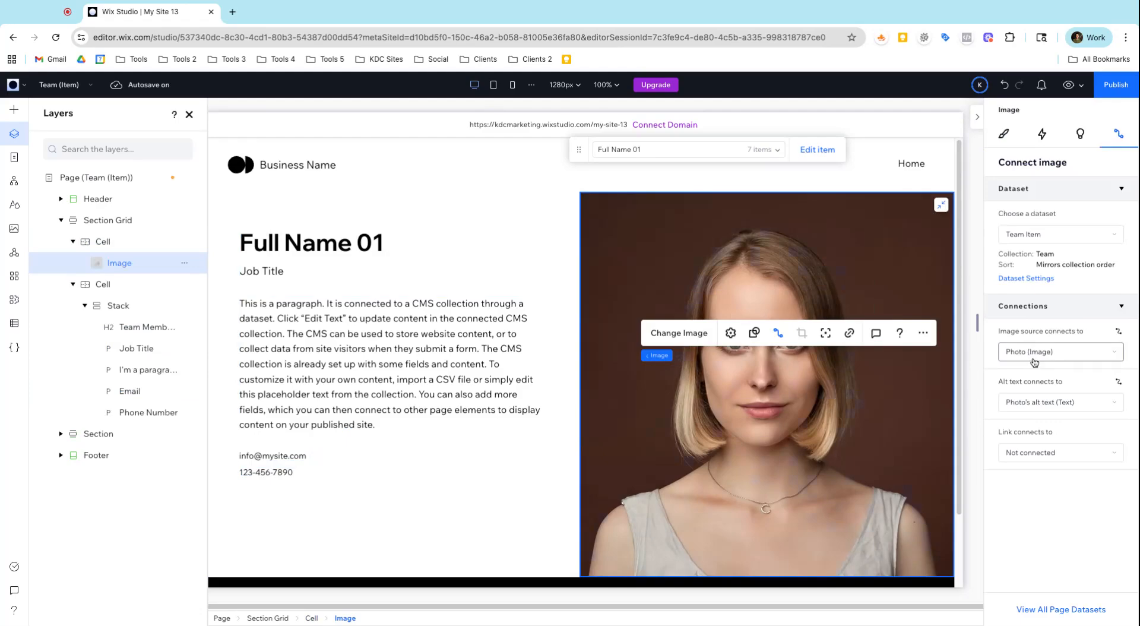
- Inspect the connections of the grid icon and the Next and Previous buttons in the black section above the footer
scroll(451, 347, "down", 2)
left_click(584, 522)
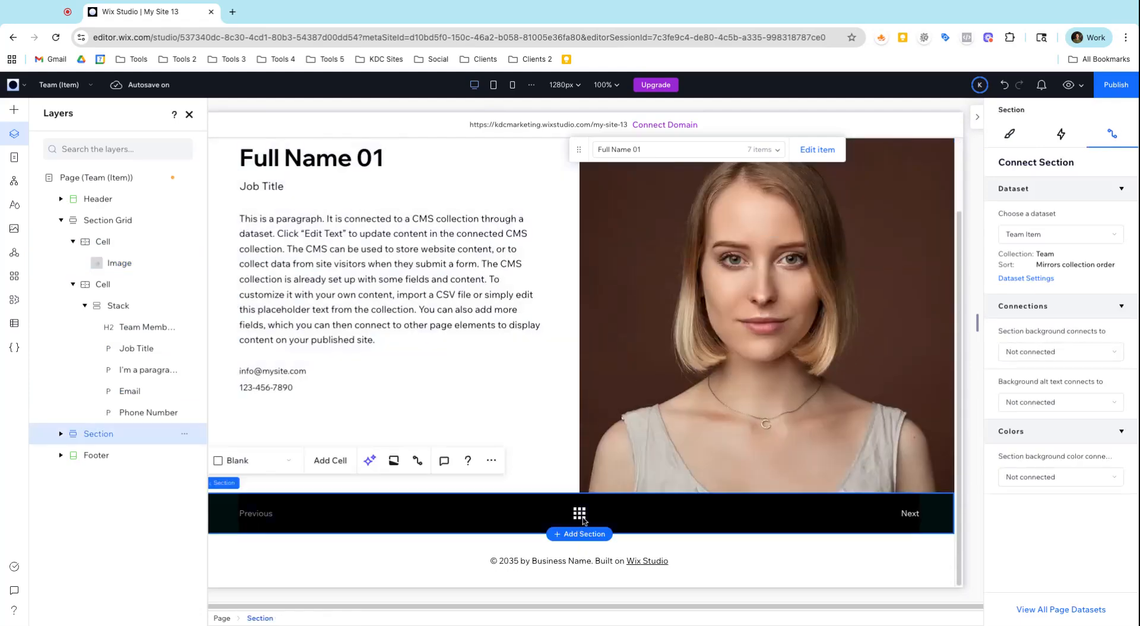
left_click(584, 521)
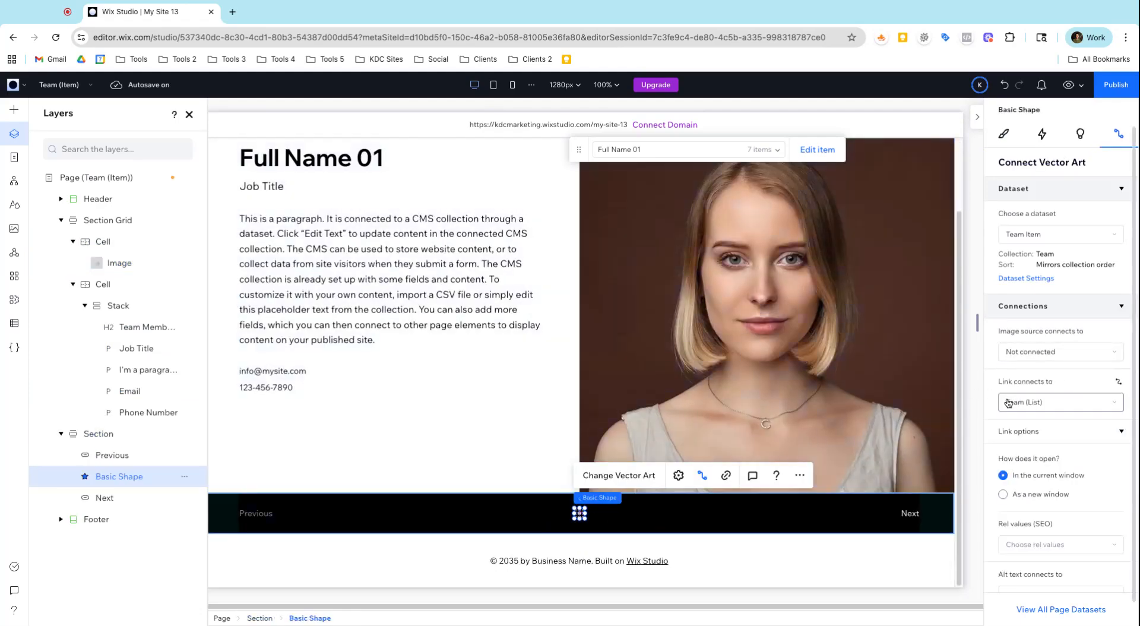
left_click(909, 513)
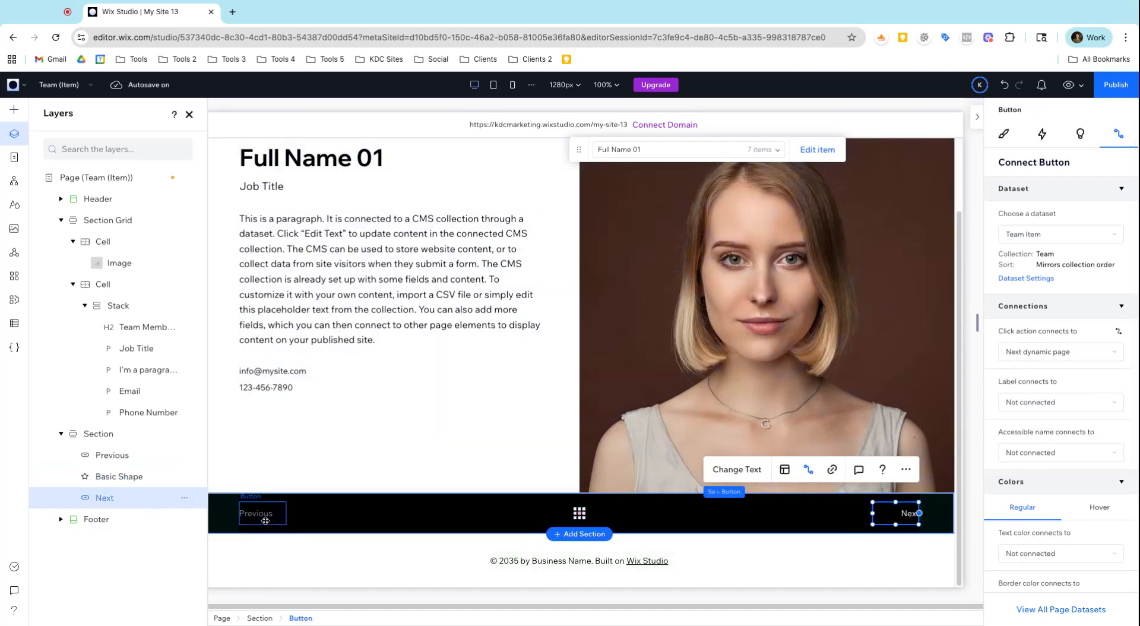
left_click(263, 518)
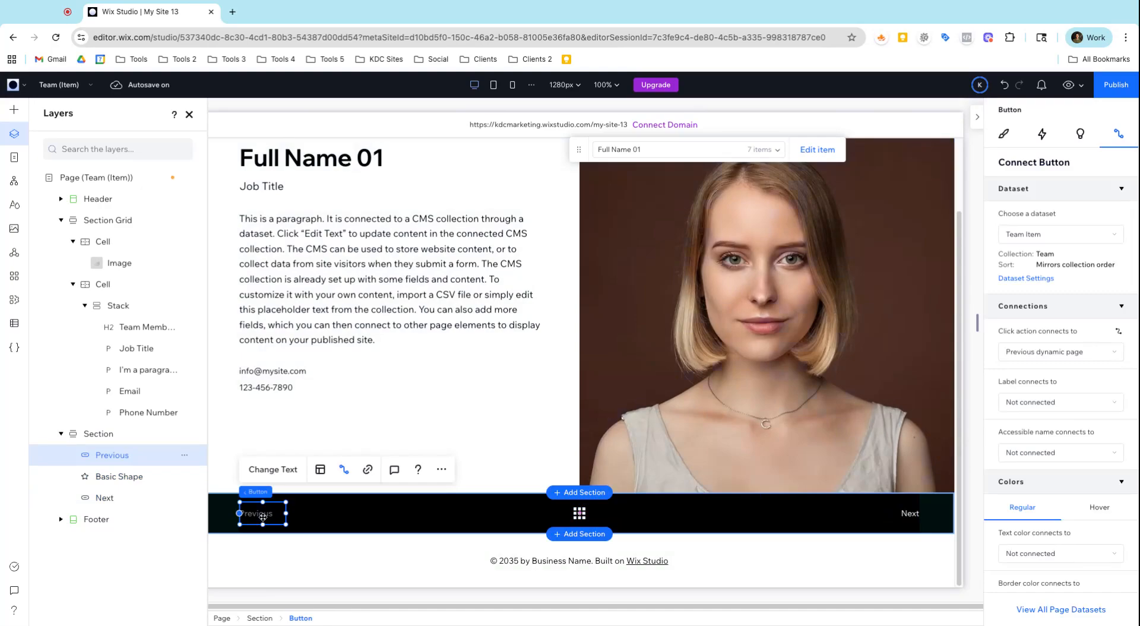
- Change the text style of the Full Name 01 heading on the Team (Item) page to Heading 4
scroll(300, 489, "up", 1)
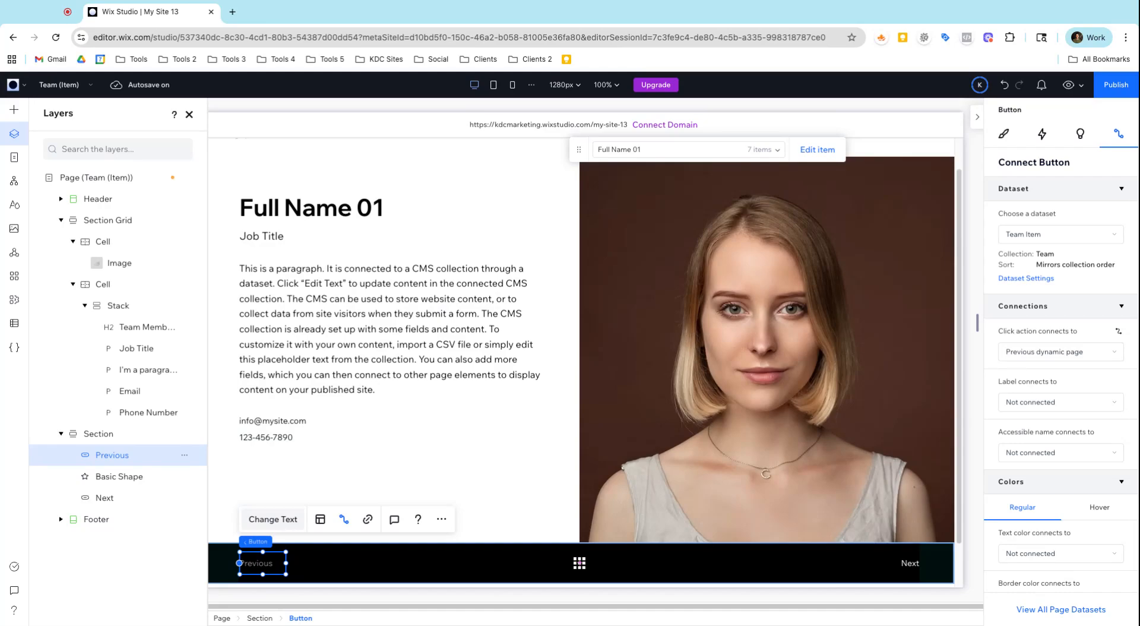
left_click(105, 221)
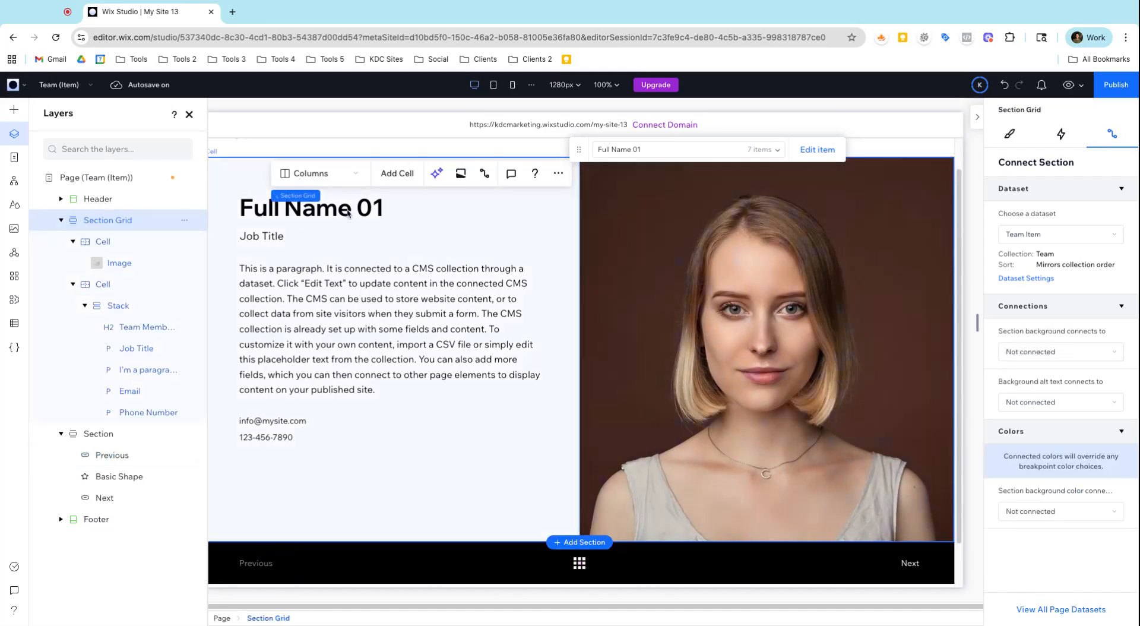
left_click(351, 216)
left_click(367, 215)
left_click(368, 215)
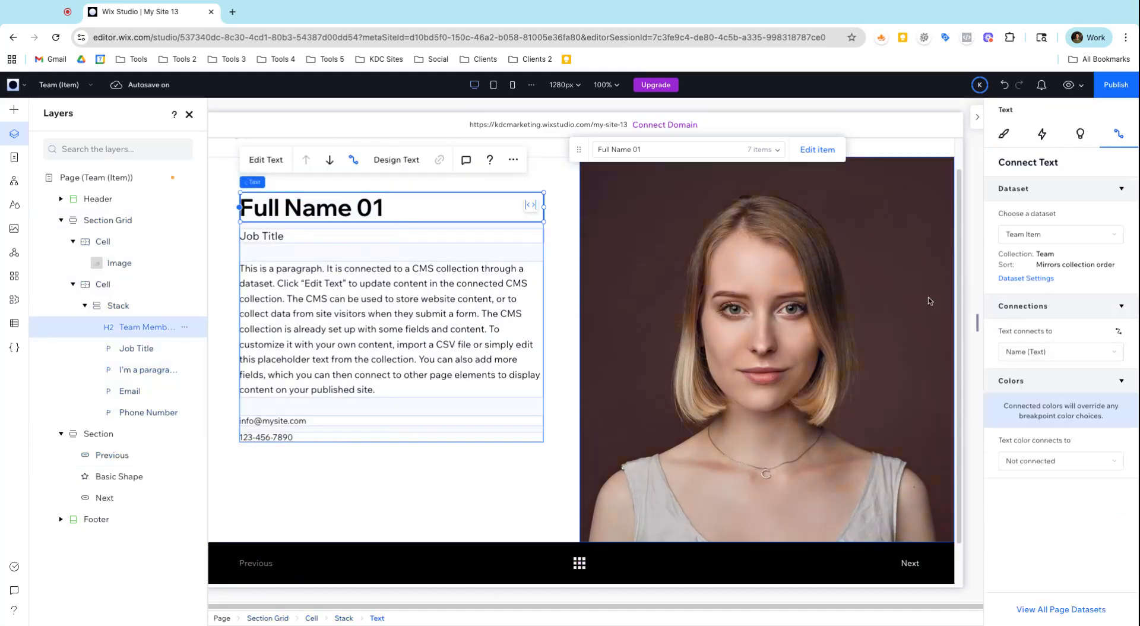
left_click(1004, 135)
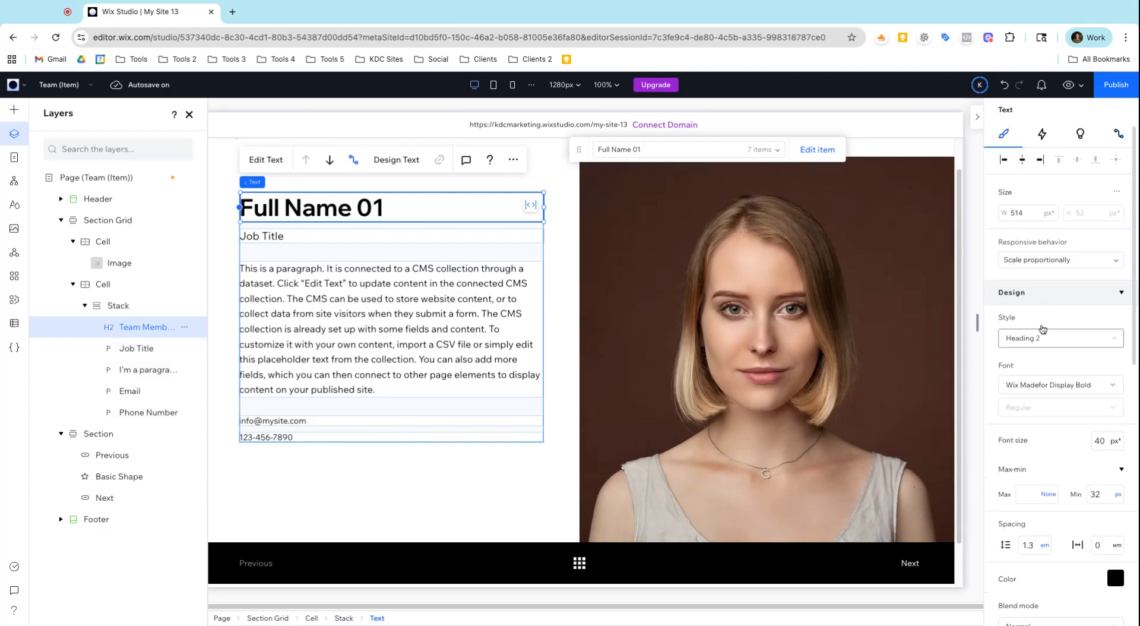
left_click(1043, 338)
left_click(1025, 471)
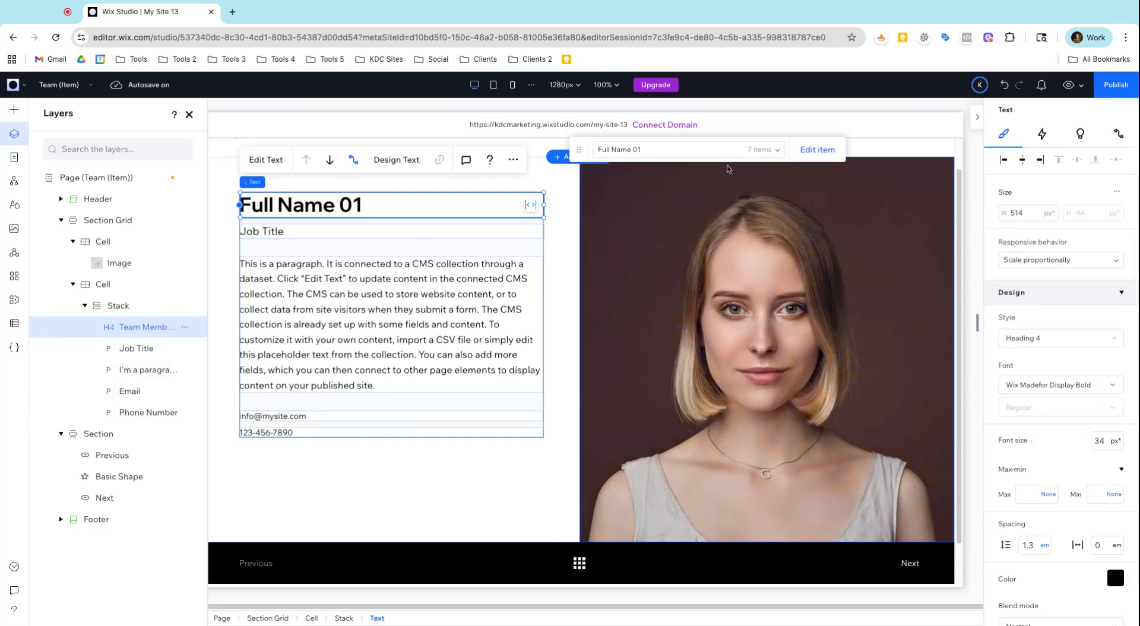
- Preview the Team (Item) page with the fourth team member and with Full Name 05 to compare the name headings
left_click(748, 153)
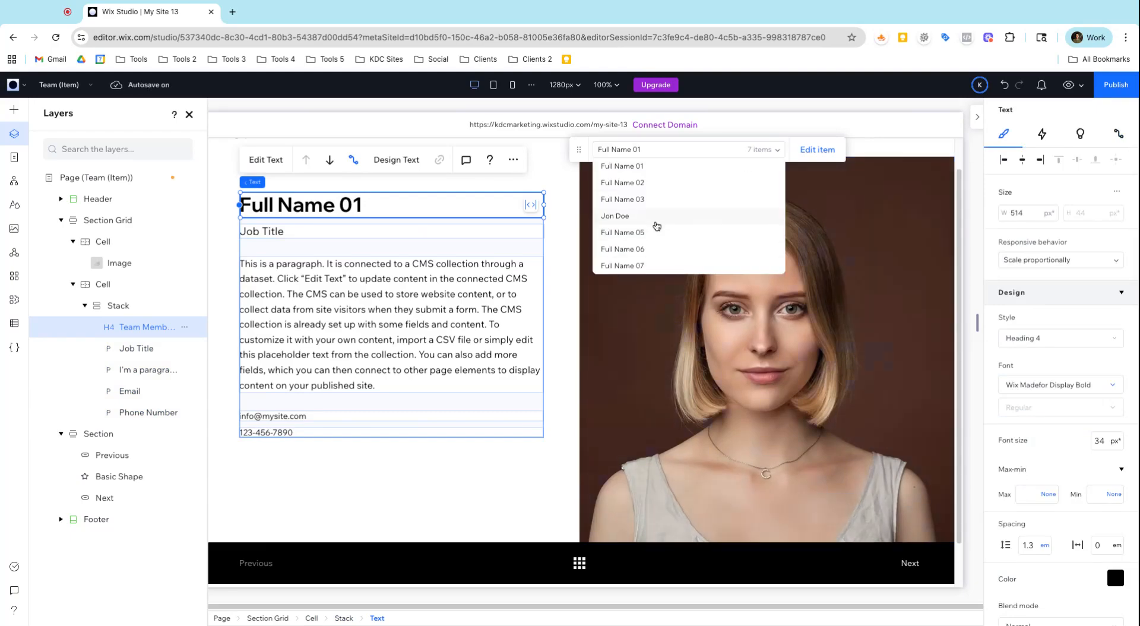
left_click(657, 218)
left_click(707, 156)
left_click(675, 233)
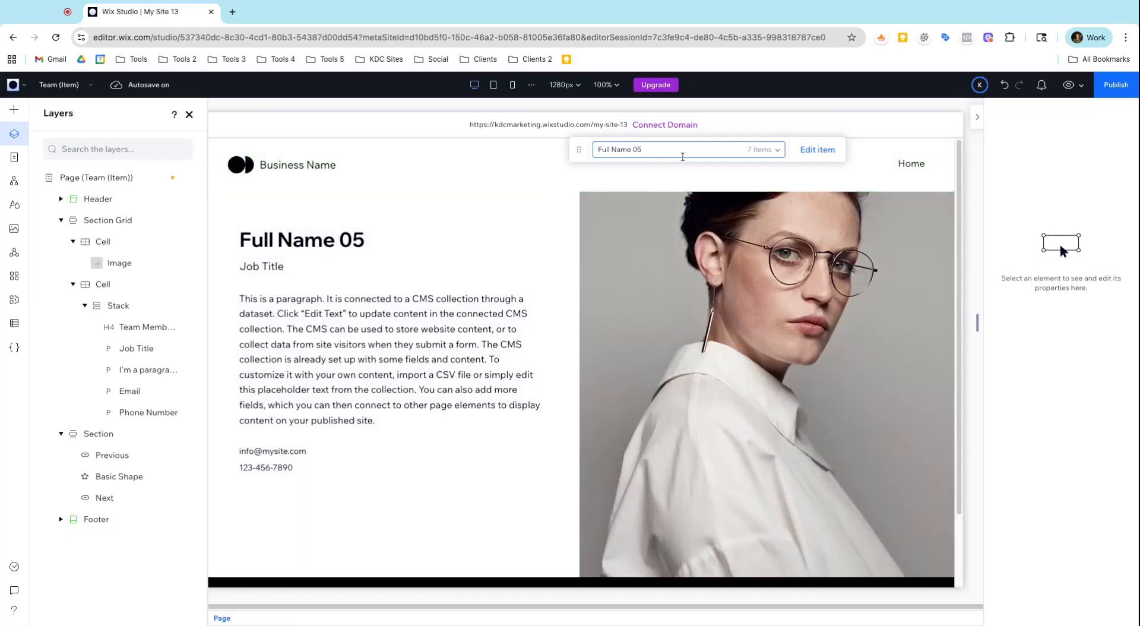
- Set the name heading's text style back to Heading 2 and preview the item page with Full Name 07
left_click(356, 239)
left_click(324, 245)
left_click(355, 242)
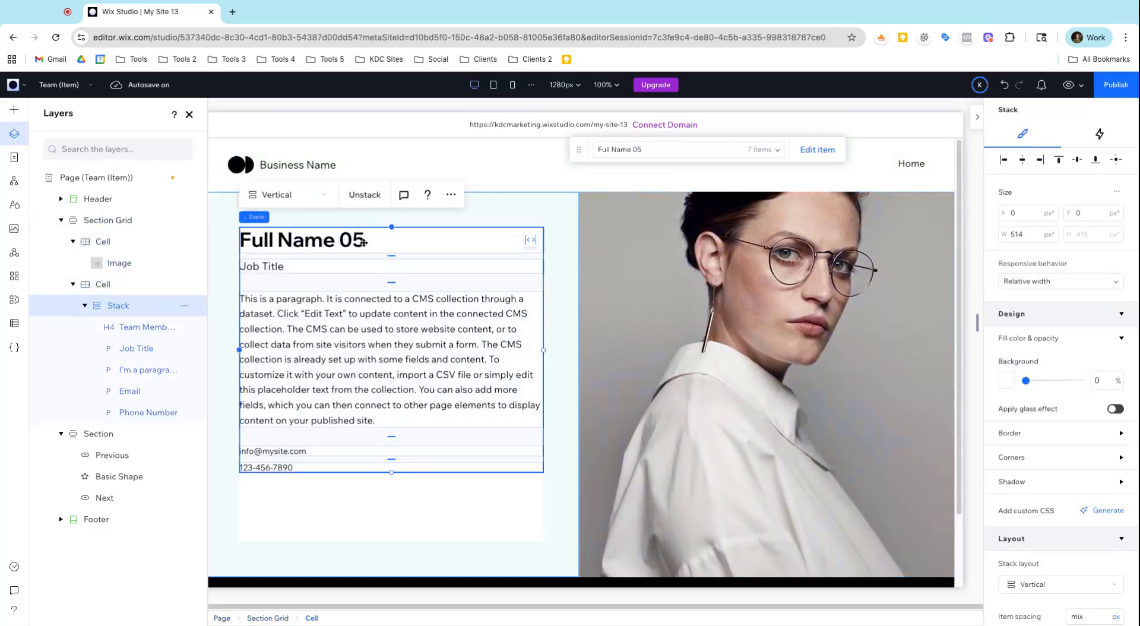
left_click(368, 242)
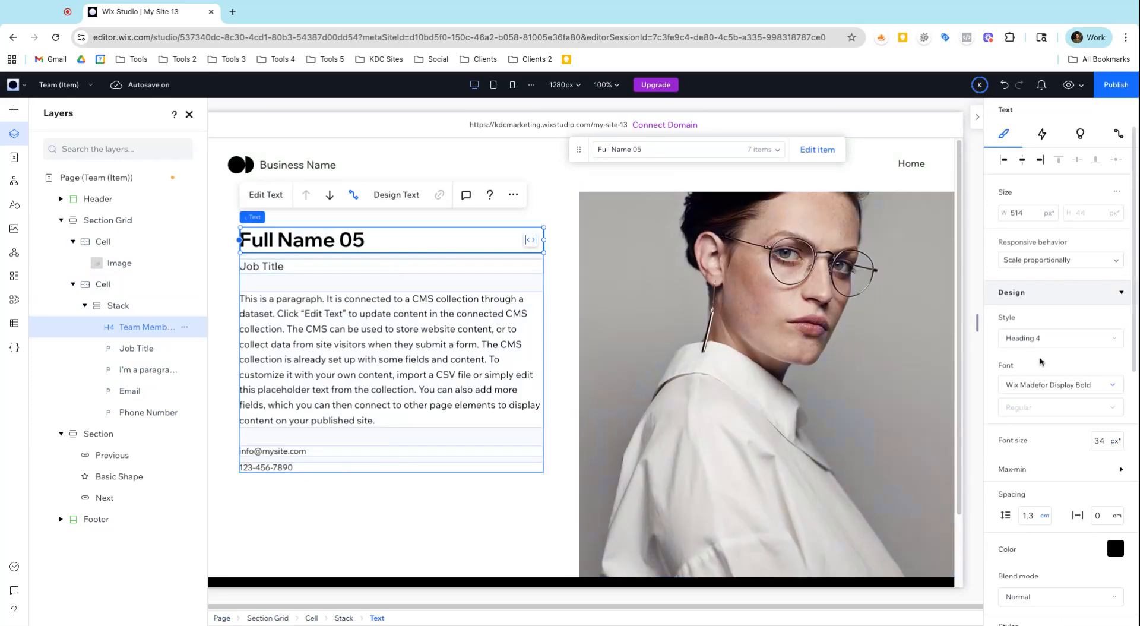
left_click(1034, 339)
left_click(1018, 409)
left_click(716, 152)
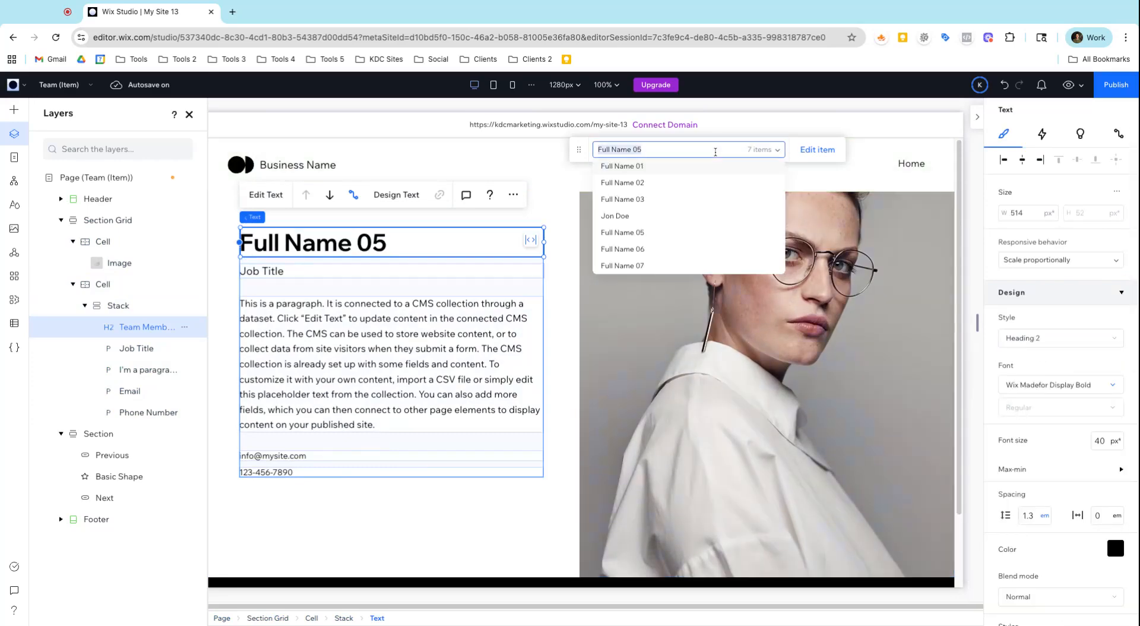
left_click(651, 265)
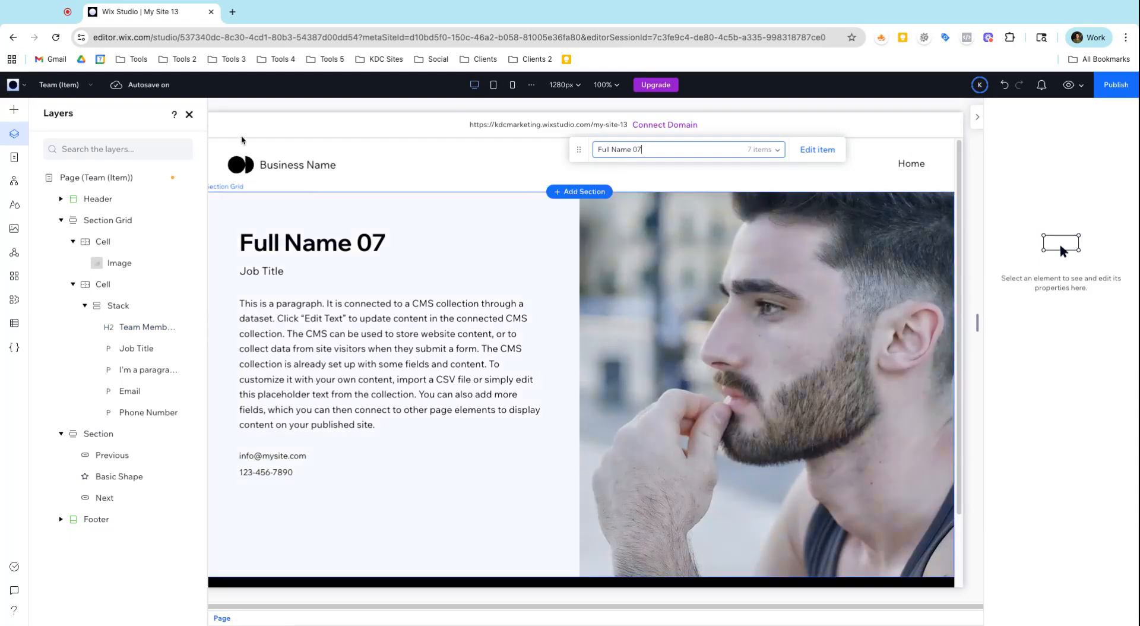
- Switch to the Team (List) page and inspect the dataset connections of the second member card's photo
left_click(31, 82)
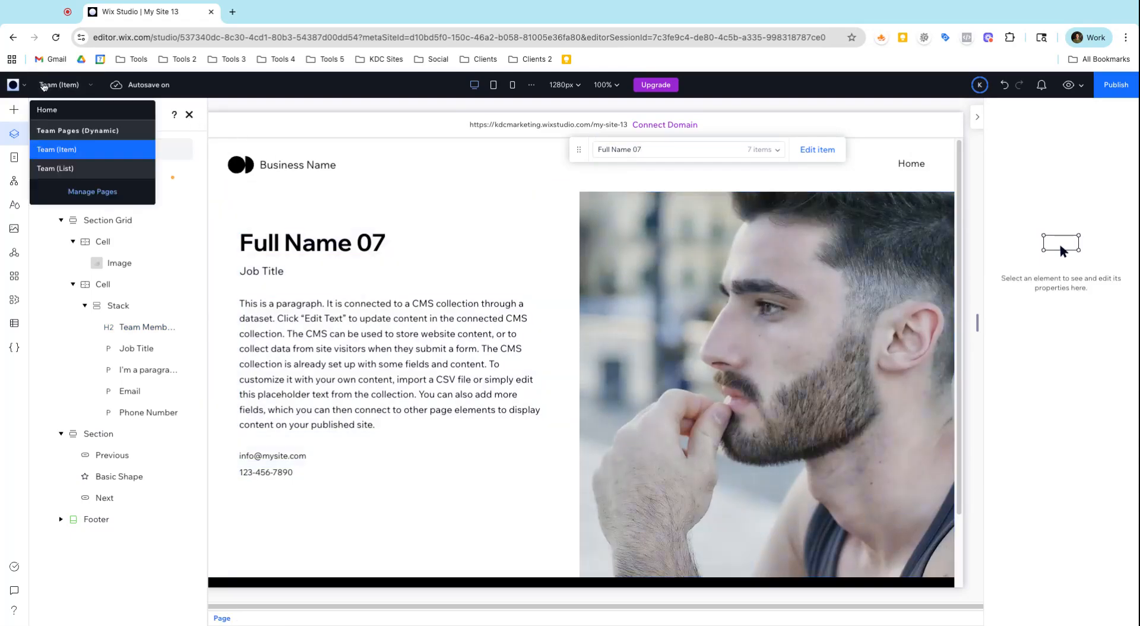
left_click(75, 168)
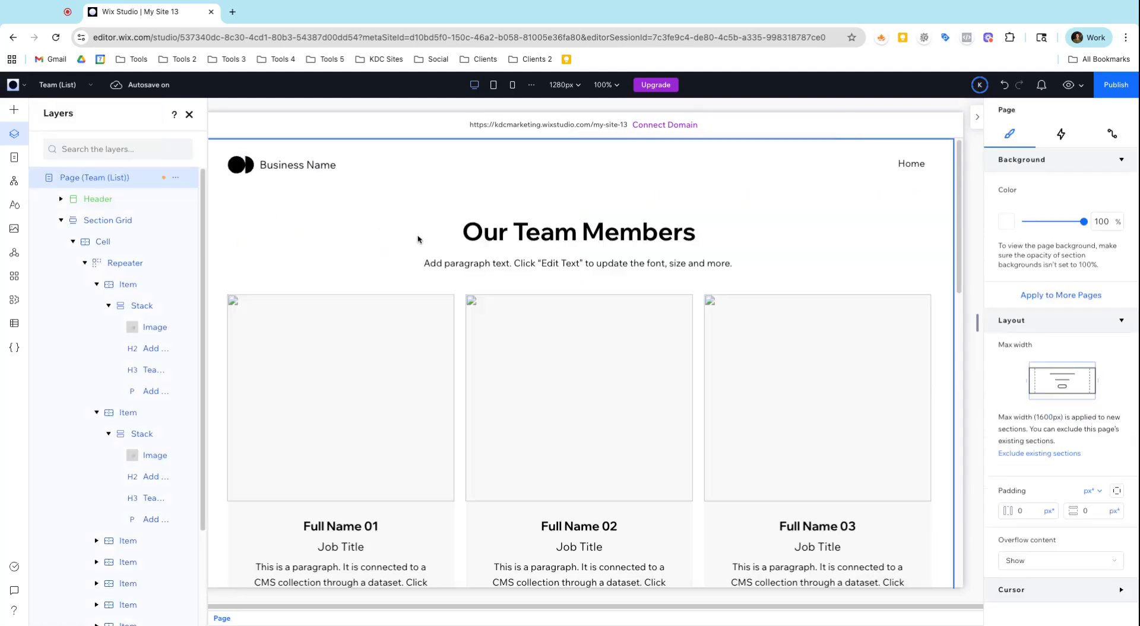
left_click(597, 336)
left_click(606, 365)
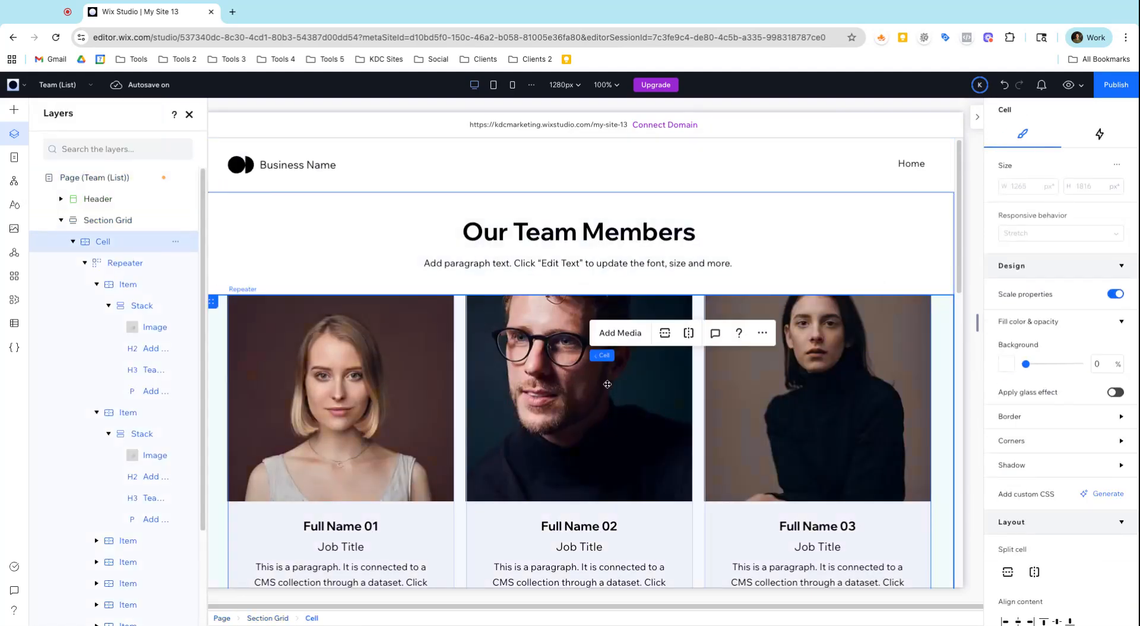
left_click(606, 387)
left_click(606, 391)
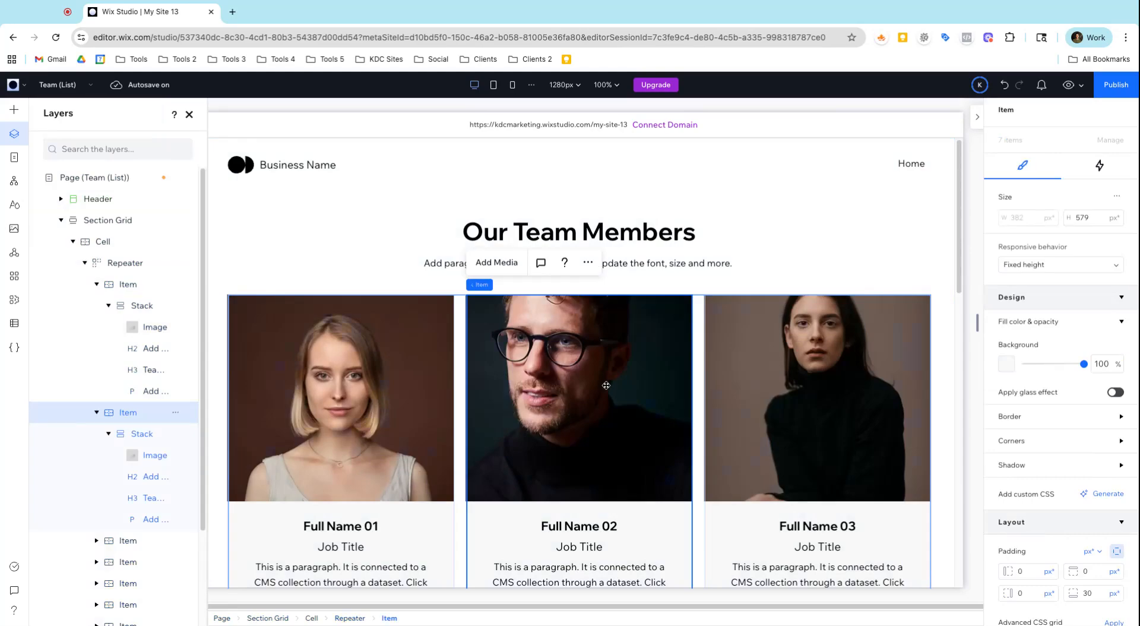
left_click(607, 390)
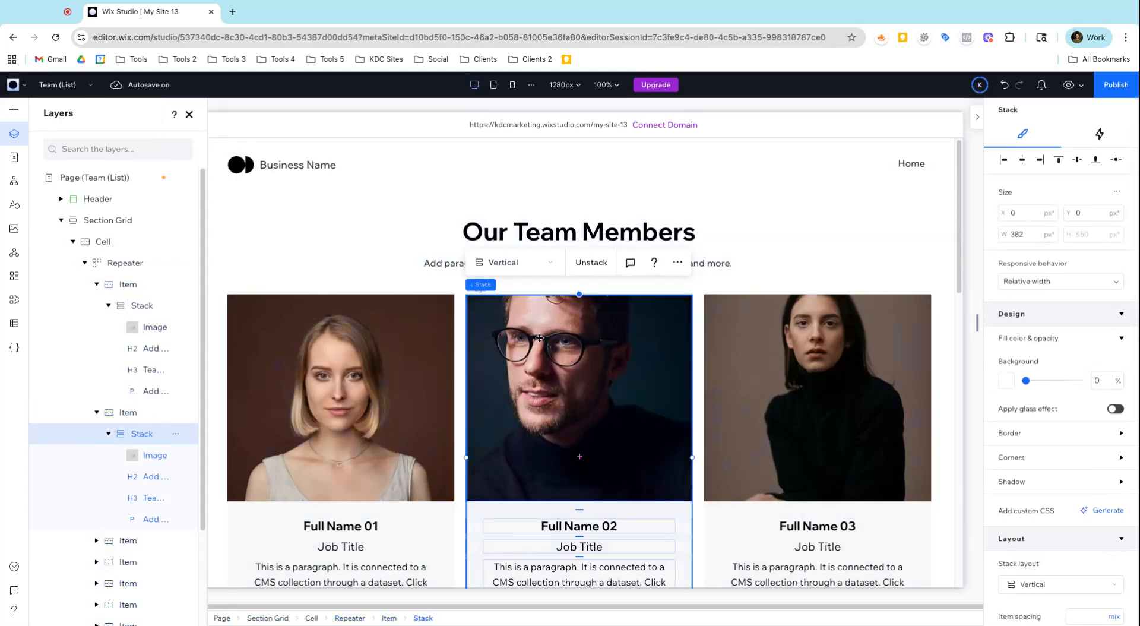
left_click(636, 352)
left_click(650, 263)
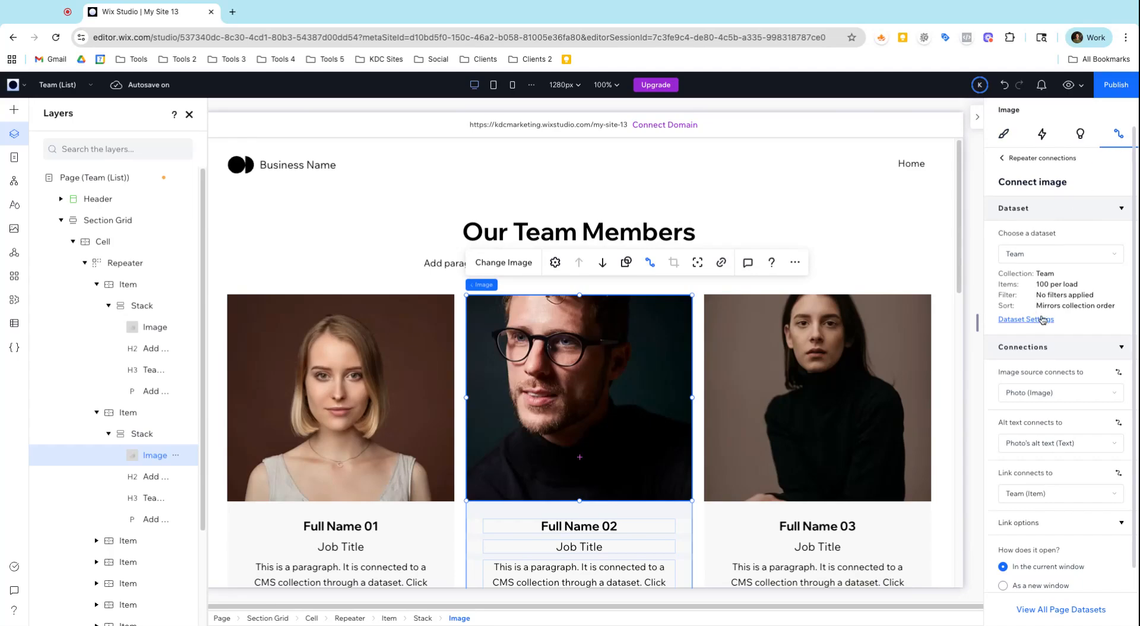
- Examine the Team dataset's settings and the dynamic page connections of the Team (List) page
left_click(1043, 321)
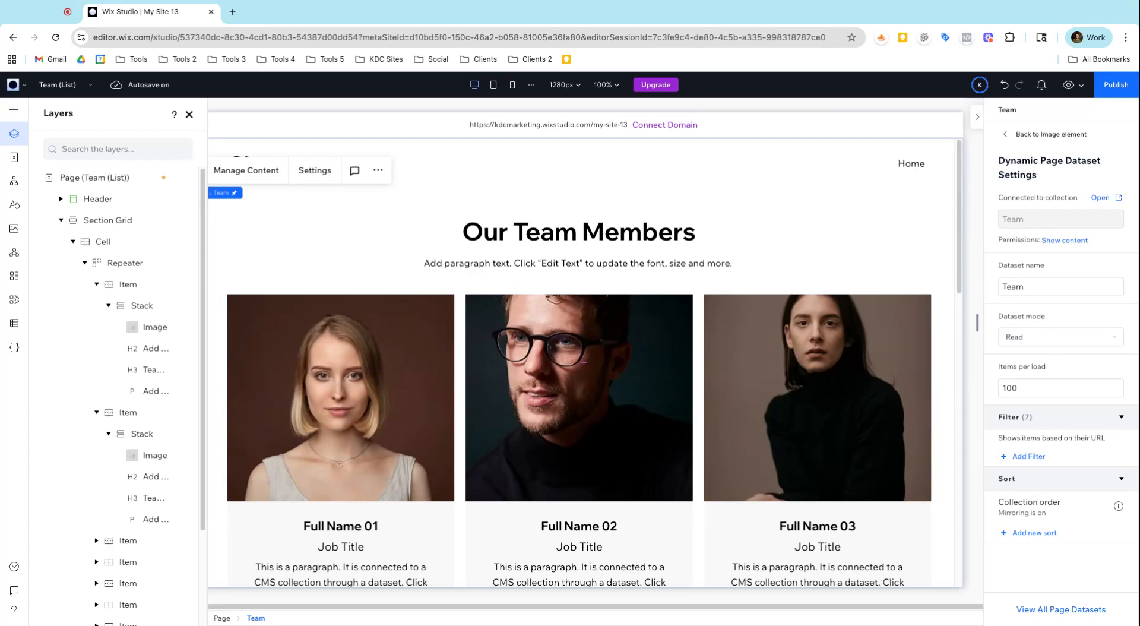
left_click(1061, 610)
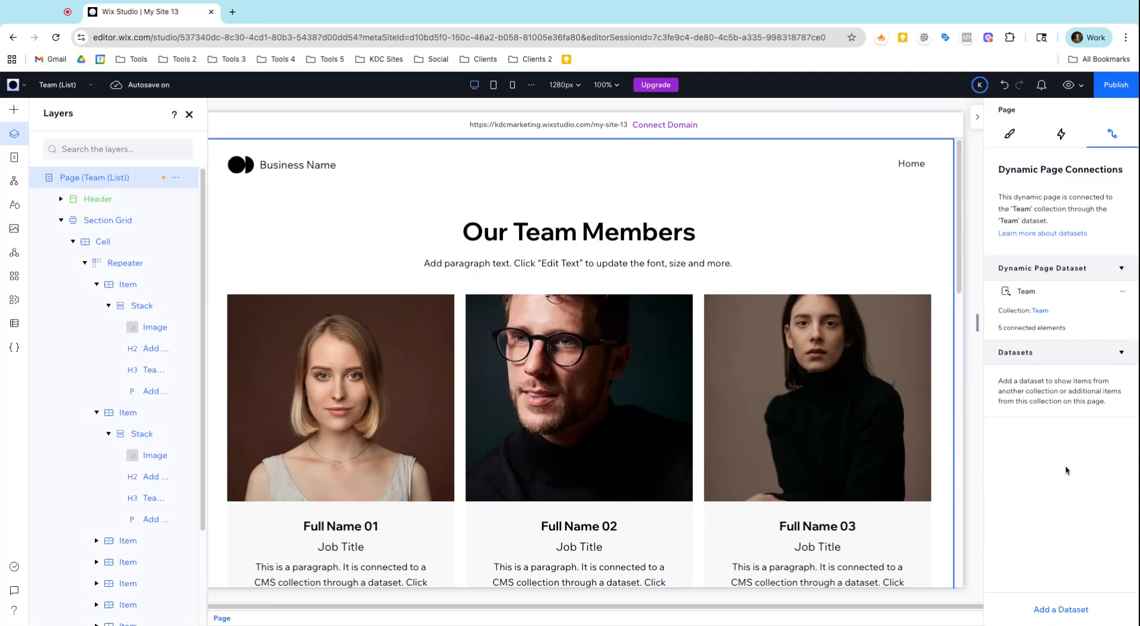
left_click(1122, 291)
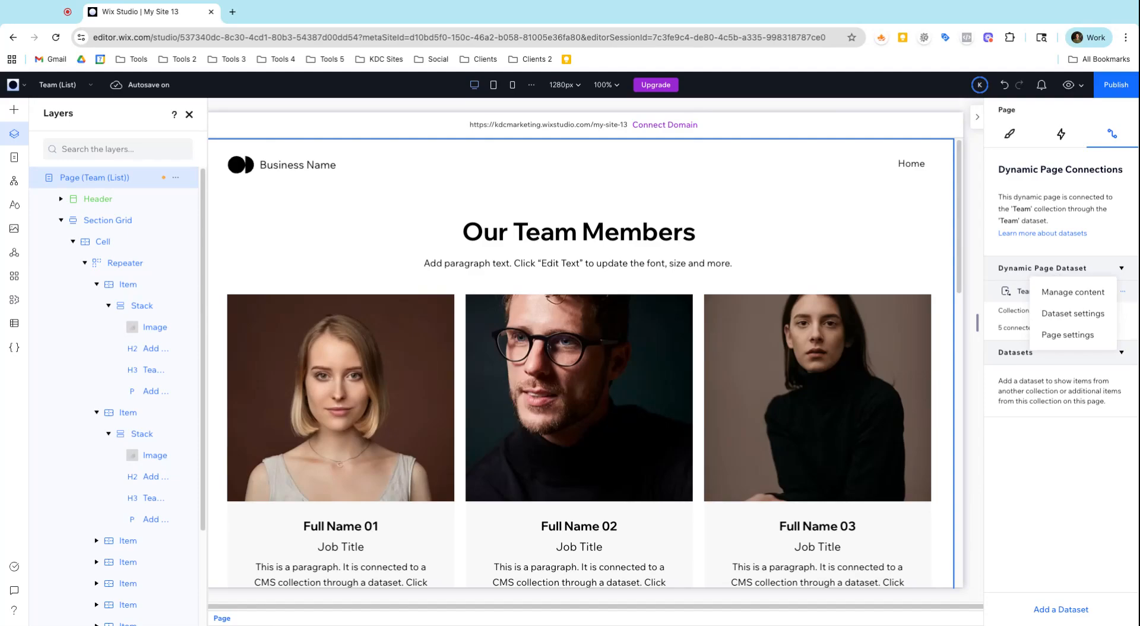
left_click(1010, 134)
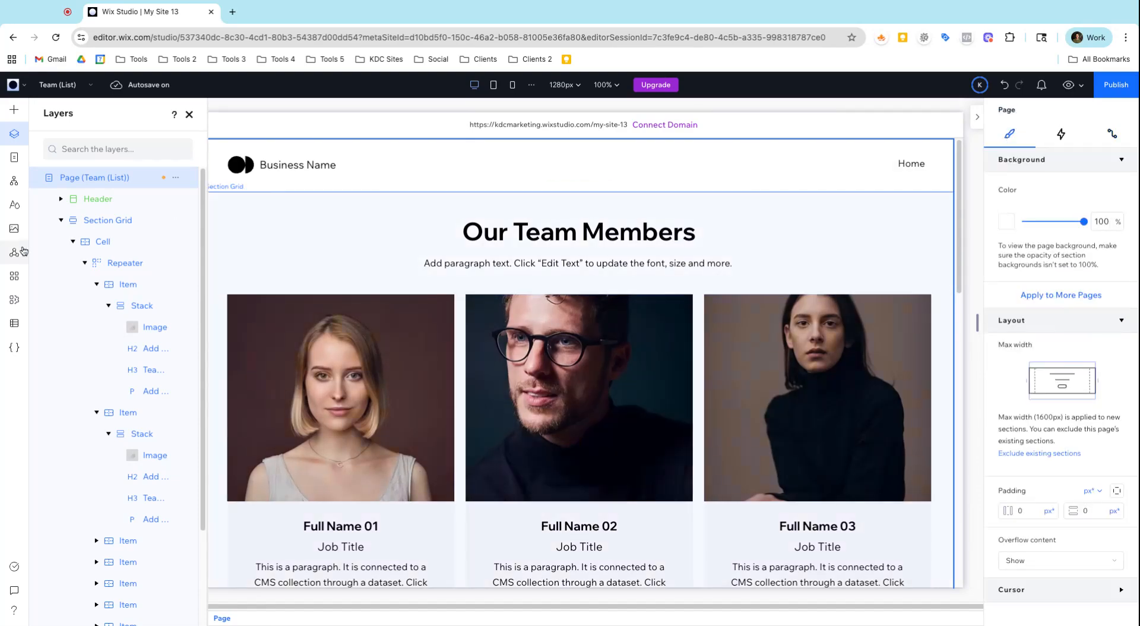
- Turn on item visibility control for the Team collection, with new items Visible by default, and save the collection settings
left_click(15, 323)
left_click(74, 138)
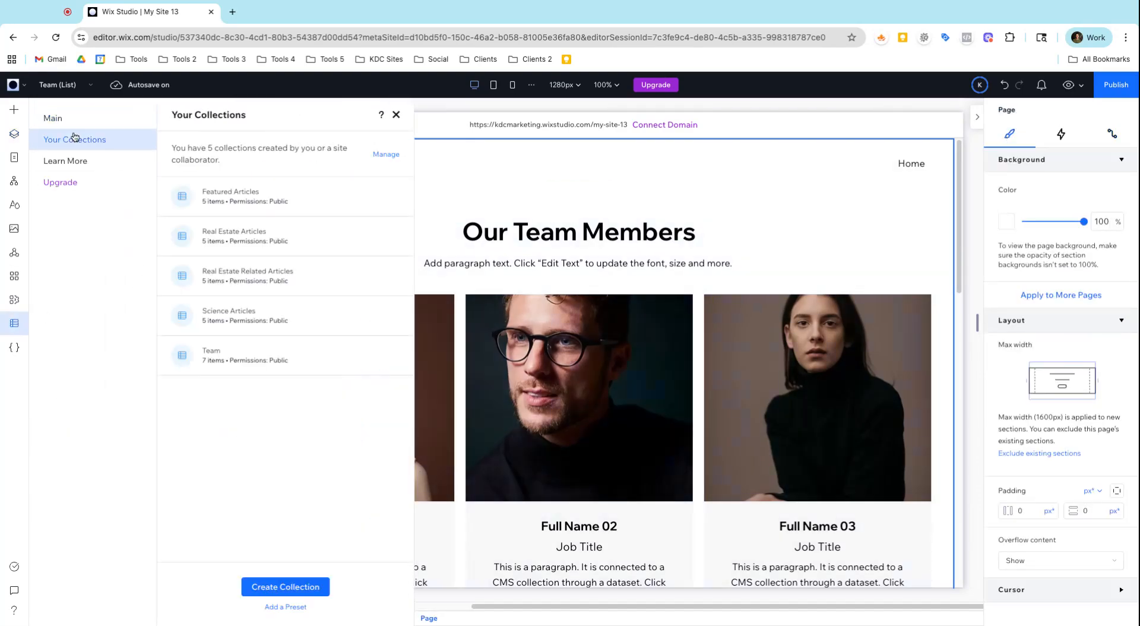
left_click(253, 355)
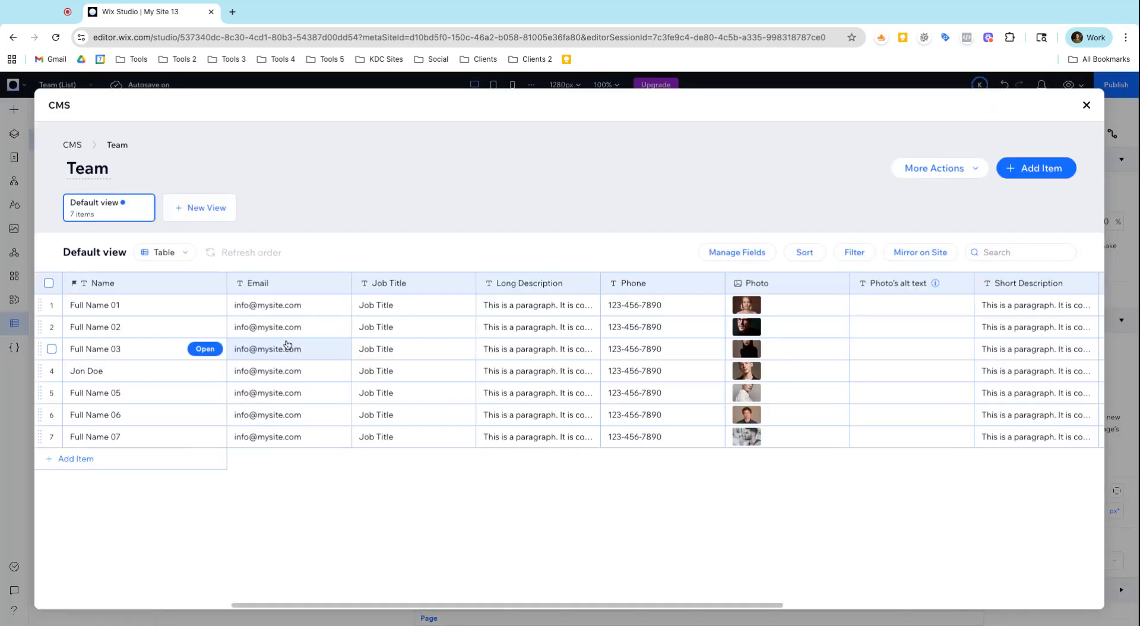
left_click(944, 168)
left_click(924, 252)
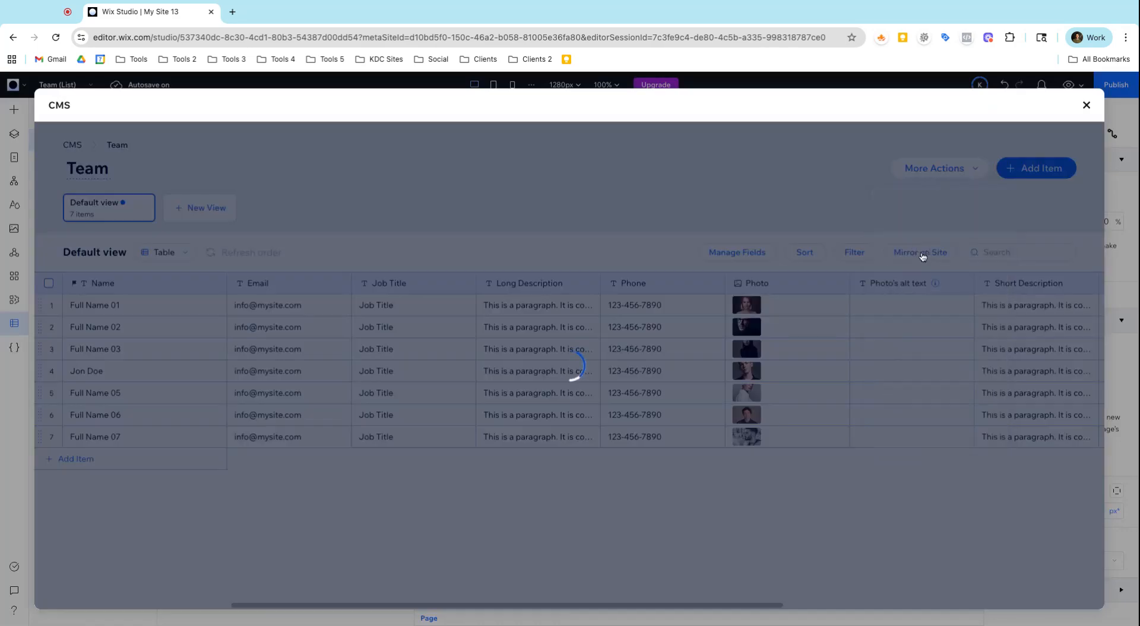
left_click(355, 320)
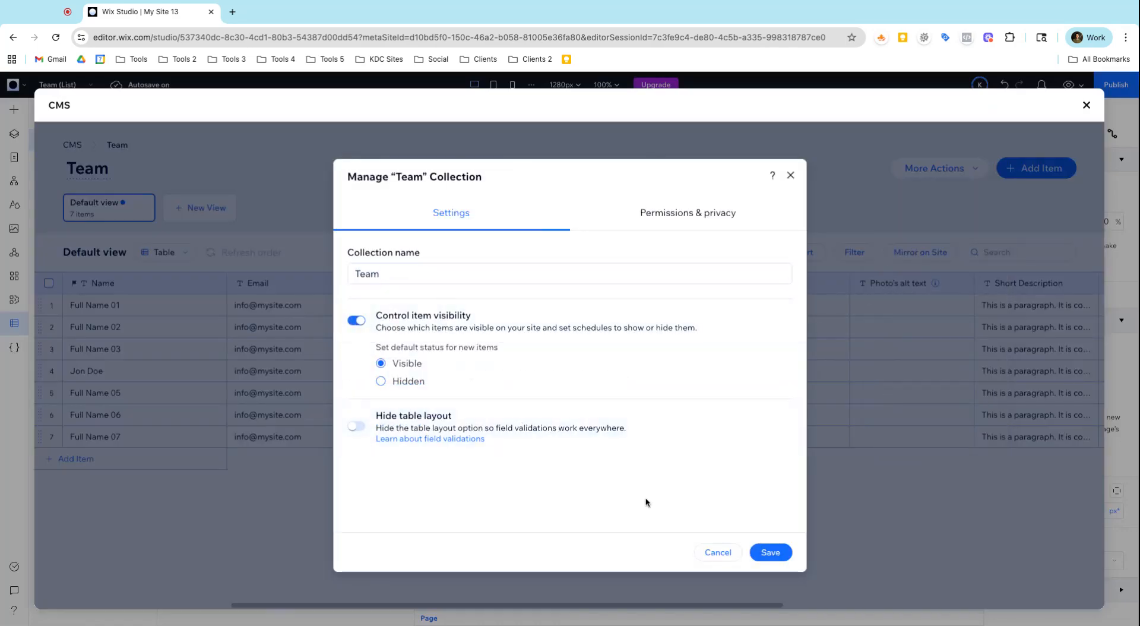
left_click(770, 552)
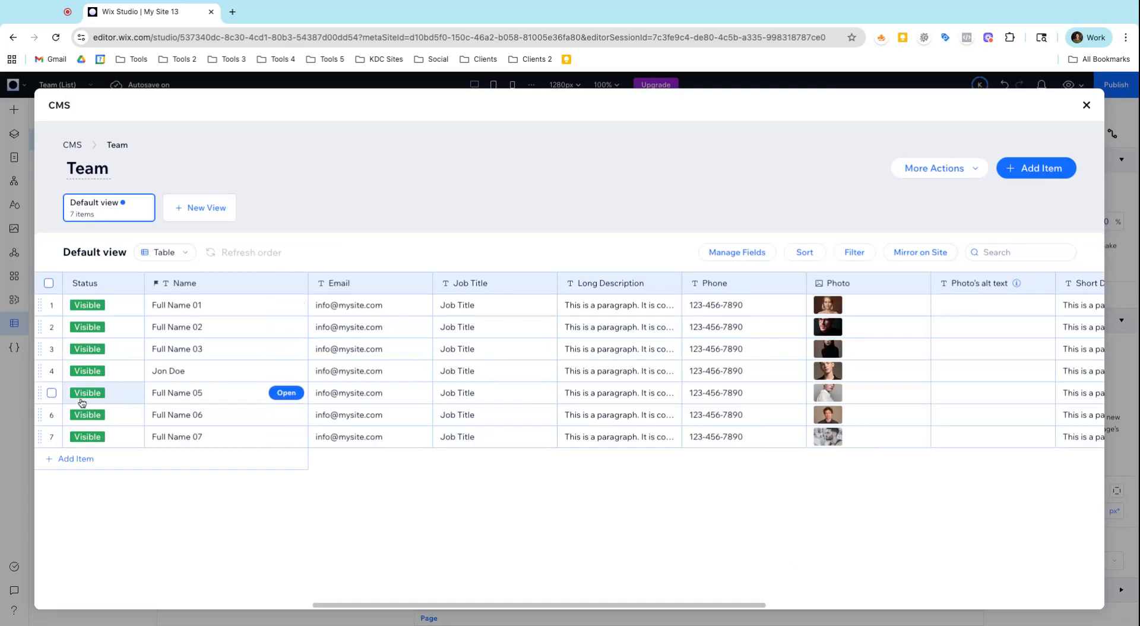
- Change the status of the fourth Team collection item to Hidden and return to the Team (List) page
left_click(50, 371)
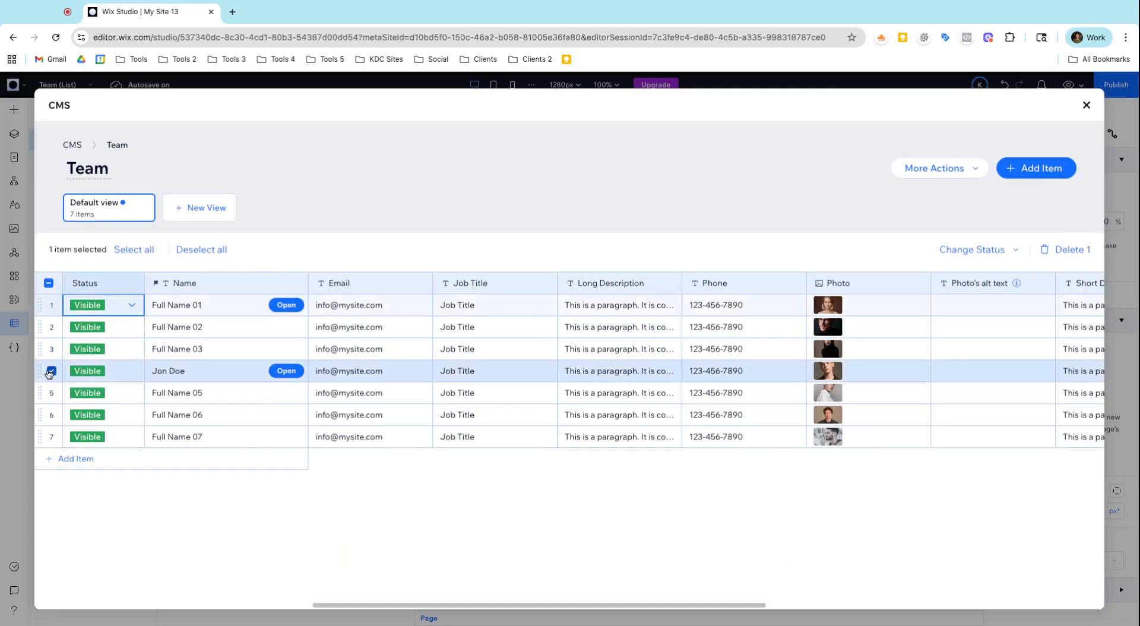
left_click(954, 252)
left_click(953, 272)
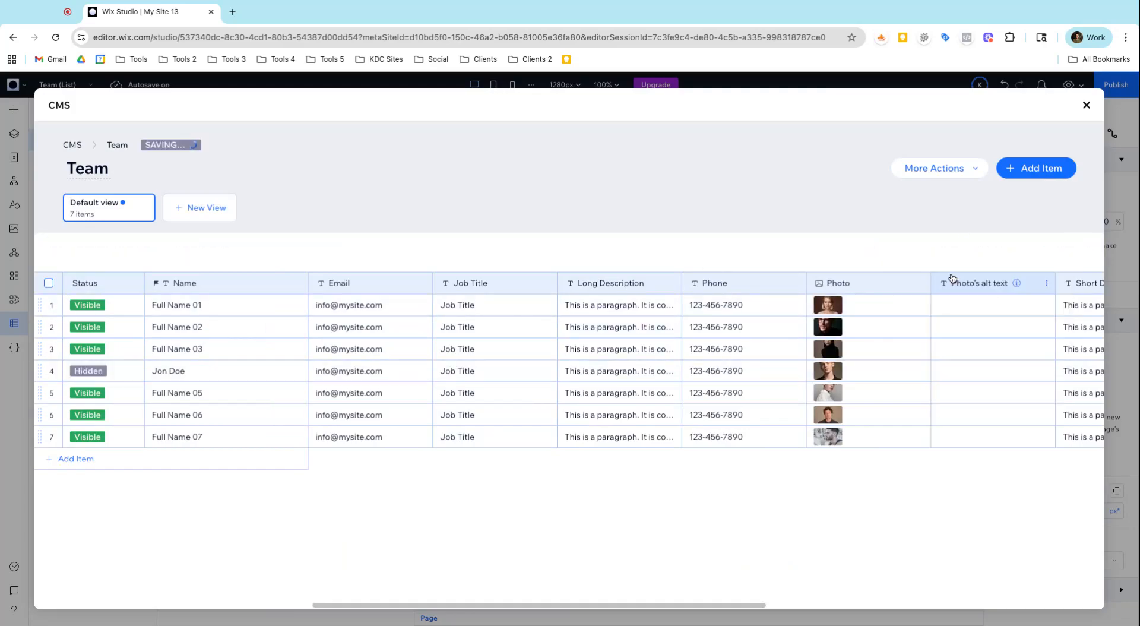
left_click(1086, 106)
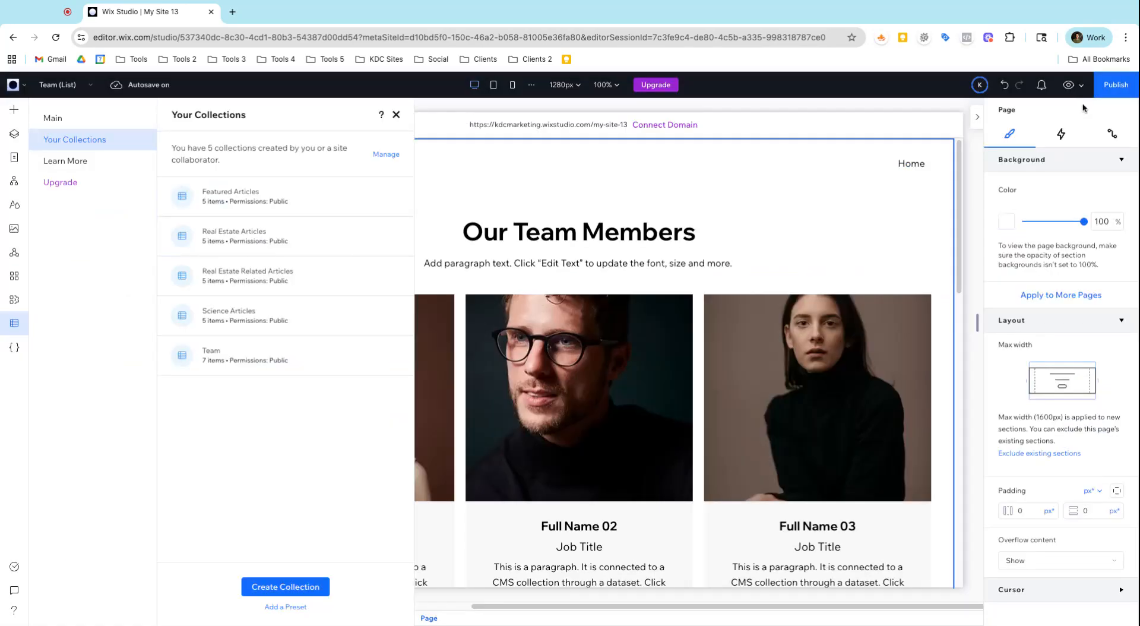
left_click(403, 118)
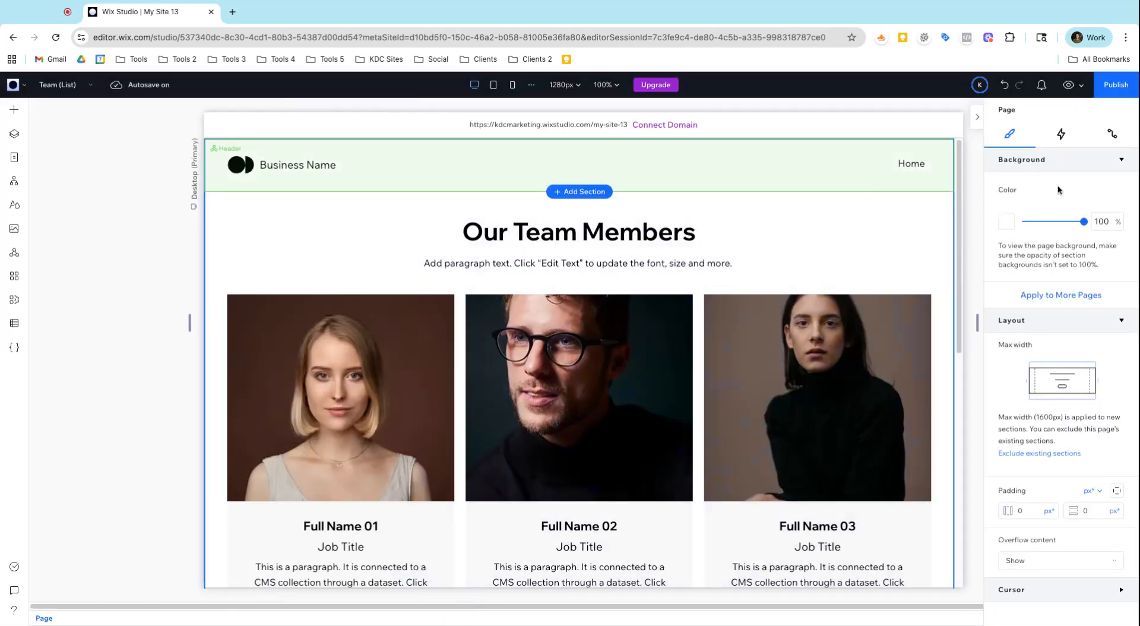
- Preview the Team (List) page, check which member cards are shown, and return to editing the site
left_click(1069, 85)
scroll(804, 318, "down", 8)
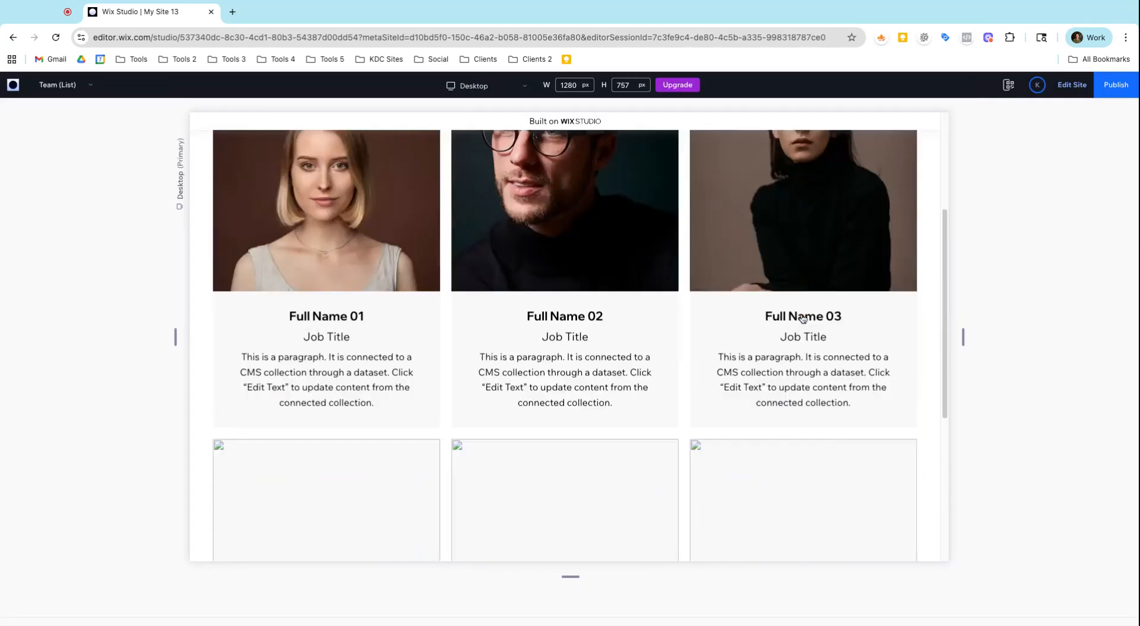
scroll(763, 341, "up", 7)
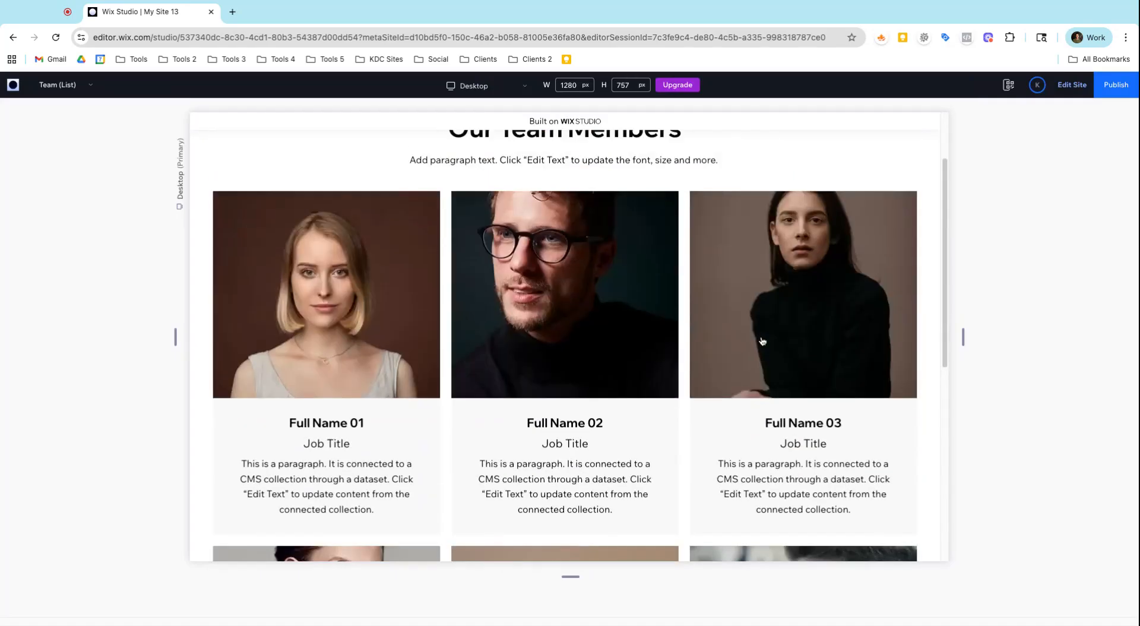
scroll(763, 341, "up", 2)
scroll(762, 341, "down", 5)
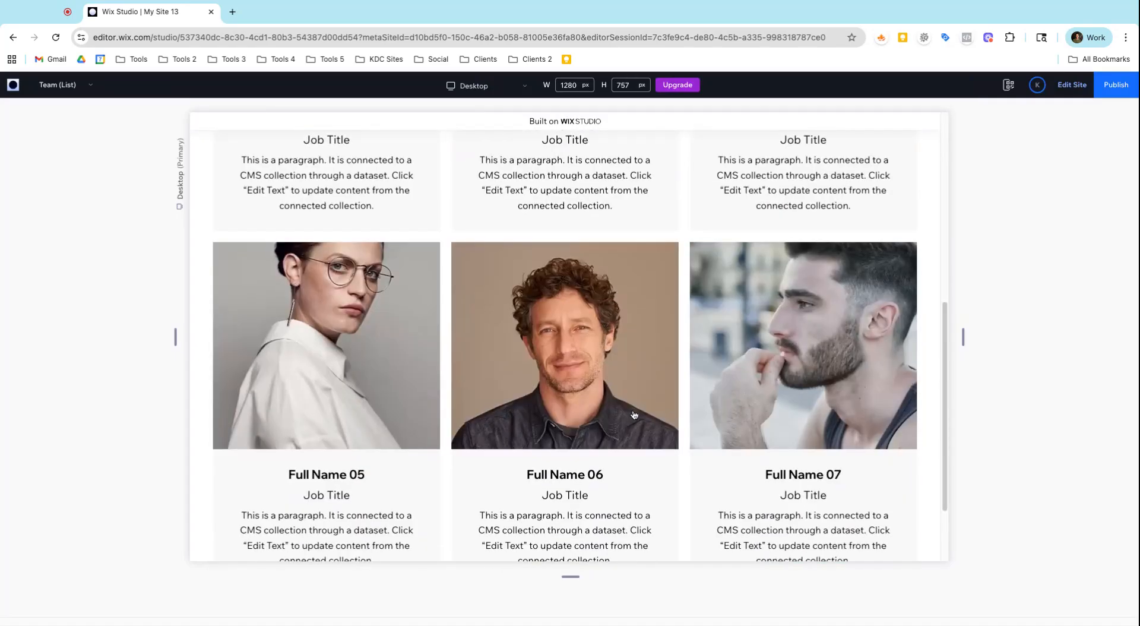
scroll(634, 415, "up", 5)
left_click(1072, 85)
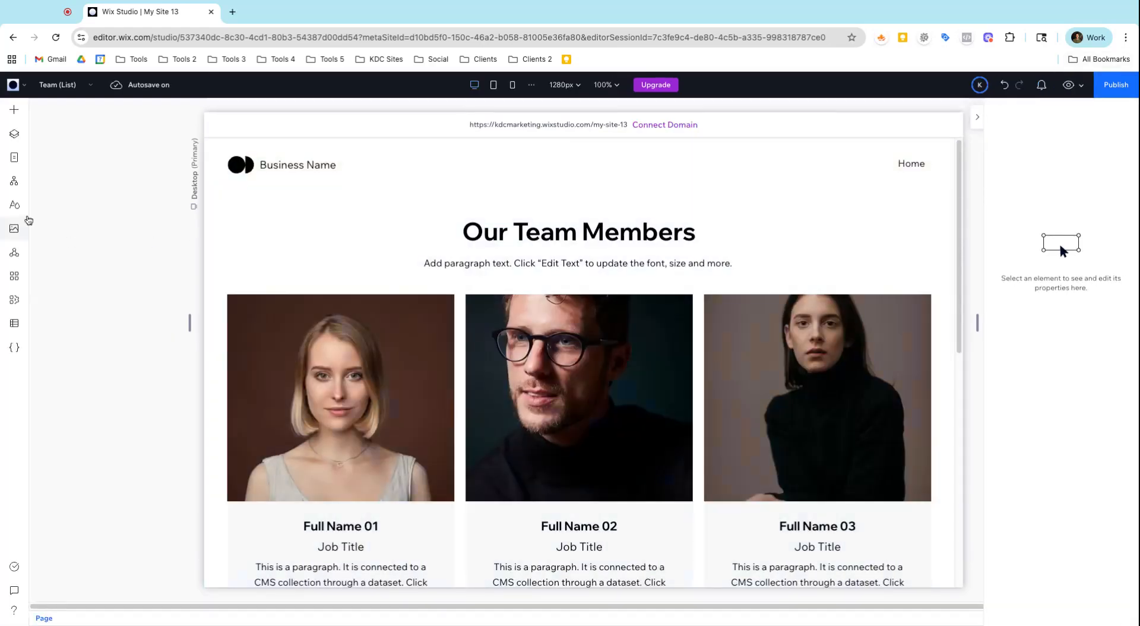
- Set the fourth item in the Team collection to show on the site and close the collection
left_click(15, 323)
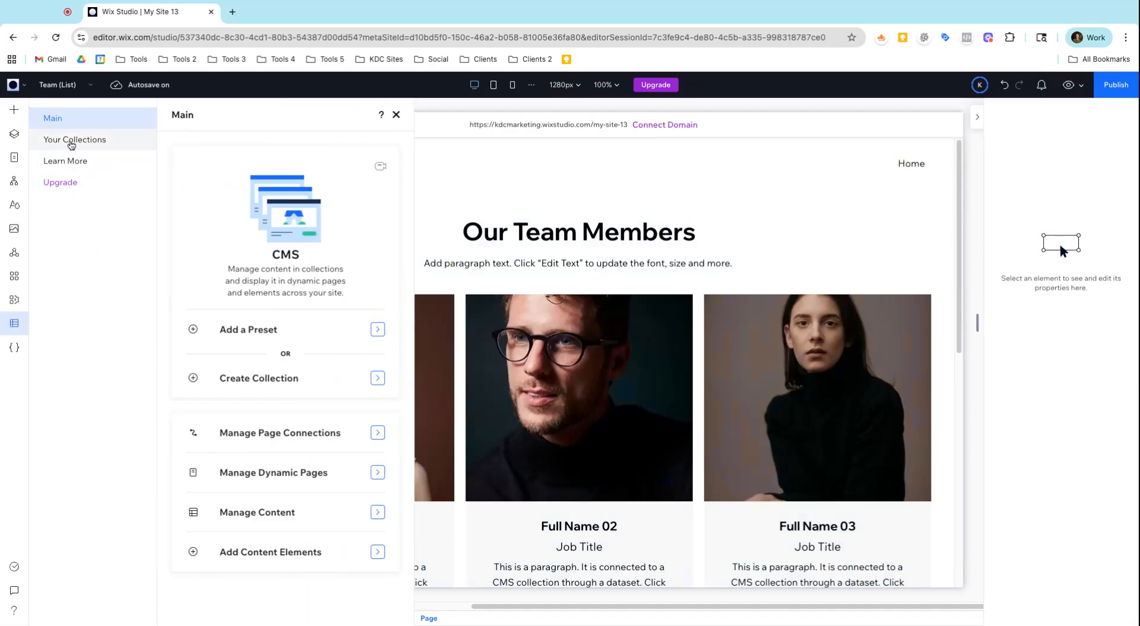
left_click(72, 141)
left_click(242, 350)
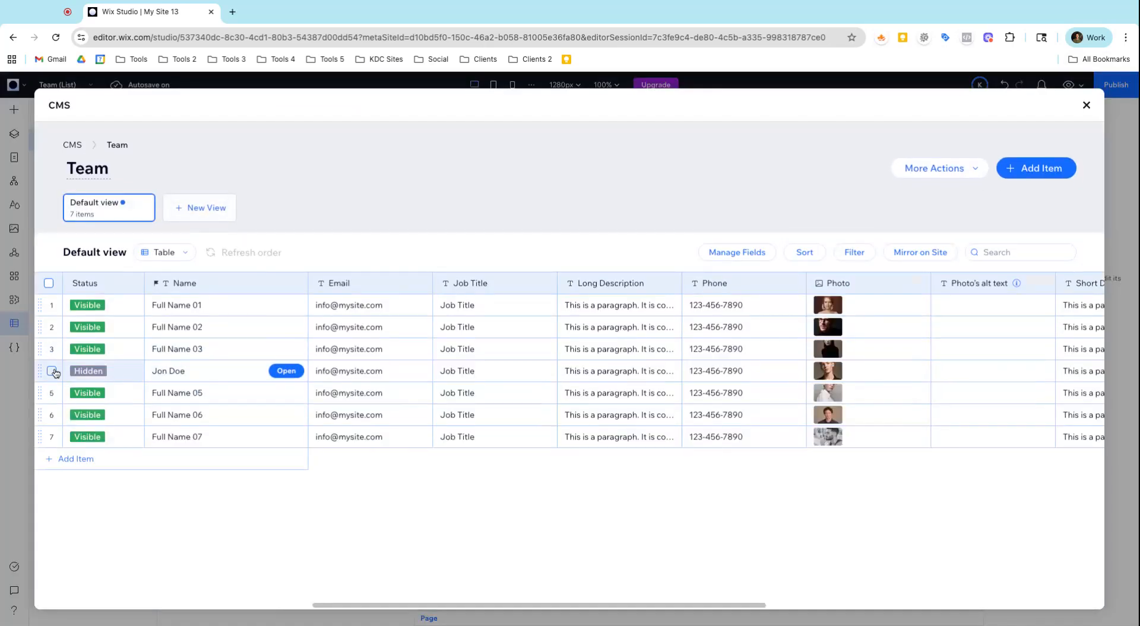
left_click(52, 371)
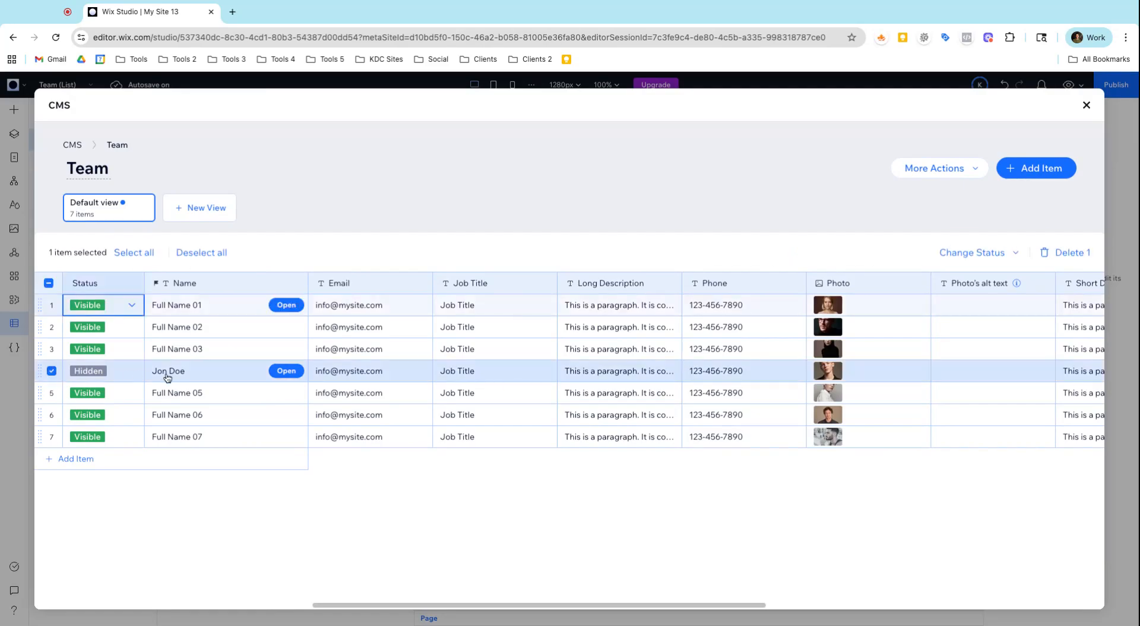
left_click(968, 252)
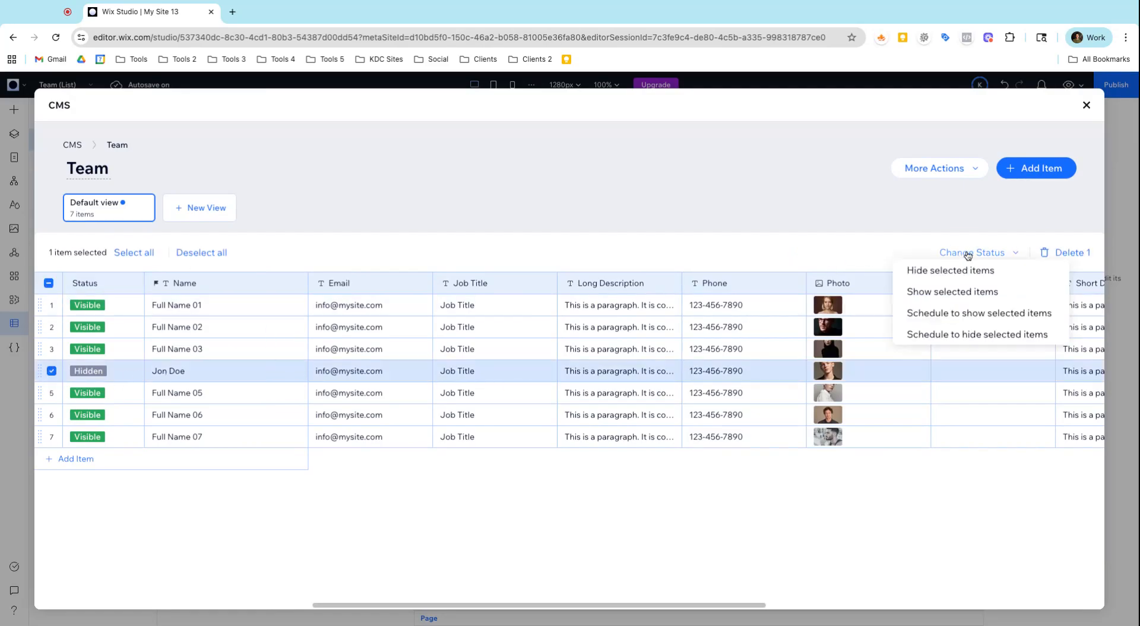
left_click(948, 293)
left_click(1087, 105)
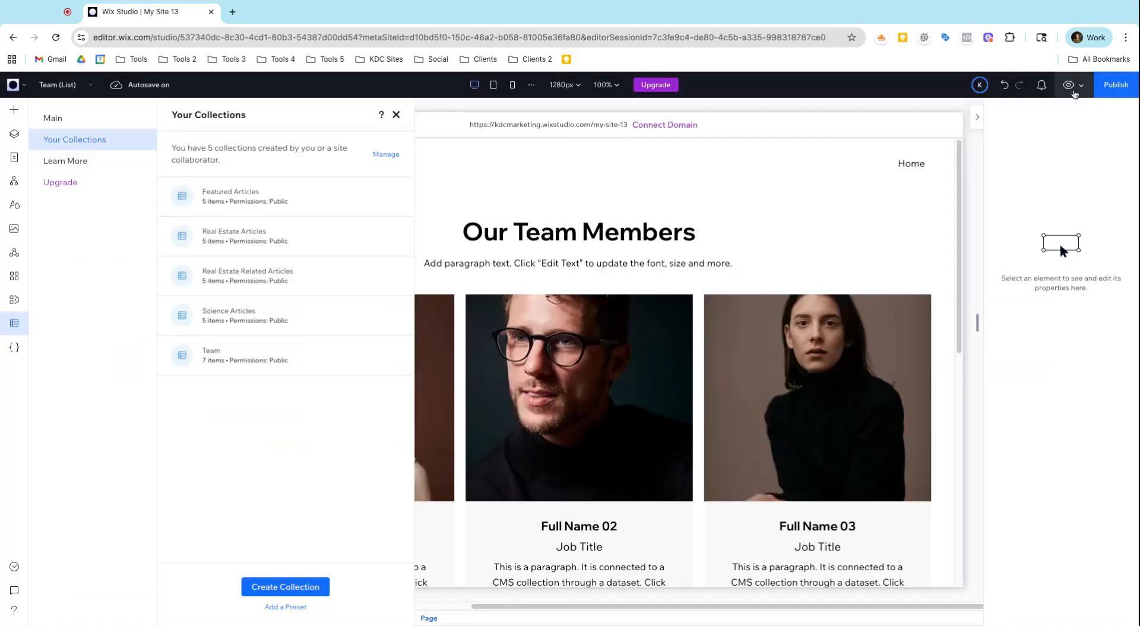
- Preview the Team (List) page, open the fourth member's item page from its card, and return to editing the site
left_click(1068, 87)
scroll(753, 265, "down", 6)
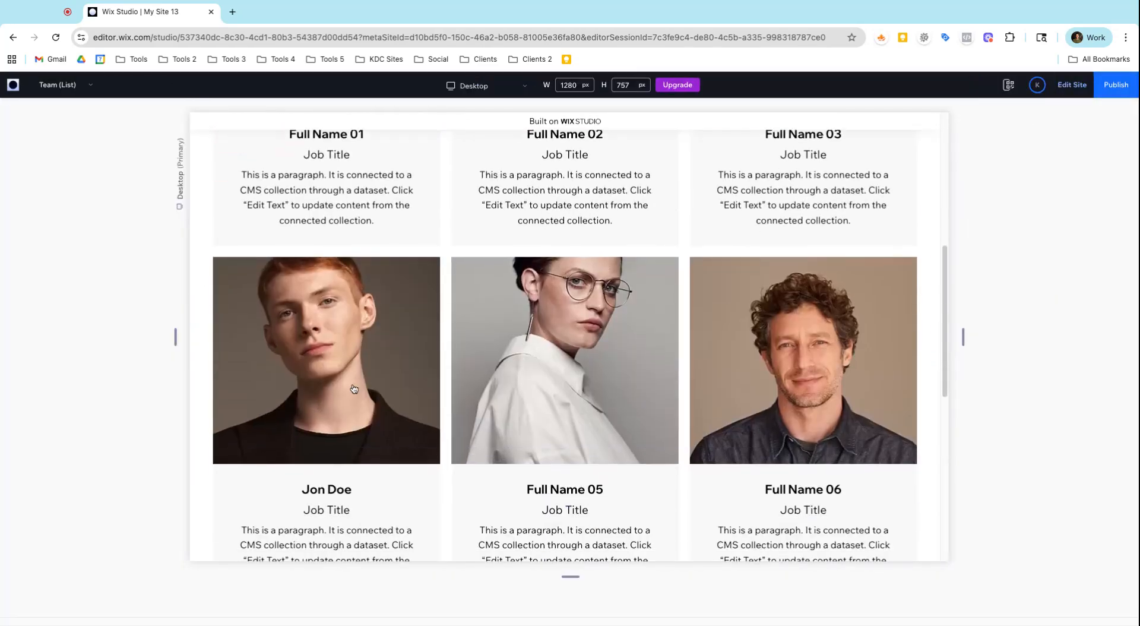
left_click(354, 389)
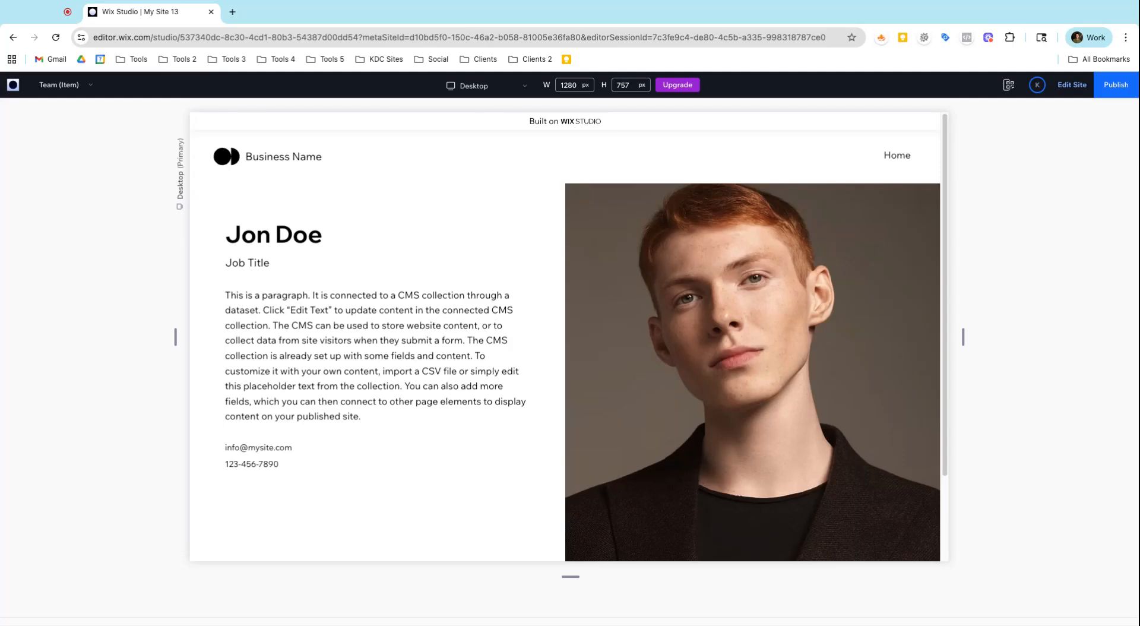
left_click(1072, 84)
- Review the item visibility options in the Team collection's settings, then leave the collection without saving changes
left_click(17, 327)
left_click(89, 141)
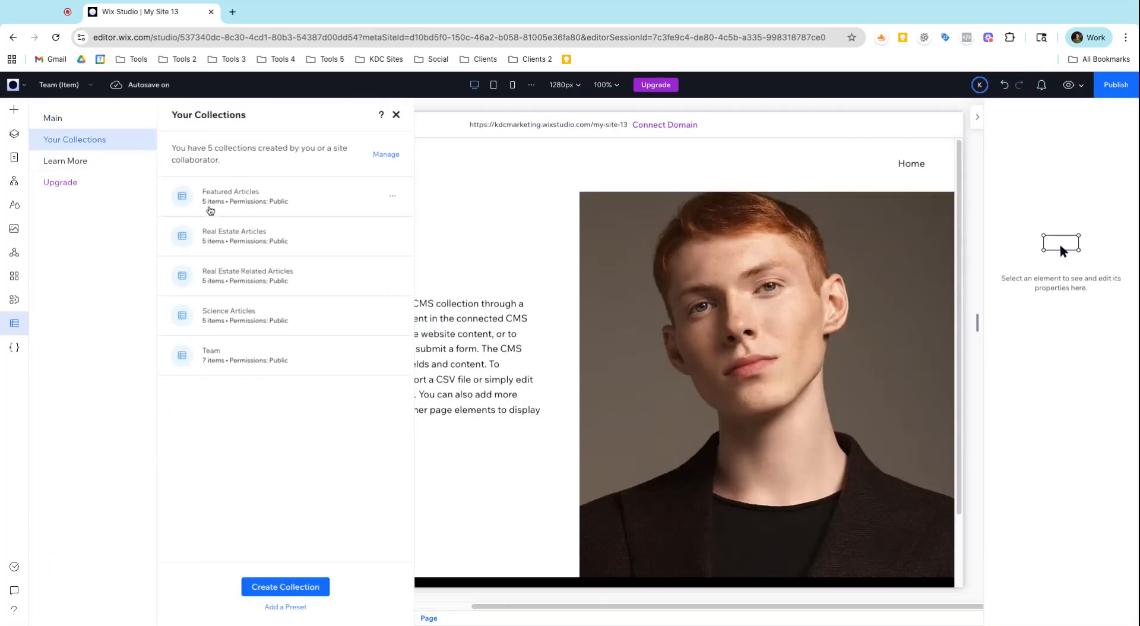
left_click(213, 350)
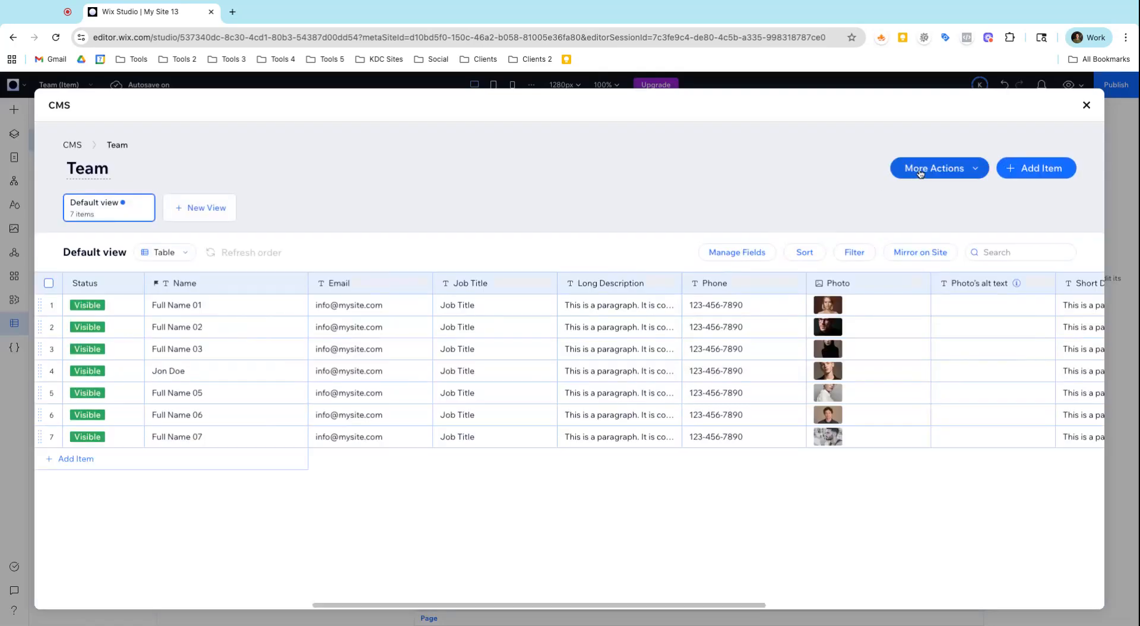
left_click(920, 173)
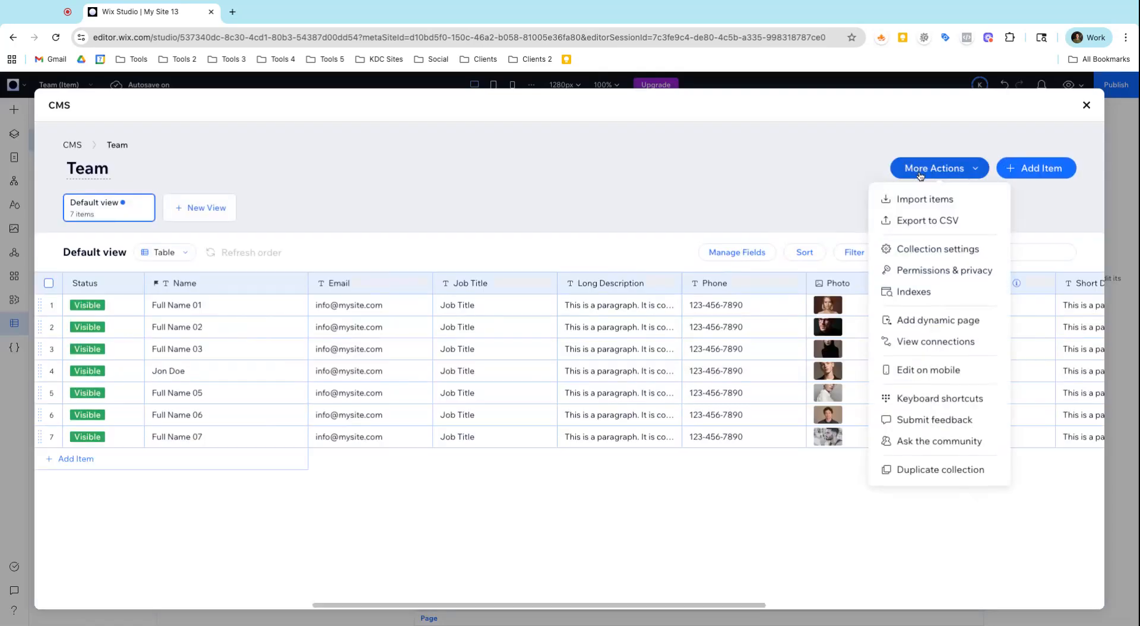
left_click(918, 251)
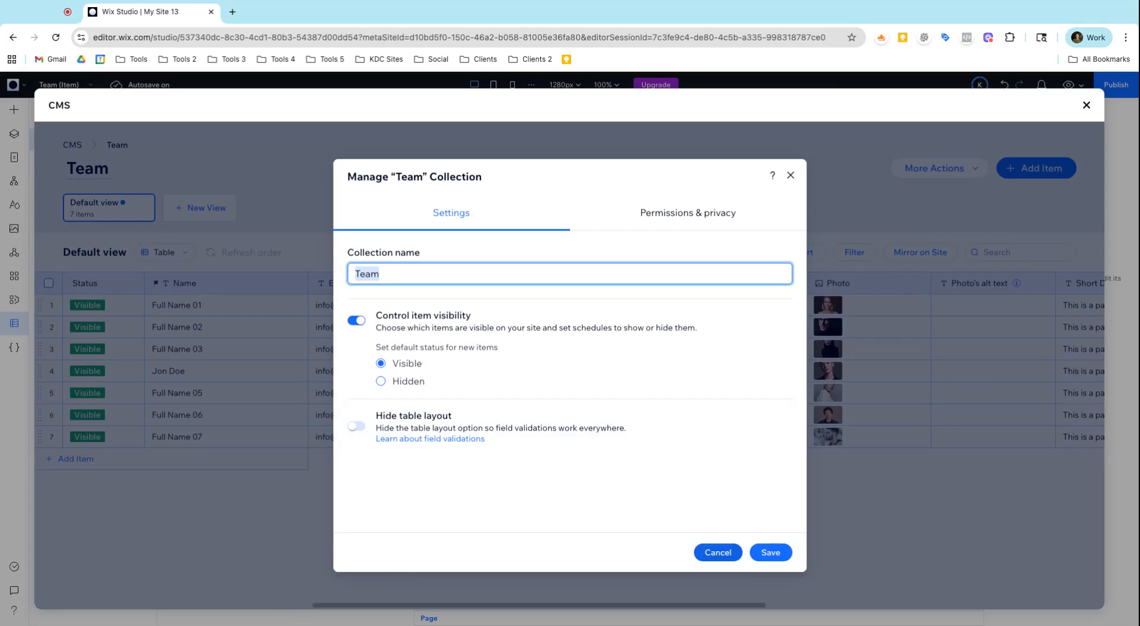
left_click(718, 552)
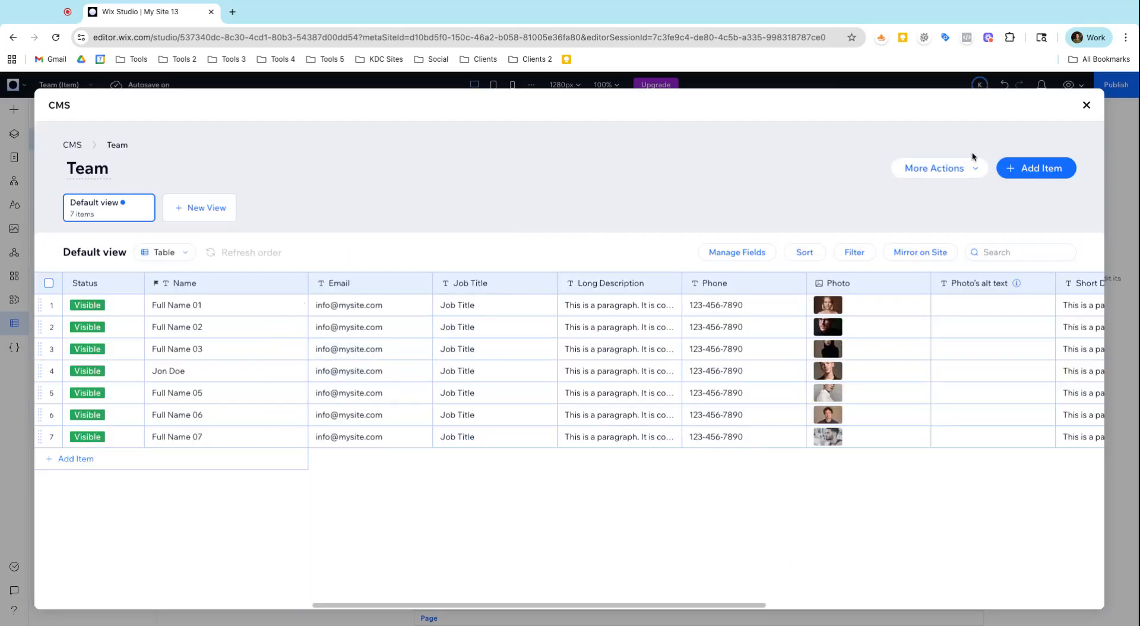
left_click(1085, 107)
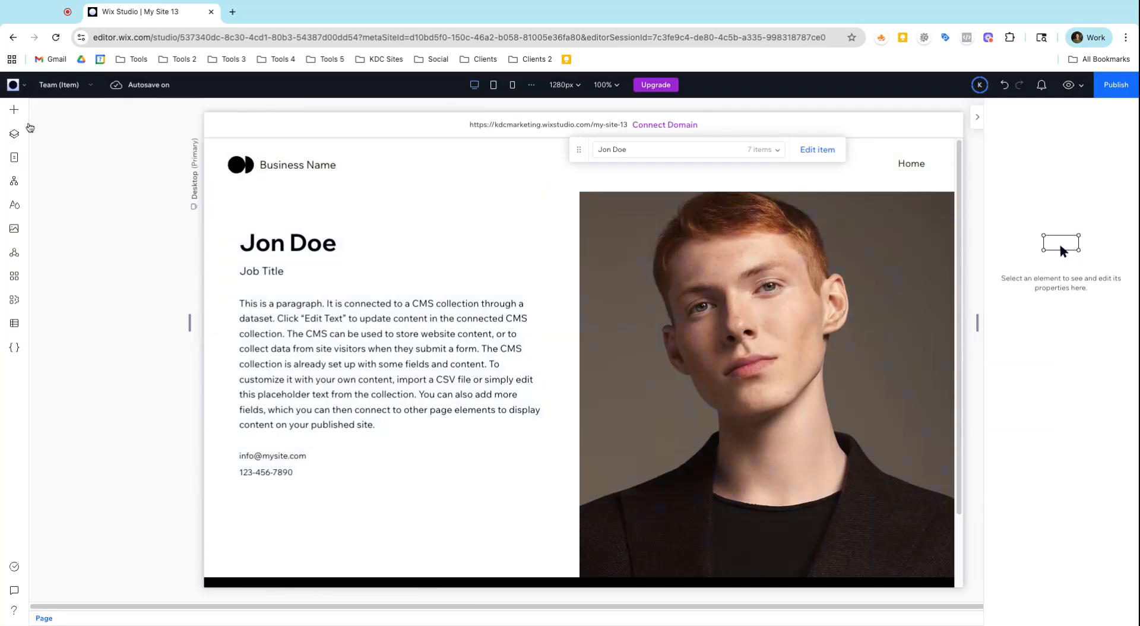
- Open the Home page for editing and select the image in the middle card of the three-card repeater
left_click(59, 86)
left_click(59, 111)
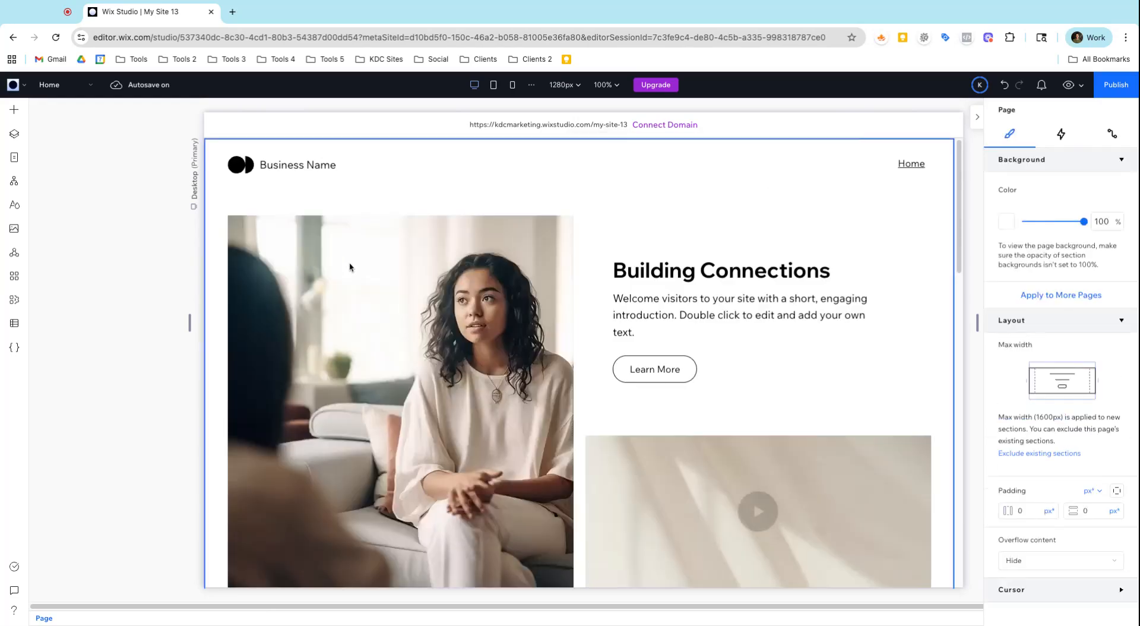
scroll(430, 303, "down", 10)
scroll(431, 303, "down", 3)
left_click(450, 319)
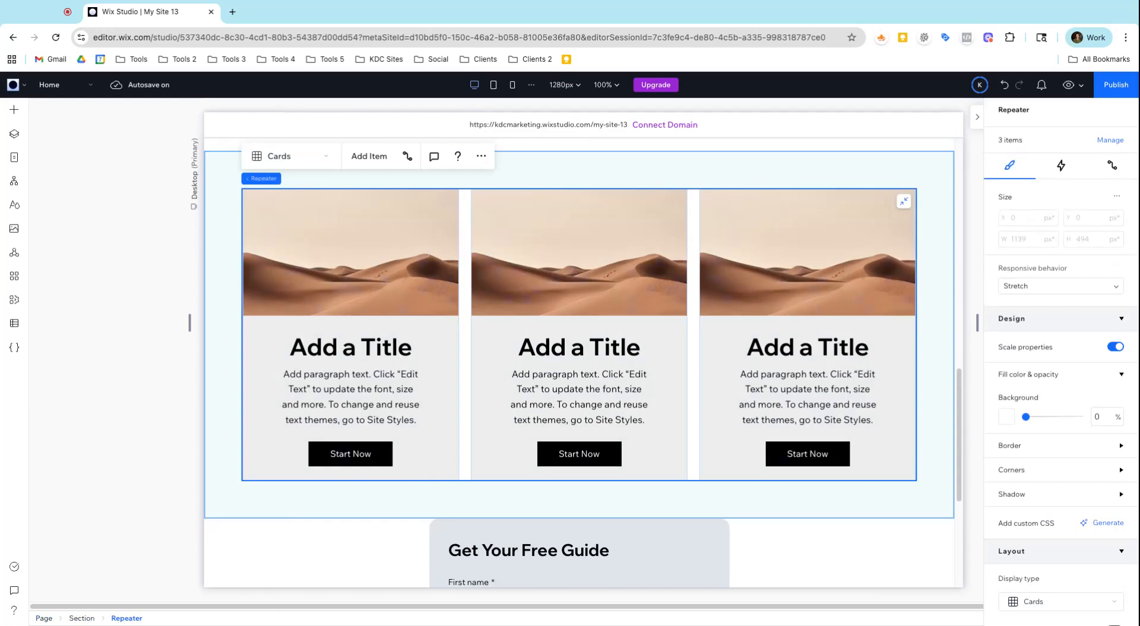
left_click(909, 237)
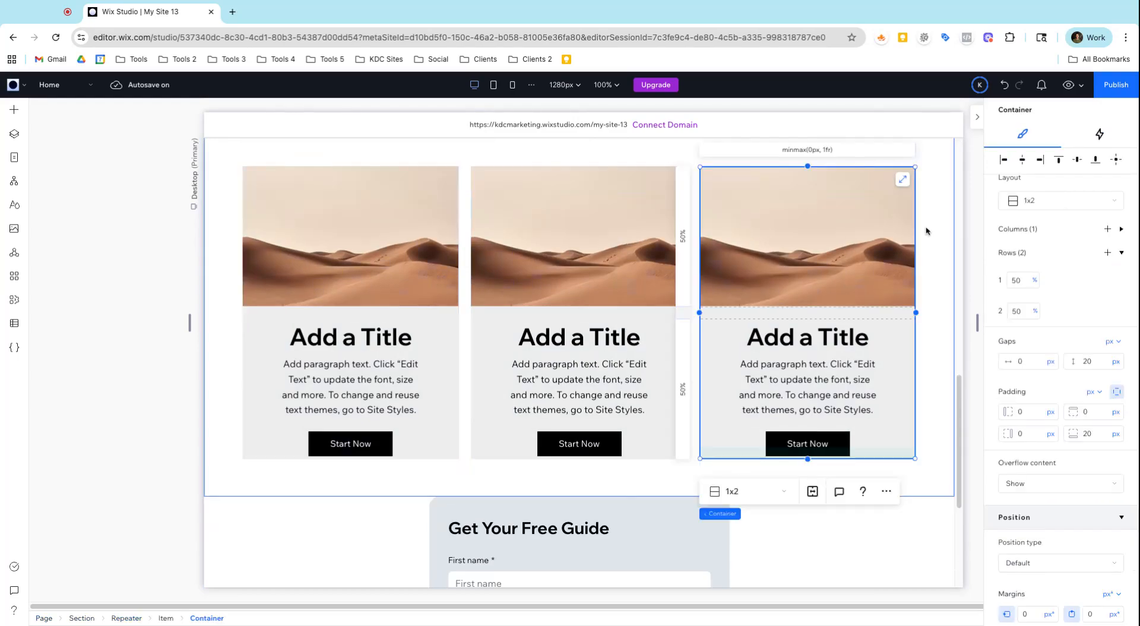
left_click(636, 224)
left_click(618, 229)
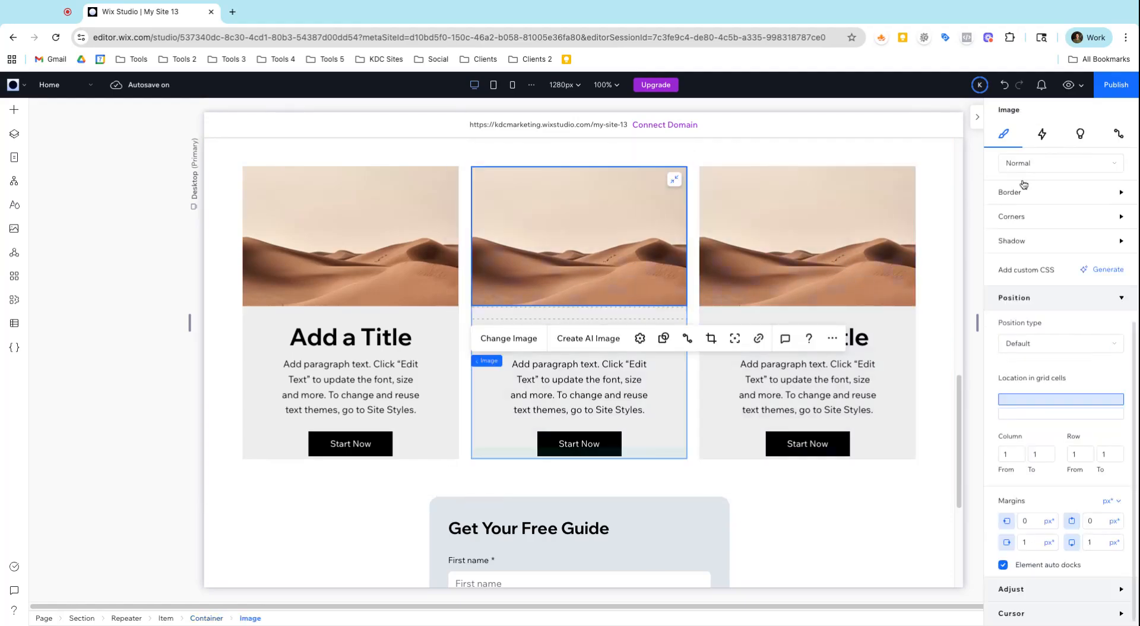
- Create a dataset named Featured Team Members Dataset for the selected image, using the Team collection
left_click(1119, 134)
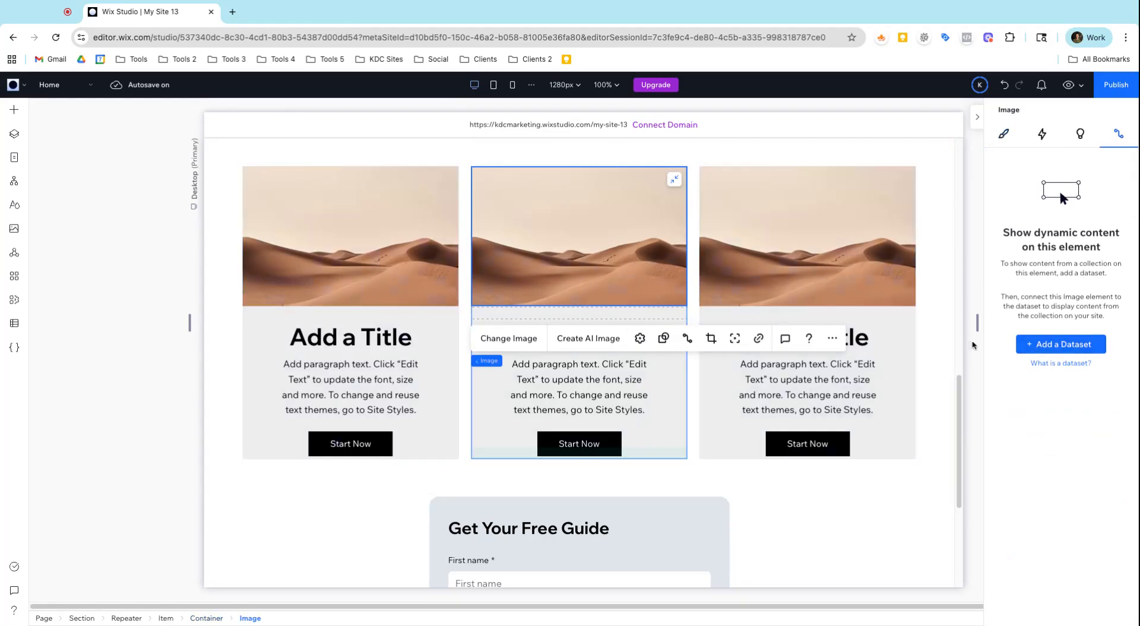
left_click(1031, 345)
left_click(570, 345)
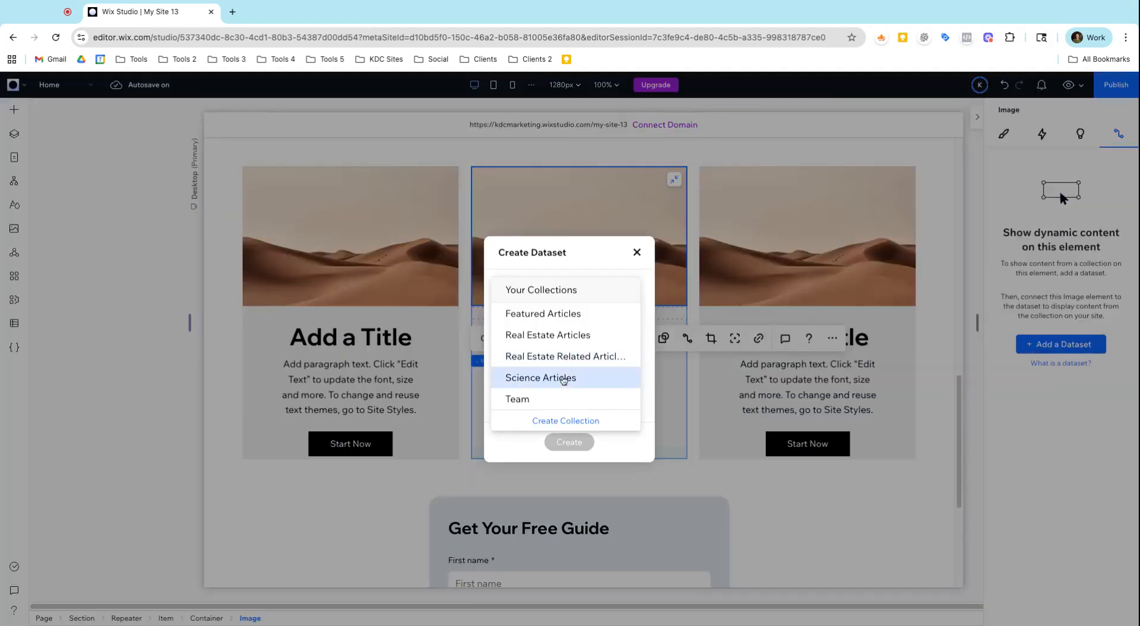
left_click(540, 399)
triple_click(538, 402)
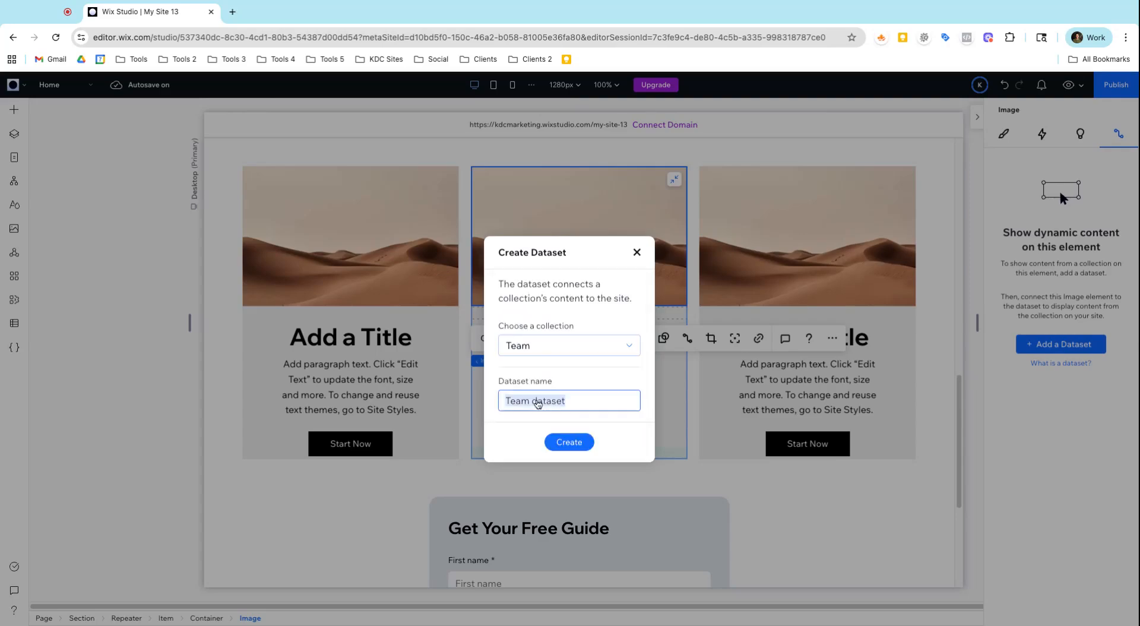
type("Featu")
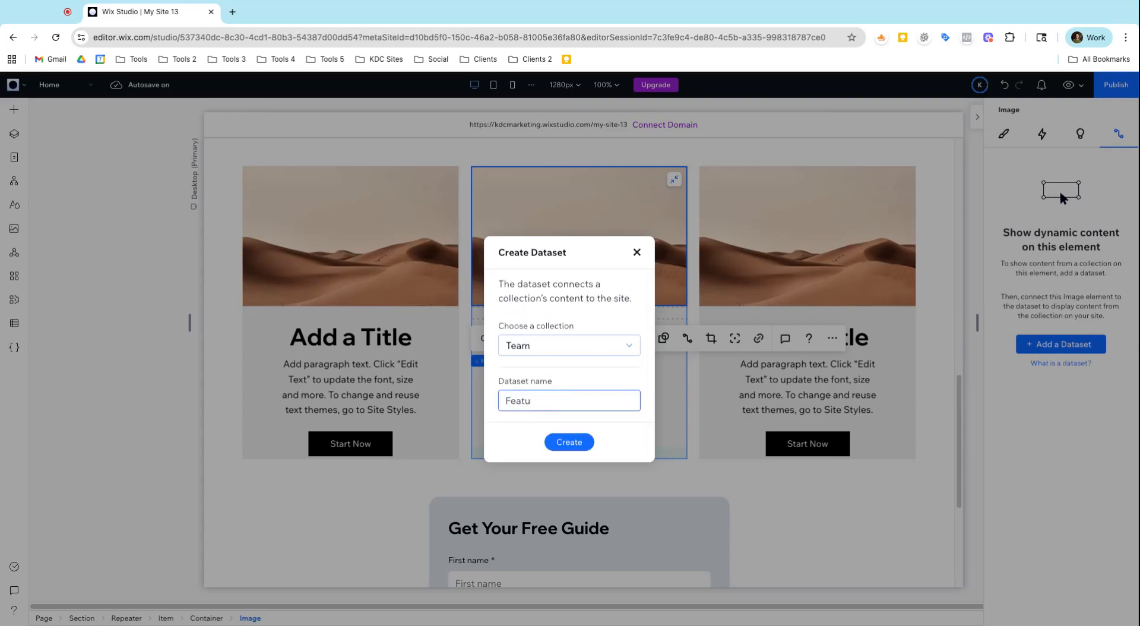
type("red Team Members Dataset")
key("Return")
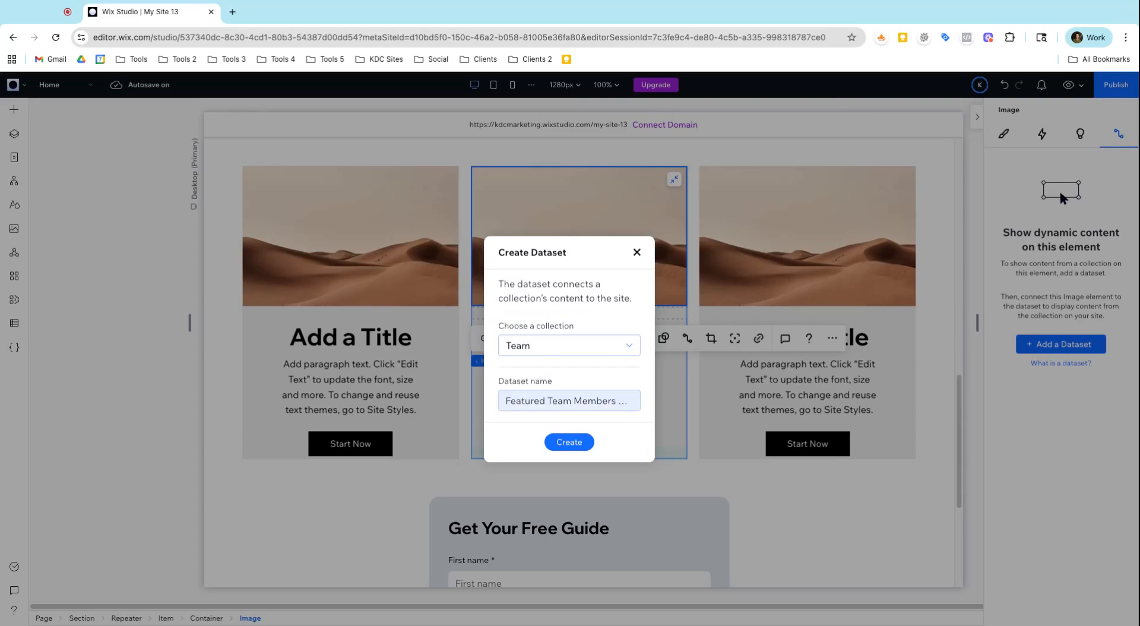
left_click(568, 442)
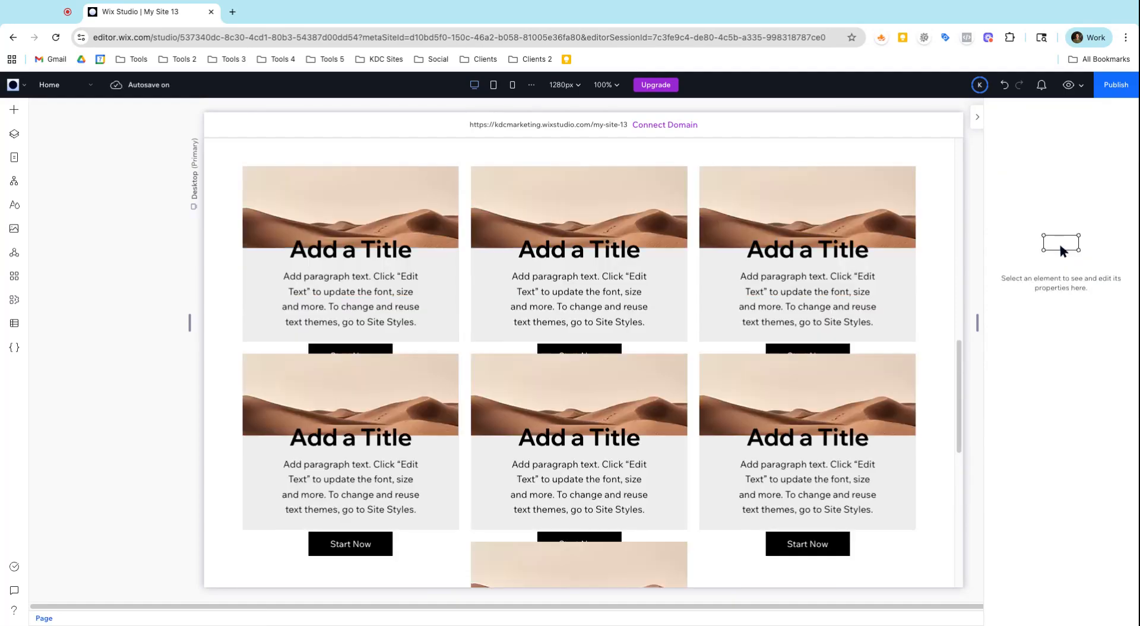
- Increase the height of the repeater's first item to about 527 px
left_click(523, 321)
left_click(523, 322)
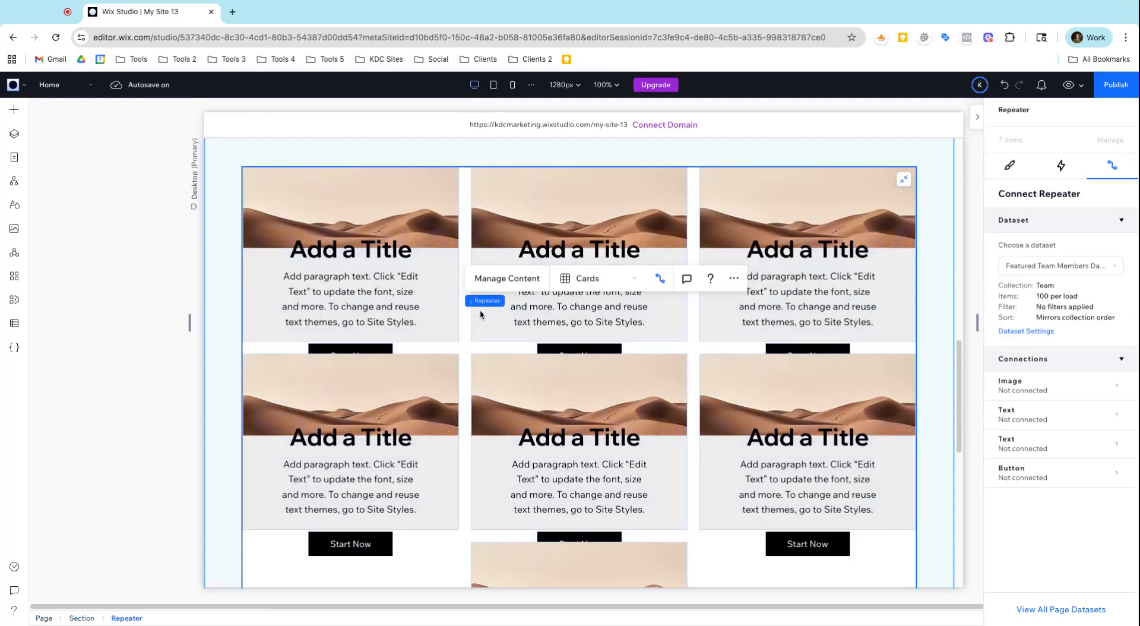
left_click(15, 134)
left_click(73, 284)
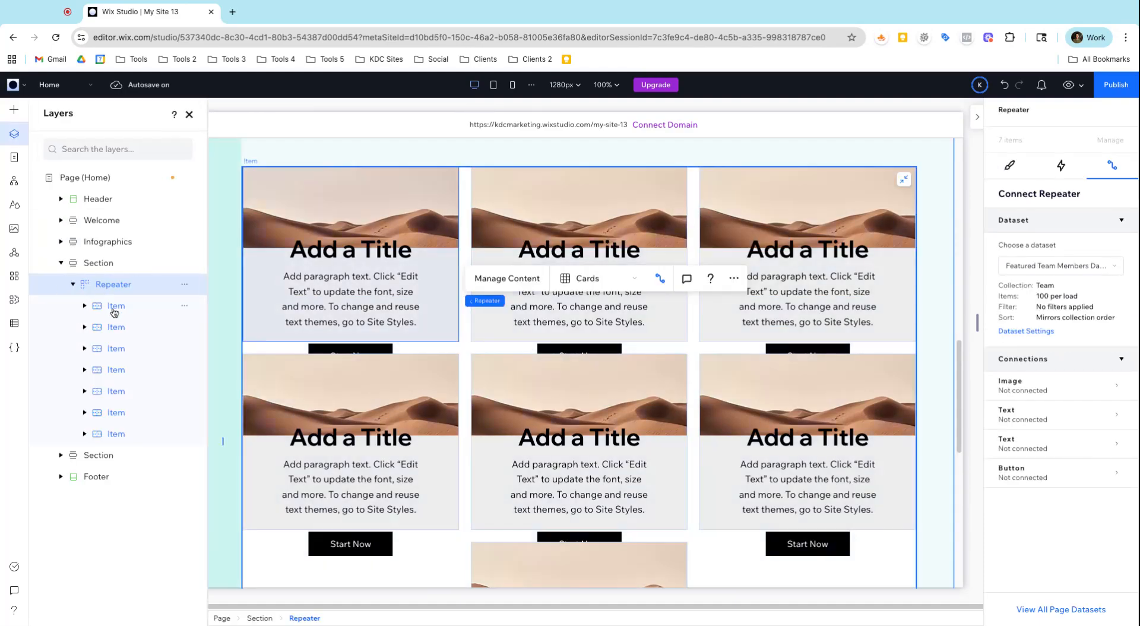
left_click(113, 308)
left_click_drag(274, 341, 285, 478)
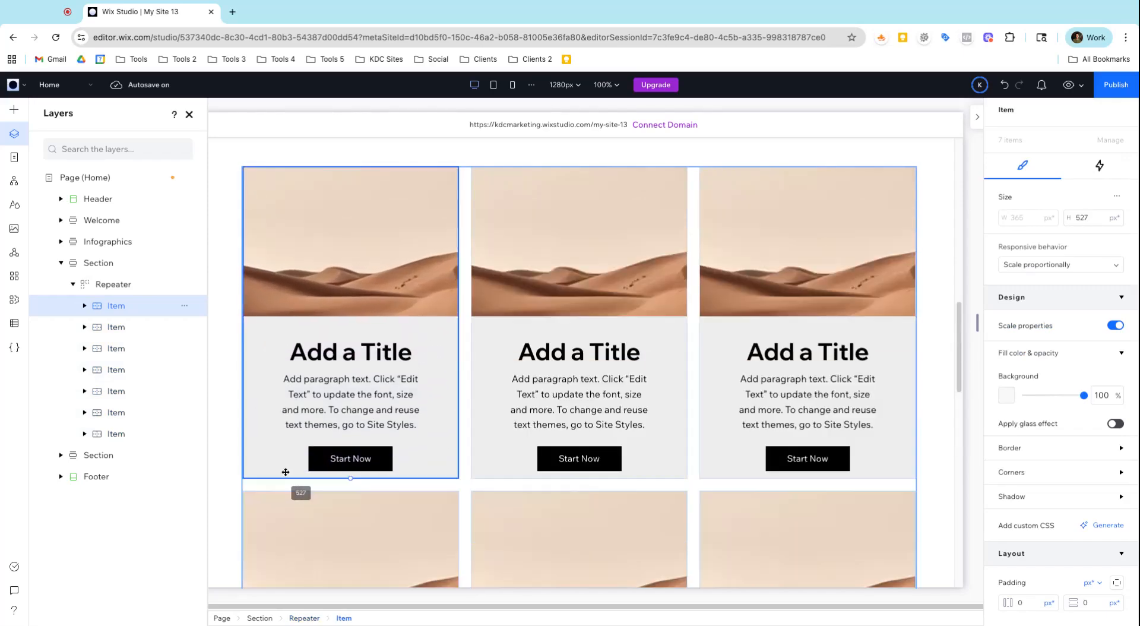
- Connect the repeater card's title text to the Name field of the Featured Team Members Dataset
left_click(334, 388)
left_click(339, 364)
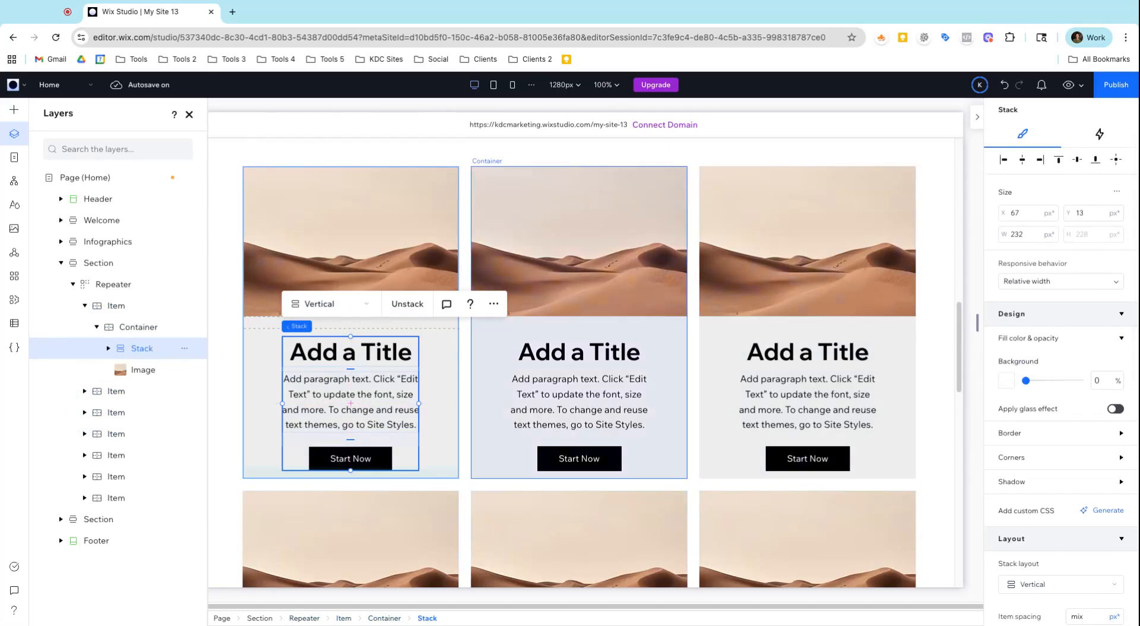
scroll(519, 402, "down", 4)
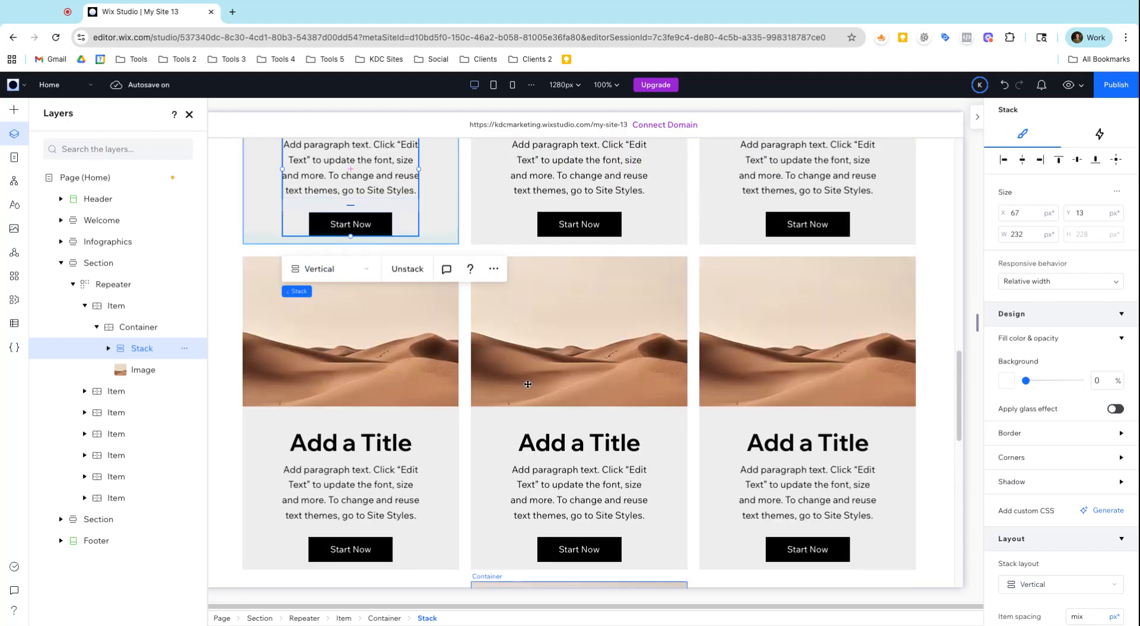
scroll(524, 382, "up", 4)
left_click(408, 369)
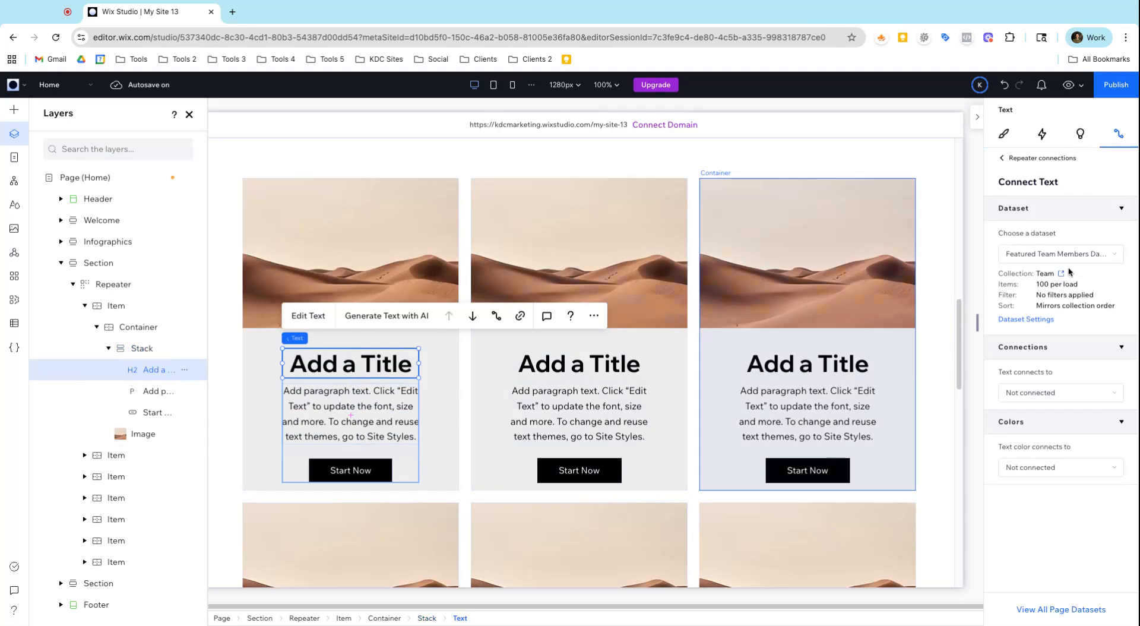
left_click(1039, 397)
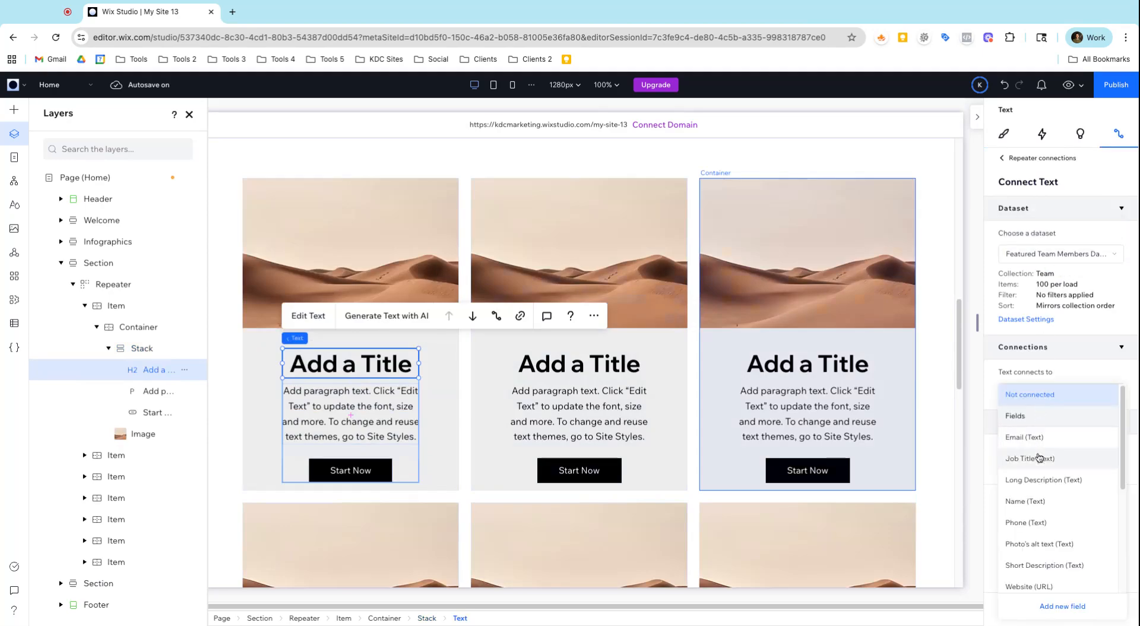
left_click(1040, 509)
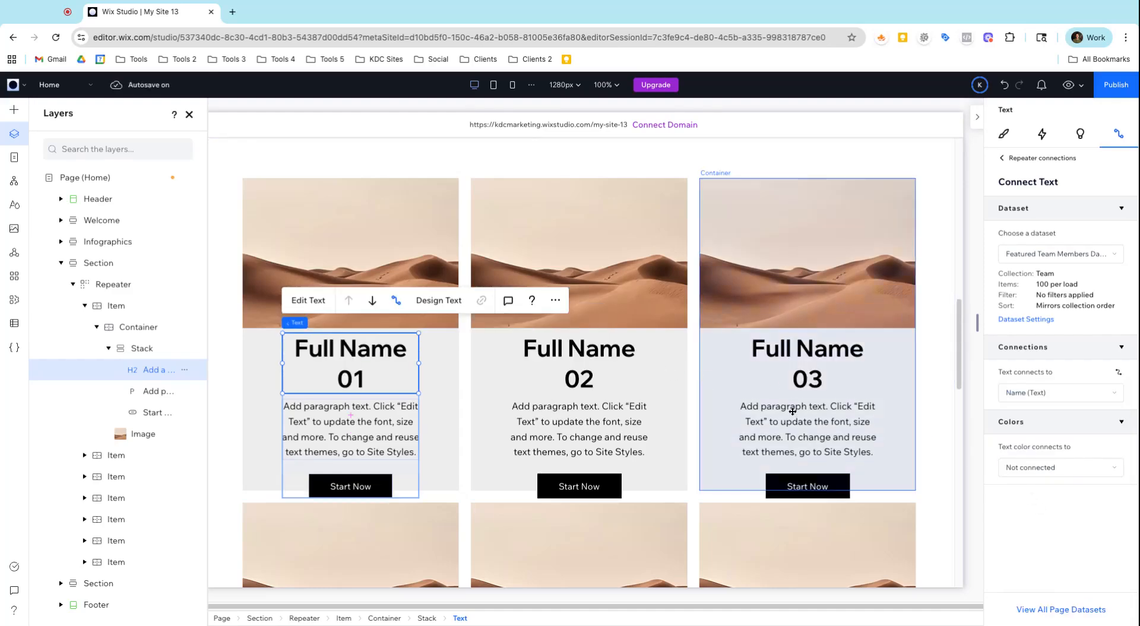
- Connect the repeater card's paragraph text to the Job Title field
left_click(766, 414)
left_click(756, 414)
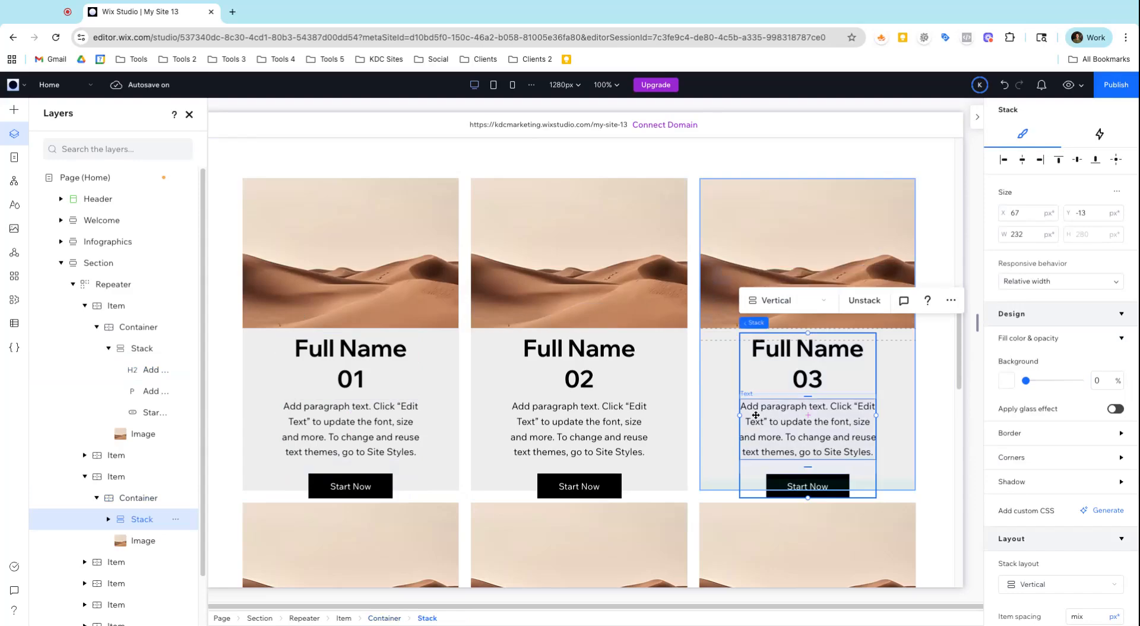
left_click(755, 415)
left_click(1037, 396)
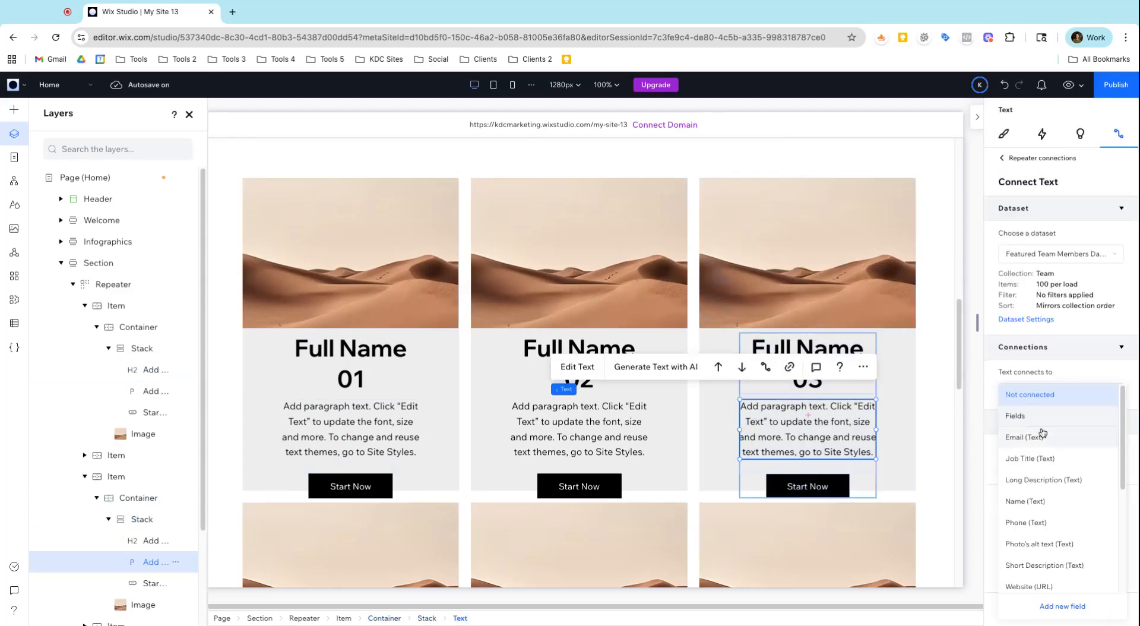
left_click(1031, 457)
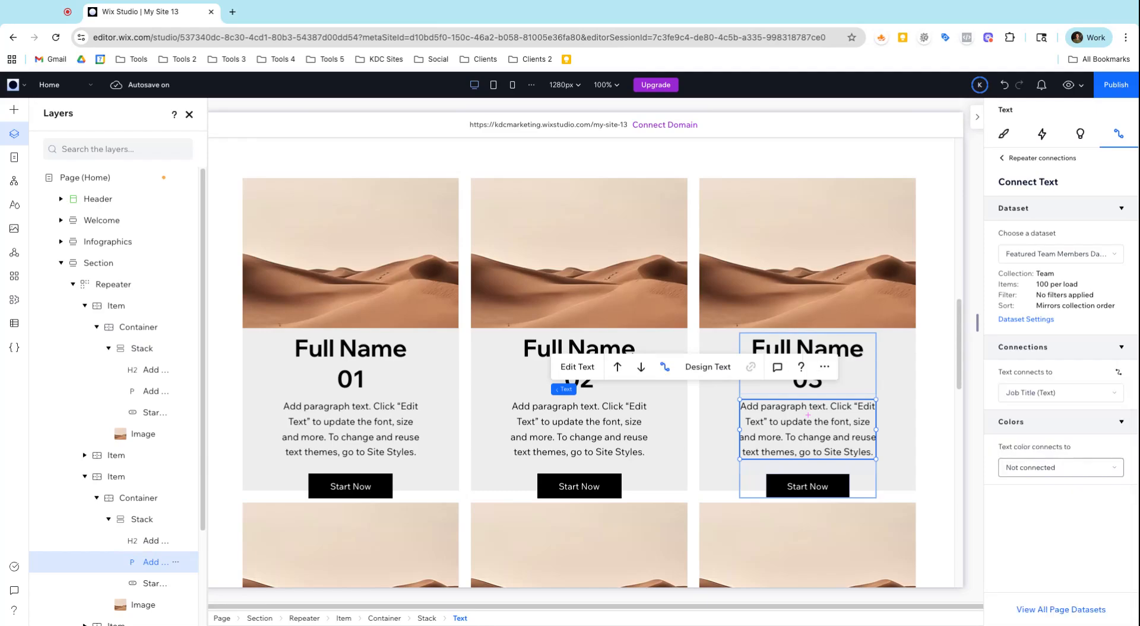
- Change the text of the repeater card's Start Now button to View Profile
left_click(811, 458)
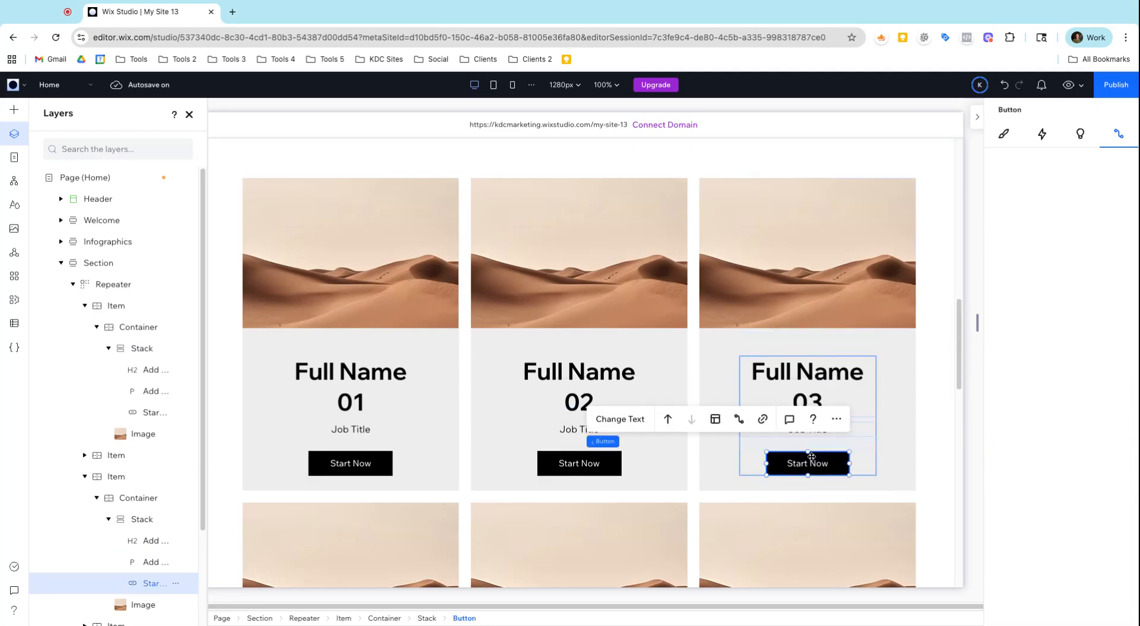
left_click(620, 419)
type("View Profile")
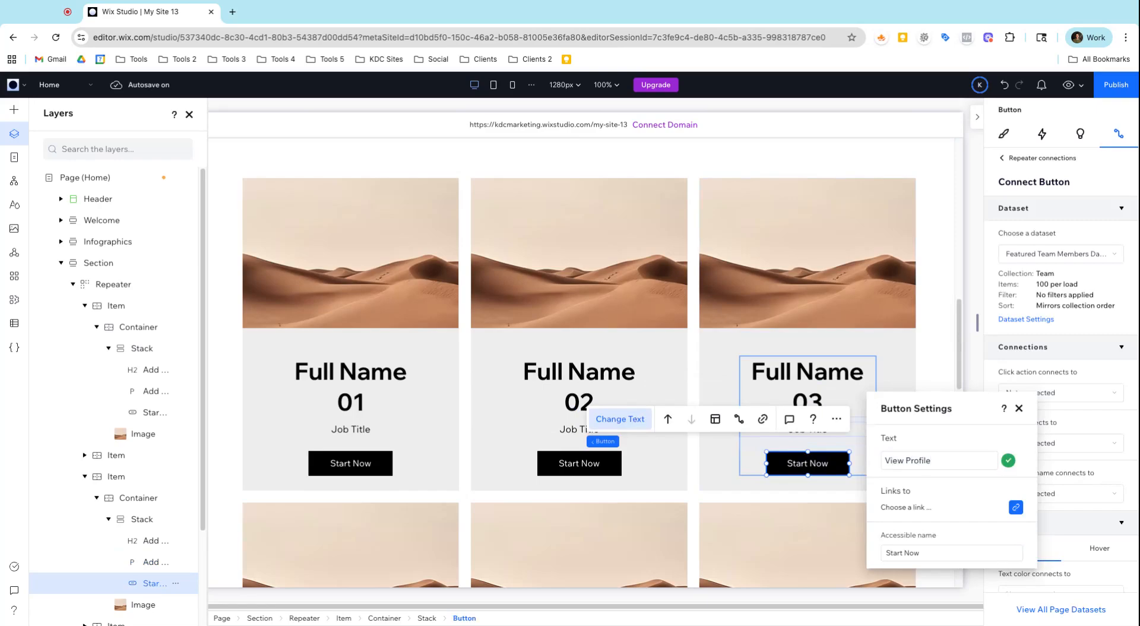
- Apply the Heading 4 style to the repeater card's title text
left_click(808, 380)
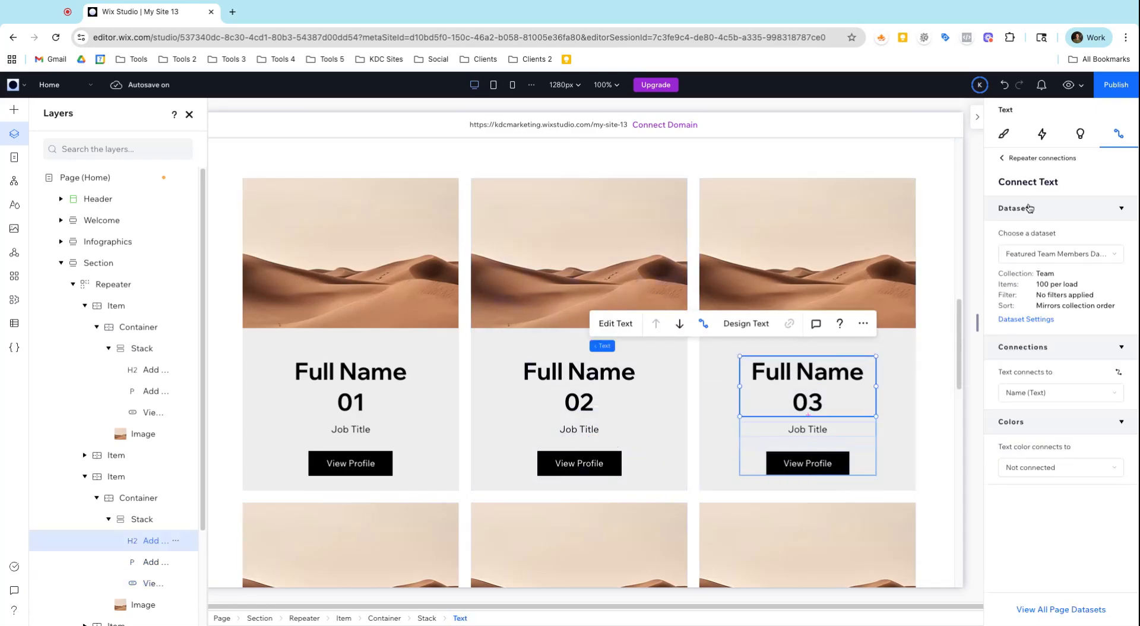
left_click(1004, 130)
left_click(1040, 338)
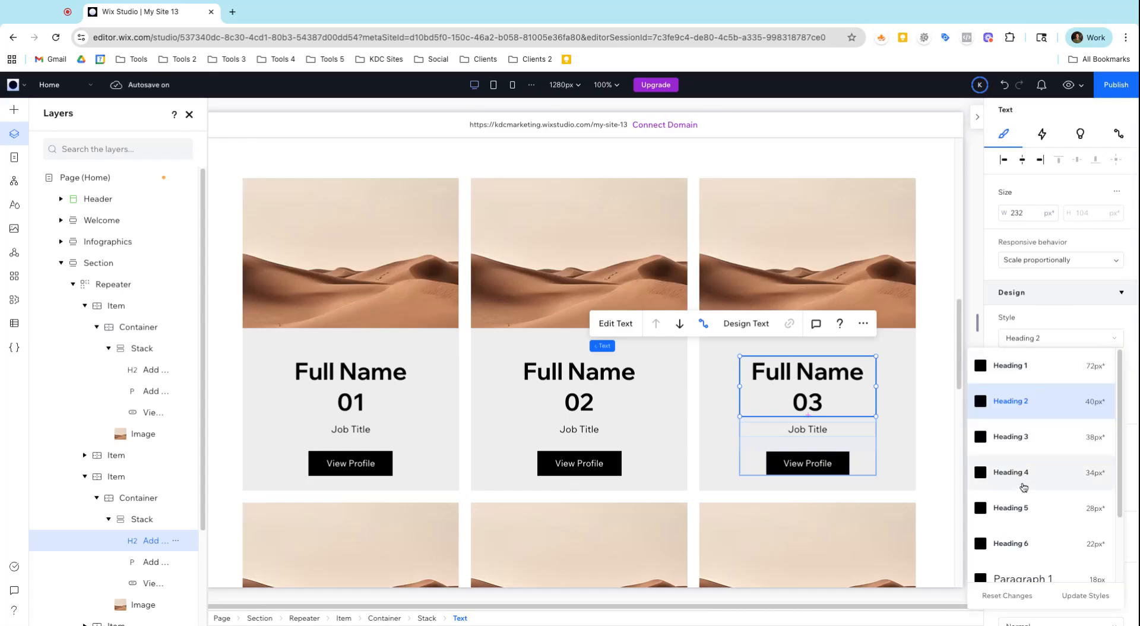
left_click(1011, 474)
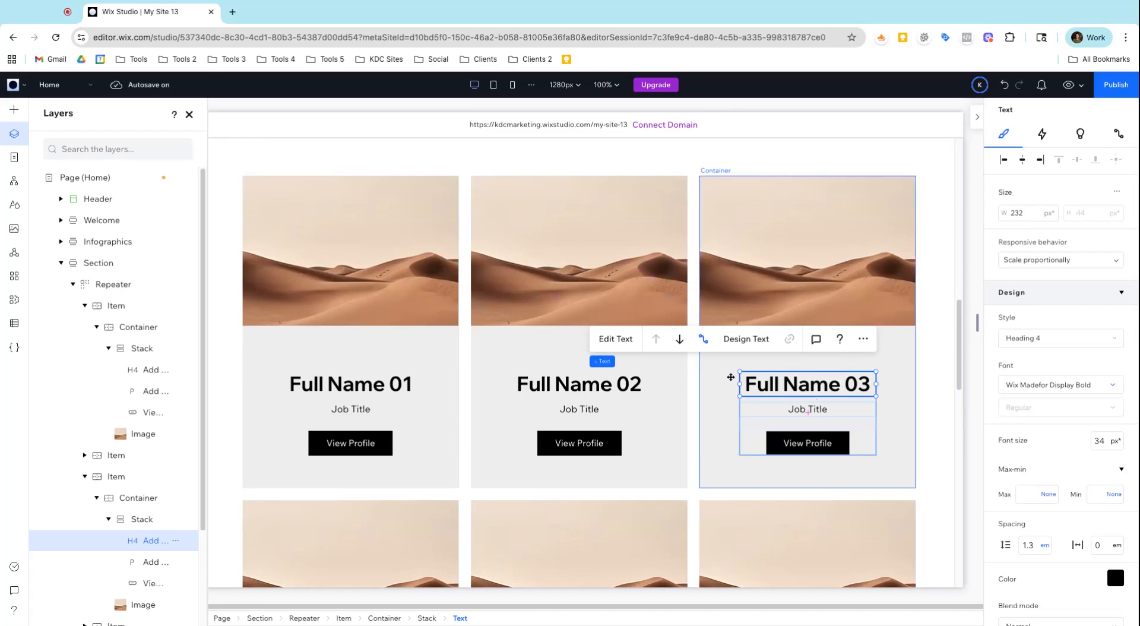
left_click(735, 379)
left_click(753, 424)
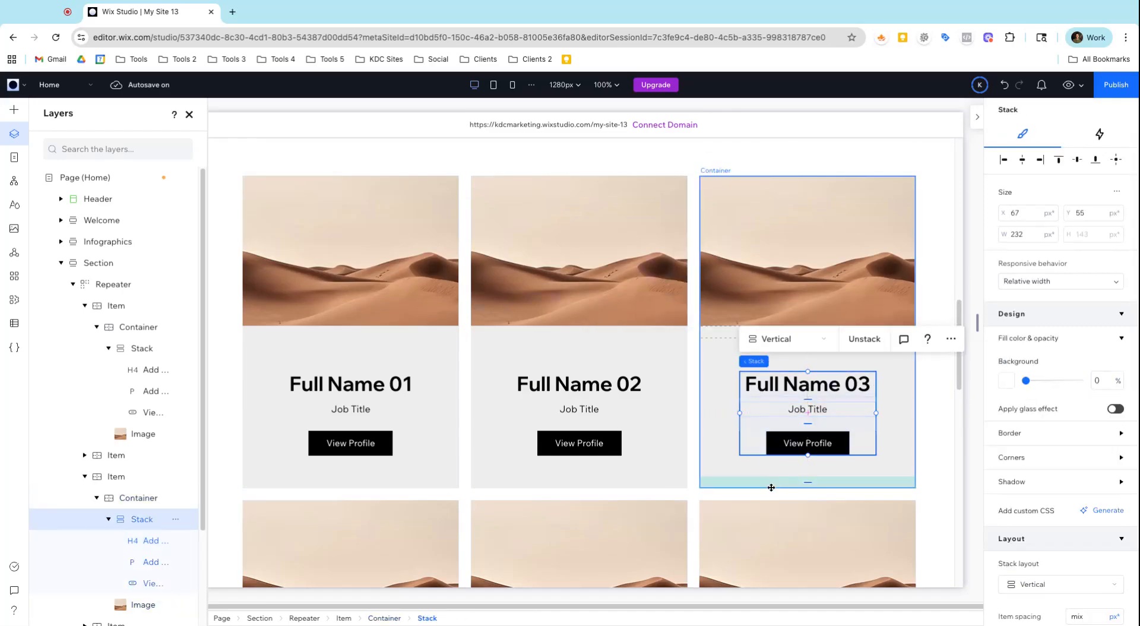
- Connect the repeater card image's source to the Photo field and its link to the Team (Item) dynamic page
left_click(760, 291)
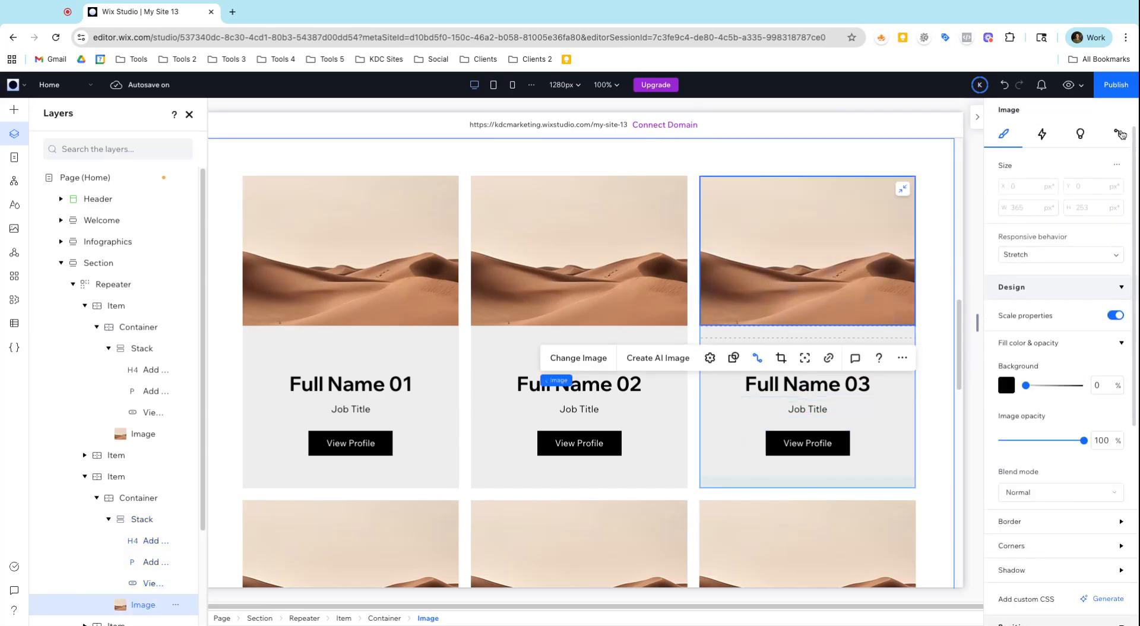
left_click(1119, 134)
left_click(1046, 394)
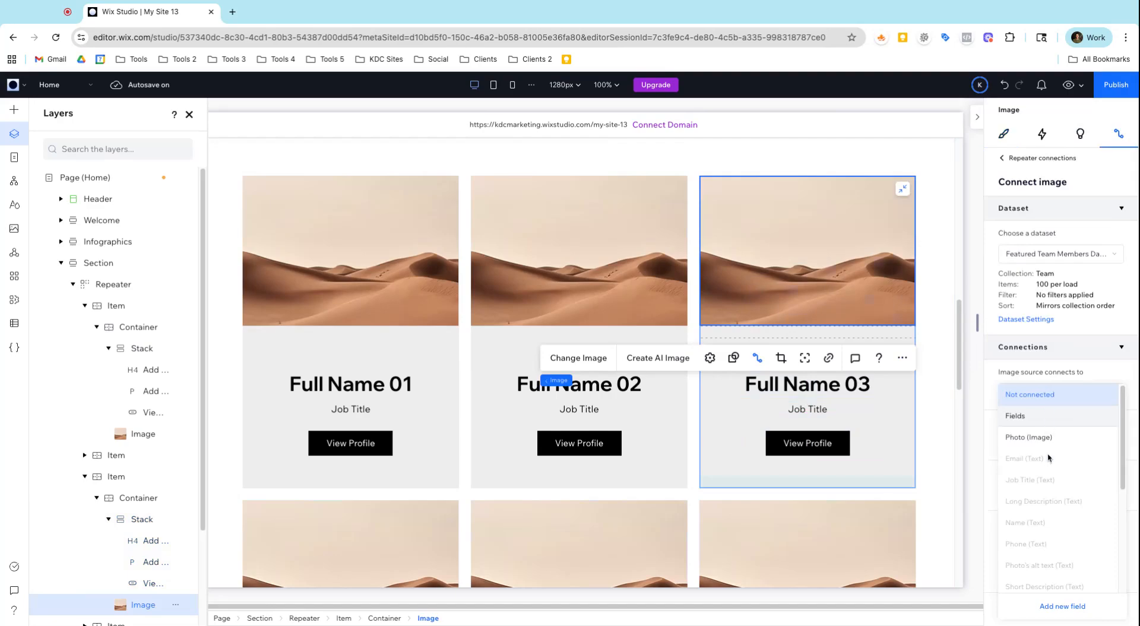
left_click(1033, 437)
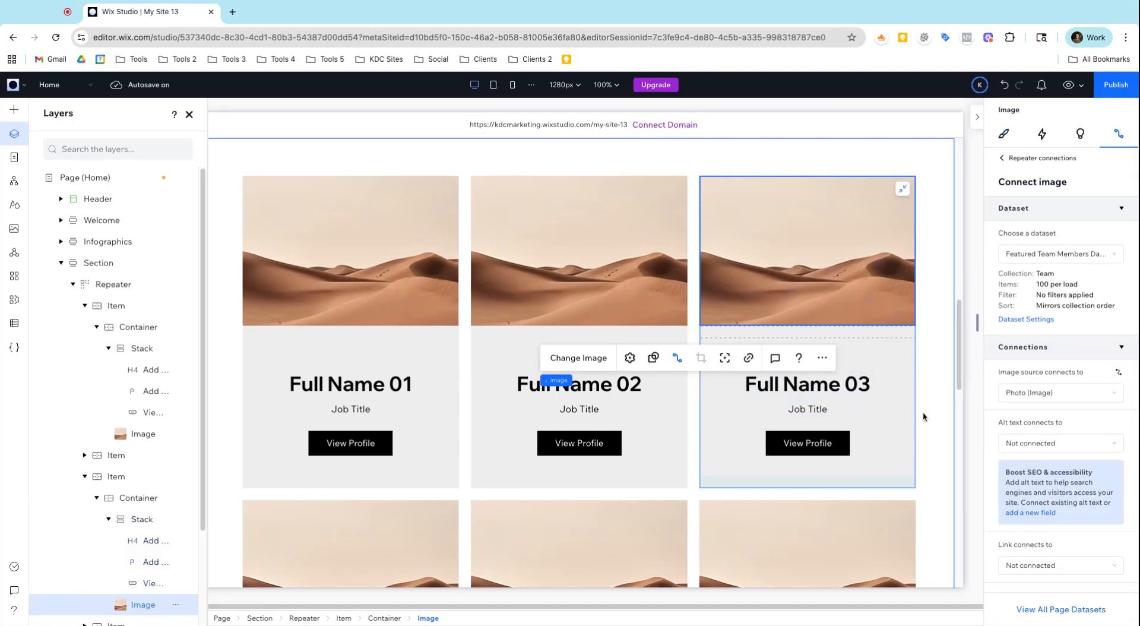
scroll(782, 372, "down", 10)
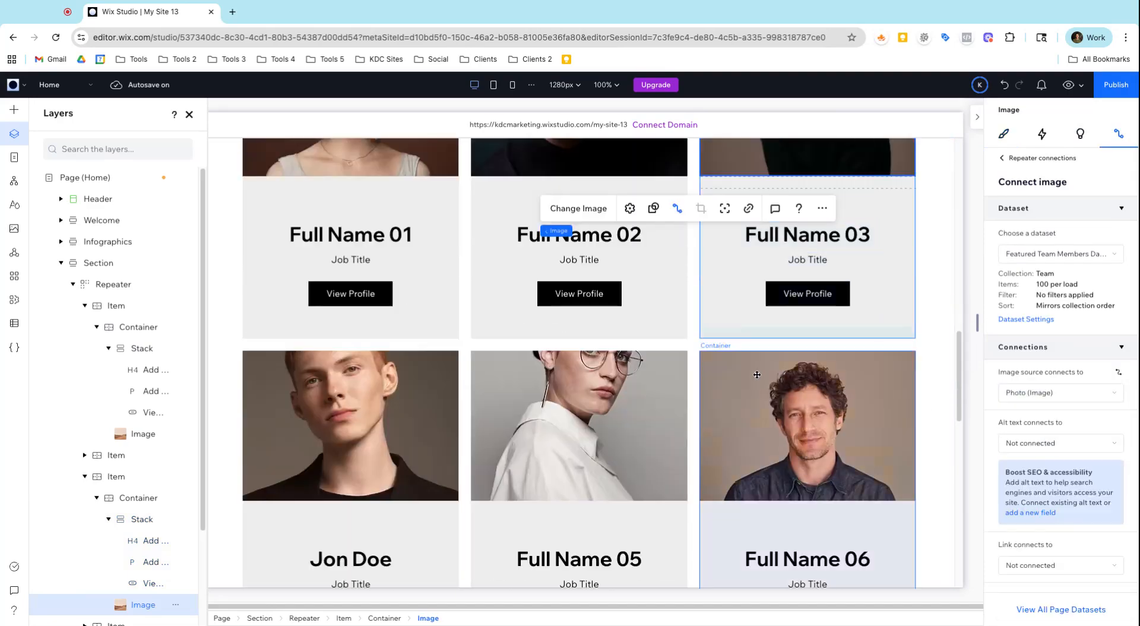
scroll(741, 370, "up", 12)
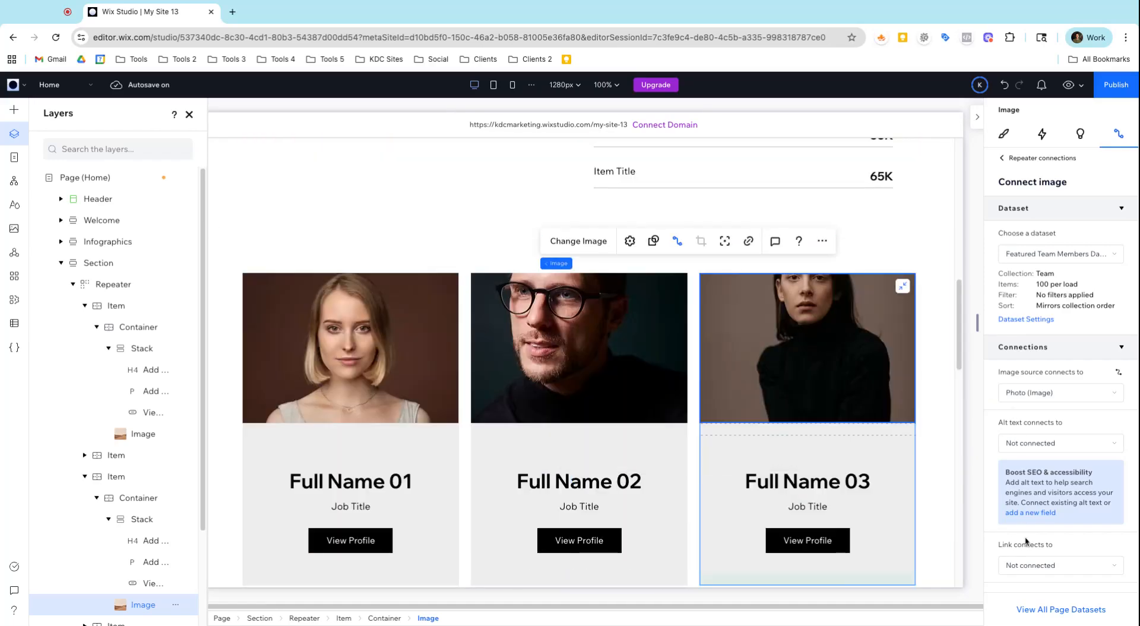
left_click(1032, 565)
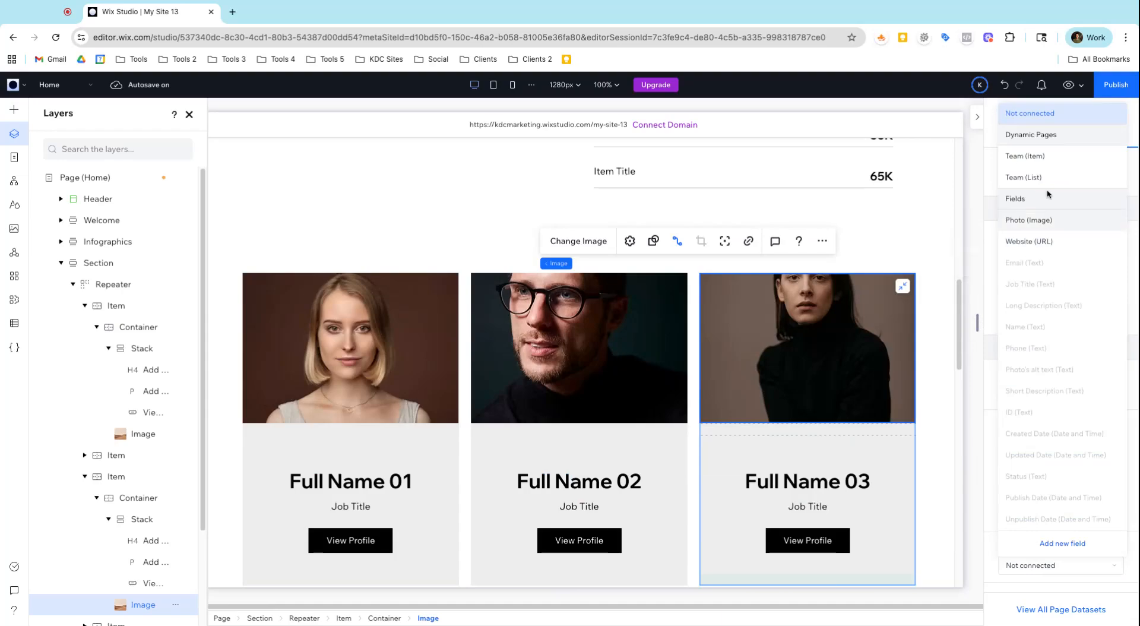
left_click(1040, 158)
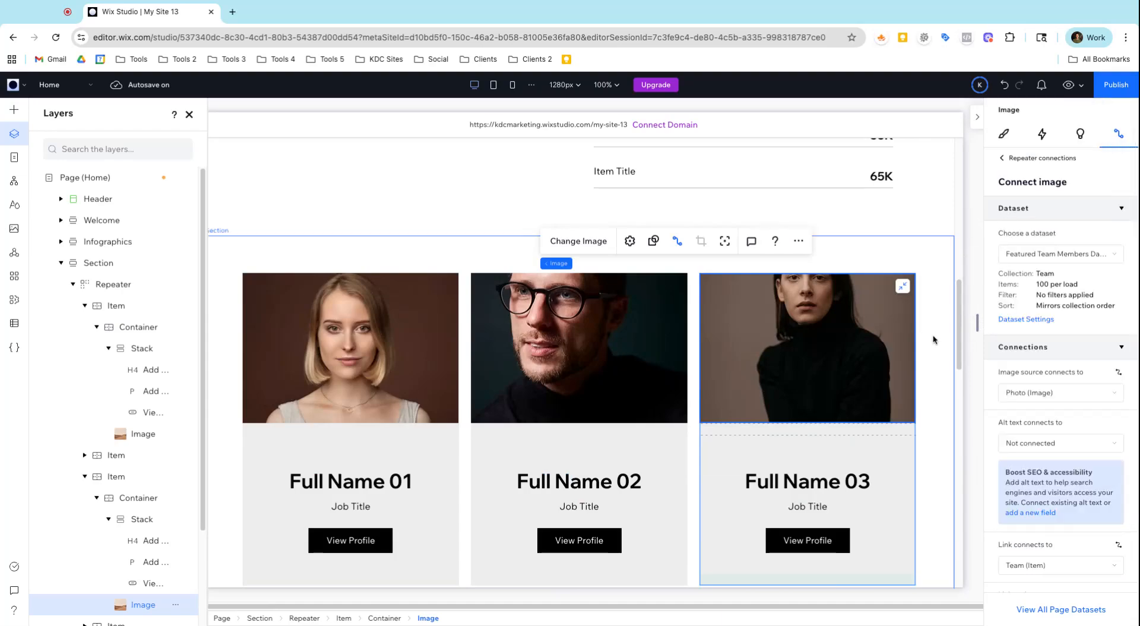
- Connect the View Profile button's click action to the Team (Item) dynamic page
scroll(807, 328, "down", 3)
left_click(807, 327)
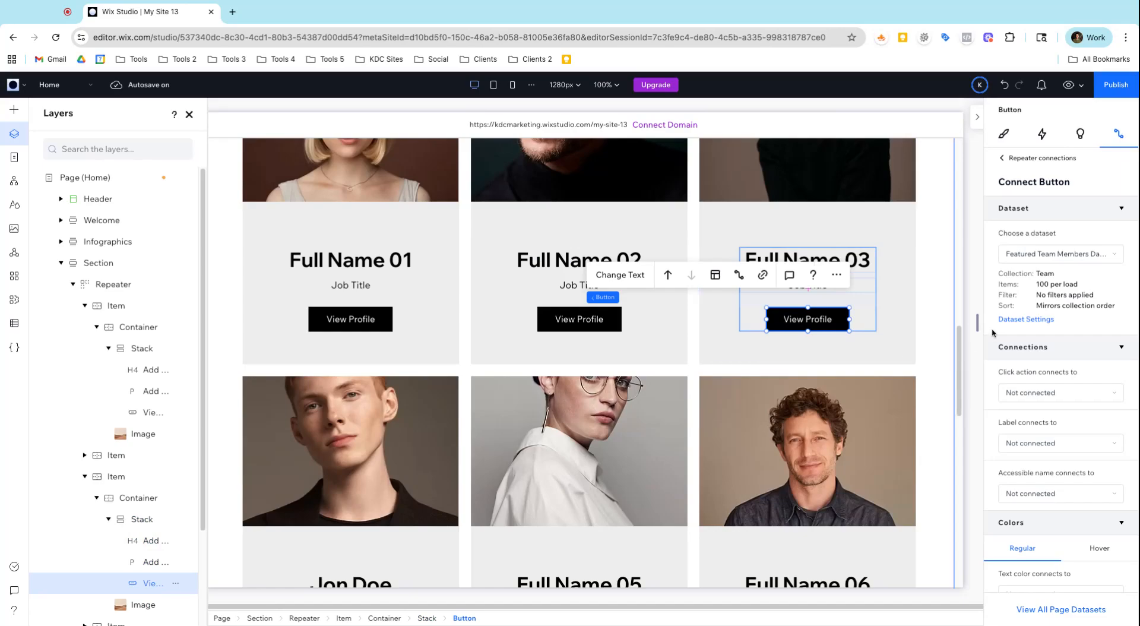
left_click(1052, 394)
left_click(1053, 440)
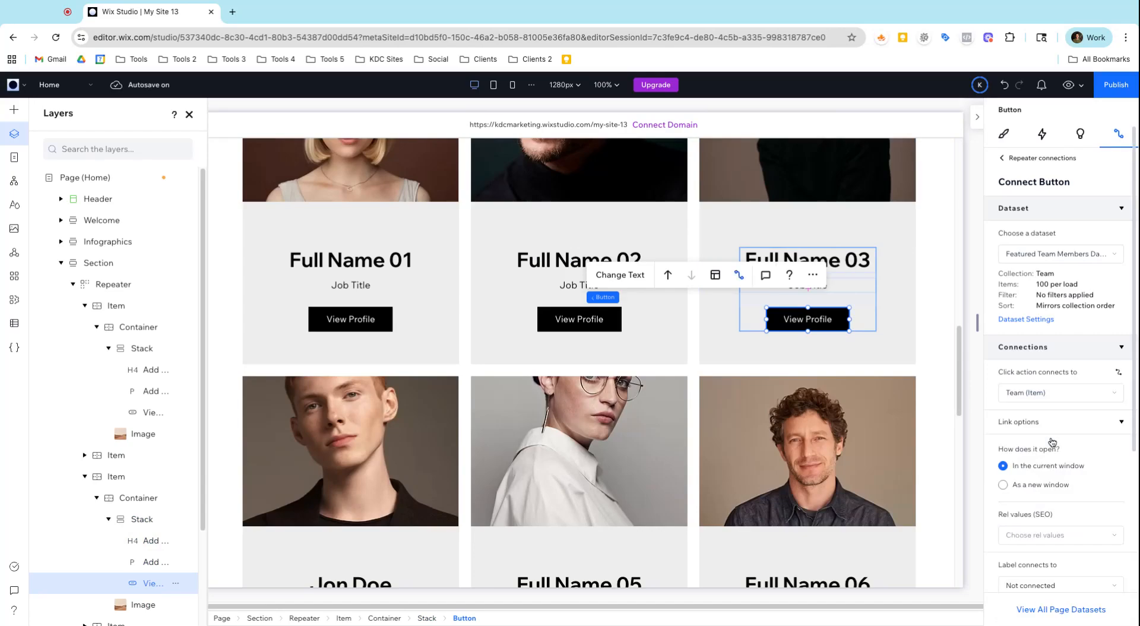
- Preview the Home page and open a team member's profile from the second card's image
scroll(945, 428, "up", 5)
scroll(945, 428, "down", 8)
scroll(944, 423, "down", 2)
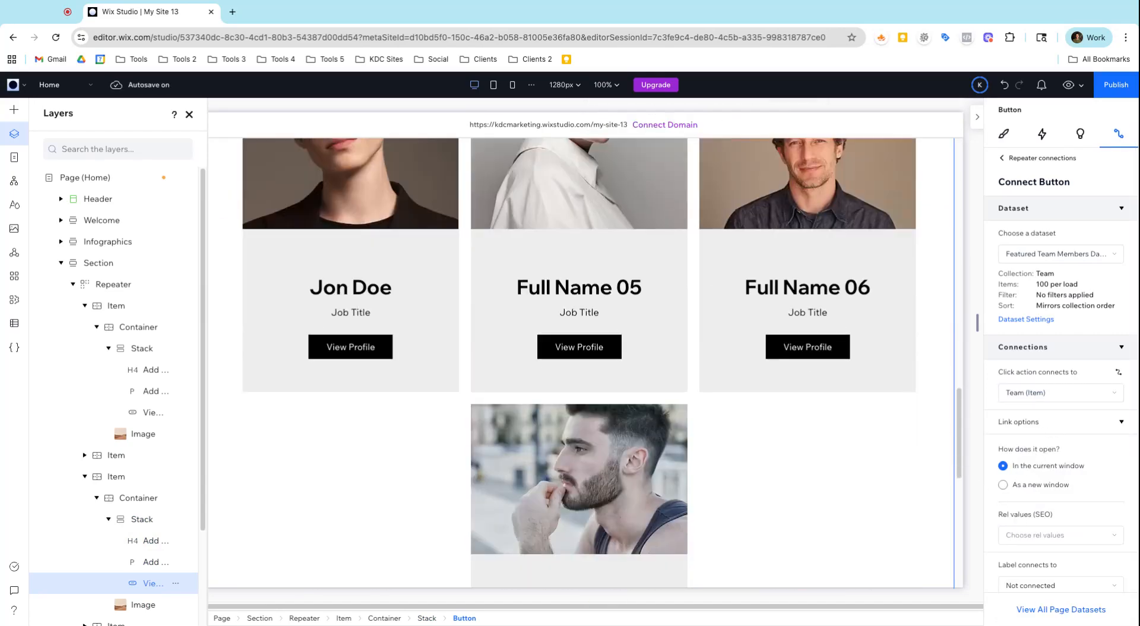
scroll(944, 423, "up", 4)
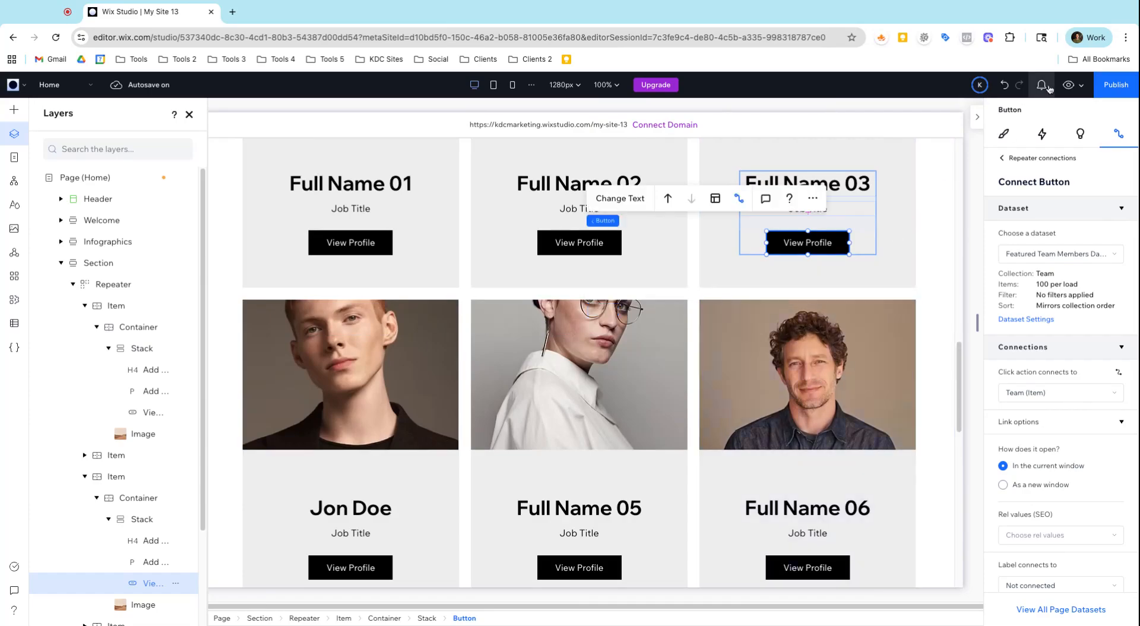
left_click(1068, 84)
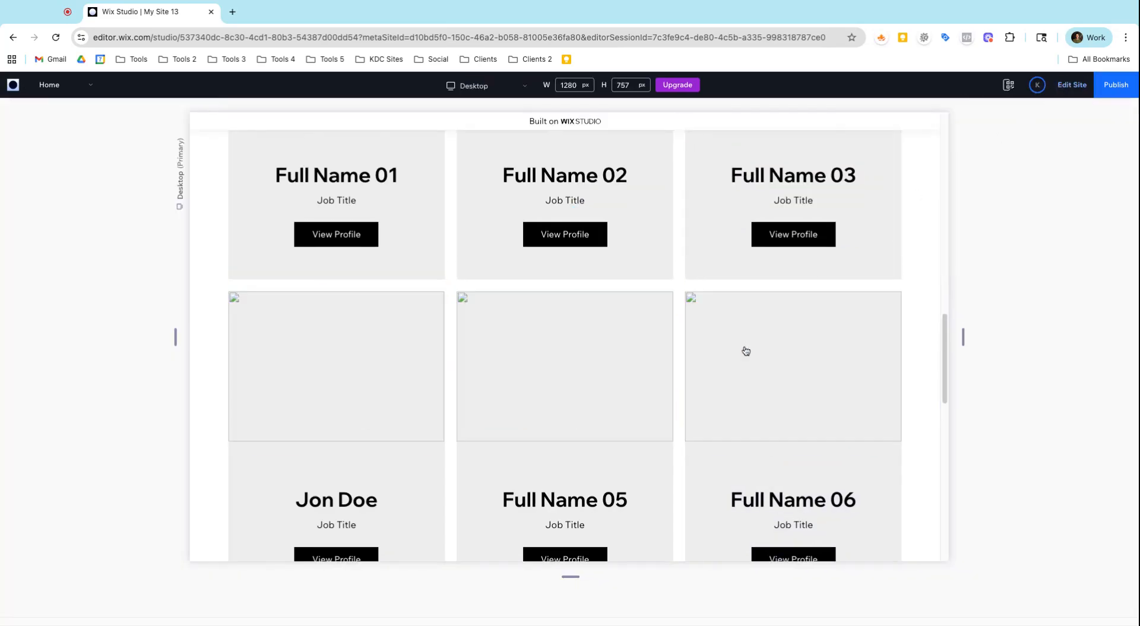
scroll(580, 333, "up", 5)
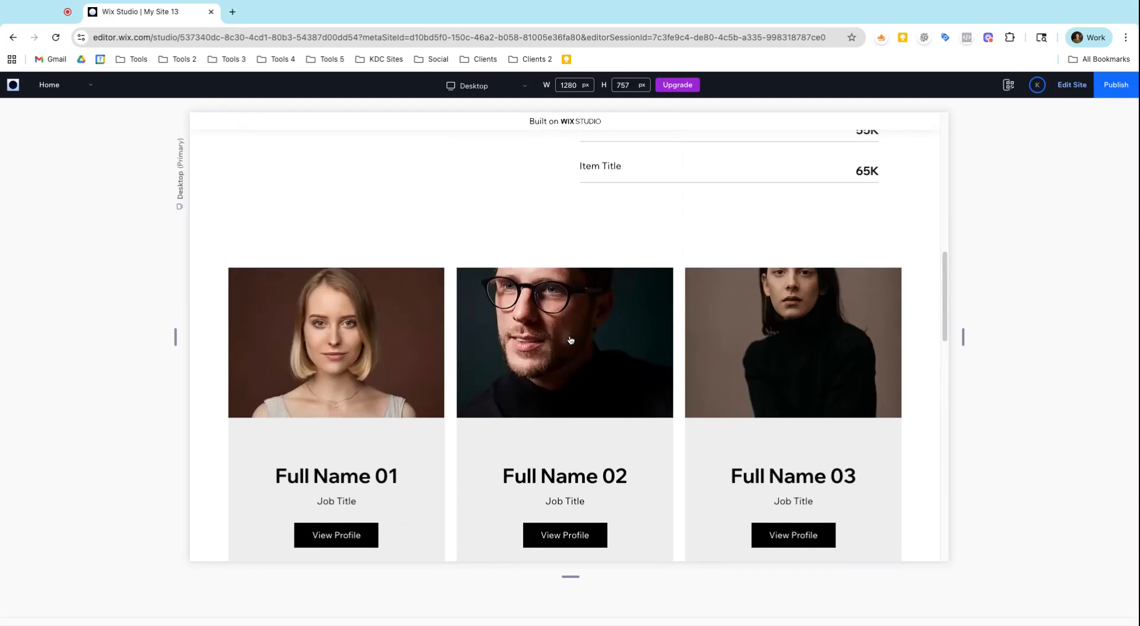
left_click(569, 340)
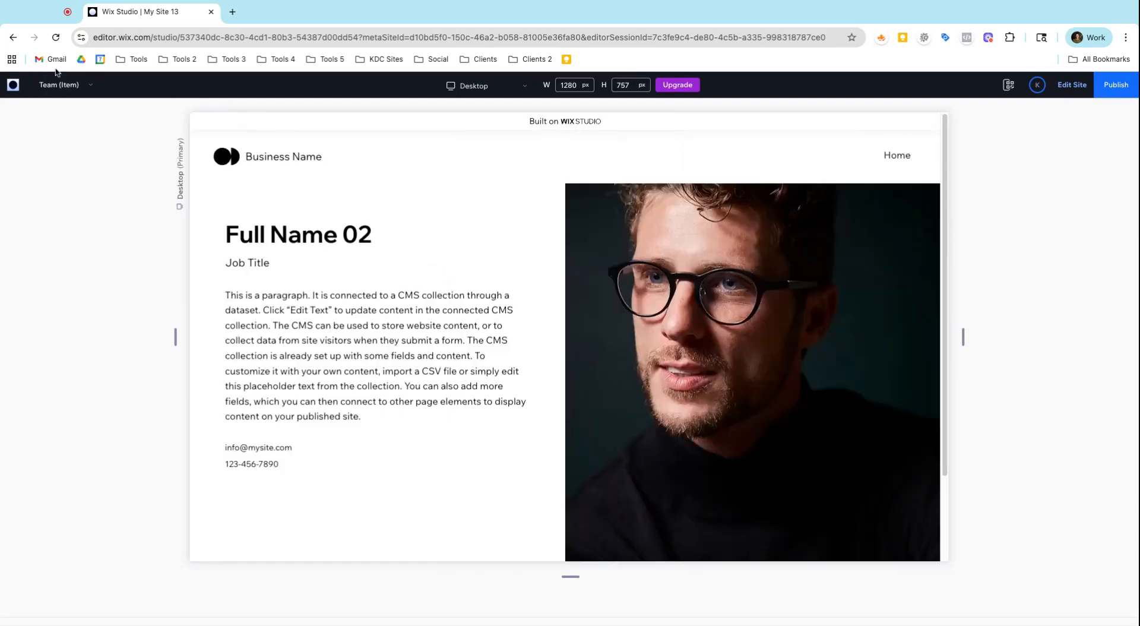
- Return to the Home page in the preview, view the team repeater, and go back to editing the site
left_click(13, 37)
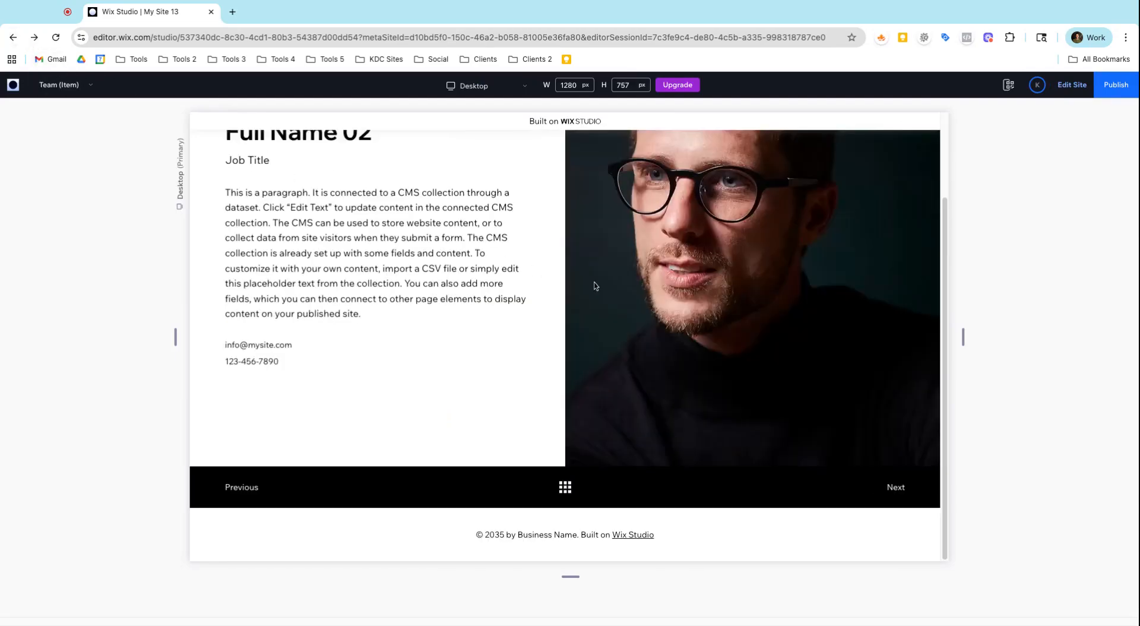
left_click(13, 37)
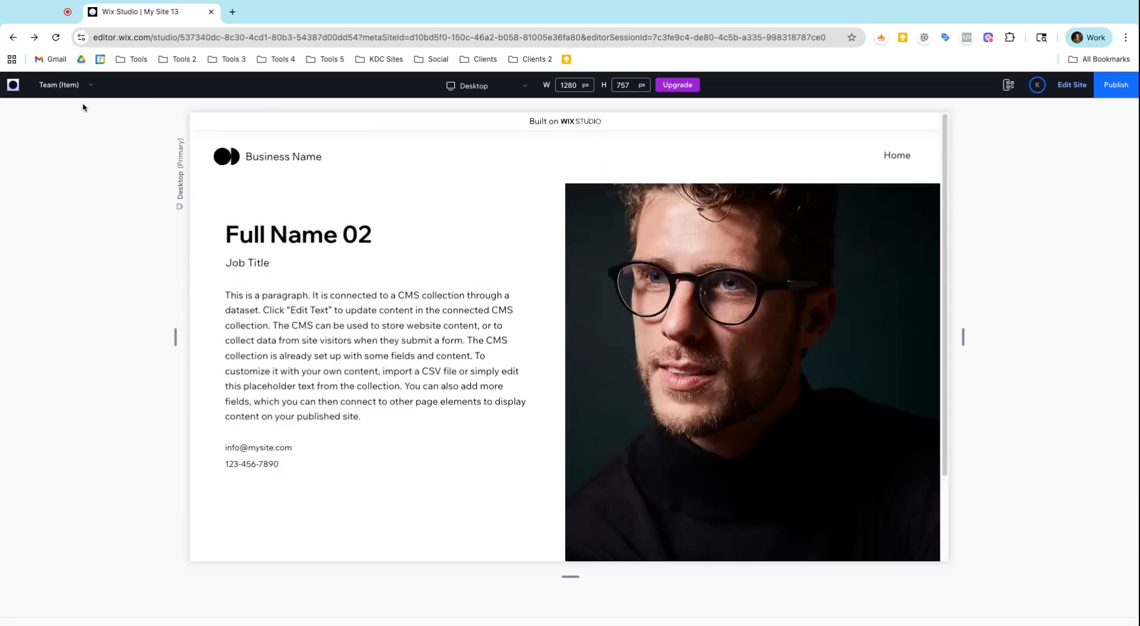
left_click(89, 87)
left_click(67, 114)
scroll(594, 279, "down", 15)
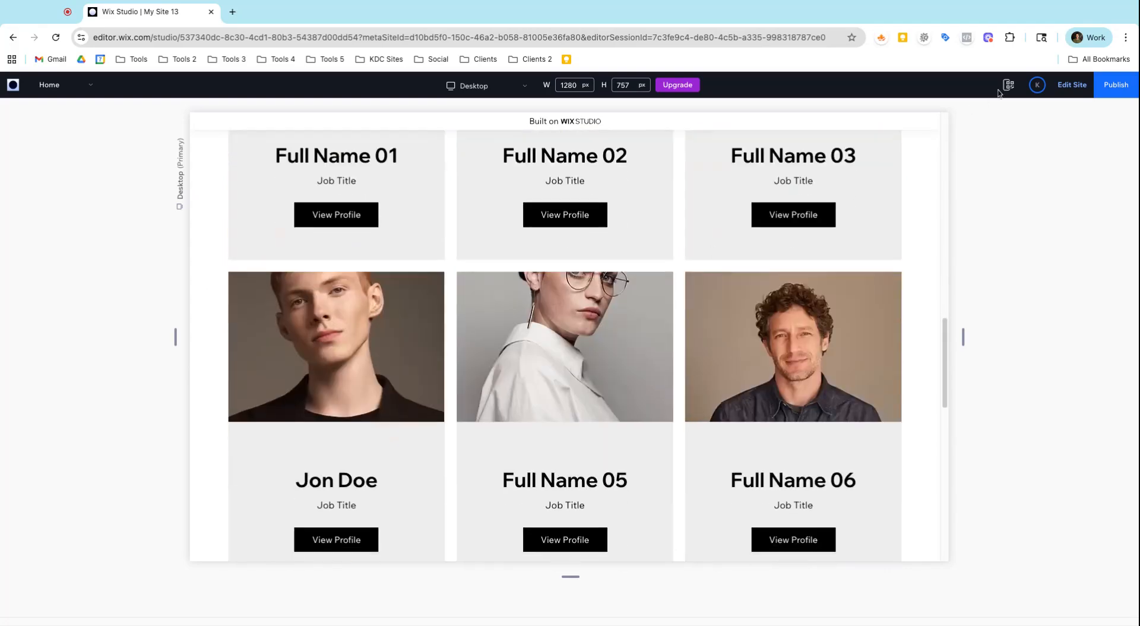
left_click(1069, 85)
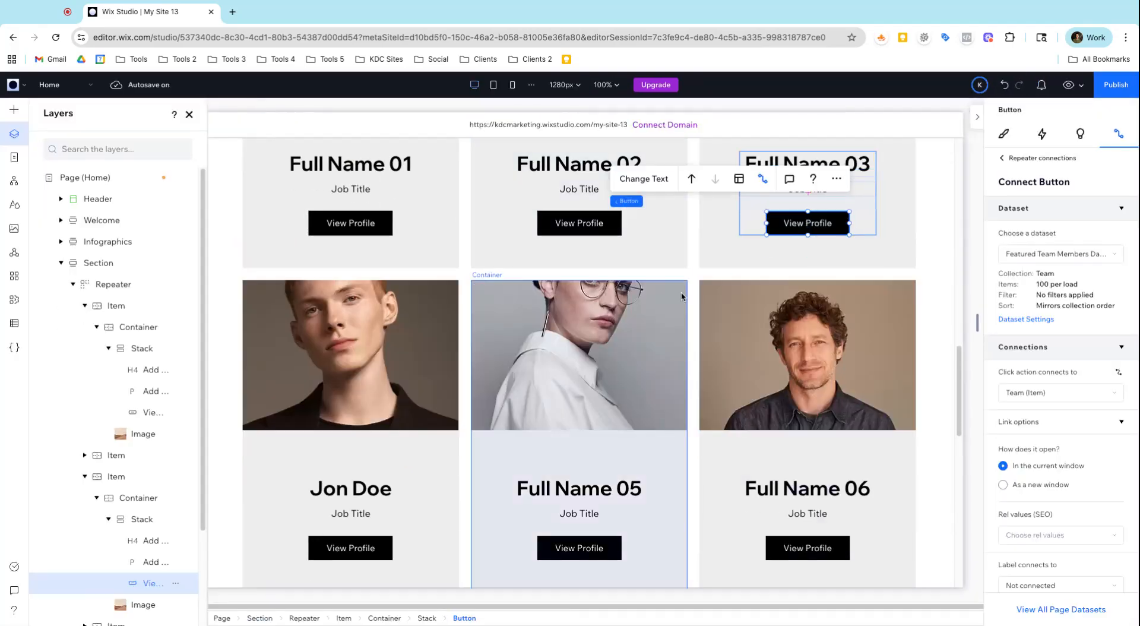
- Open the Team collection from the site's CMS collections
left_click(14, 323)
left_click(74, 141)
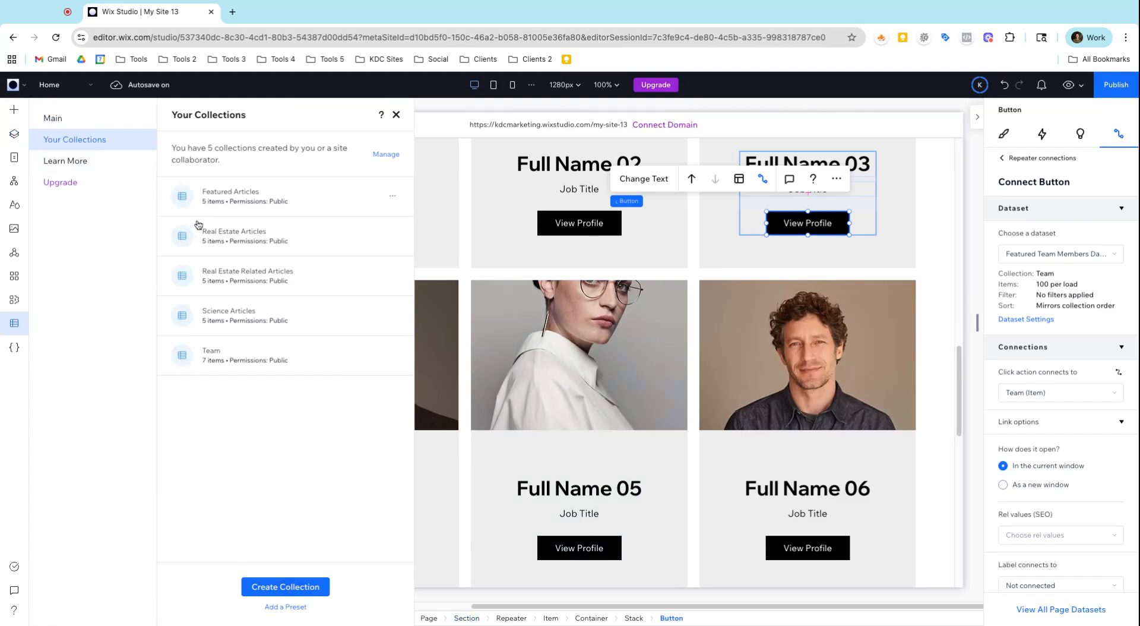
left_click(271, 359)
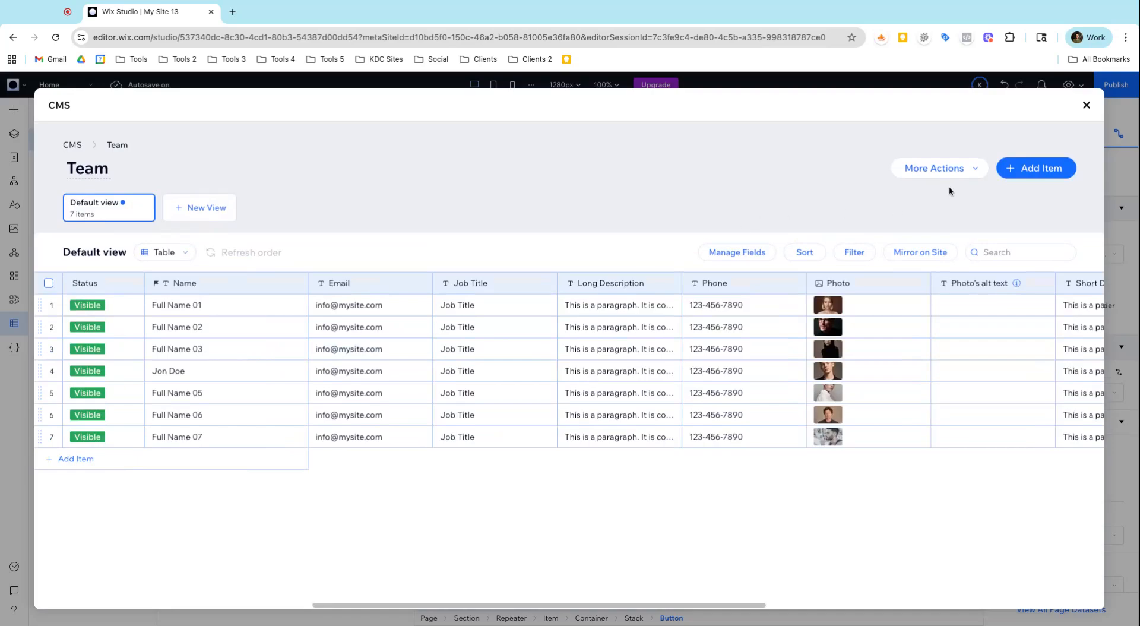
left_click(735, 252)
scroll(903, 372, "down", 3)
scroll(902, 372, "down", 2)
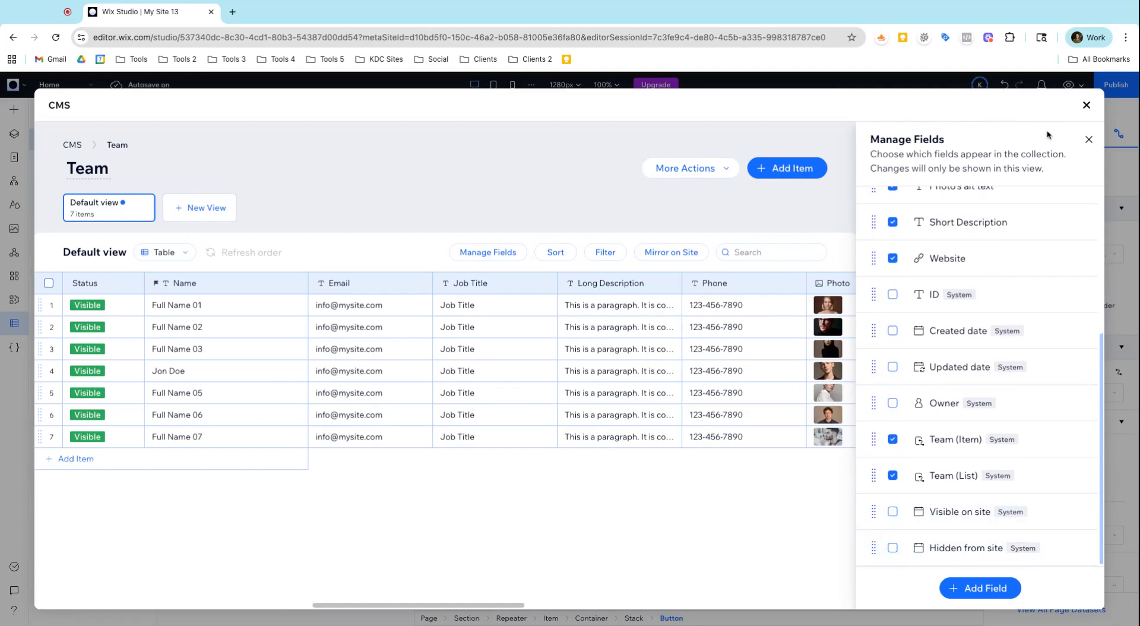
left_click(1088, 140)
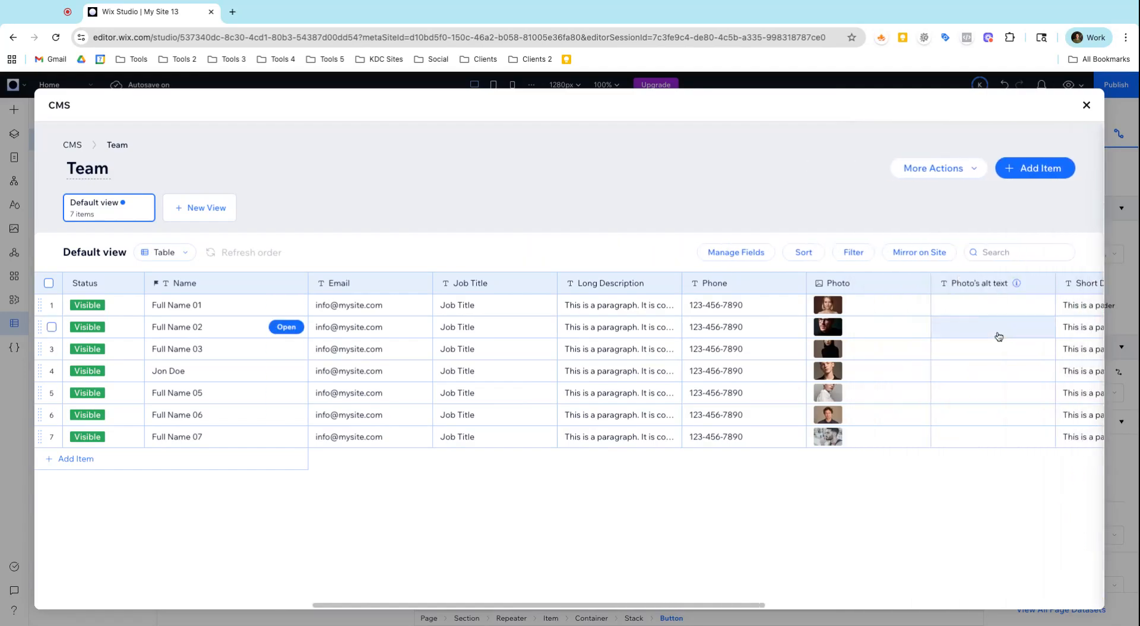
- Add a Boolean field named Featured to the Team collection
left_click(737, 252)
left_click(954, 587)
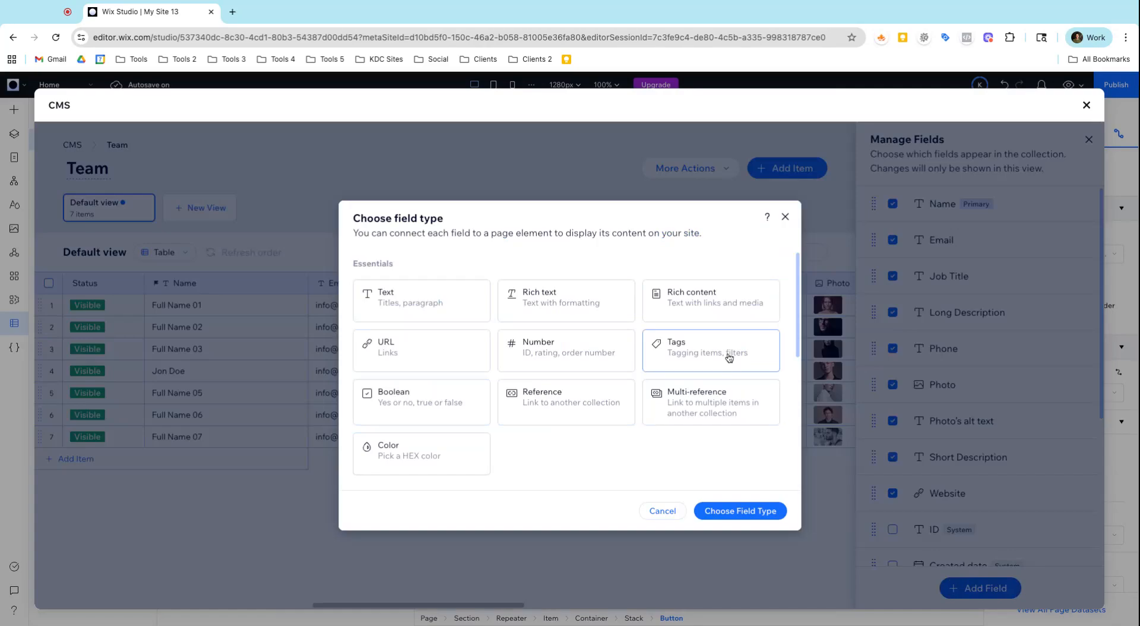
scroll(606, 344, "down", 5)
scroll(535, 445, "up", 5)
left_click(443, 404)
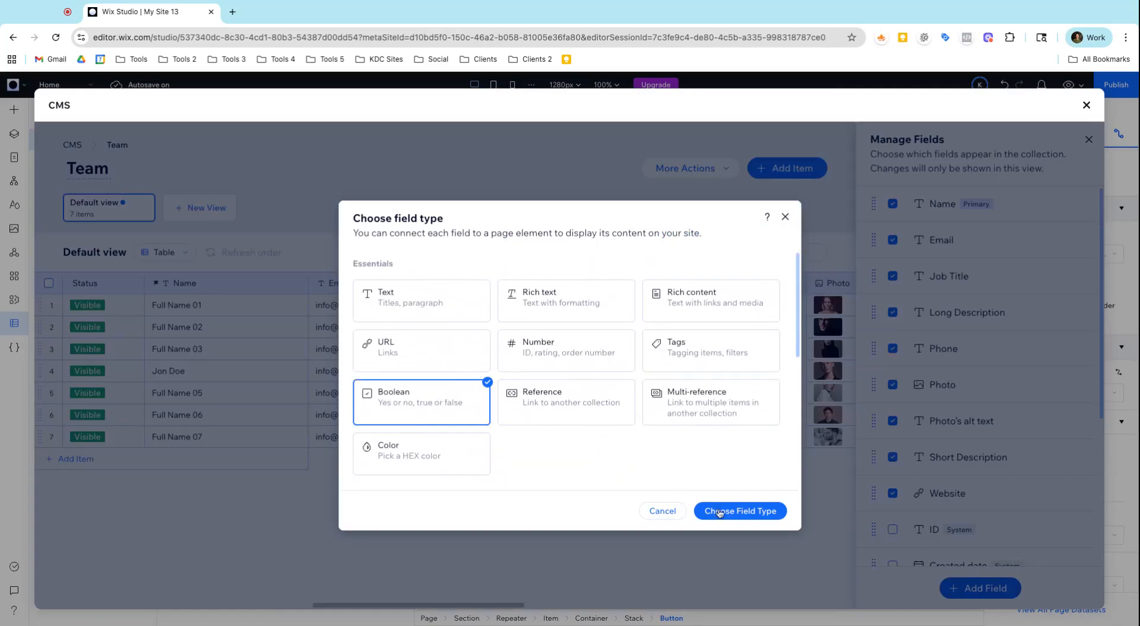
left_click(721, 511)
type("Featured")
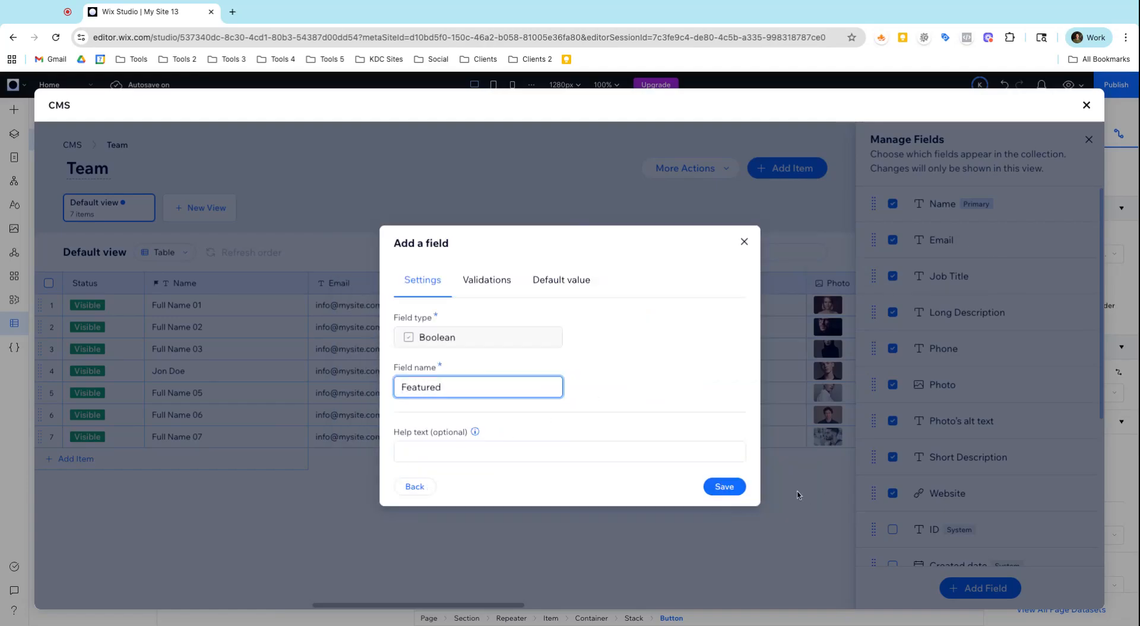
left_click(733, 486)
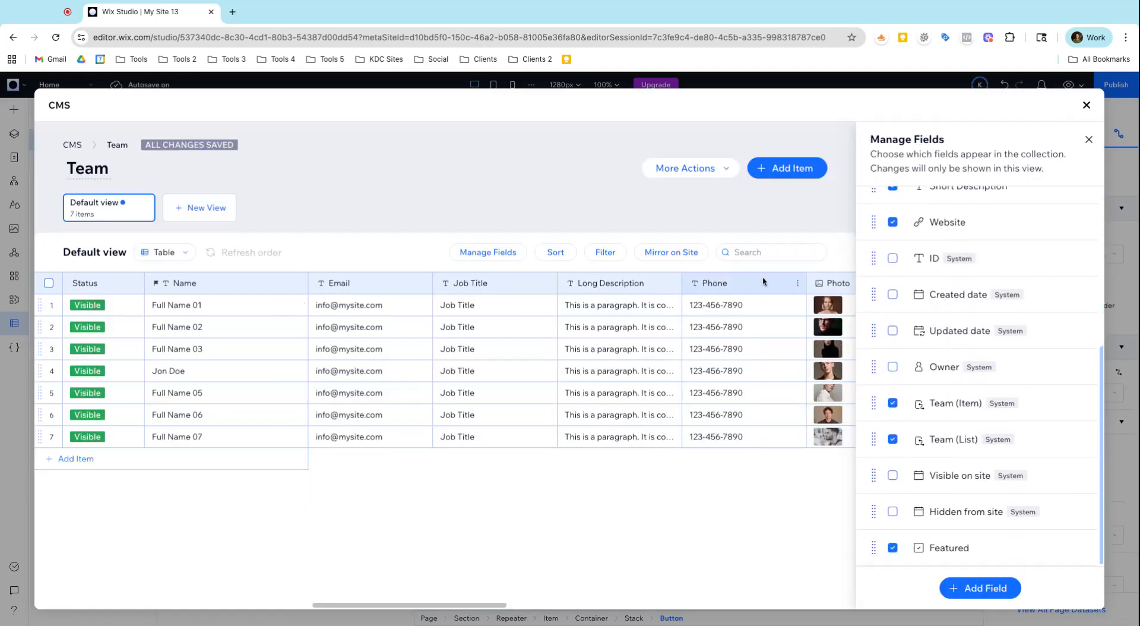
left_click(1087, 139)
- Move the Featured column ahead of the Name column in the Team collection table
scroll(1033, 297, "right", 6)
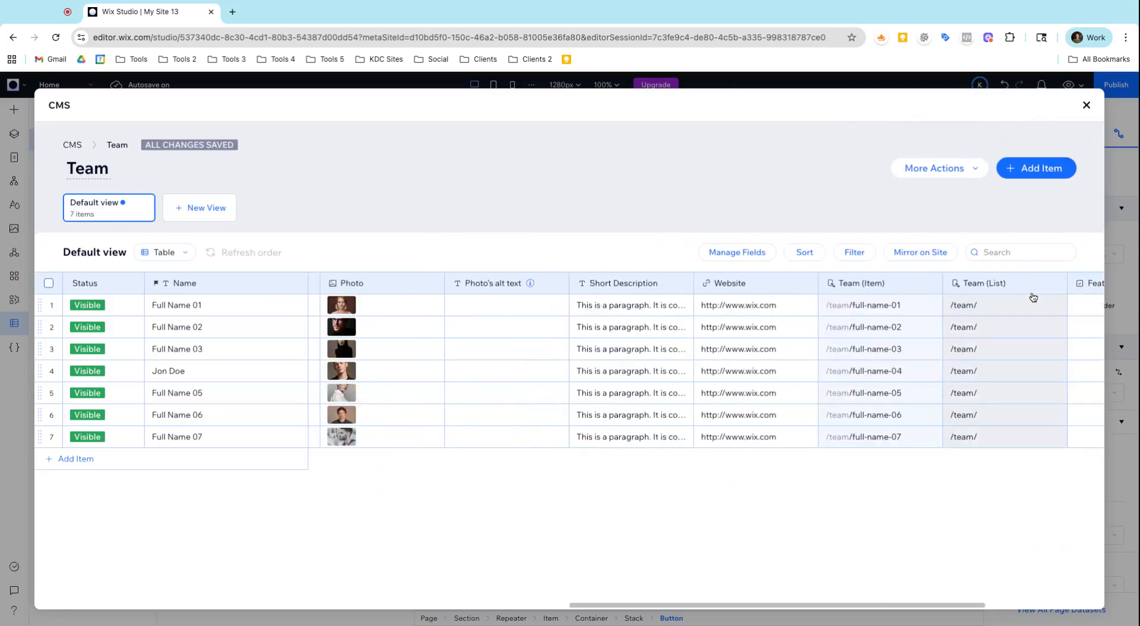
scroll(1034, 297, "right", 4)
left_click_drag(943, 283, 189, 303)
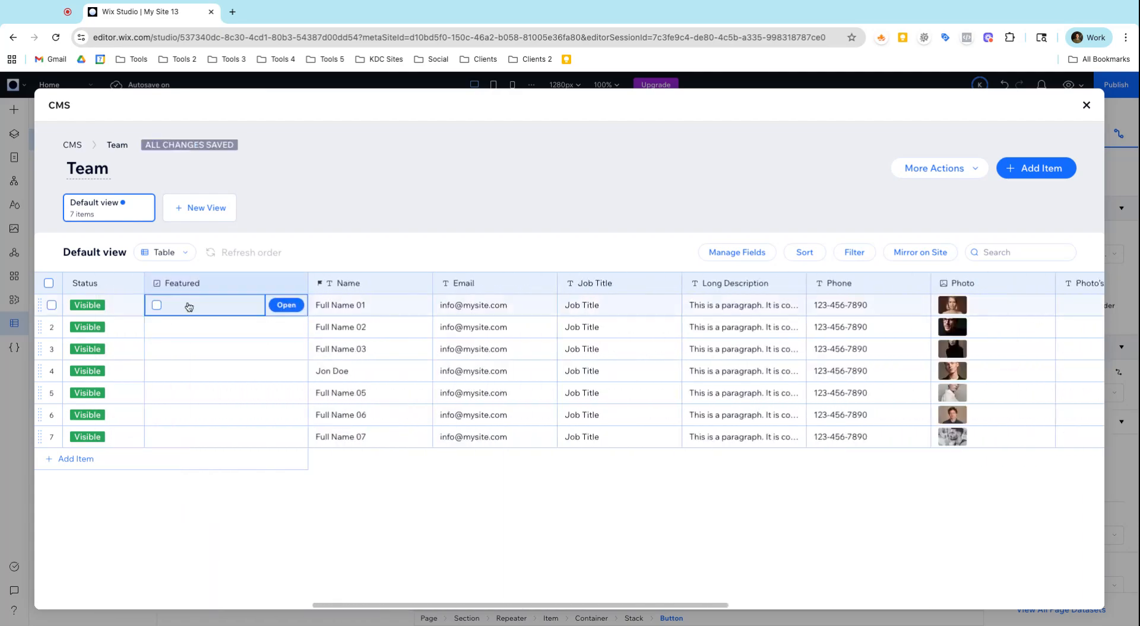
- Mark the team members in rows 1, 4 and 6 of the Team collection as featured
left_click(157, 306)
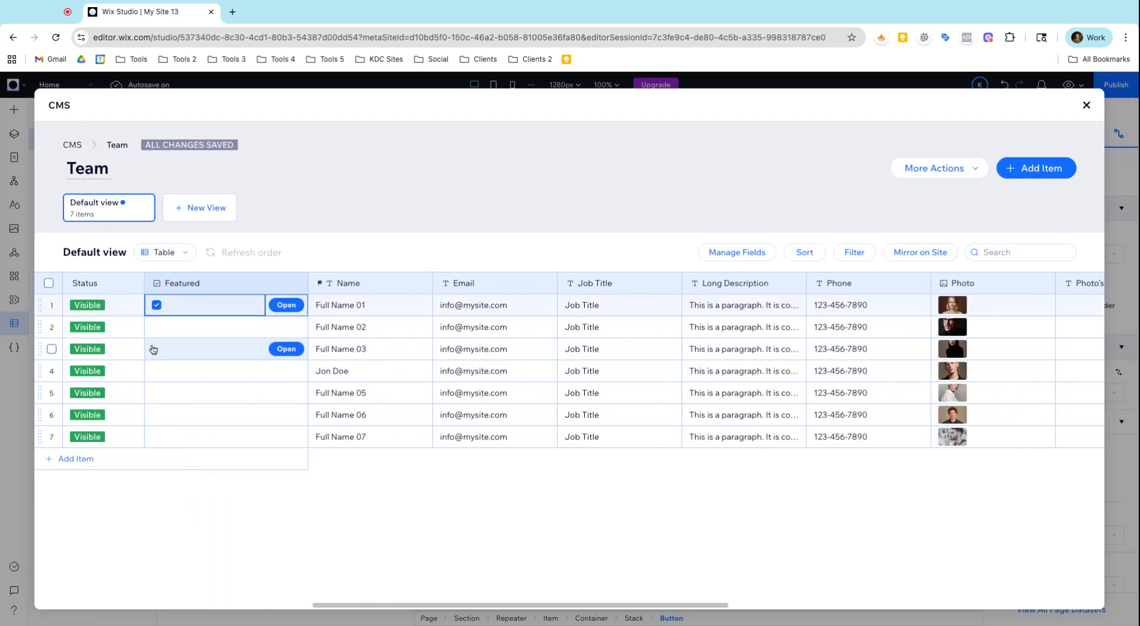
left_click(155, 371)
left_click(154, 371)
left_click(157, 415)
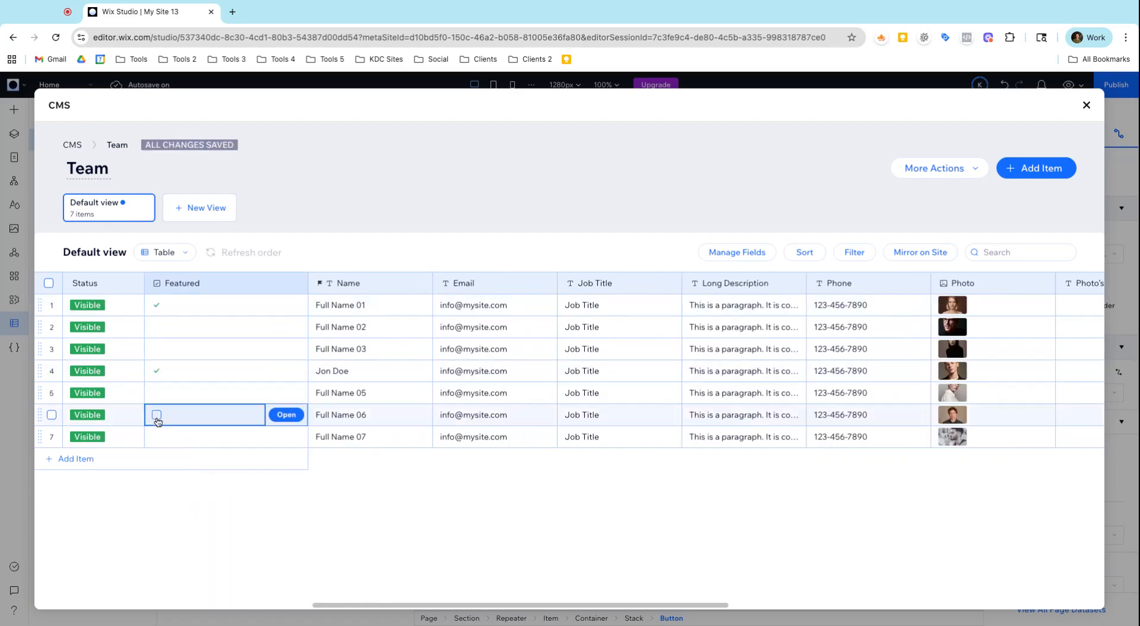
left_click(157, 415)
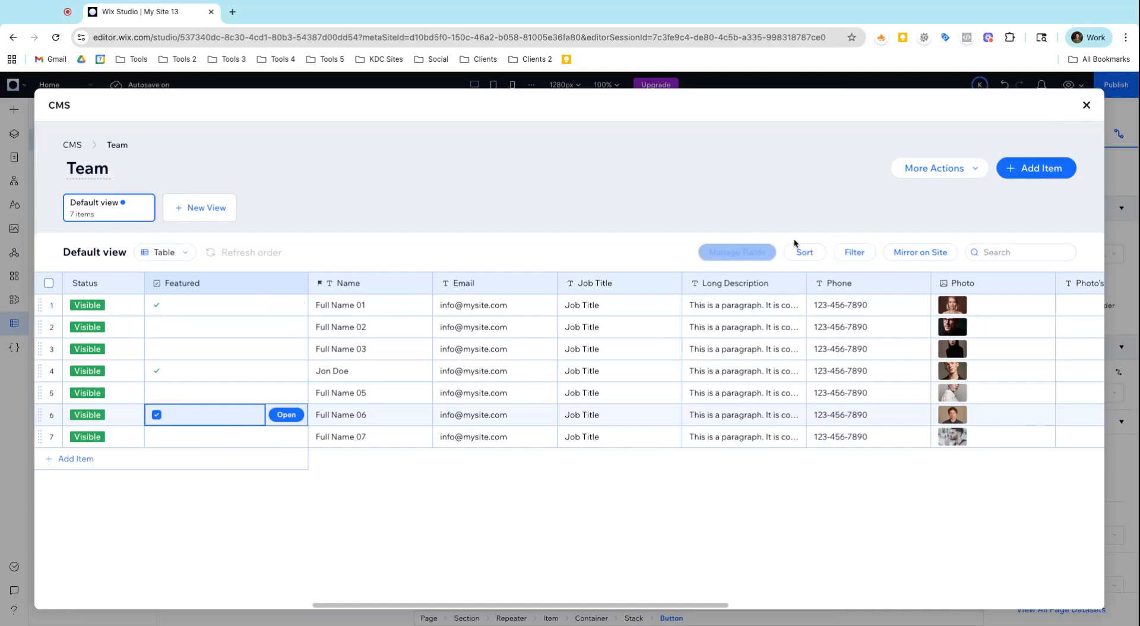
- Review the Team collection's field list and the field types available for a new field, without adding one
left_click(962, 178)
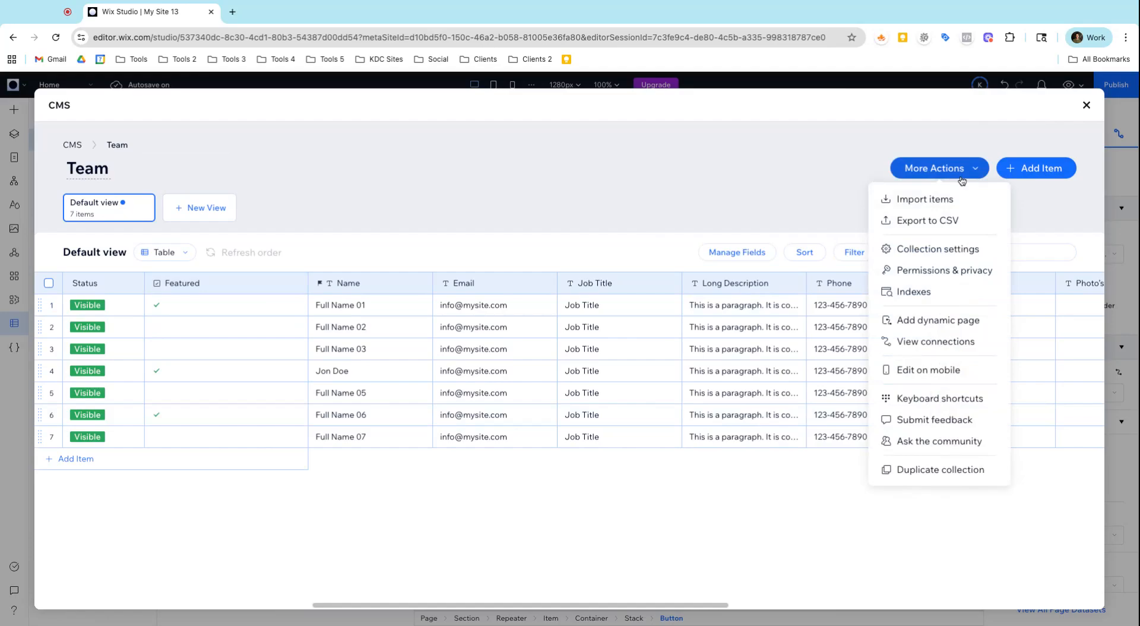
left_click(822, 213)
left_click(762, 255)
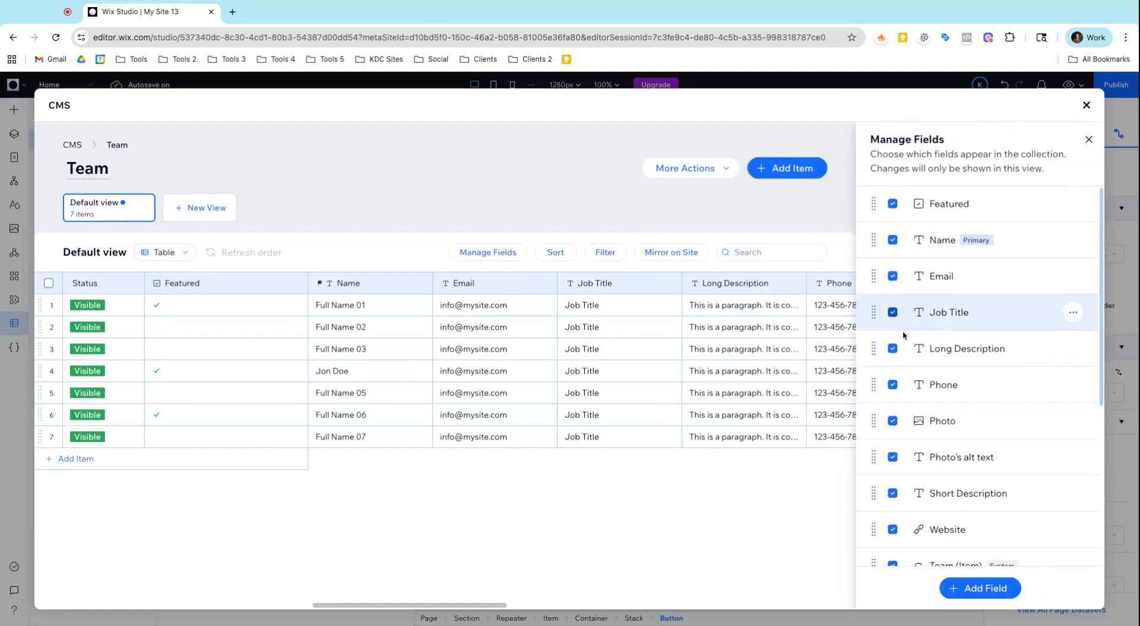
left_click(980, 588)
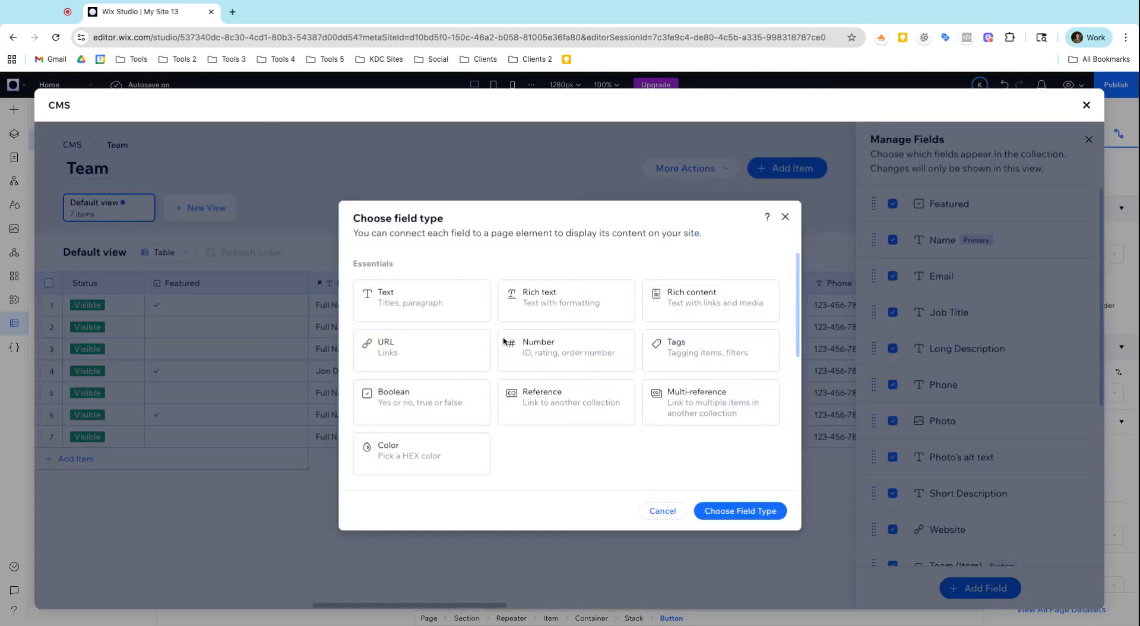
scroll(498, 392, "down", 1)
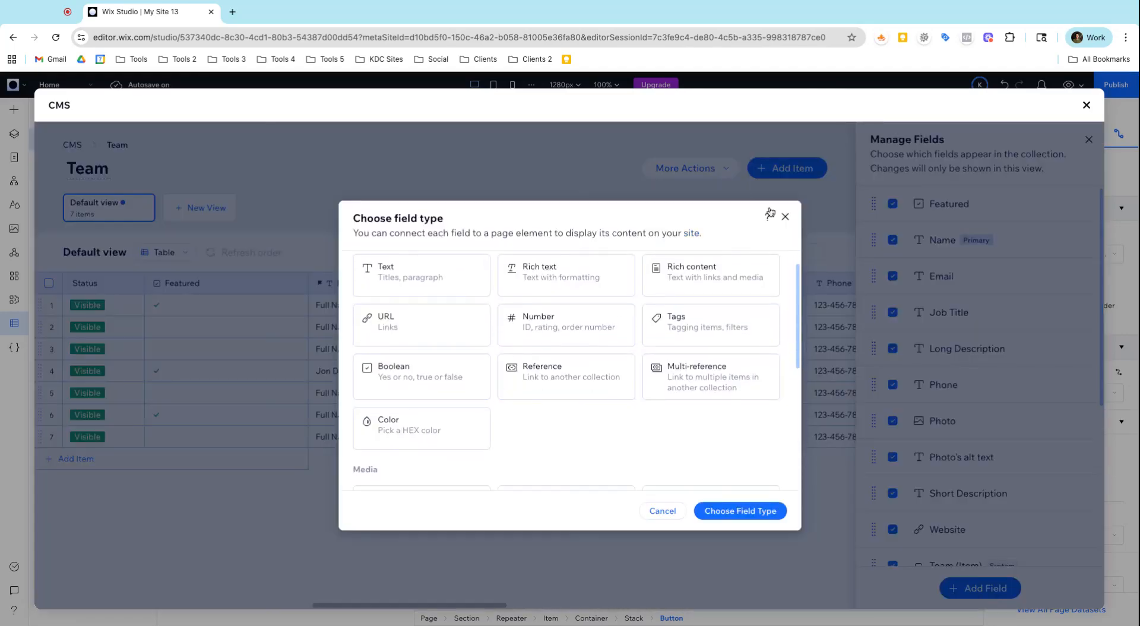
left_click(785, 218)
left_click(1088, 141)
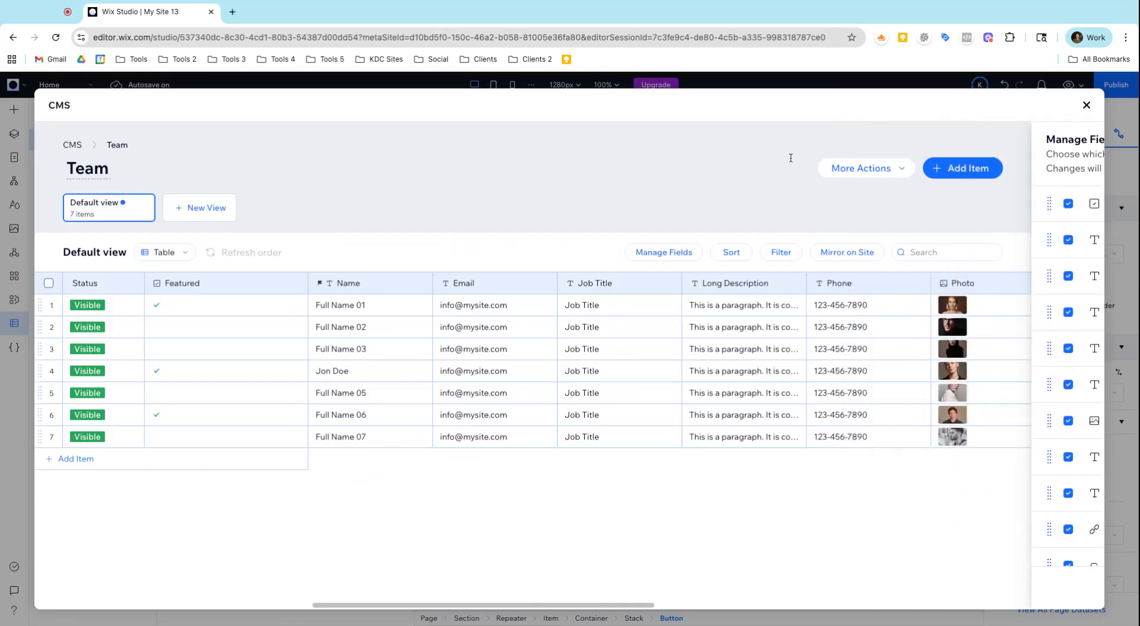
- Leave the Team collection and open the Featured Team Members dataset settings from the View Profile button's connections
left_click(1087, 105)
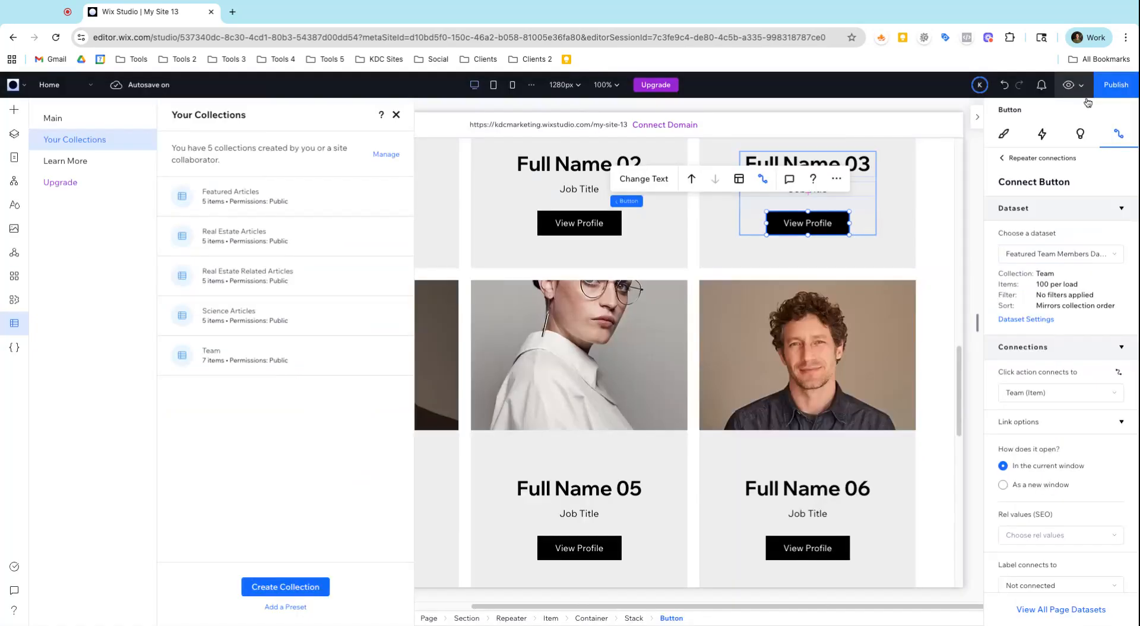
left_click(394, 119)
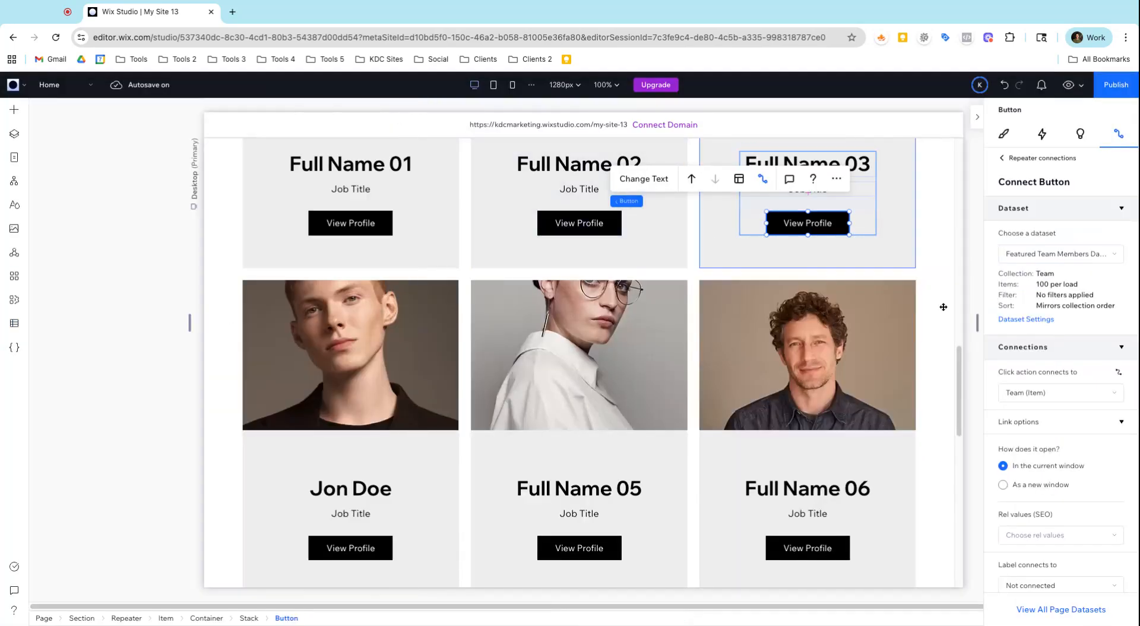
scroll(891, 305, "down", 5)
scroll(891, 306, "up", 5)
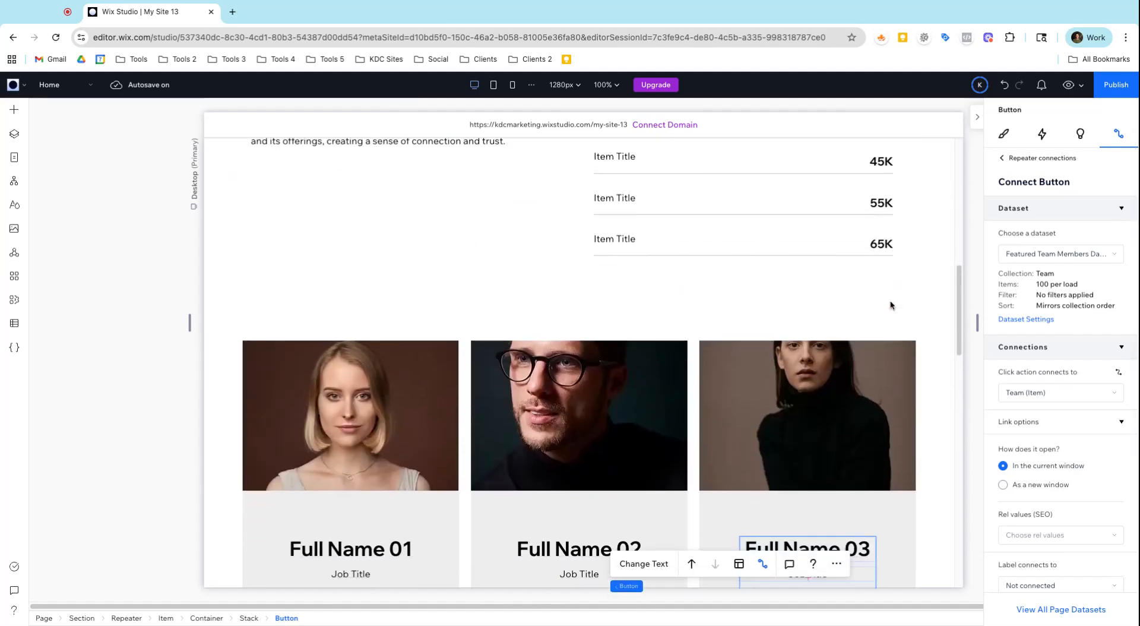
scroll(1026, 424, "down", 2)
scroll(1026, 425, "up", 2)
left_click(1005, 134)
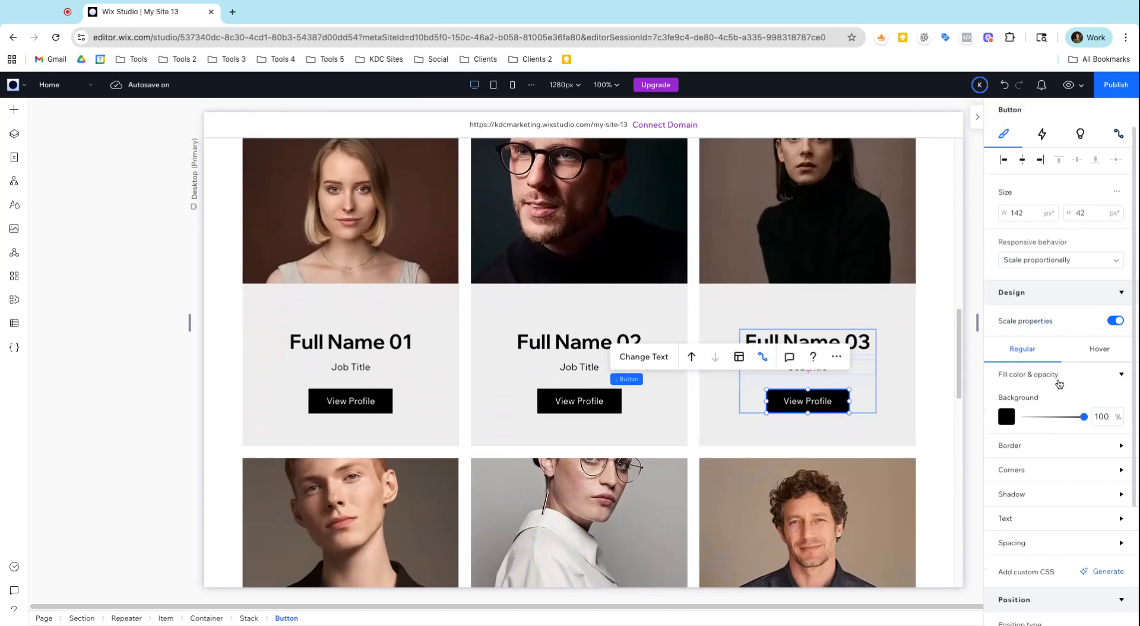
left_click(1119, 134)
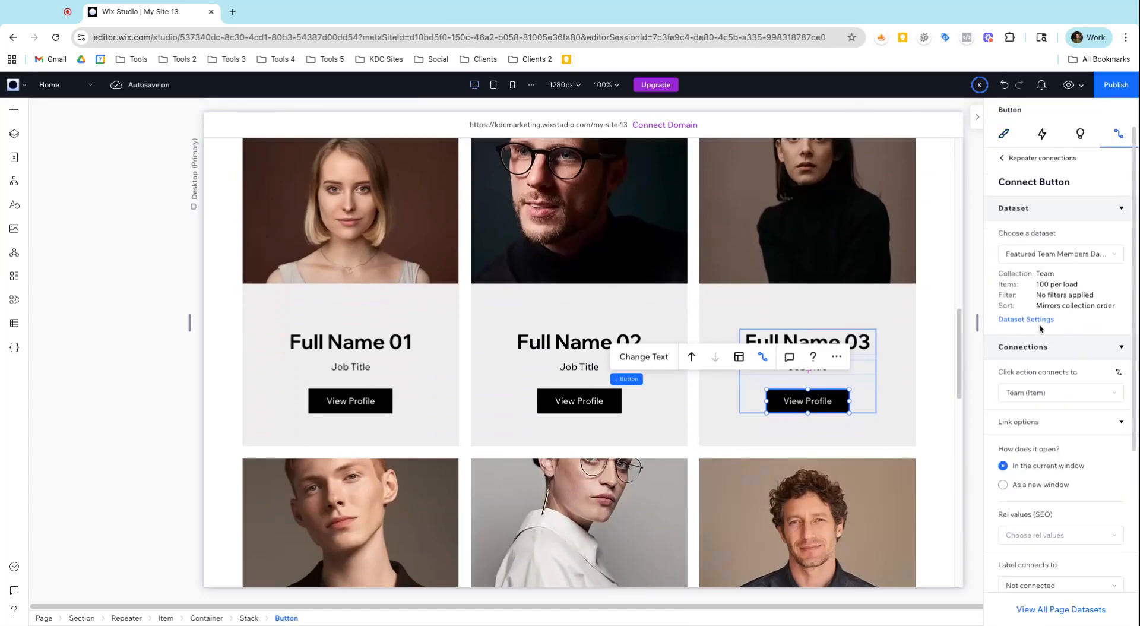
left_click(1026, 320)
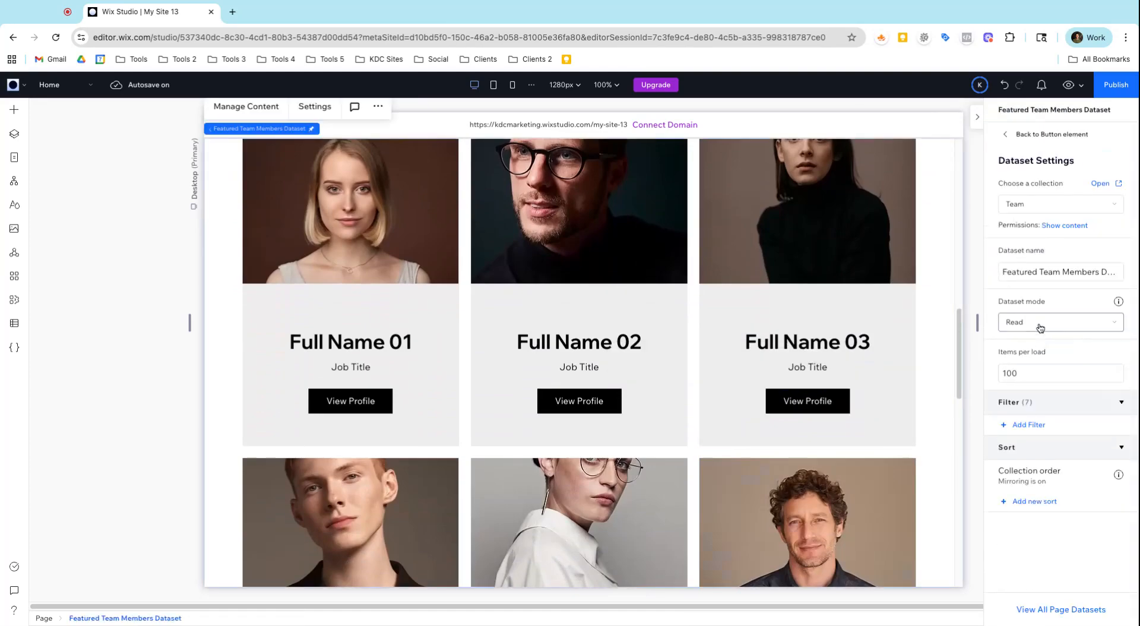
- Add a filter to the Featured Team Members dataset so that the Featured field is True
left_click(1025, 425)
left_click(561, 261)
scroll(569, 333, "down", 1)
scroll(569, 335, "up", 3)
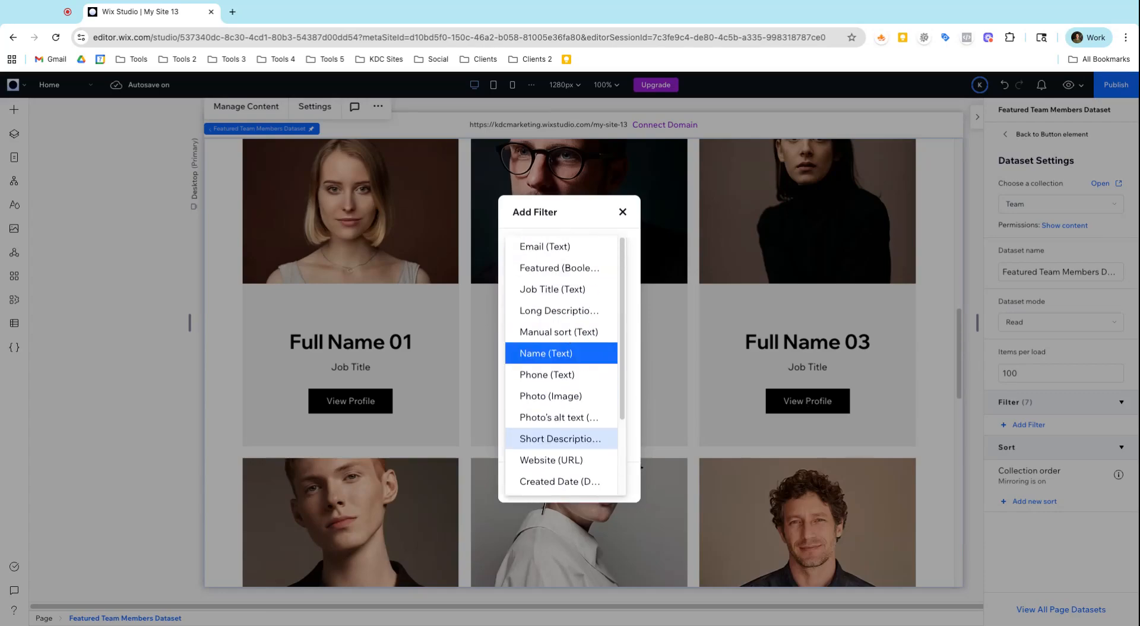
left_click(568, 273)
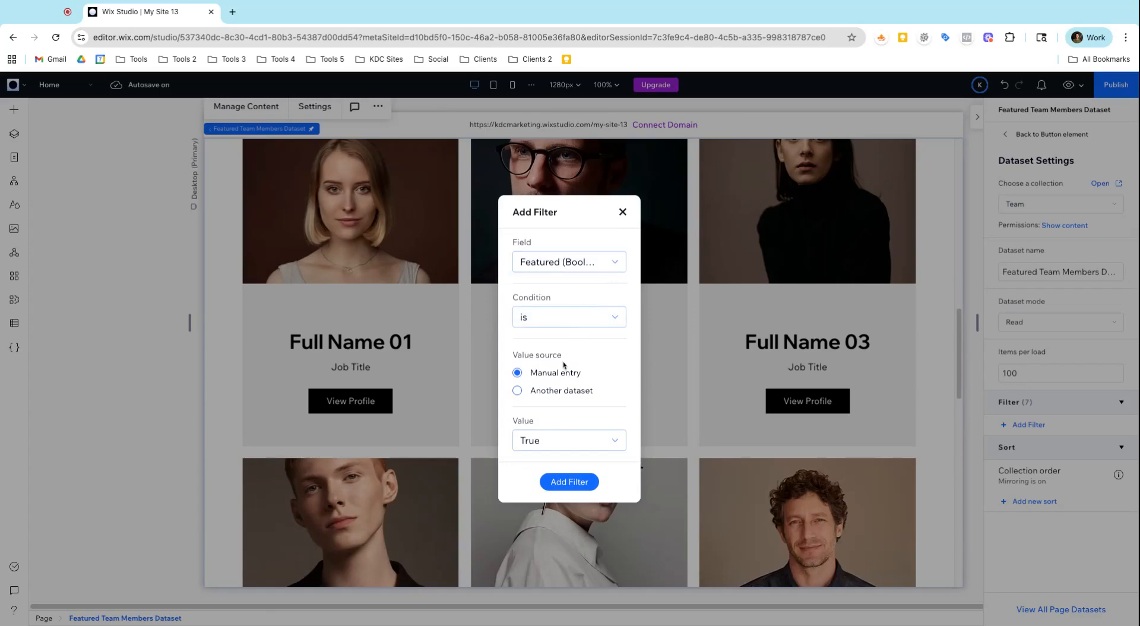
left_click(576, 483)
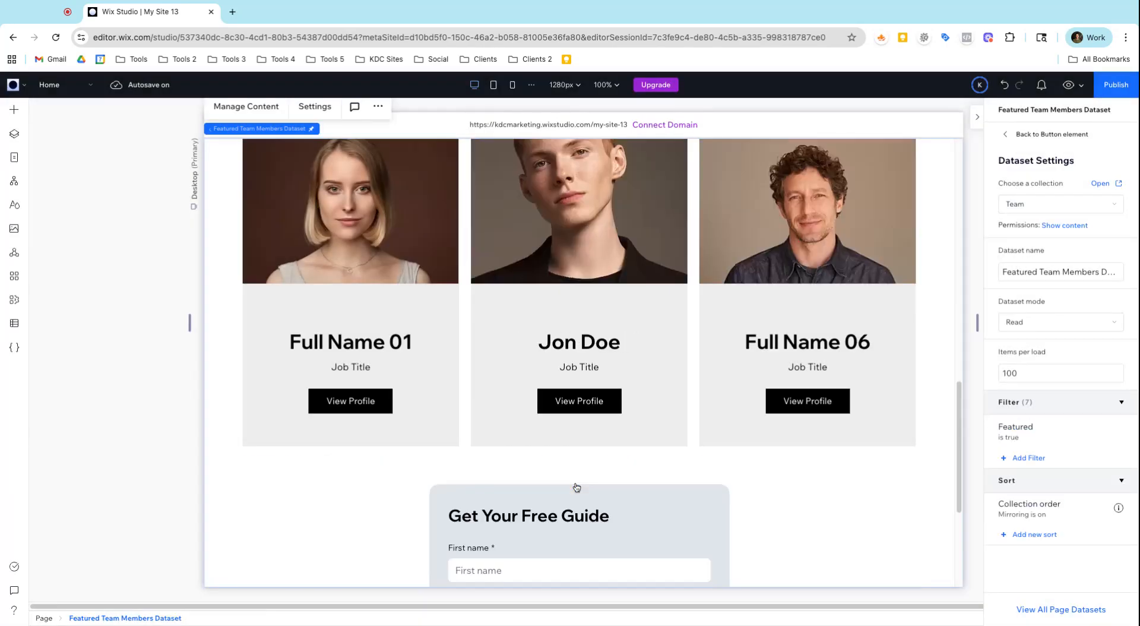
- Shorten the card container in the team repeater to about 460 px high
scroll(581, 357, "up", 1)
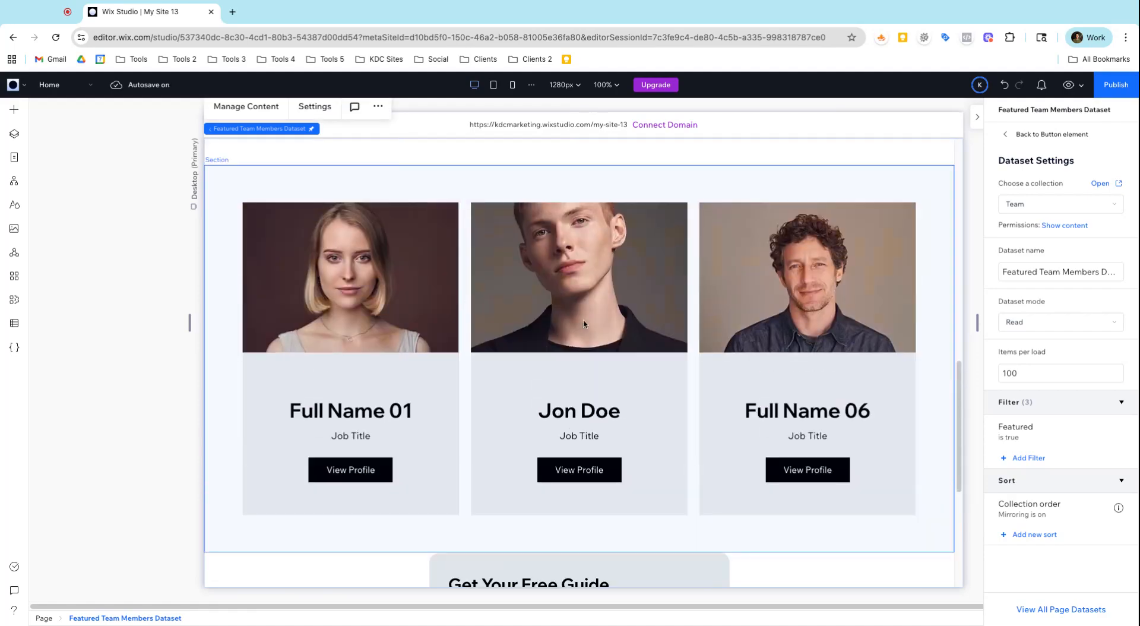
left_click(645, 343)
left_click(527, 395)
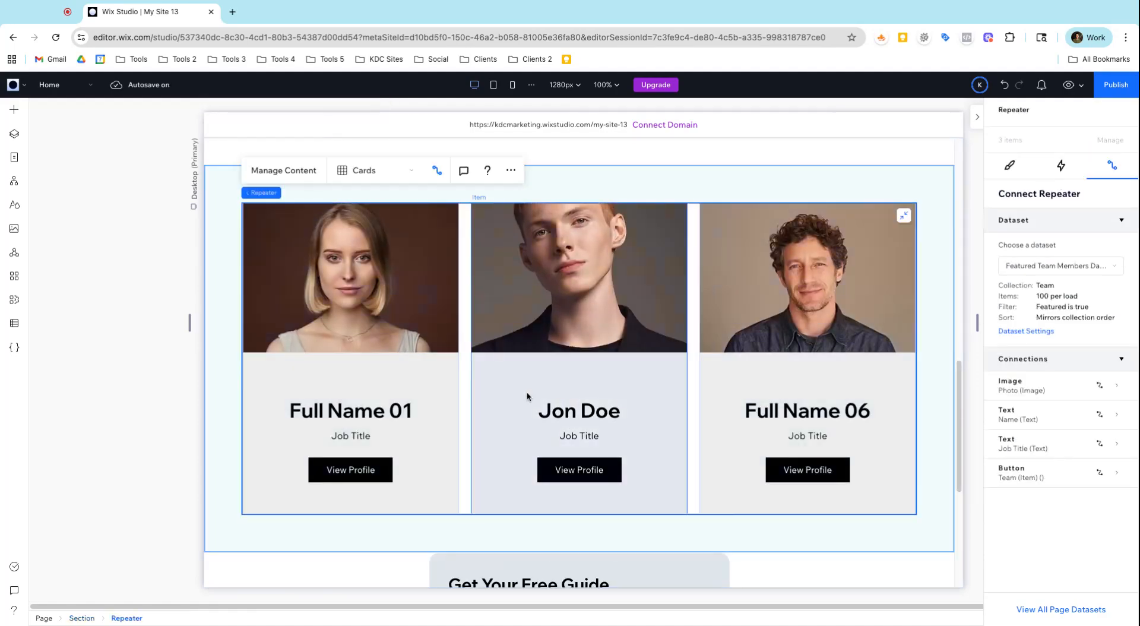
left_click(527, 394)
left_click(523, 423)
left_click_drag(506, 515, 507, 476)
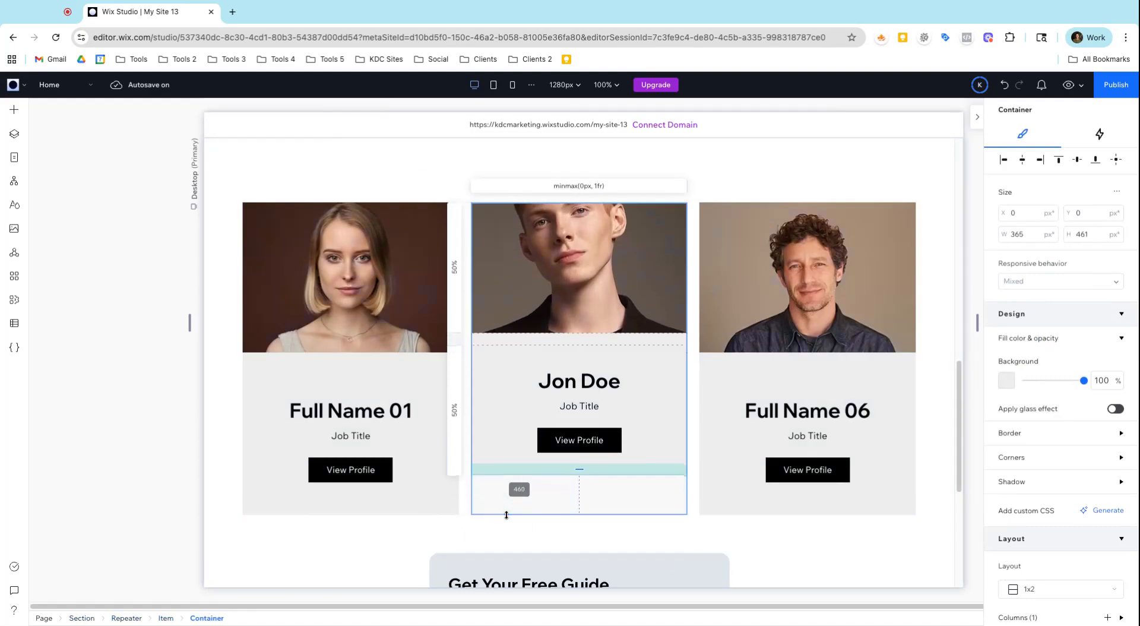
- Set the vertical gap of the team card container's layout to 12 px
left_click(569, 385)
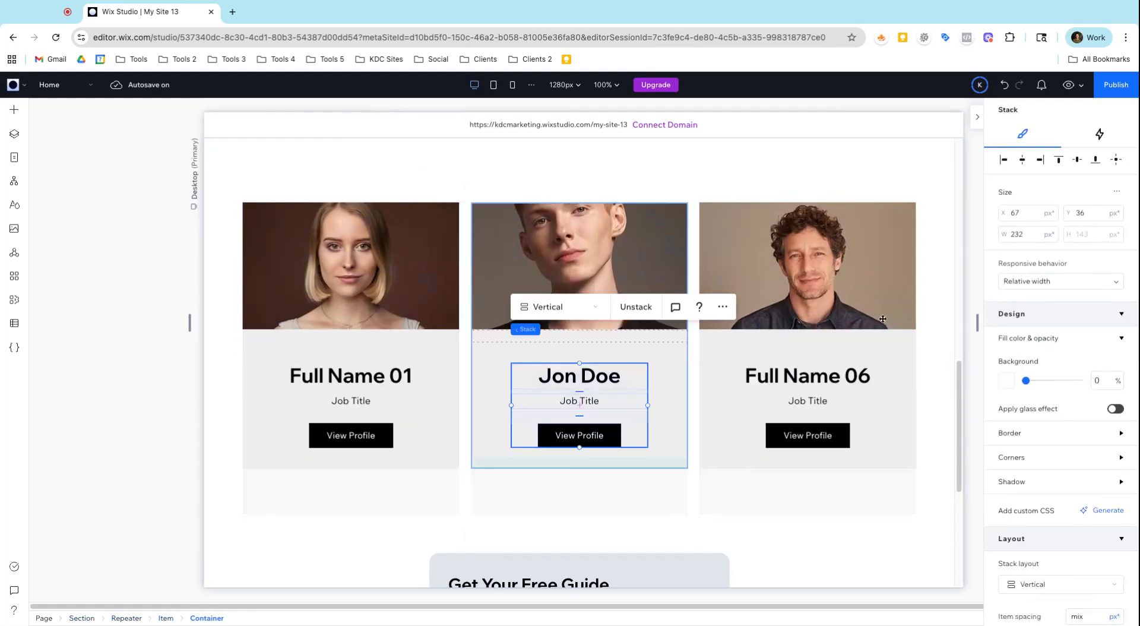
left_click(799, 358)
scroll(1064, 416, "down", 4)
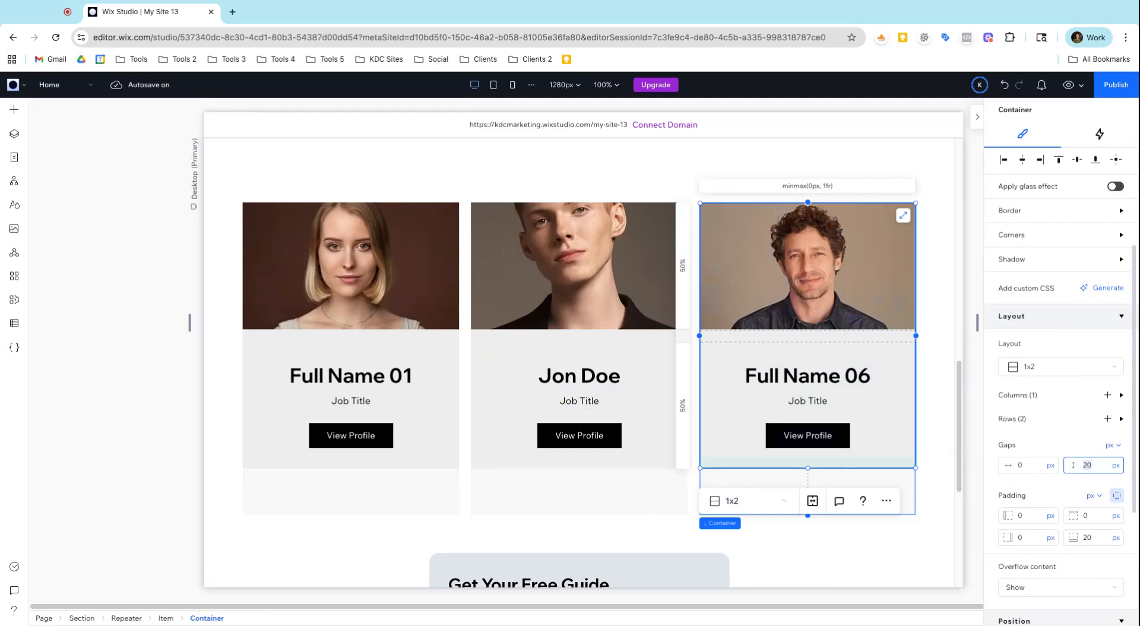
key("Return")
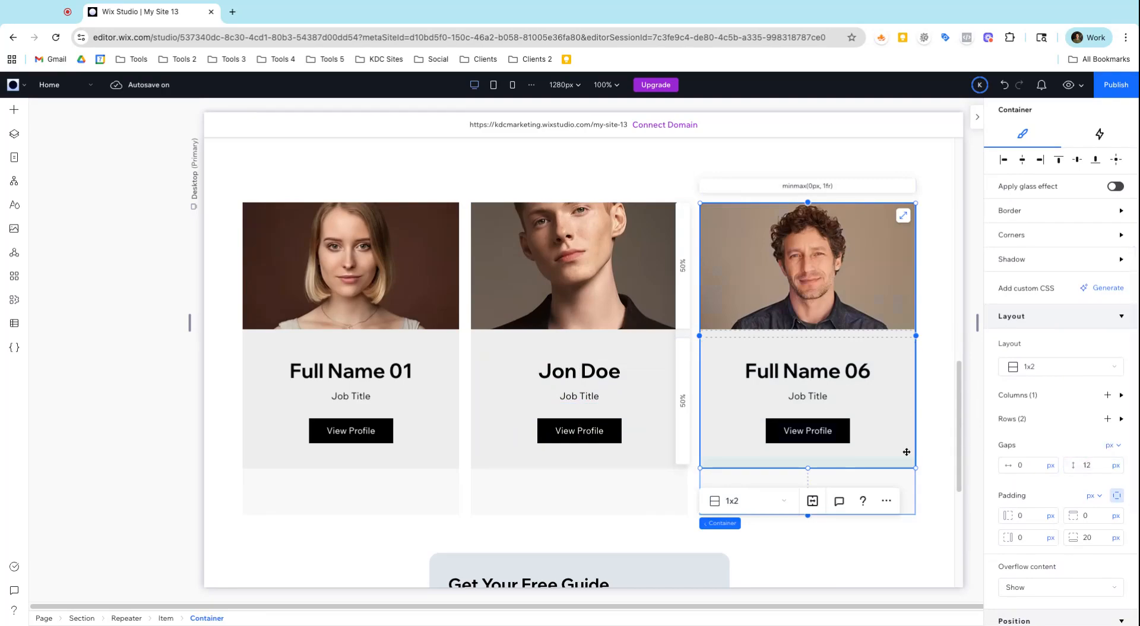
left_click(863, 415)
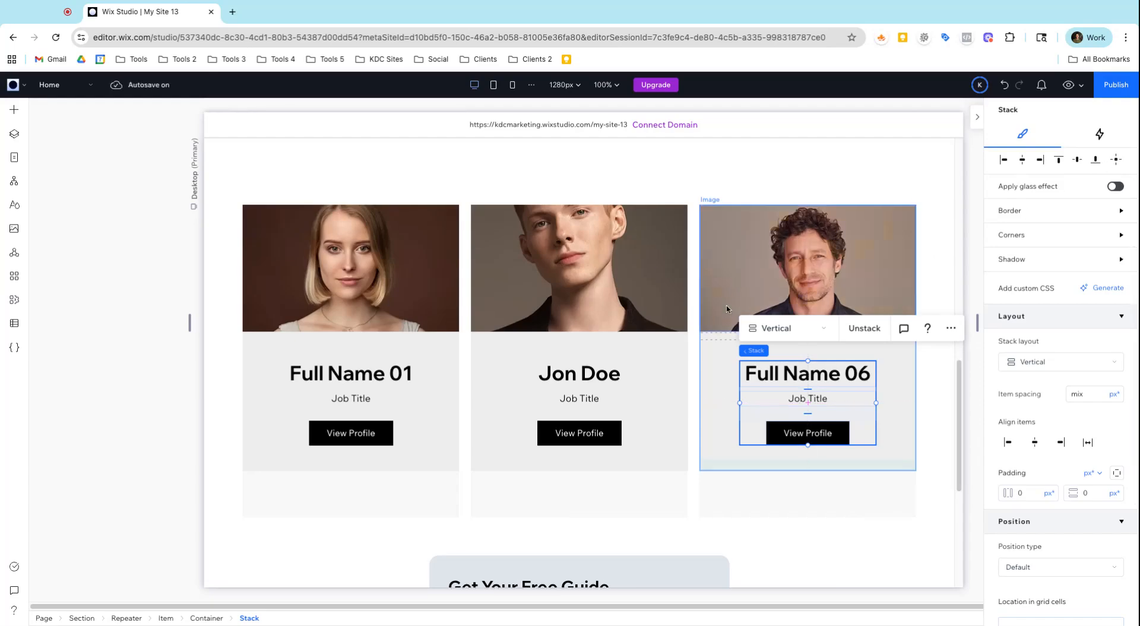
- Reopen the Team collection, narrow its Featured column, and return to the Home page canvas
scroll(727, 309, "up", 2)
scroll(727, 309, "up", 1)
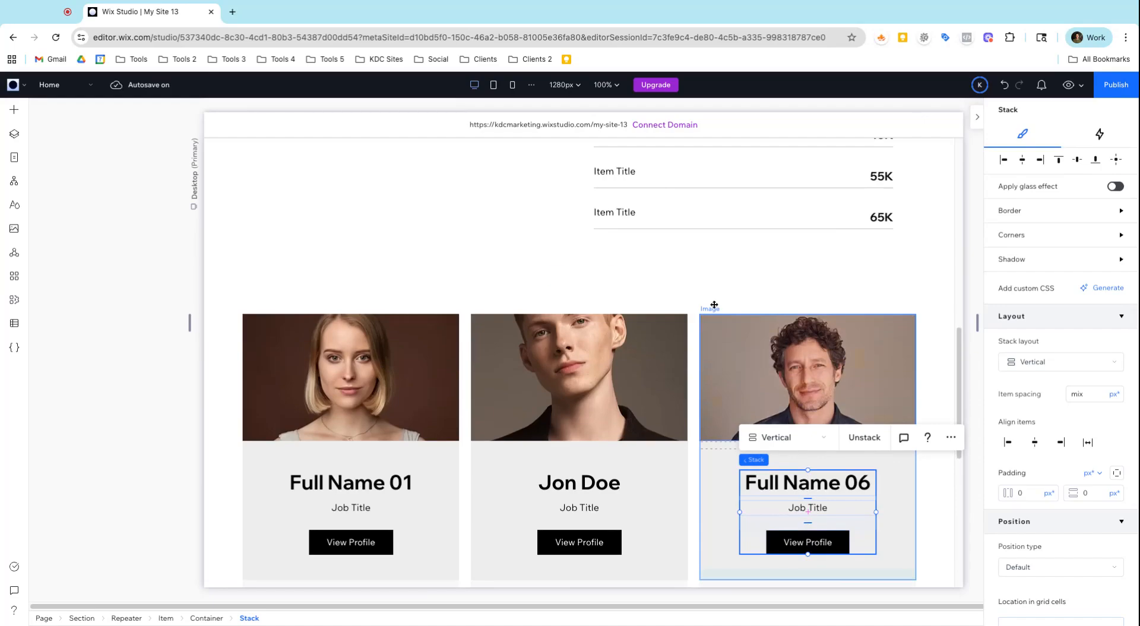
left_click(14, 323)
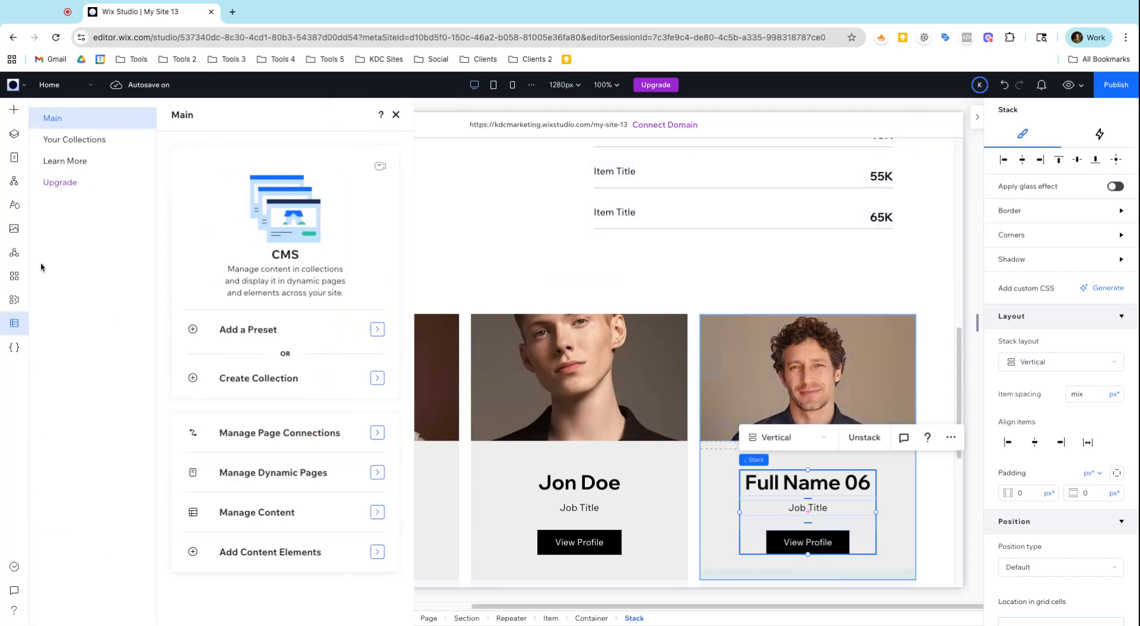
left_click(79, 147)
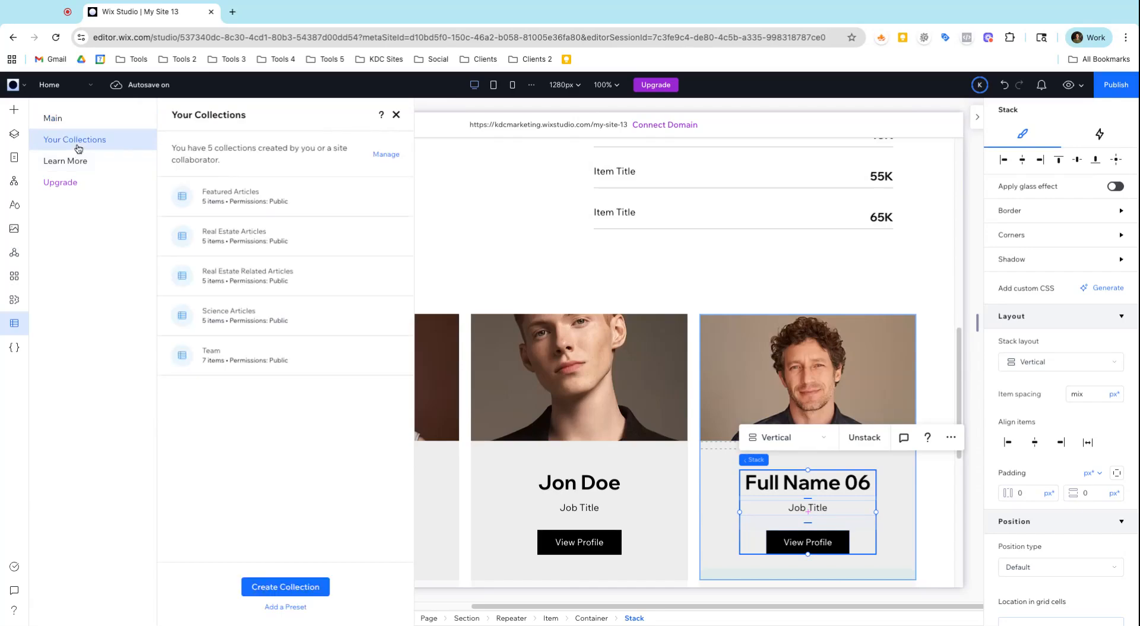
left_click(222, 365)
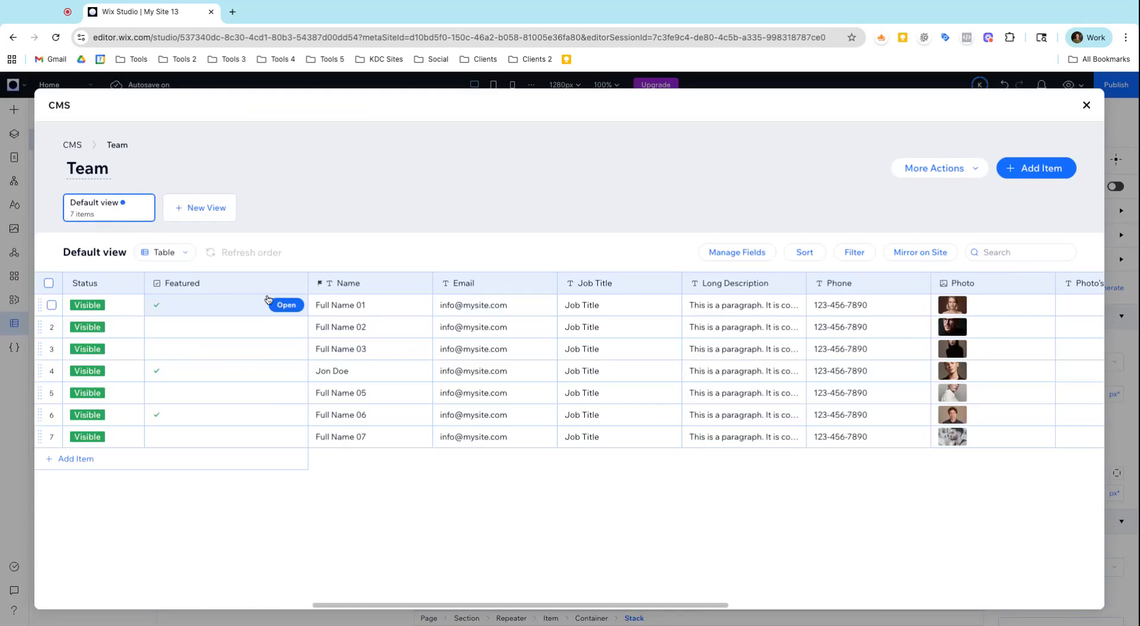
left_click_drag(307, 283, 262, 283)
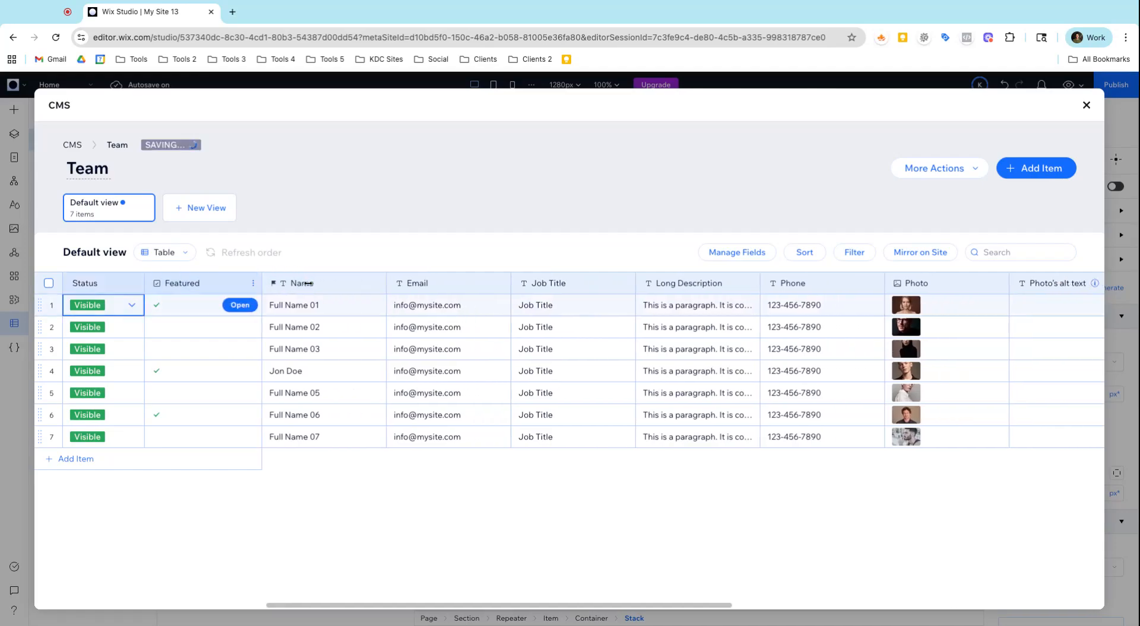
left_click(1087, 106)
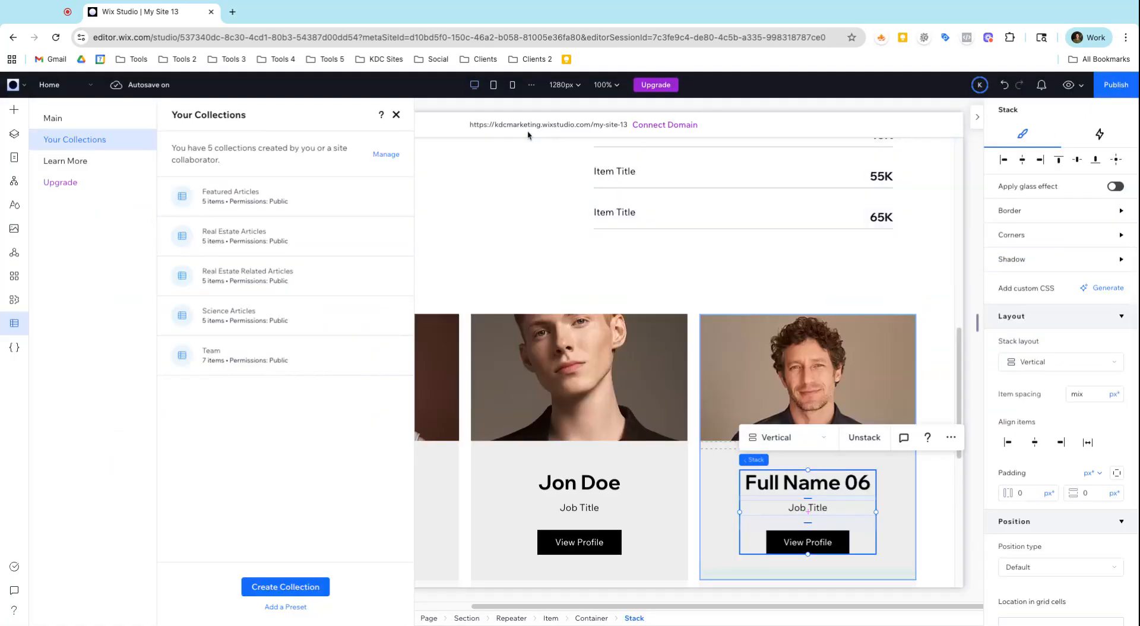
left_click(397, 116)
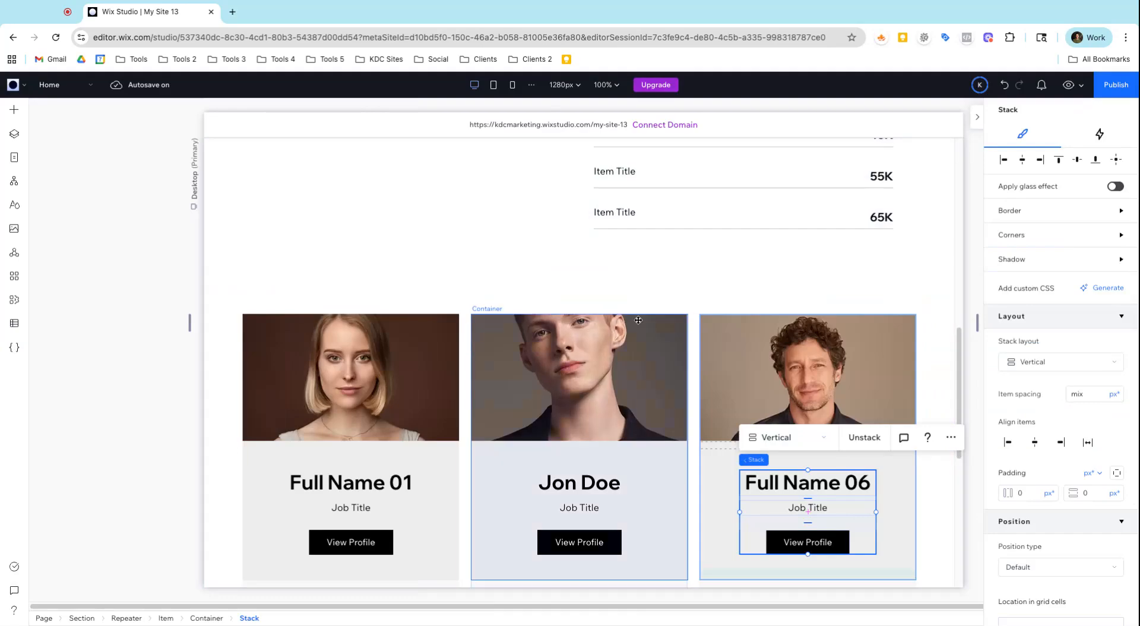
- Open the CMS preset chooser and browse the available collection presets through to Portfolio
scroll(664, 378, "down", 3)
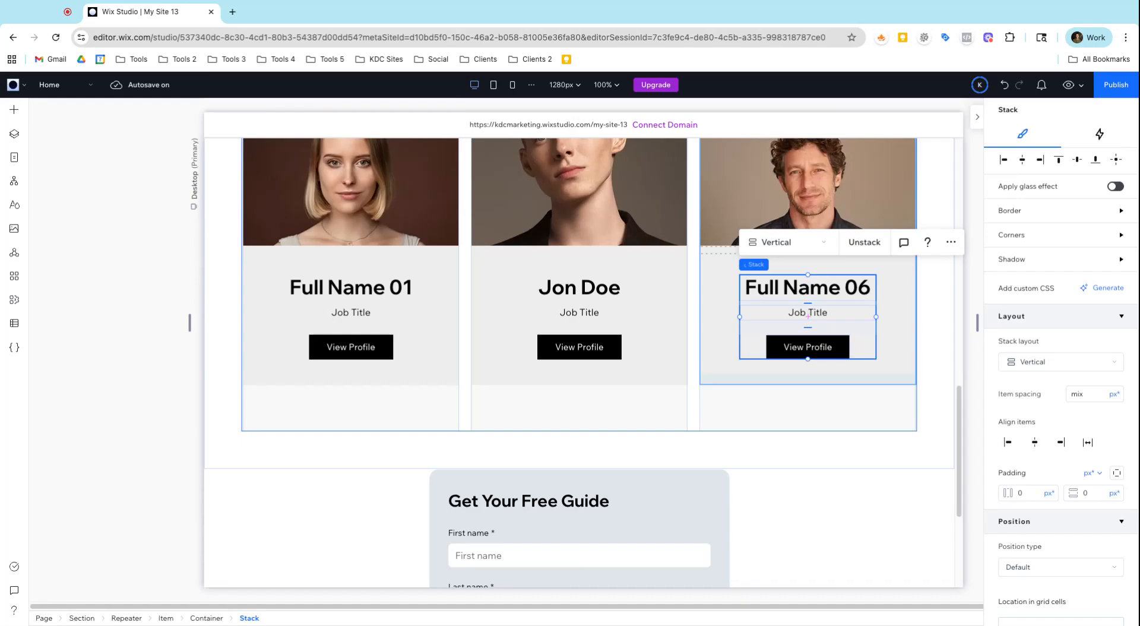
left_click(15, 323)
left_click(358, 327)
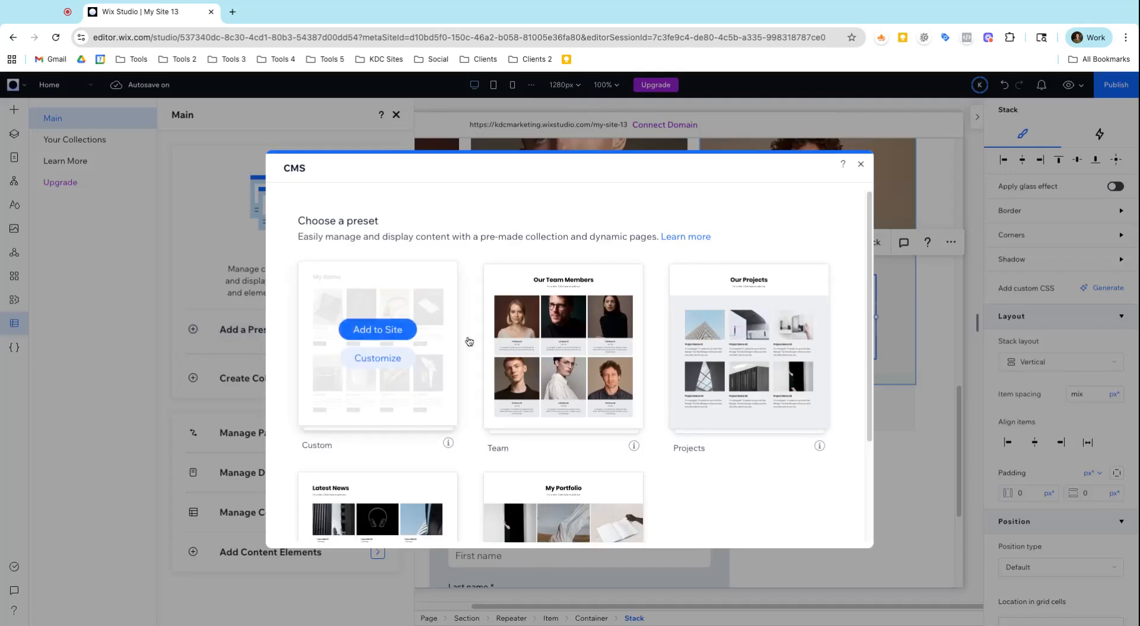
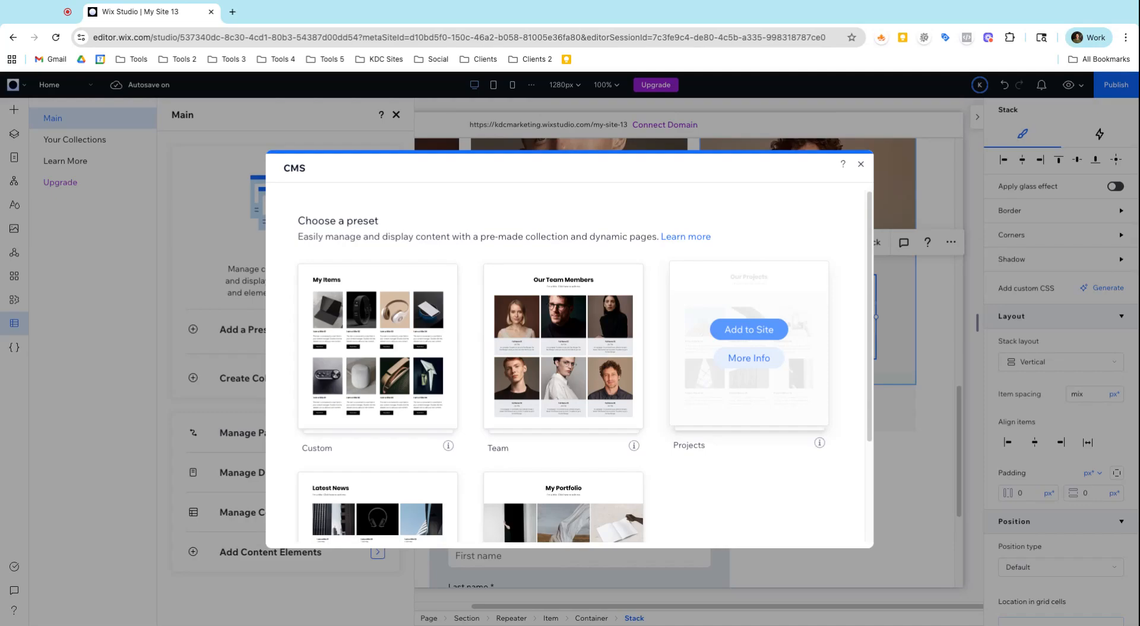
scroll(582, 333, "down", 3)
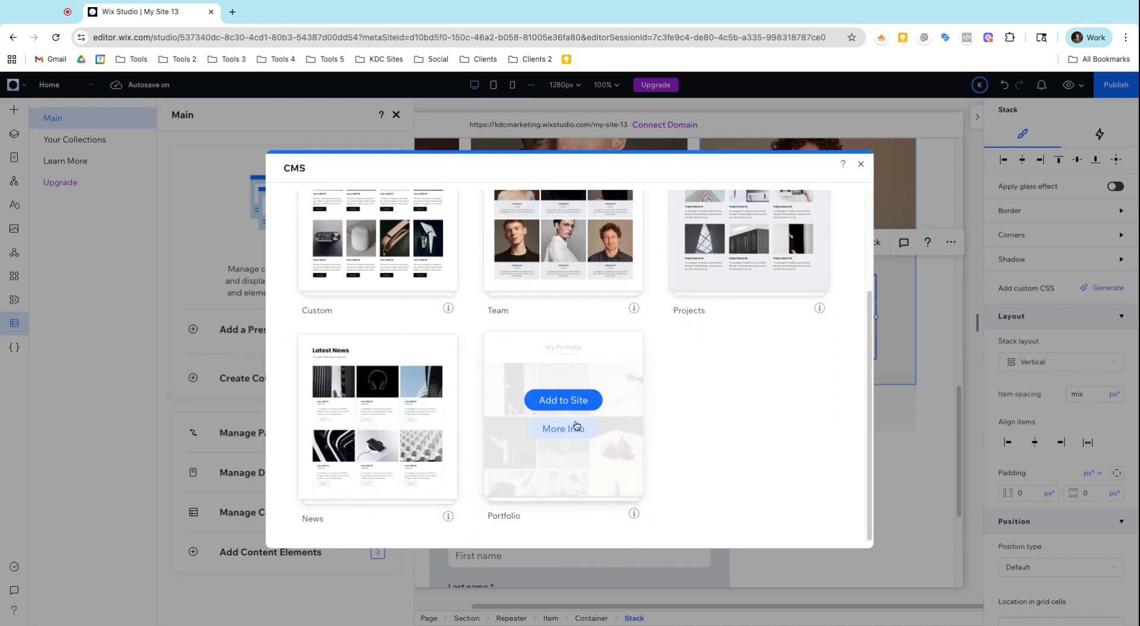
- Examine the Custom preset's collection and dynamic page options, return to the preset list and close the preset chooser
scroll(746, 326, "up", 3)
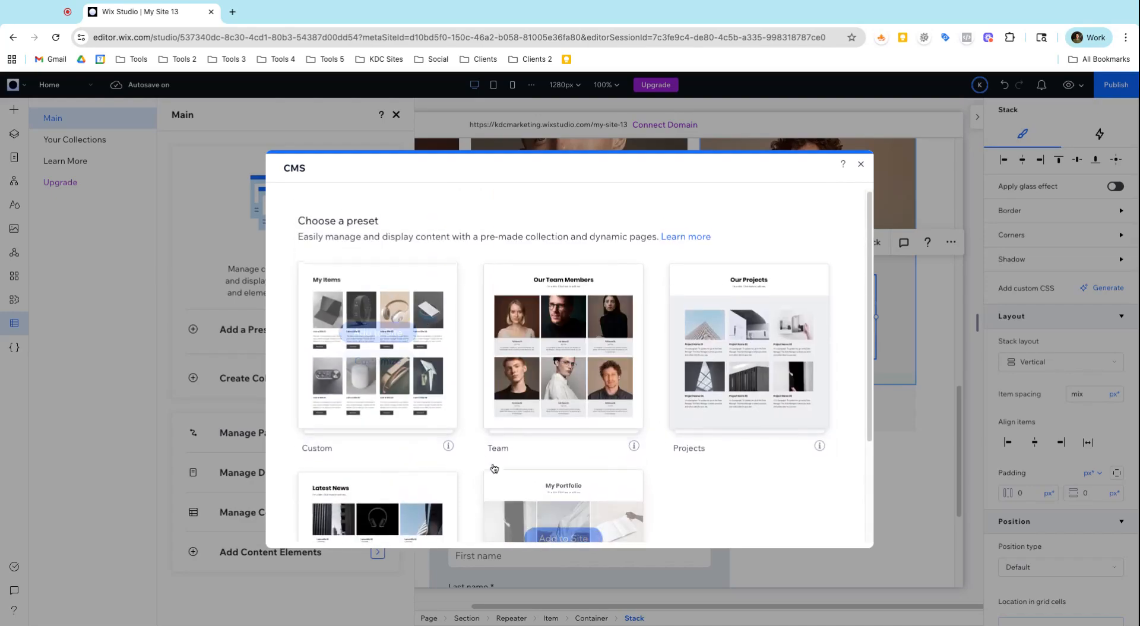
left_click(385, 359)
double_click(360, 476)
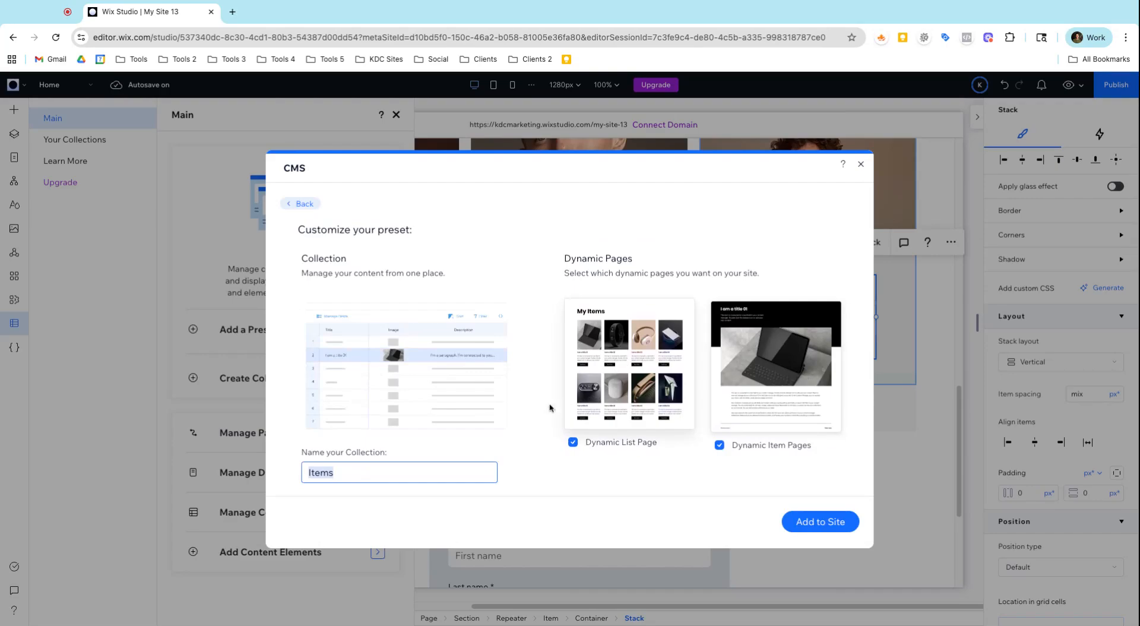
left_click(300, 203)
mouse_move(598, 345)
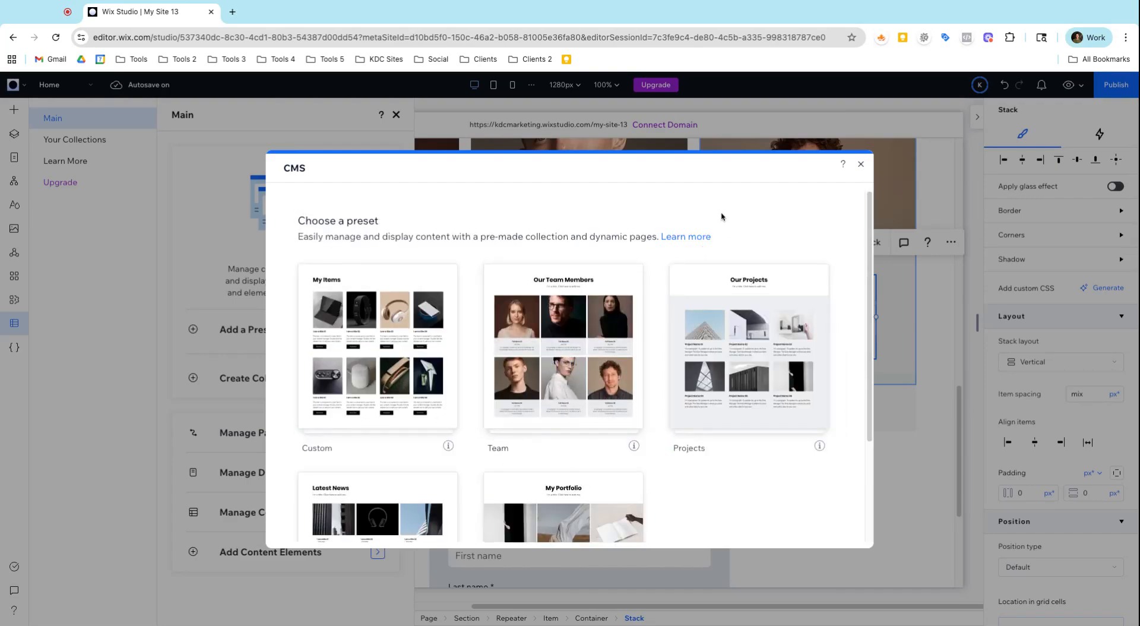
left_click(860, 165)
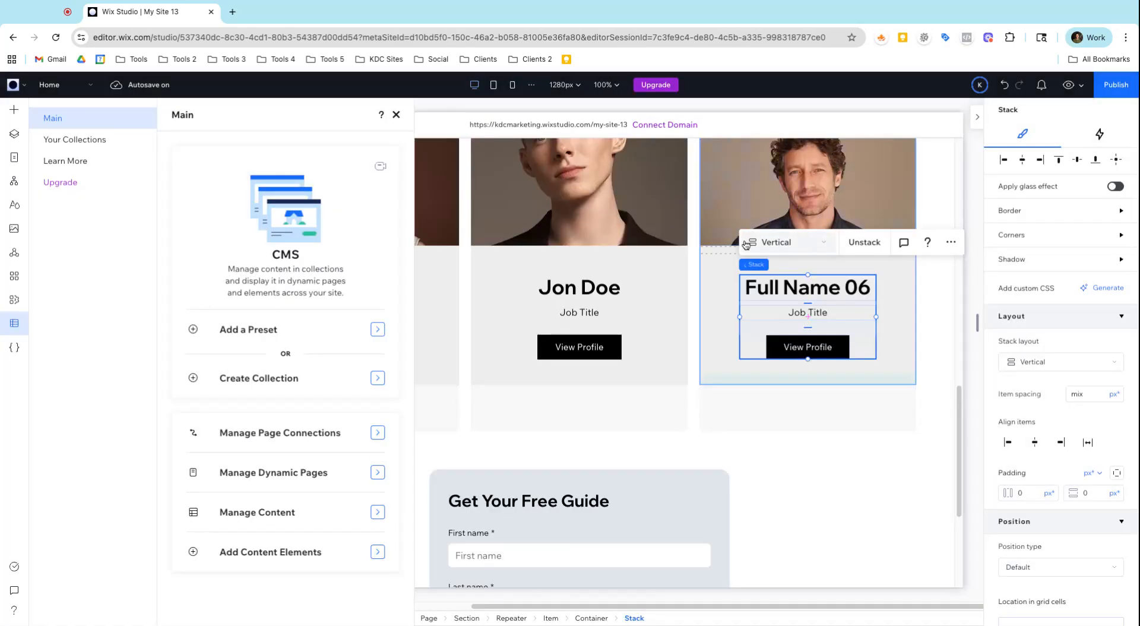
- Close the CMS panel and look over the Home page from its header down to the team repeater
scroll(649, 279, "up", 2)
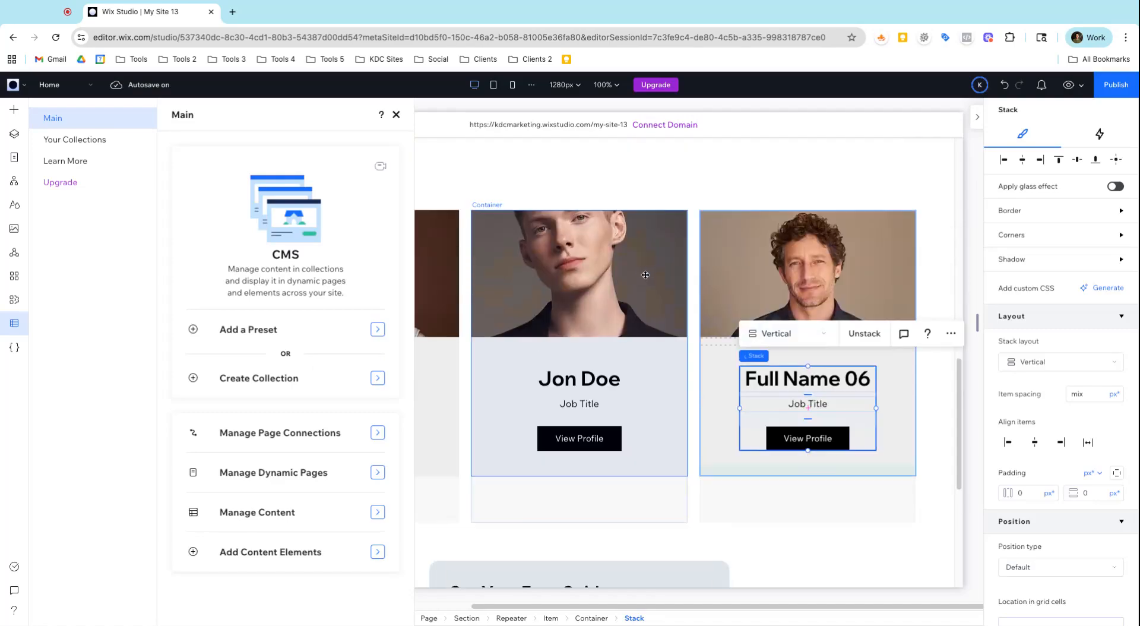
left_click(396, 114)
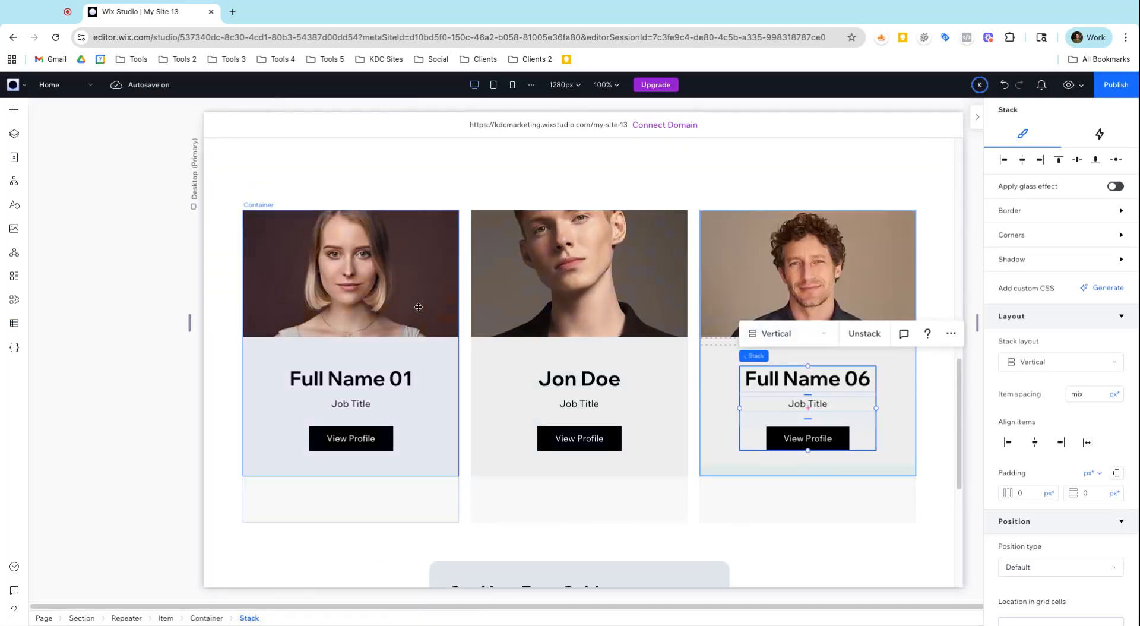
scroll(419, 307, "up", 10)
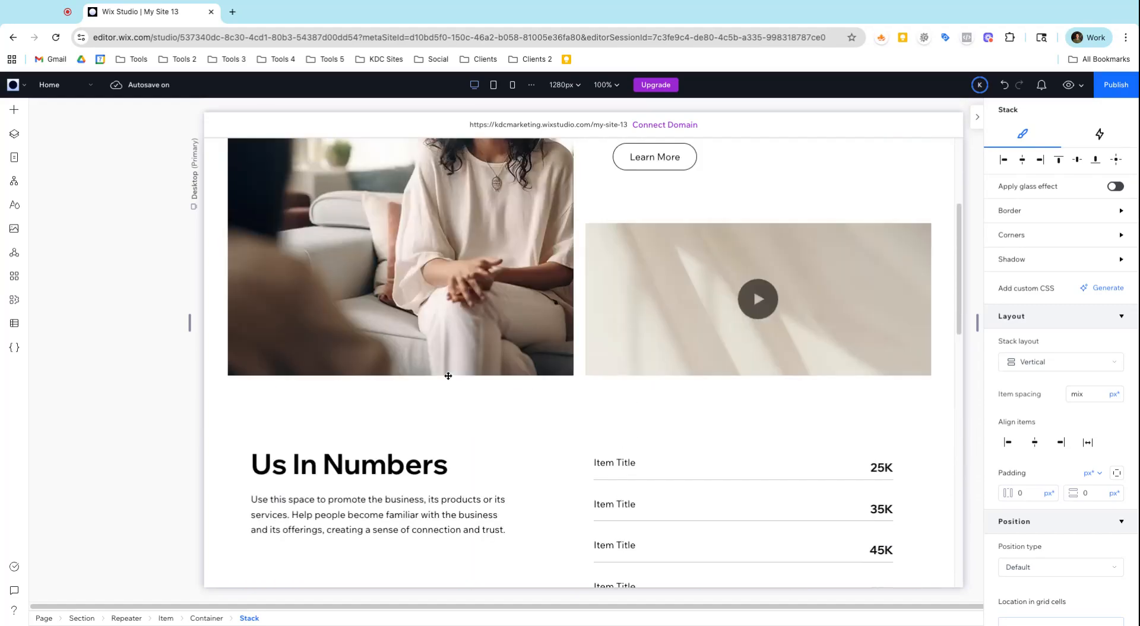
scroll(449, 392, "up", 2)
scroll(449, 392, "up", 2)
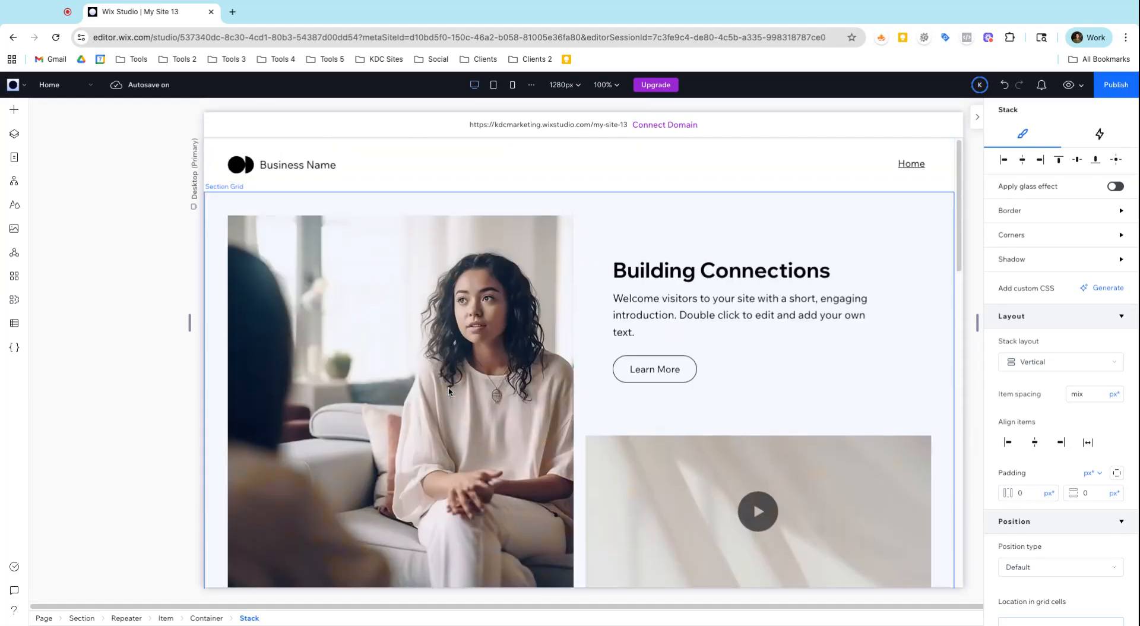
scroll(449, 391, "down", 15)
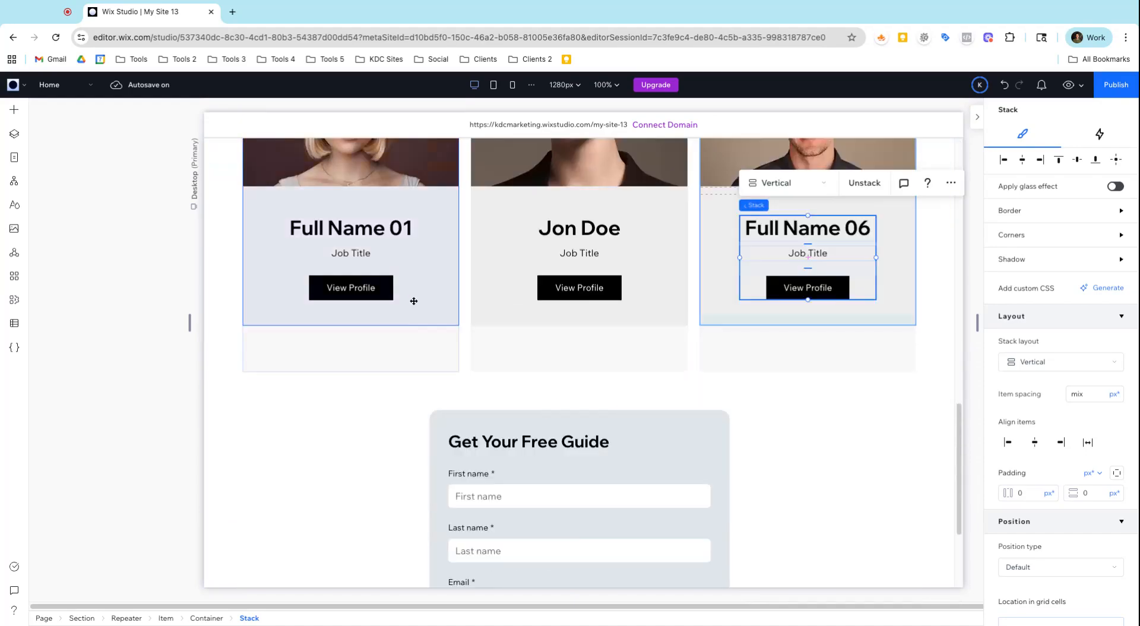
- Inspect the middle team card in the repeater by selecting its item and inner container
left_click(494, 318)
left_click(497, 339)
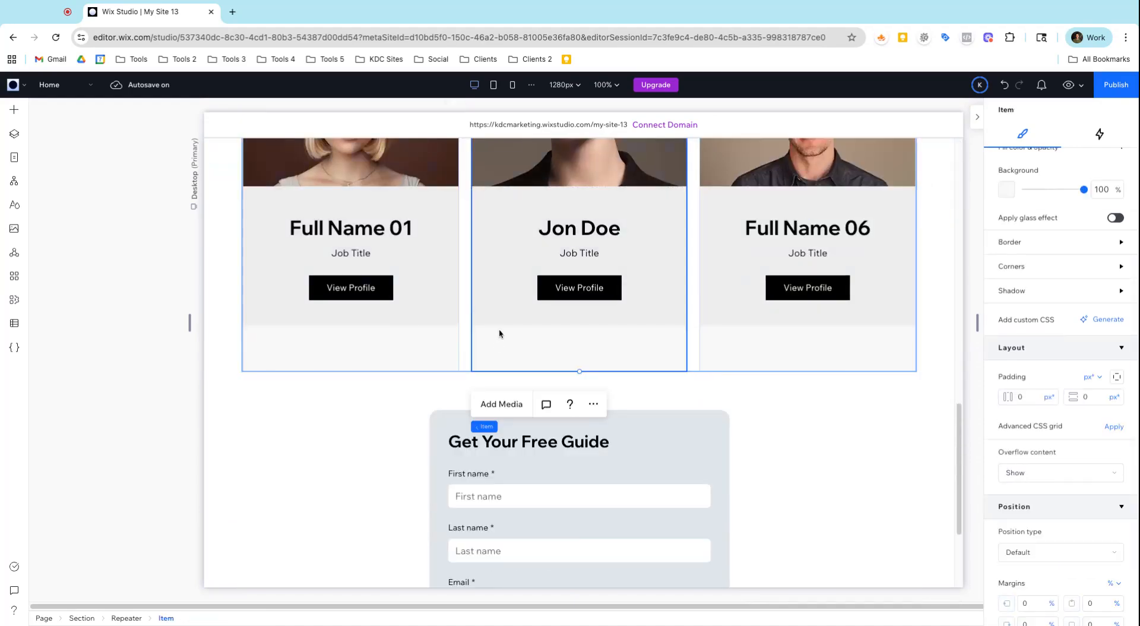
left_click(502, 304)
scroll(875, 254, "up", 1)
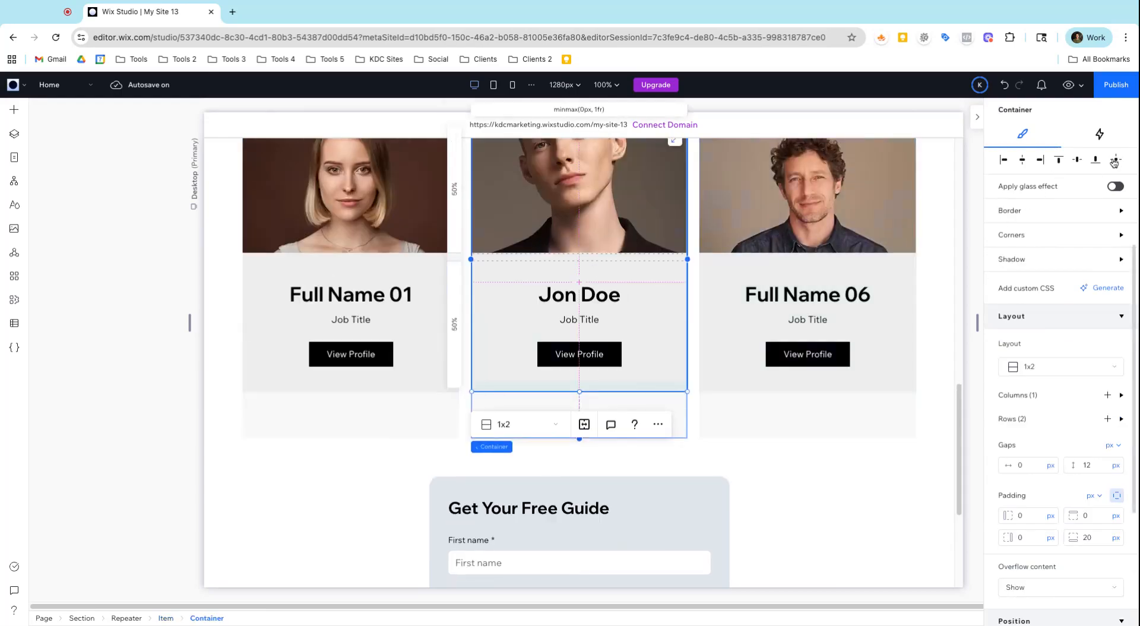
scroll(767, 285, "up", 1)
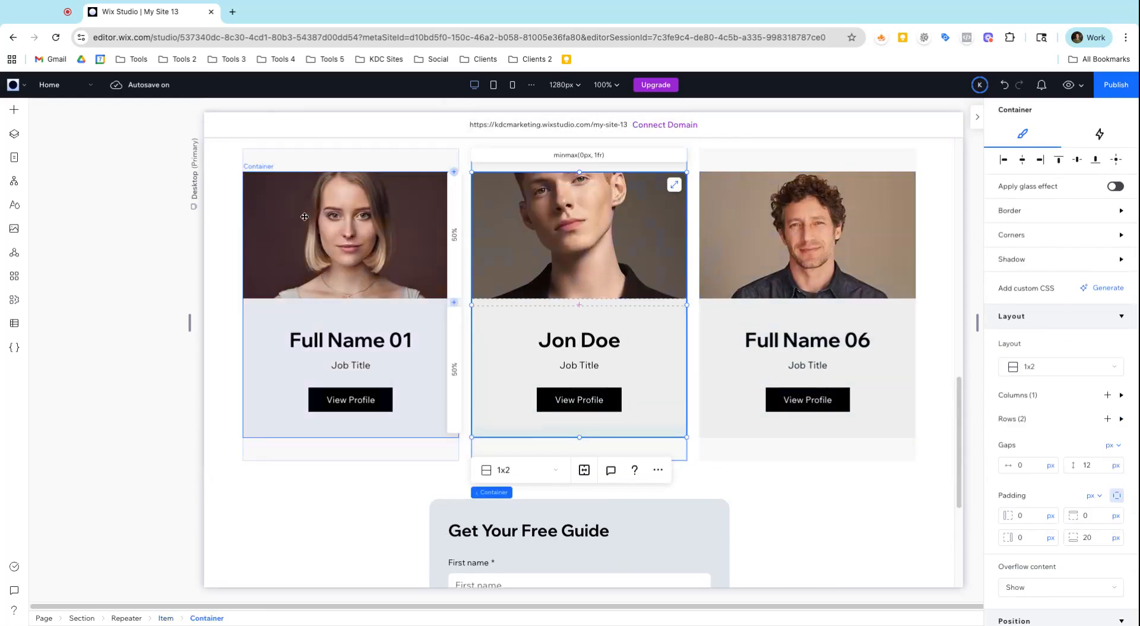
- Hide the fourth item in the Team collection and return to the Home page canvas
left_click(10, 325)
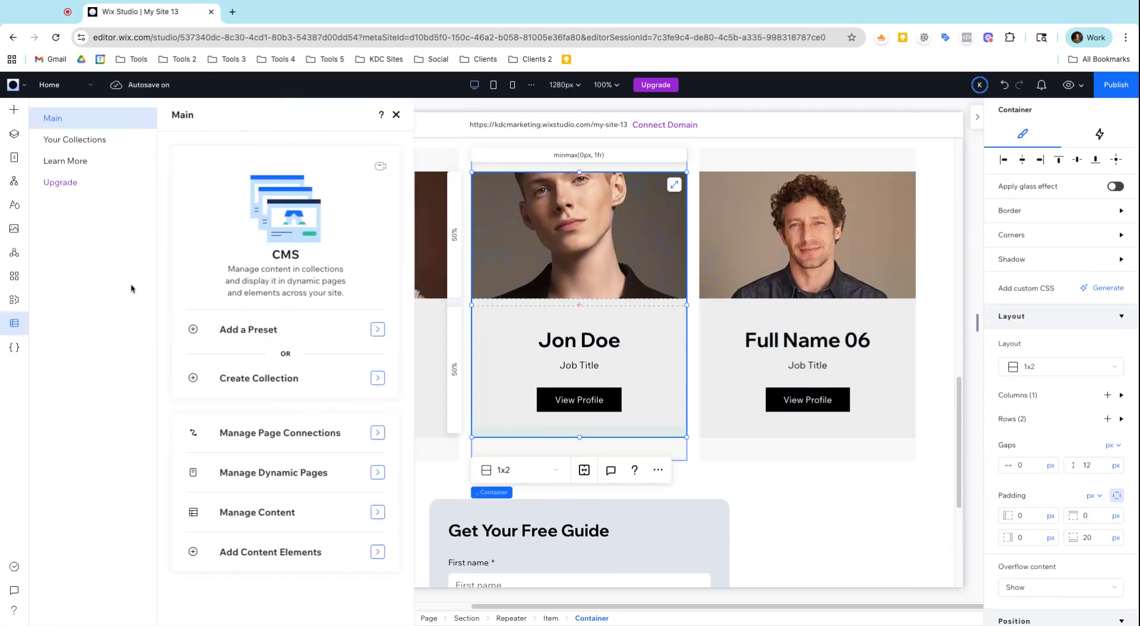
left_click(74, 139)
left_click(245, 372)
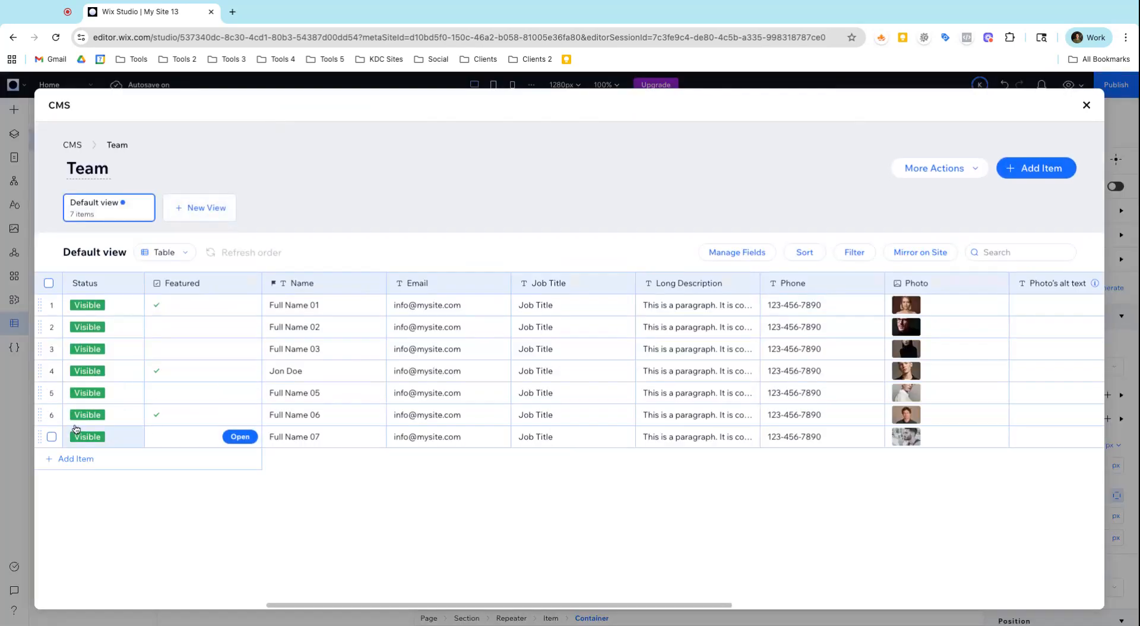
left_click(52, 370)
left_click(977, 253)
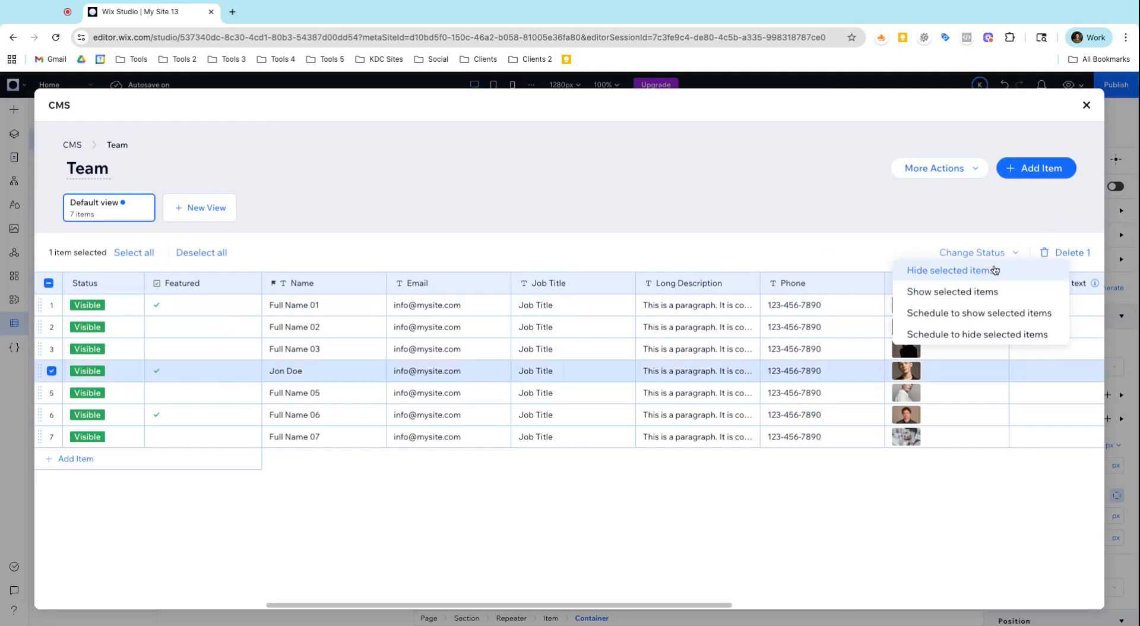
left_click(1087, 105)
left_click(396, 118)
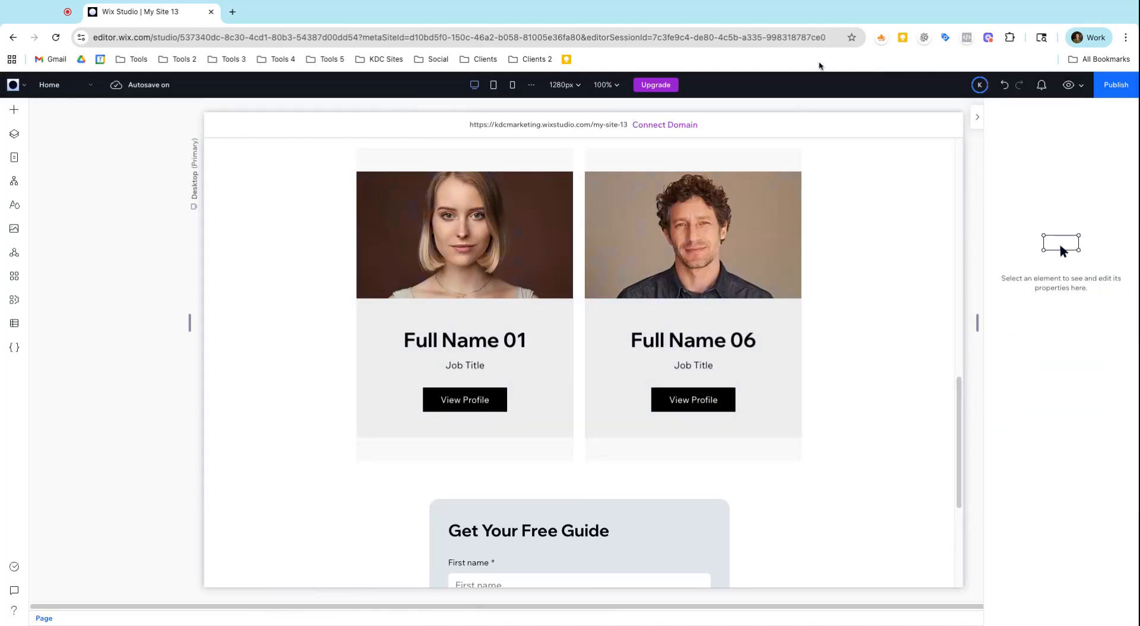
- Switch to the Team (List) dynamic page and examine which team members its cards show
scroll(546, 386, "up", 4)
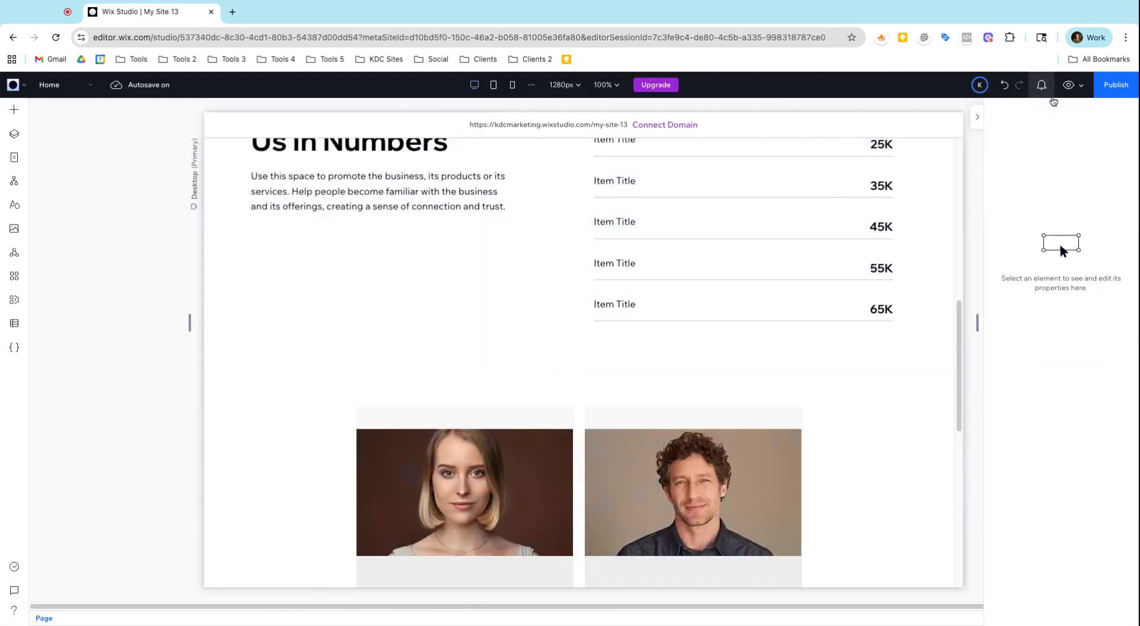
scroll(929, 216, "down", 4)
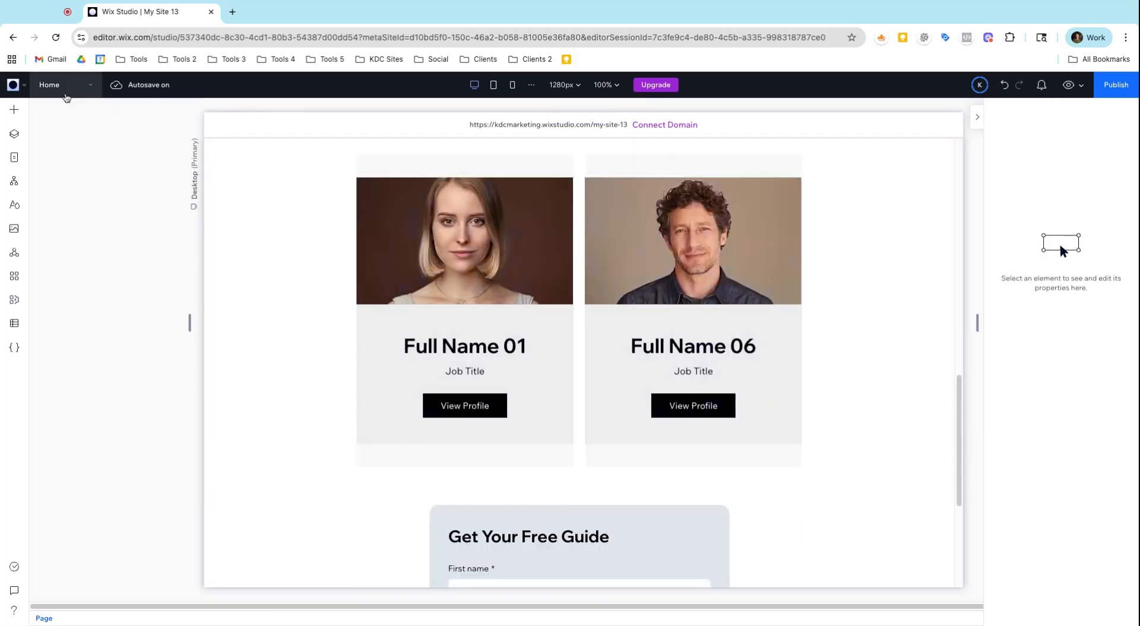
left_click(59, 85)
left_click(56, 150)
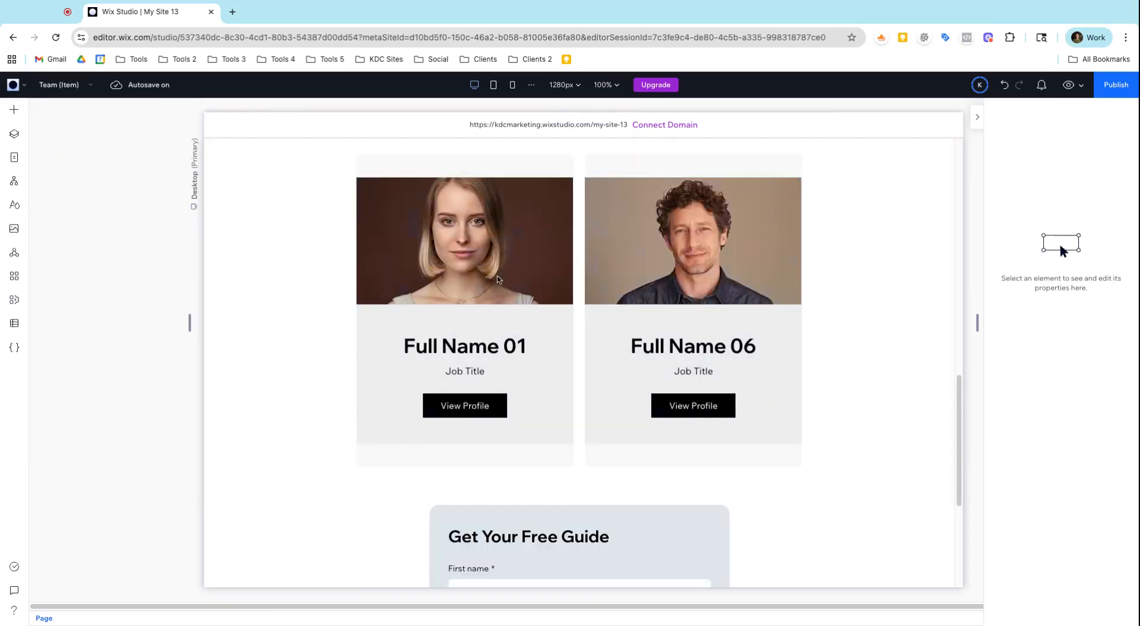
left_click(60, 85)
left_click(60, 168)
scroll(584, 318, "down", 8)
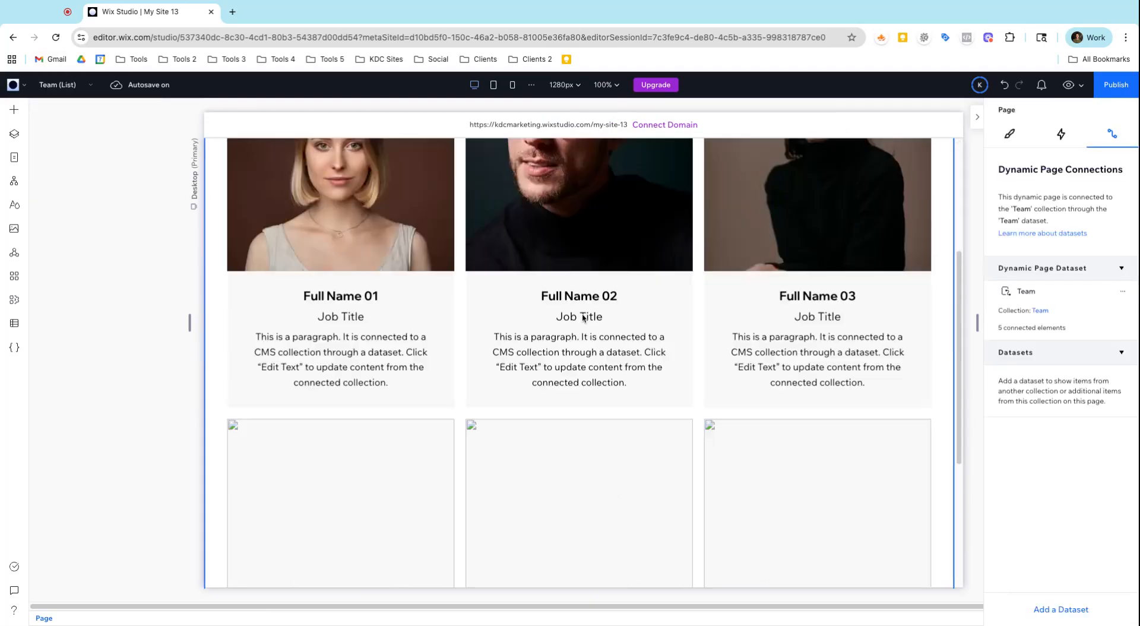
scroll(584, 319, "up", 8)
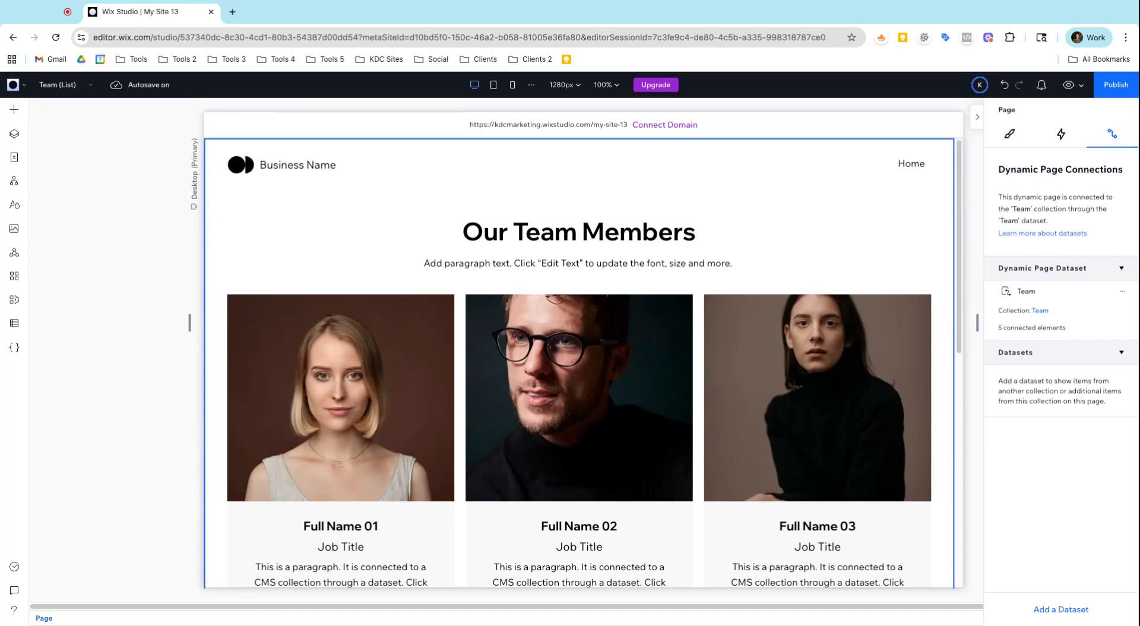
scroll(578, 329, "down", 8)
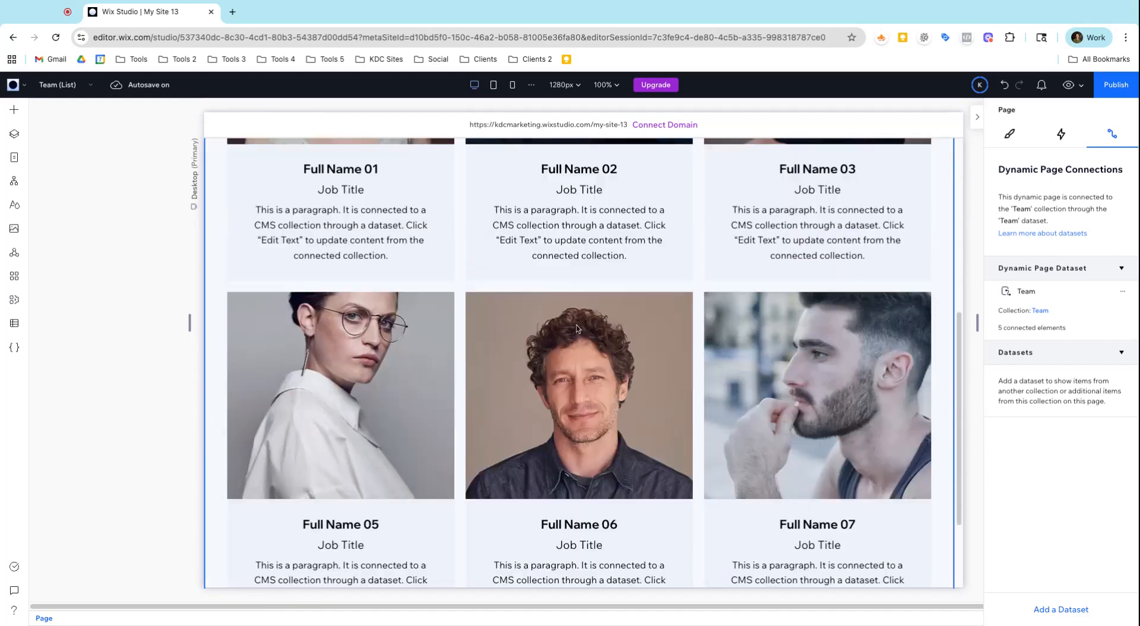